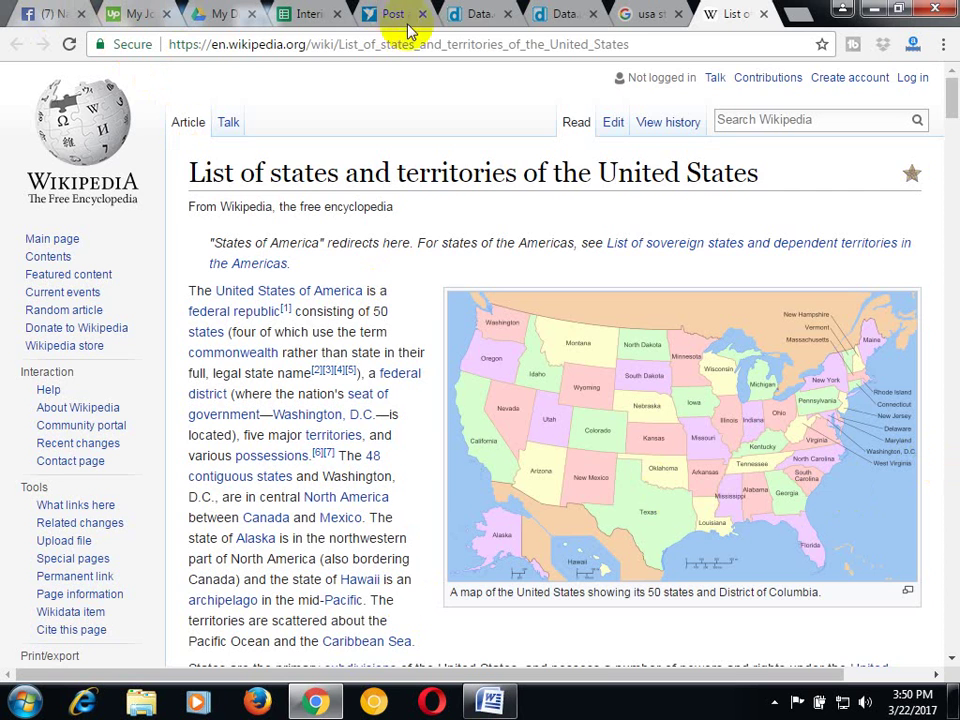
# View the Smartt Interior Construction company page and the "interior designer ND" contact results in Data.com Connect
pyautogui.click(566, 16)
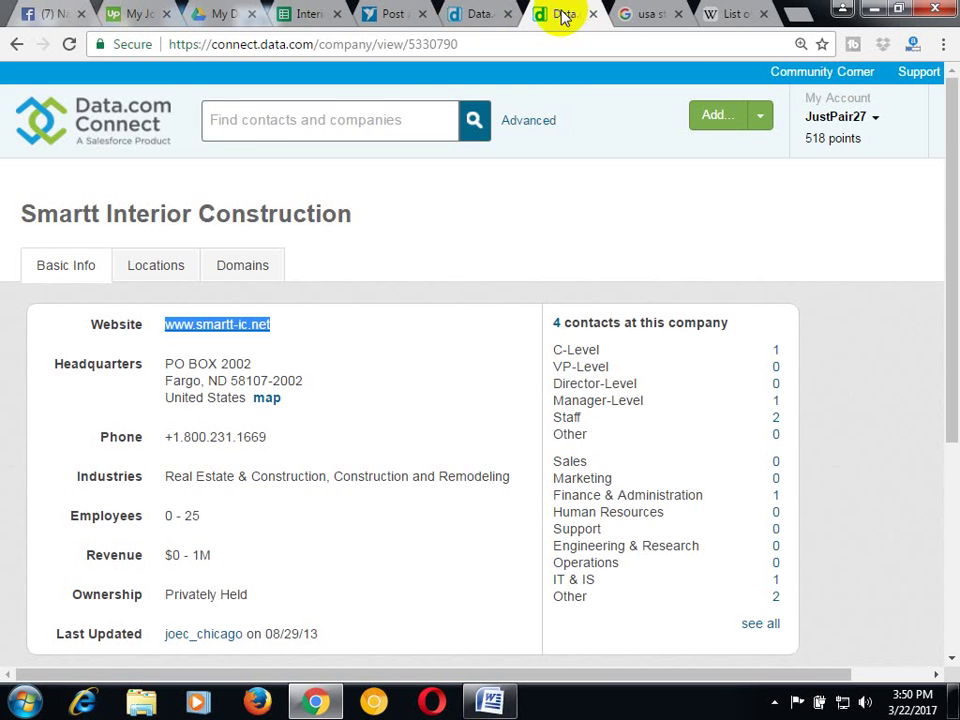
pyautogui.click(476, 16)
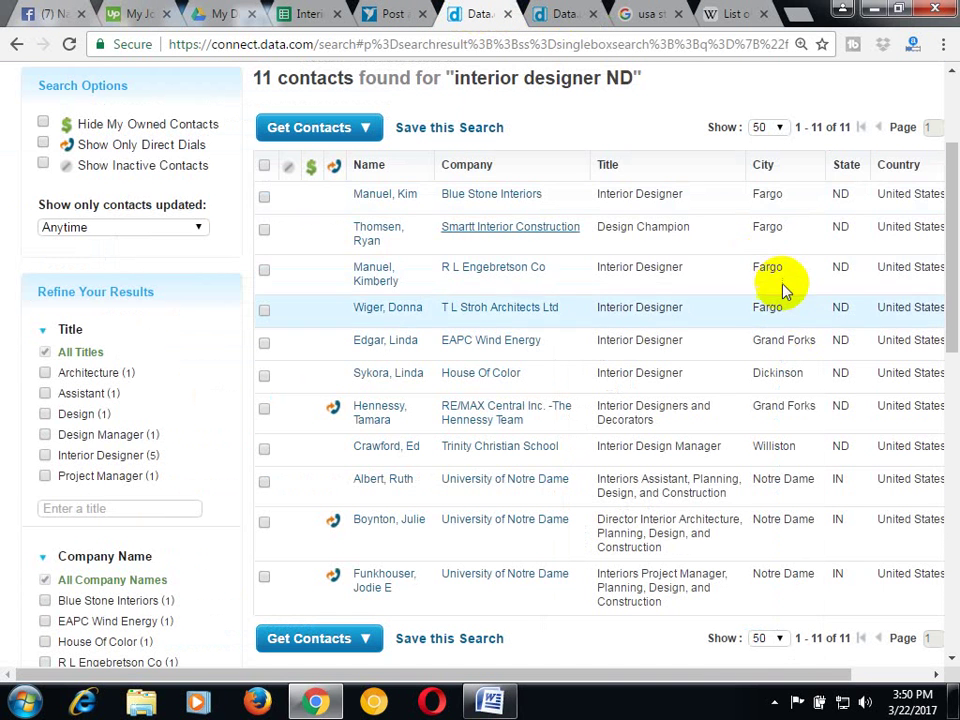
pyautogui.scroll(3, 555, 255)
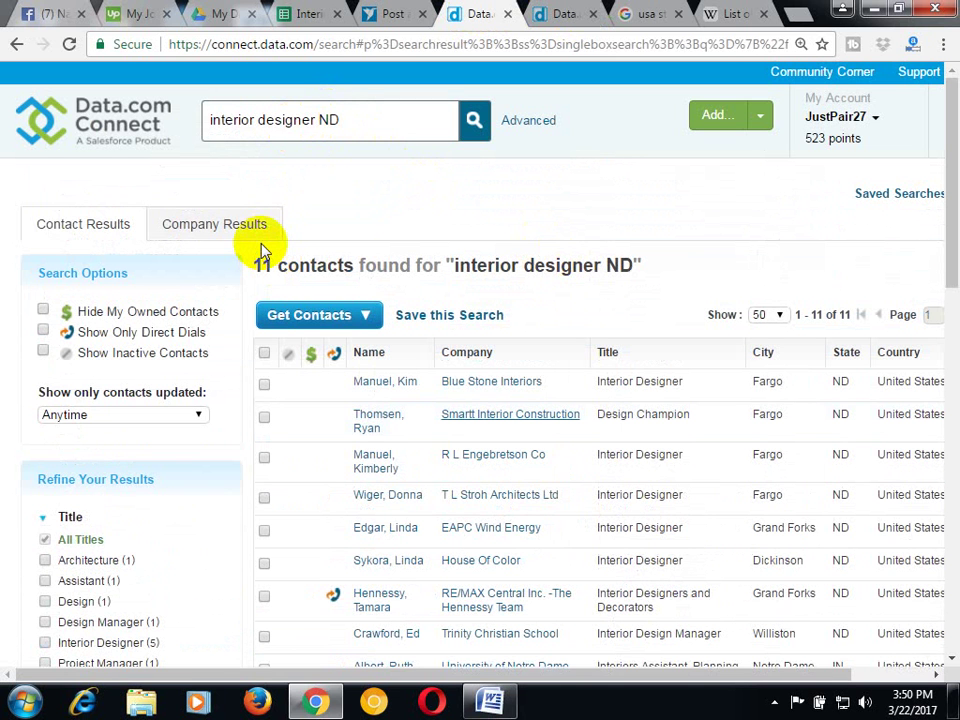
# Review the state names listed in column K of the Interior Design Firms spreadsheet, from North Dakota to Alaska
pyautogui.click(310, 13)
pyautogui.moveTo(340, 640); pyautogui.dragTo(553, 660)
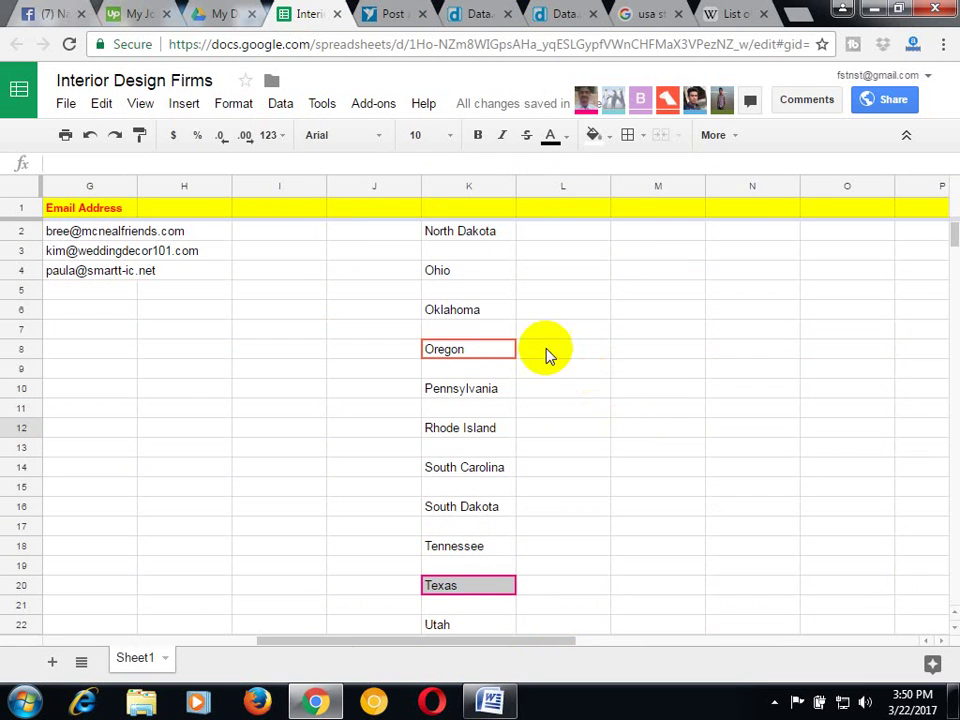
pyautogui.scroll(-3, 491, 259)
pyautogui.scroll(-2, 489, 257)
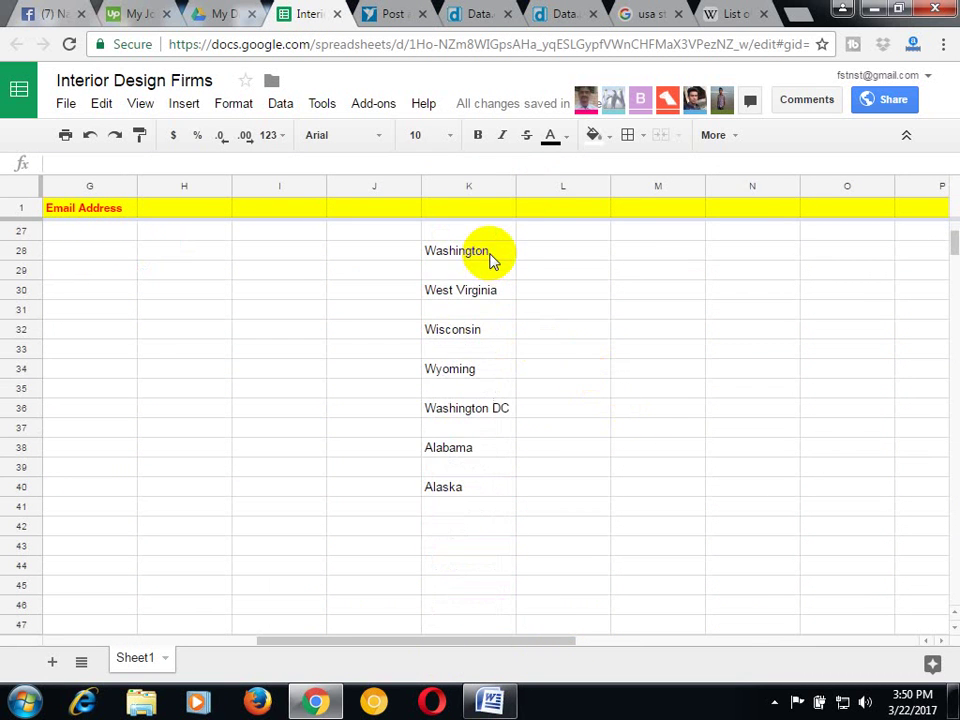
pyautogui.scroll(5, 482, 433)
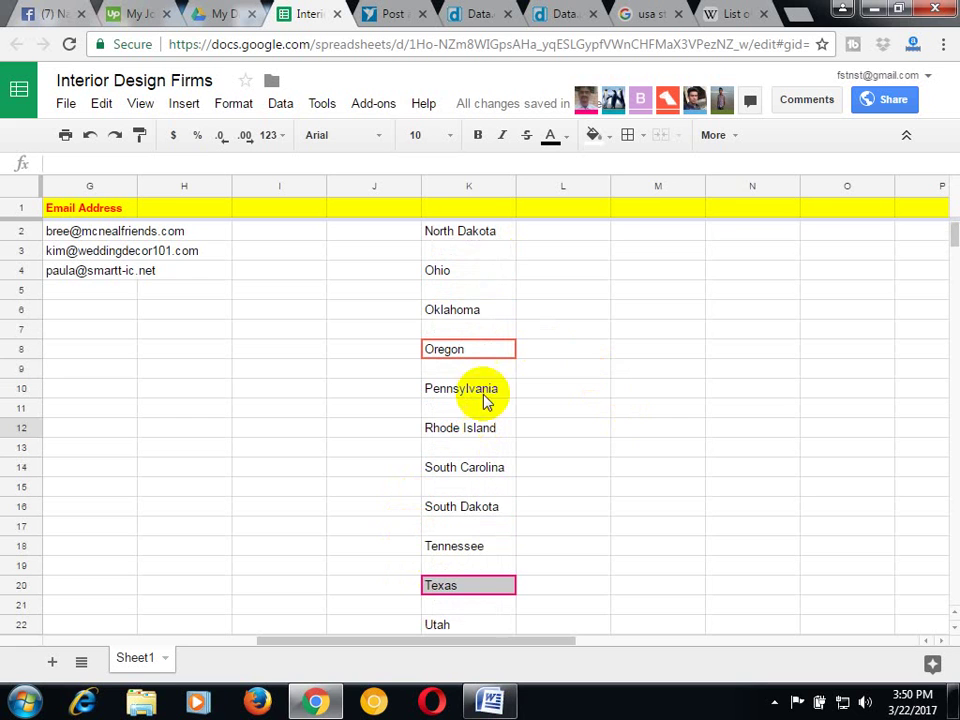
pyautogui.click(484, 231)
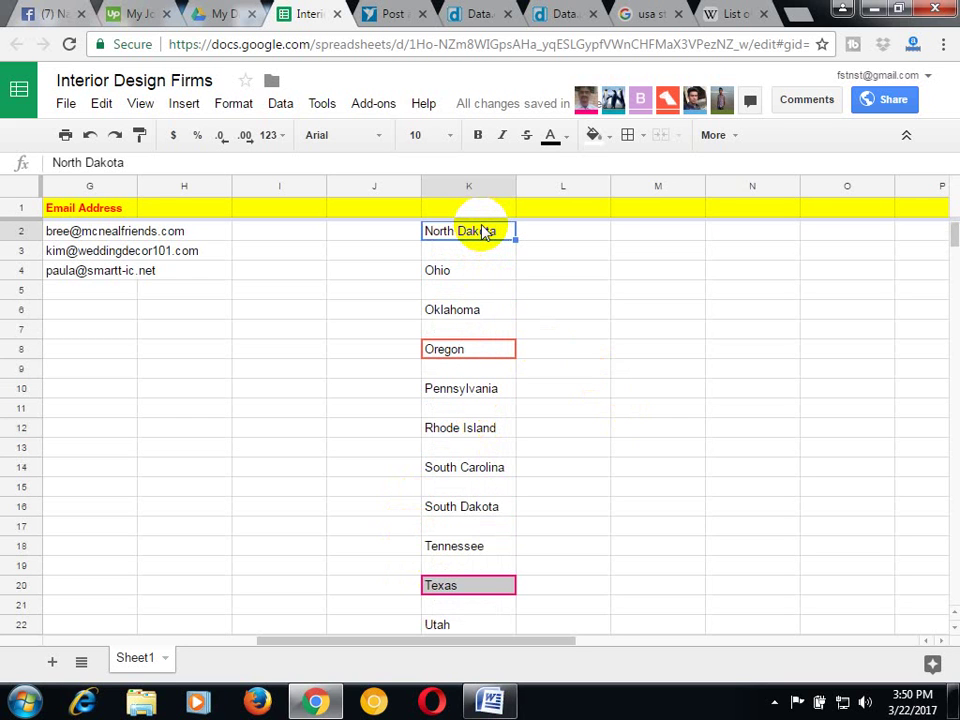
pyautogui.scroll(-2, 482, 257)
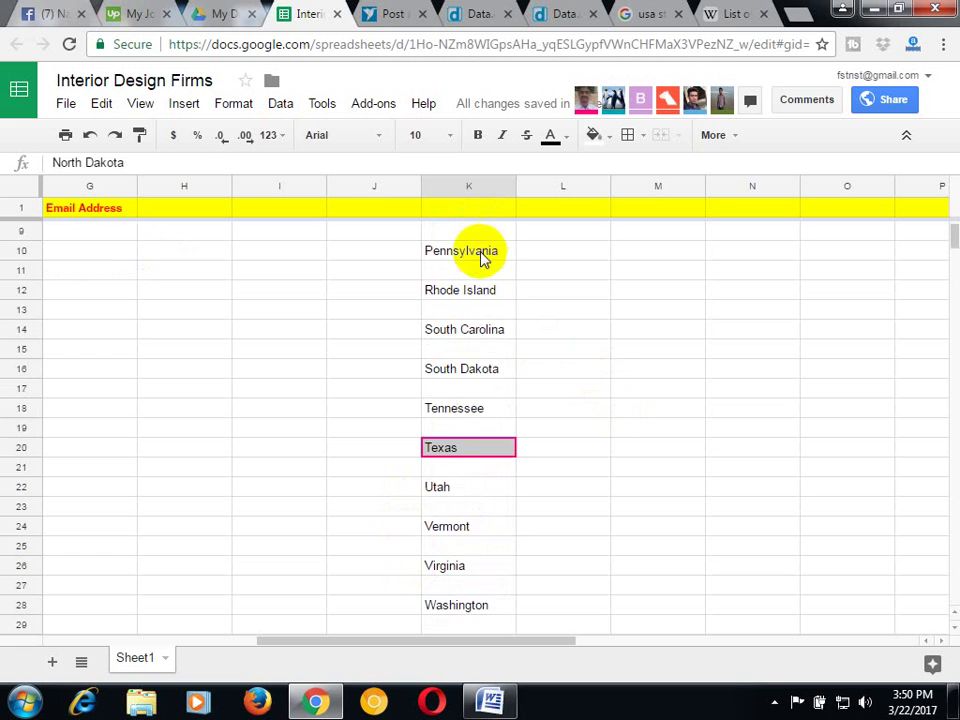
pyautogui.scroll(2, 476, 246)
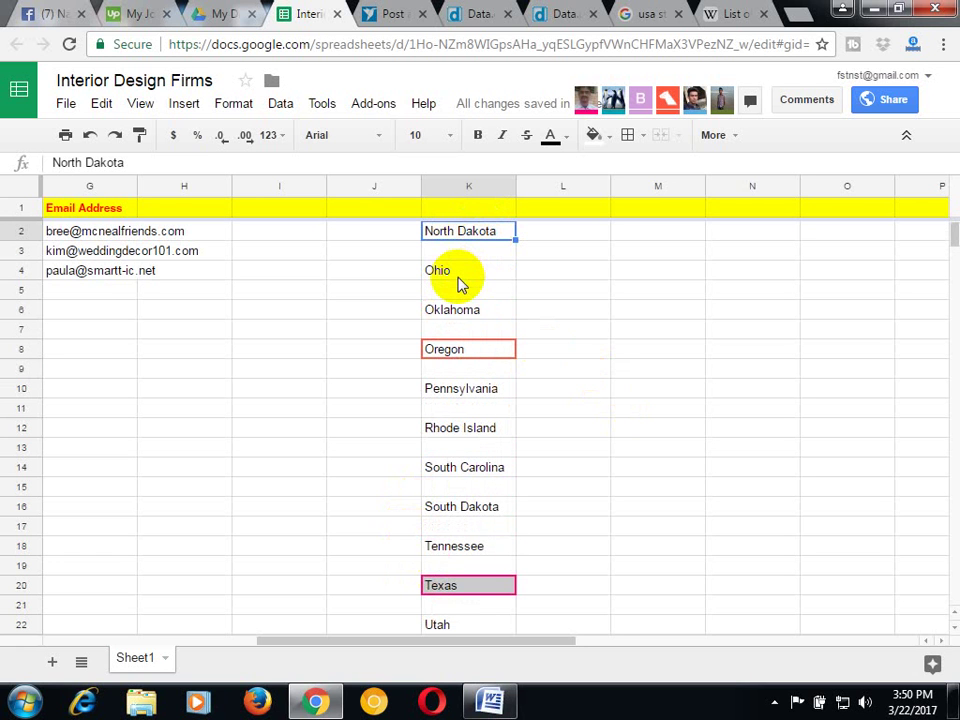
pyautogui.click(458, 282)
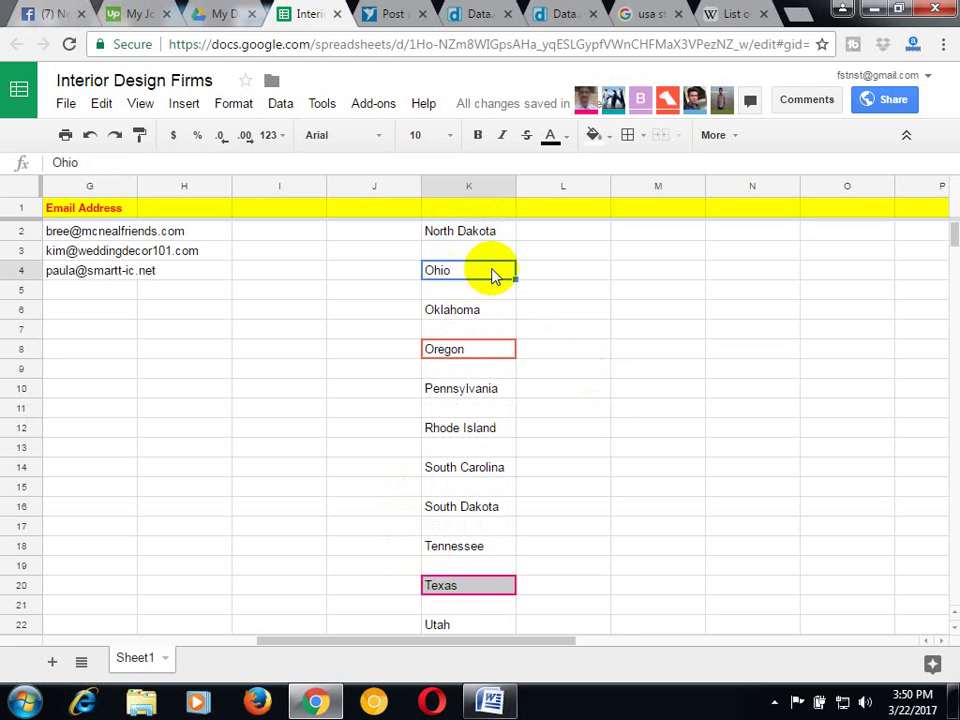
# Examine the state names and two-letter abbreviations in Wikipedia's table of United States states
pyautogui.click(735, 14)
pyautogui.scroll(-1, 226, 312)
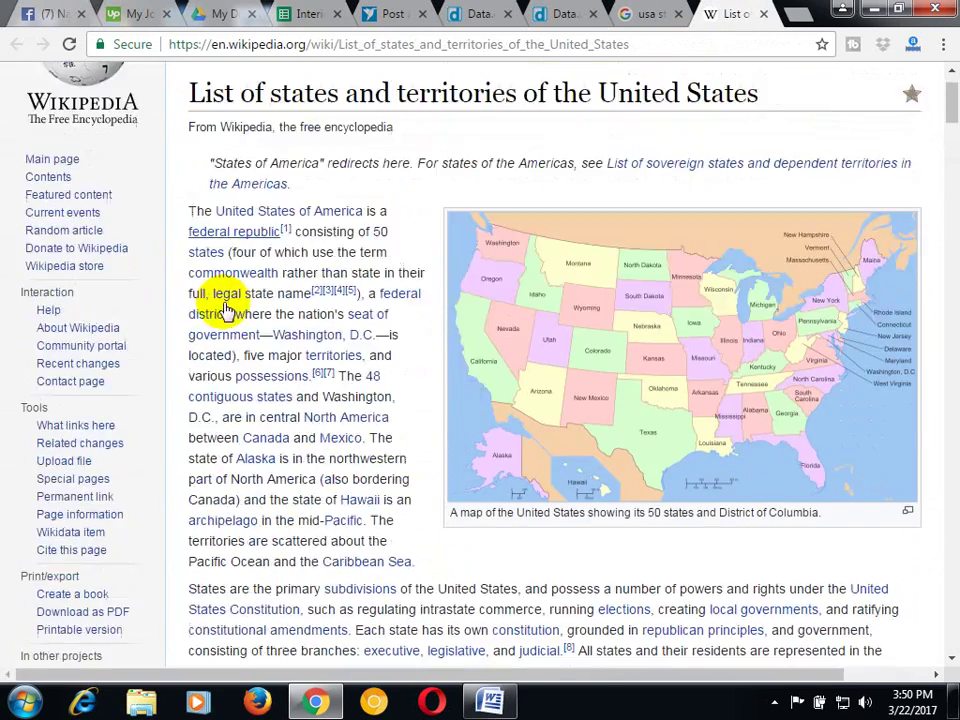
pyautogui.scroll(-20, 226, 312)
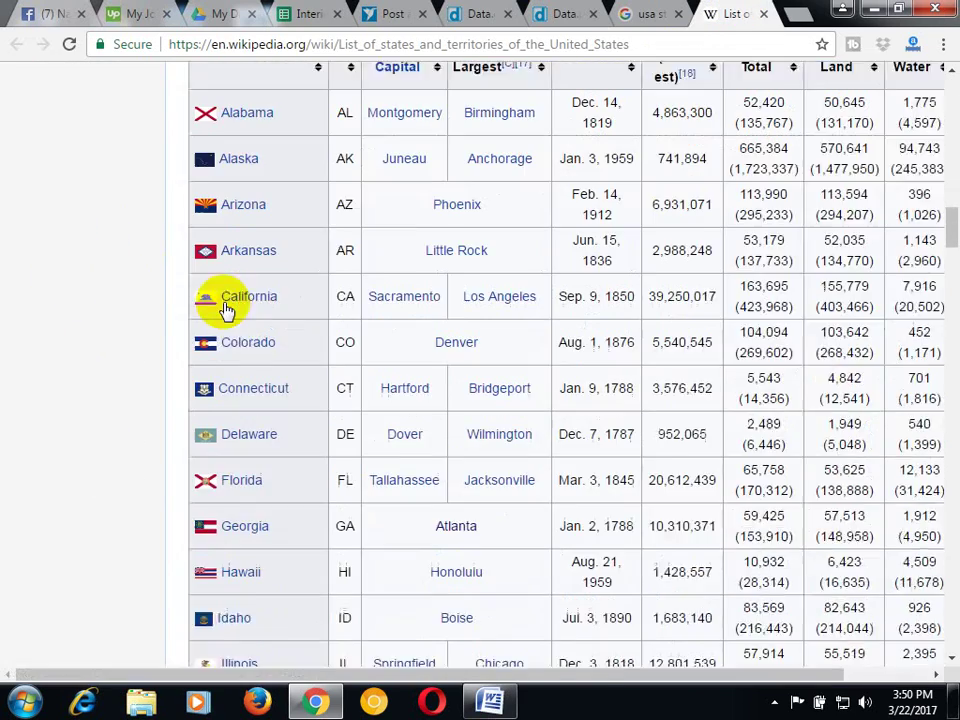
pyautogui.scroll(-5, 265, 283)
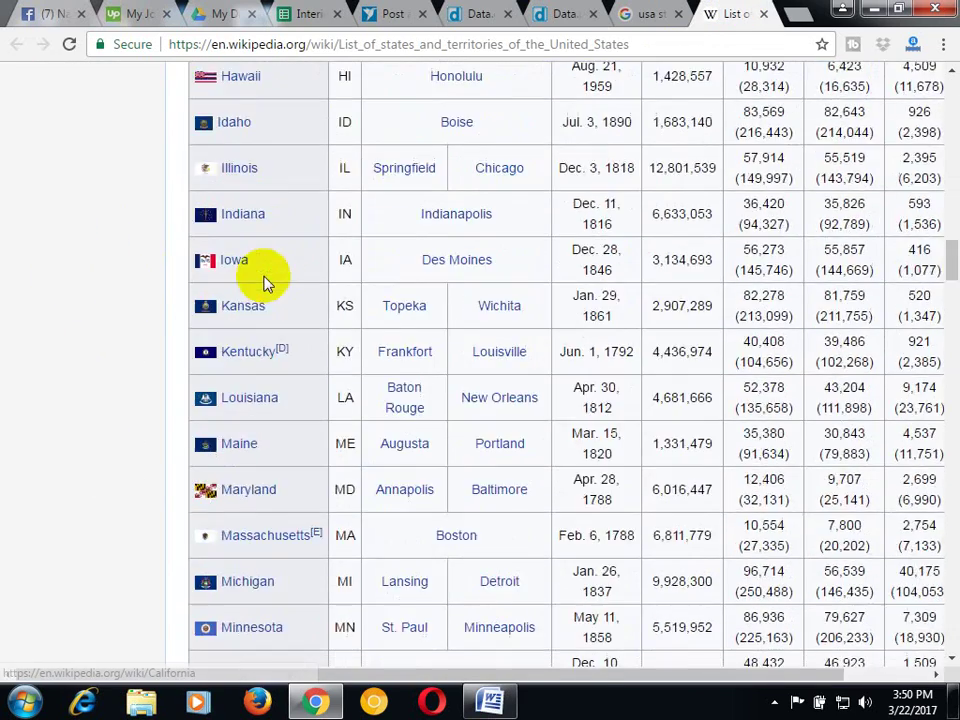
pyautogui.scroll(-7, 265, 283)
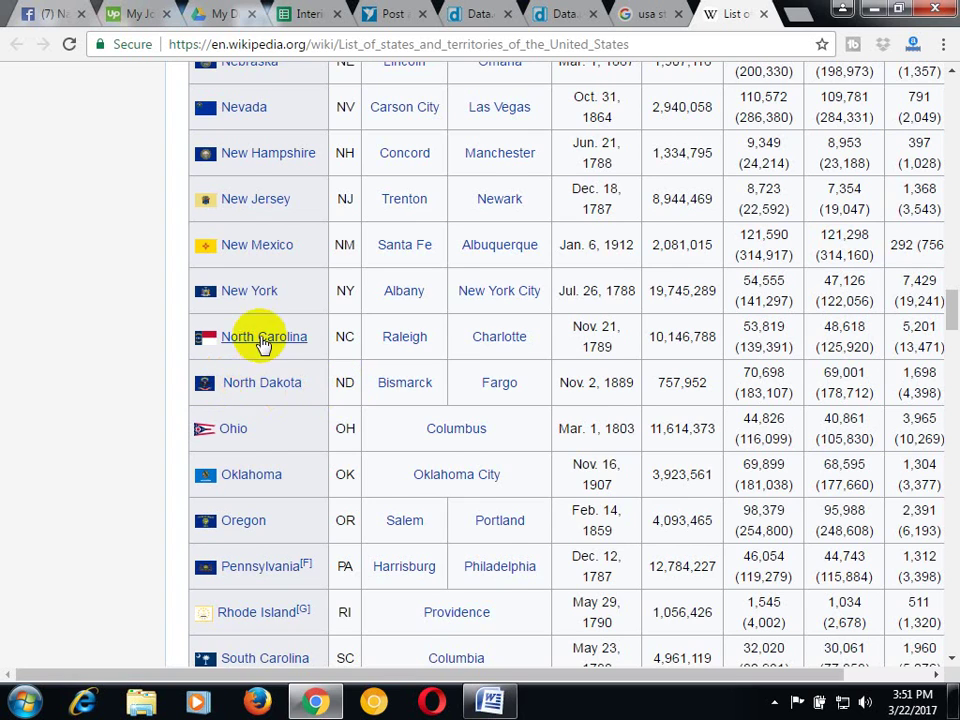
pyautogui.scroll(5, 260, 340)
pyautogui.scroll(-8, 260, 340)
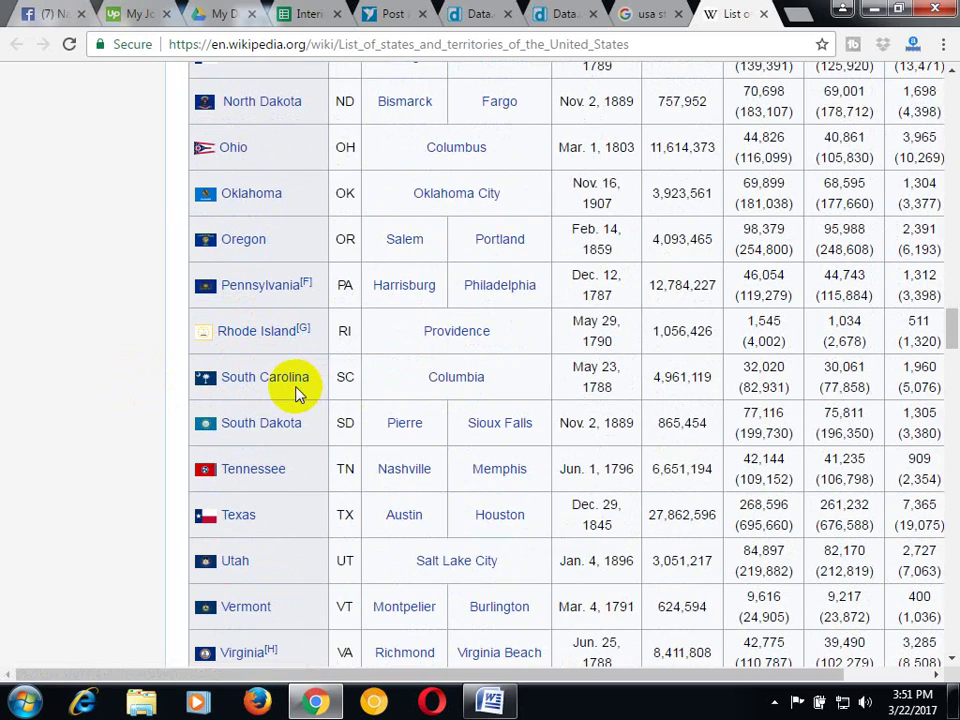
pyautogui.scroll(-2, 297, 390)
pyautogui.scroll(3, 297, 390)
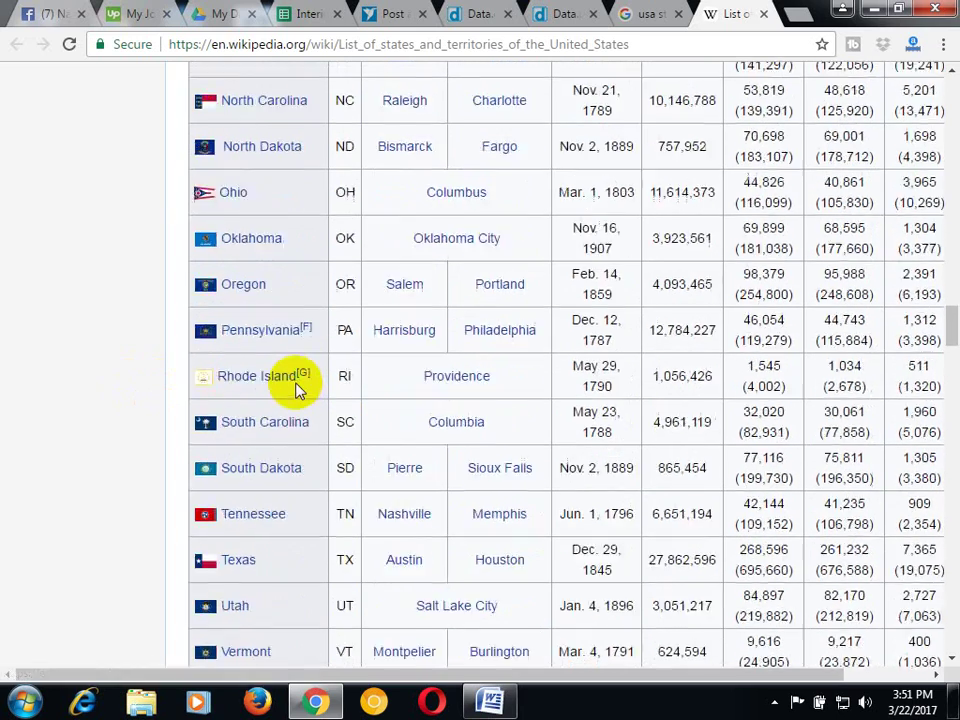
pyautogui.scroll(5, 297, 390)
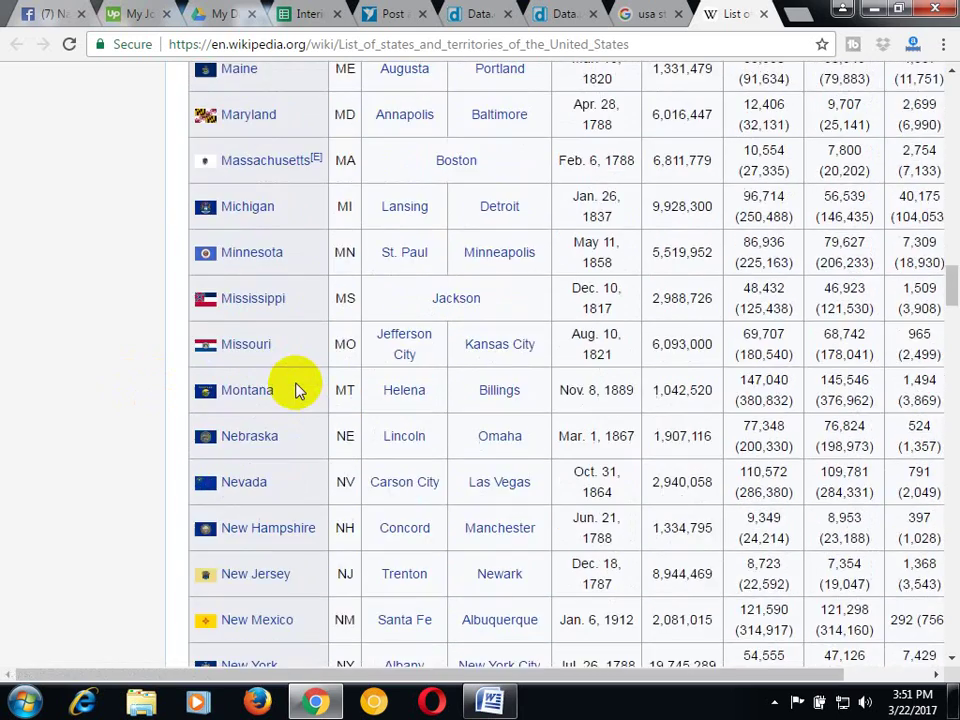
pyautogui.scroll(8, 297, 390)
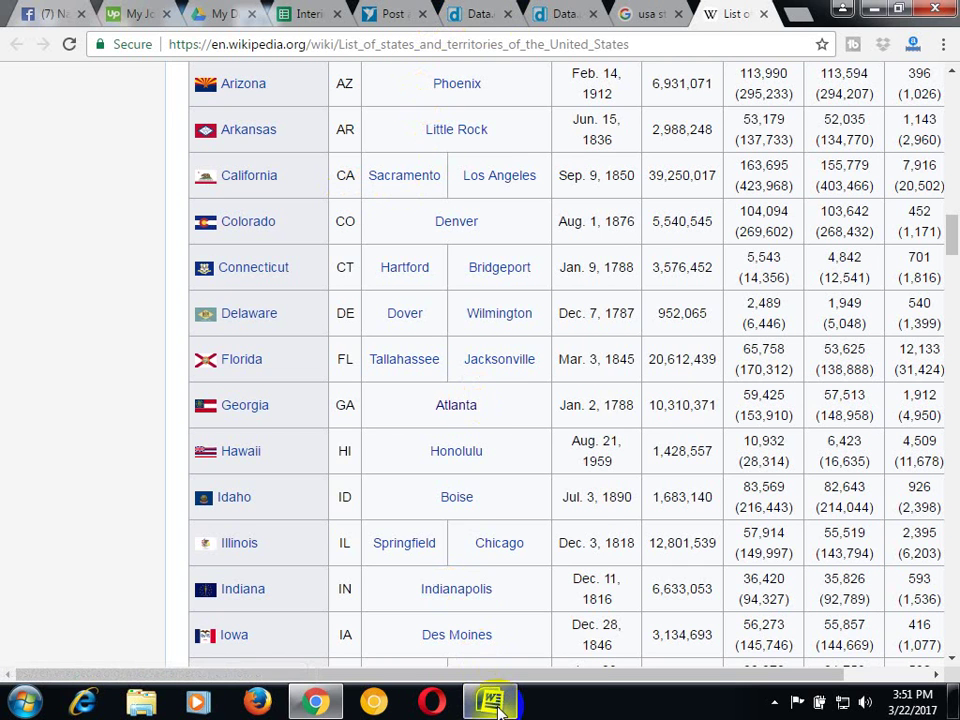
# Review the company, website, location, name, title and email columns of the Interior Design Firms spreadsheet
pyautogui.click(313, 12)
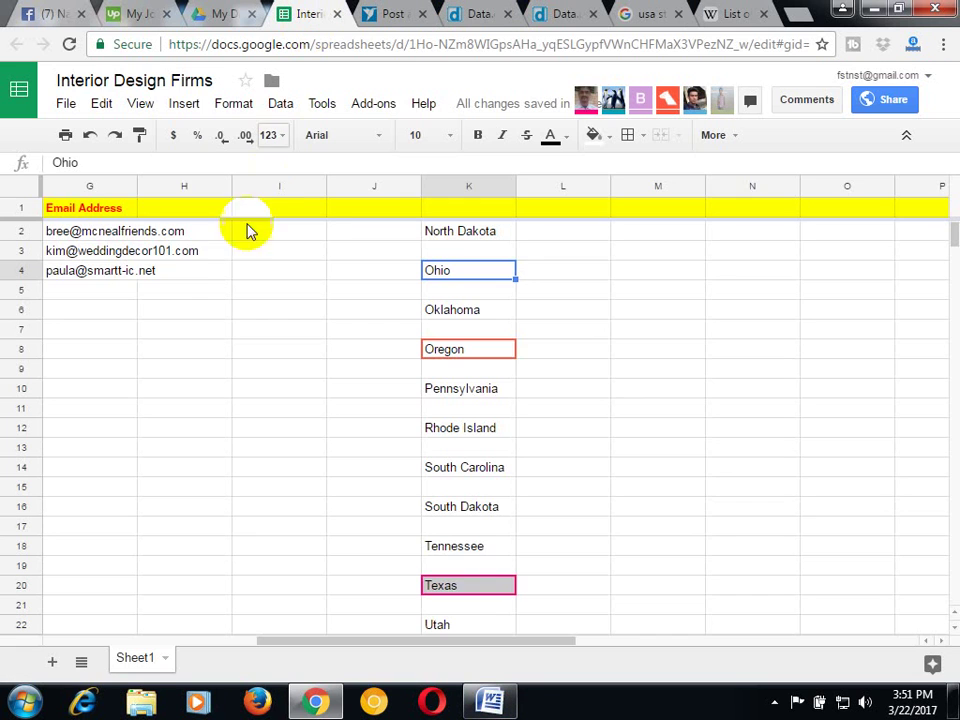
pyautogui.moveTo(416, 636); pyautogui.dragTo(96, 628)
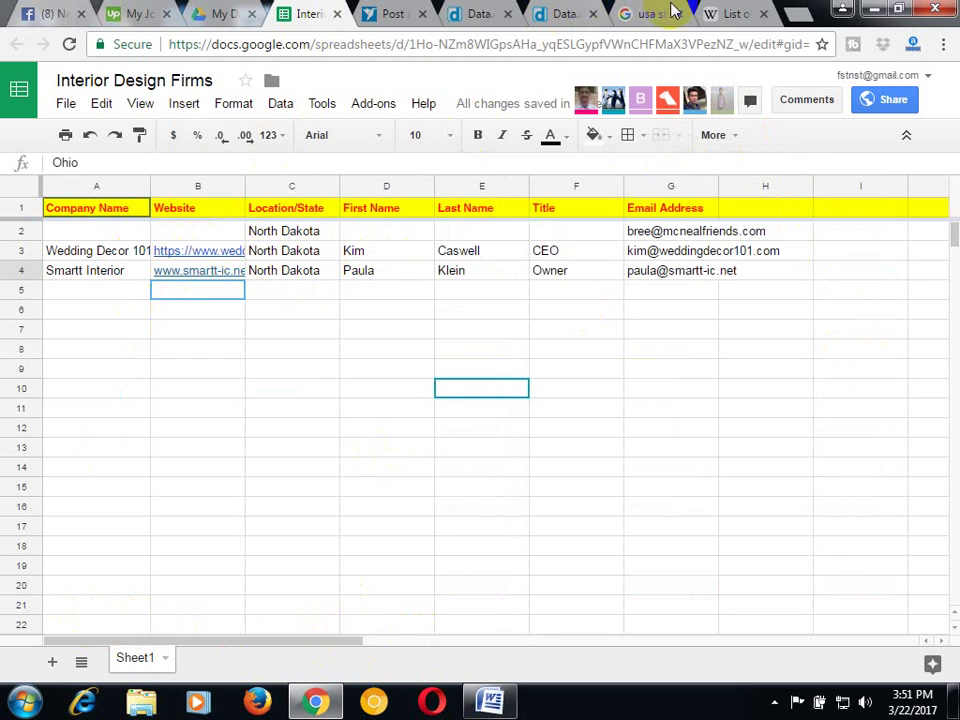
# Look over the Google results for "usa state list" and the Smartt Interior Construction page in Data.com Connect
pyautogui.click(648, 14)
pyautogui.moveTo(253, 99); pyautogui.dragTo(96, 96)
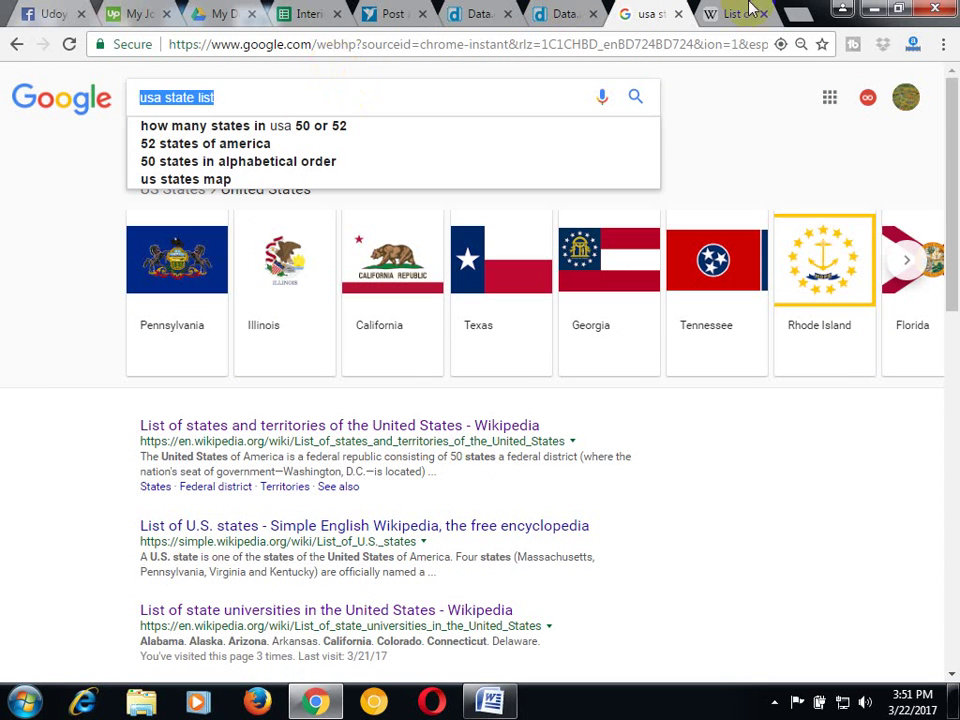
pyautogui.click(565, 13)
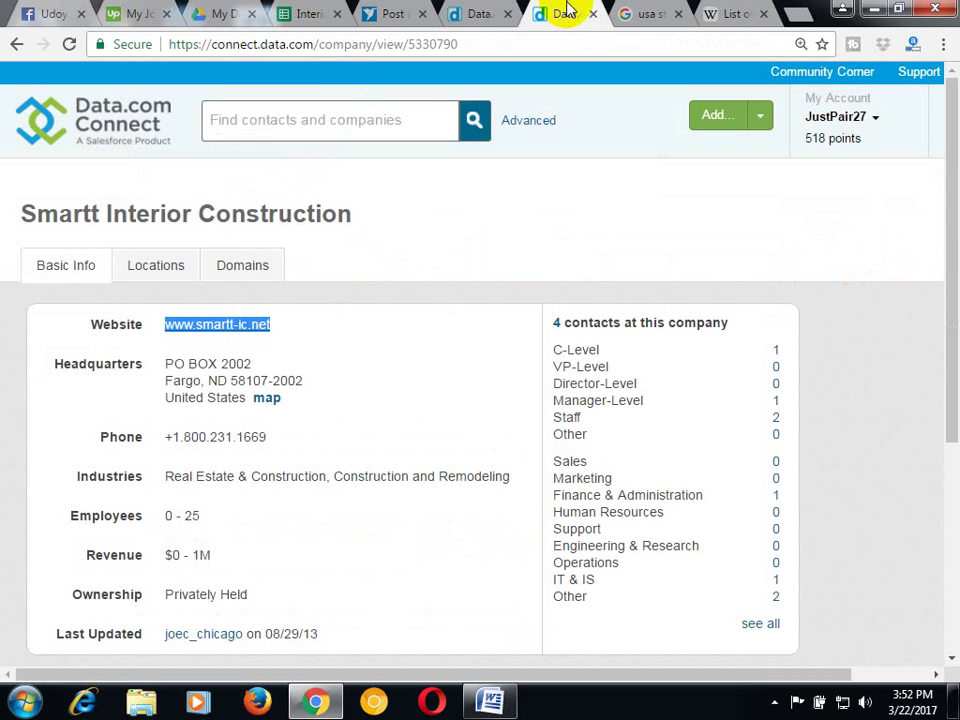
pyautogui.click(648, 12)
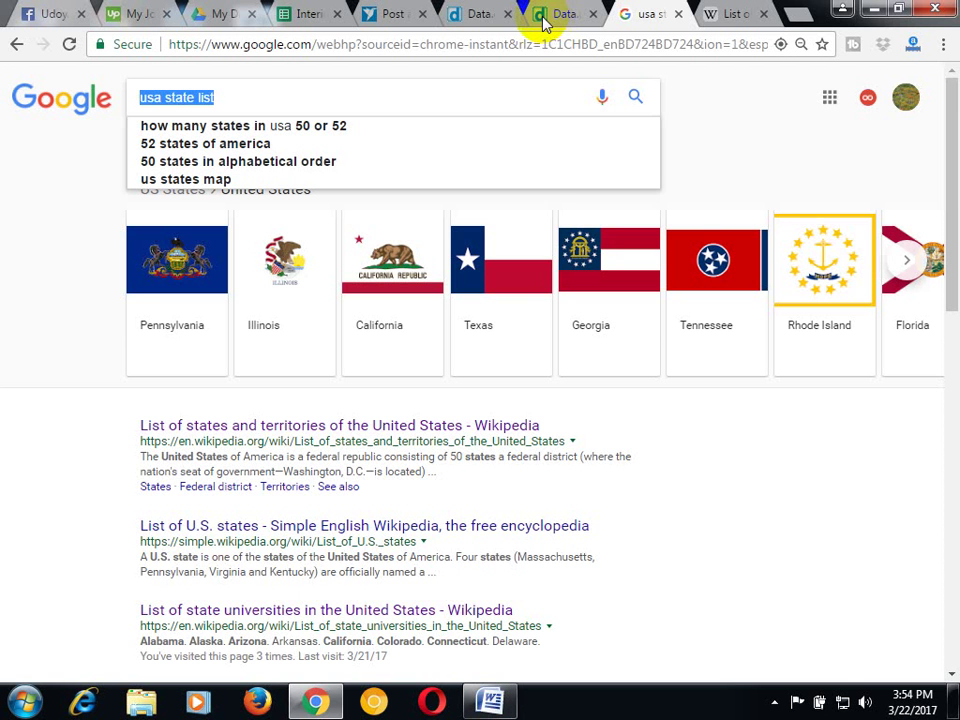
# Start adding a company in Data.com Connect so that its website can be entered
pyautogui.click(480, 18)
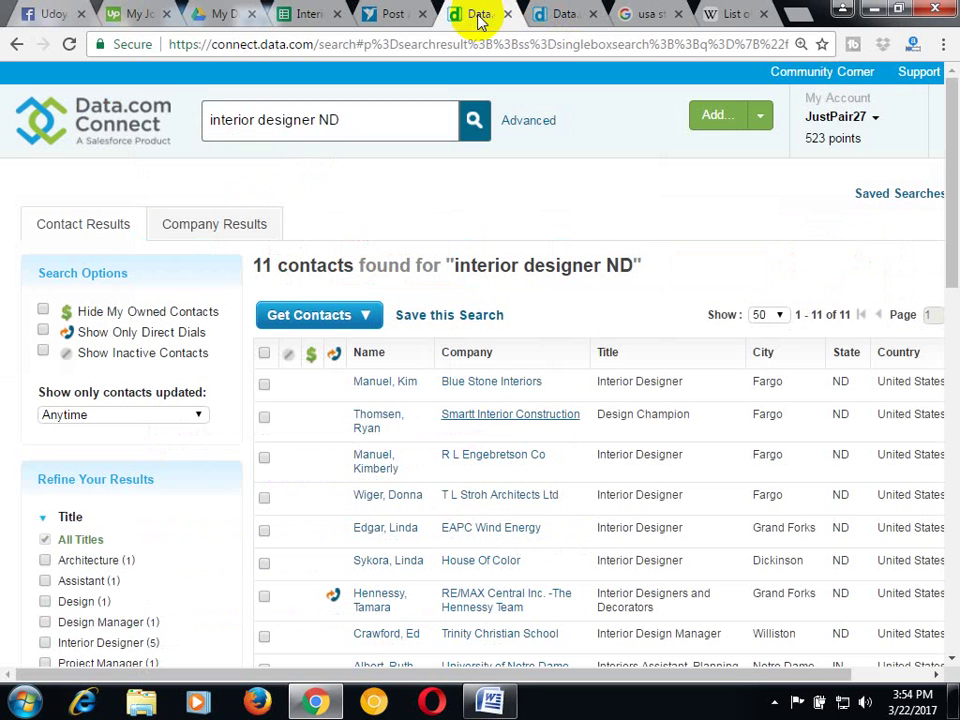
pyautogui.moveTo(763, 128)
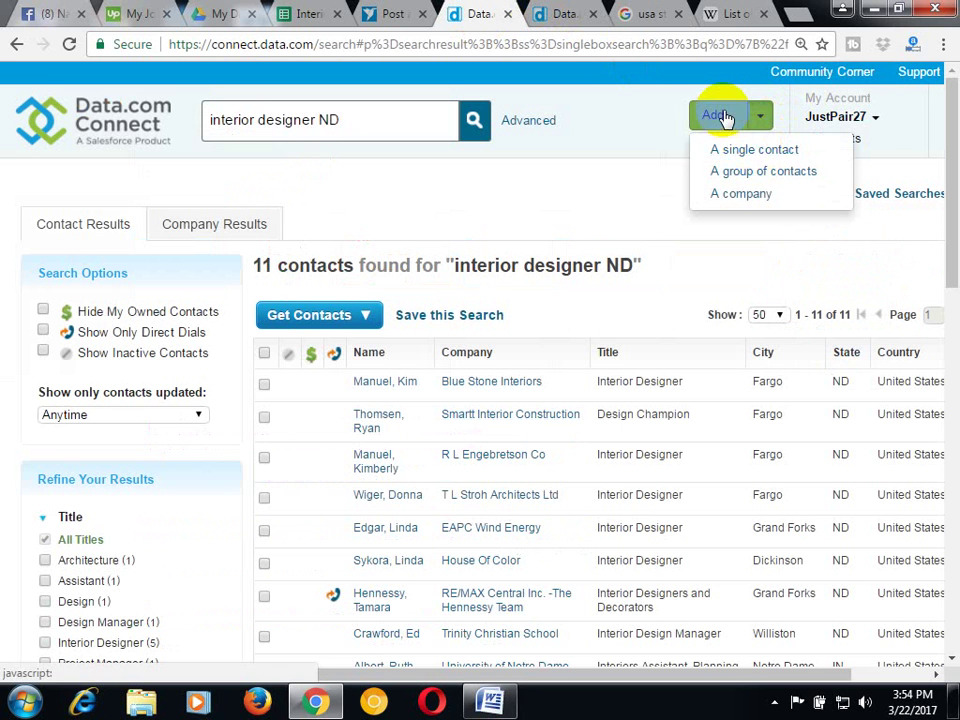
pyautogui.click(727, 119)
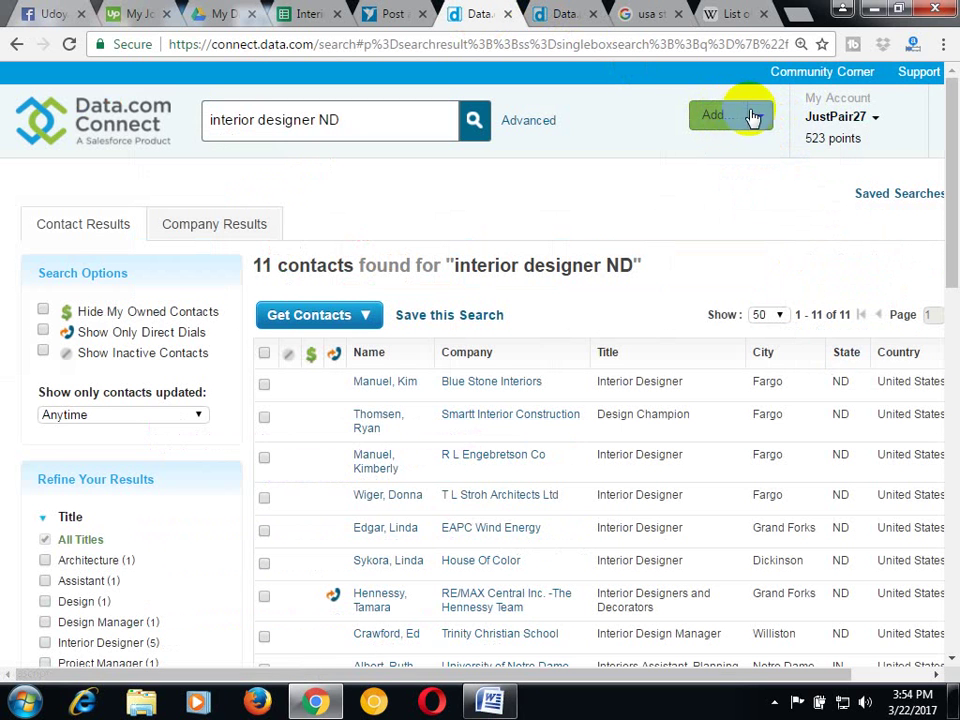
pyautogui.click(761, 128)
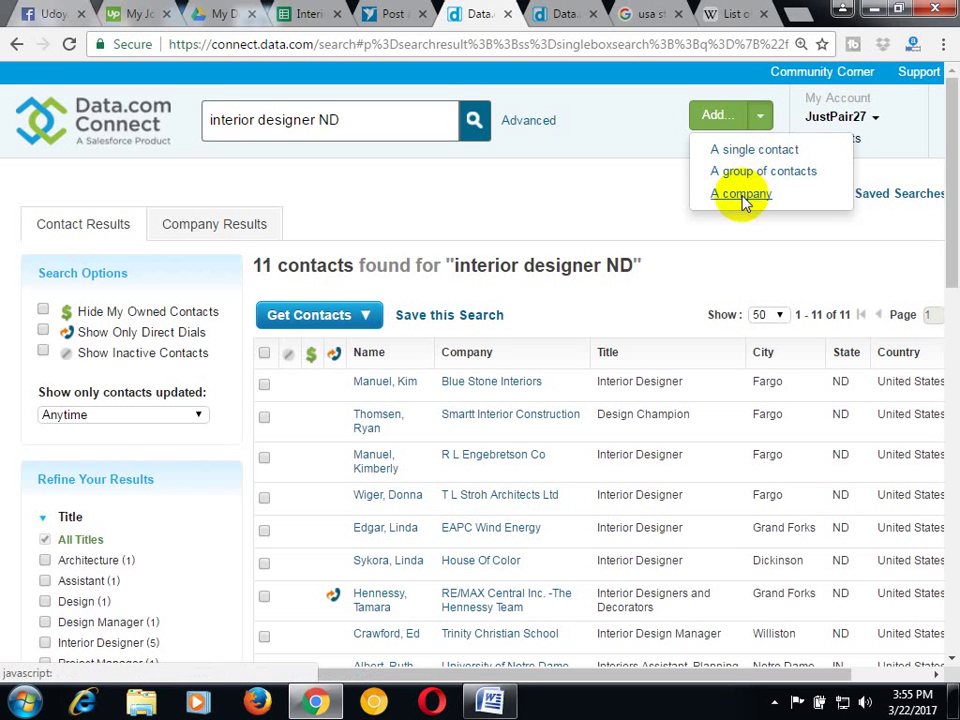
pyautogui.click(742, 196)
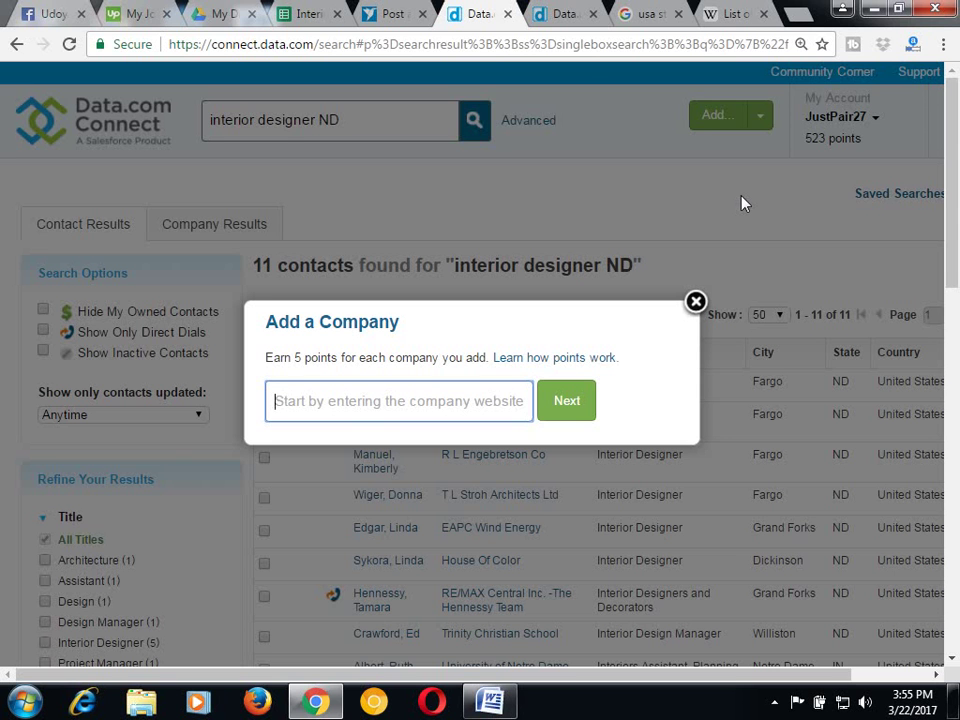
# Open the HEALTH BEAUTY SPA_BIID List_March 2017 spreadsheet from Google Drive
pyautogui.click(224, 14)
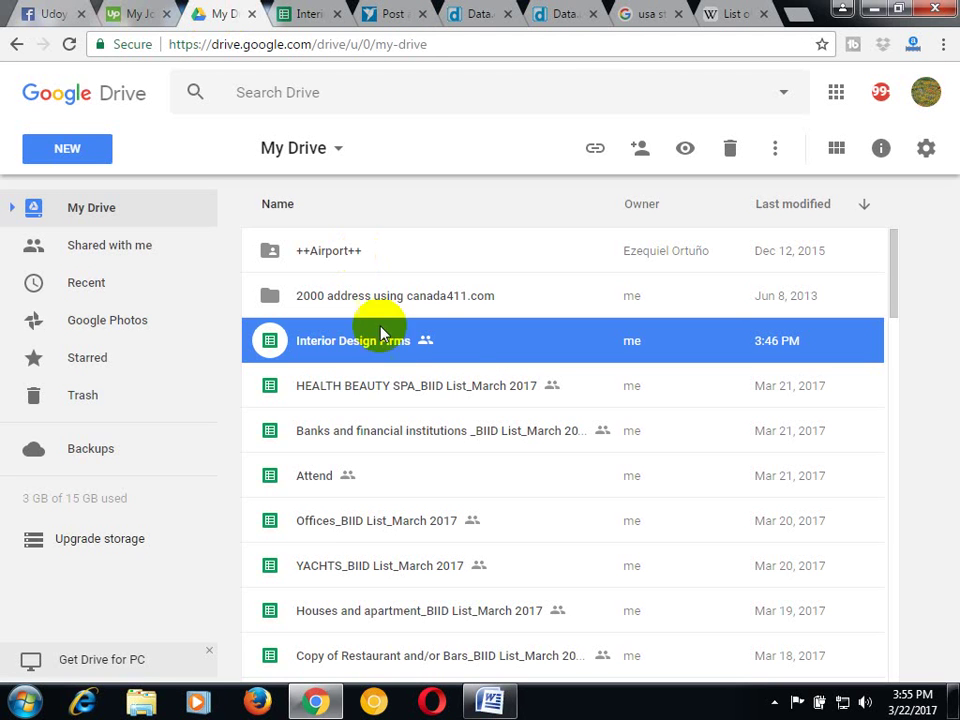
pyautogui.doubleClick(364, 400)
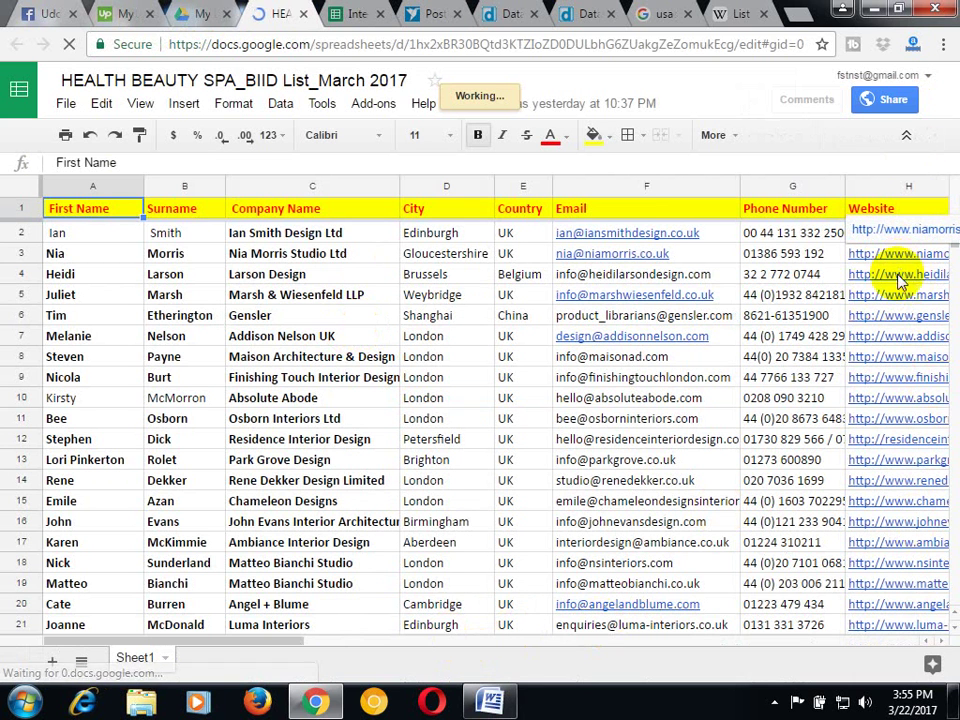
# Visit the company website linked in row 23 of the spreadsheet and show the company details on its contact page
pyautogui.scroll(-3, 525, 467)
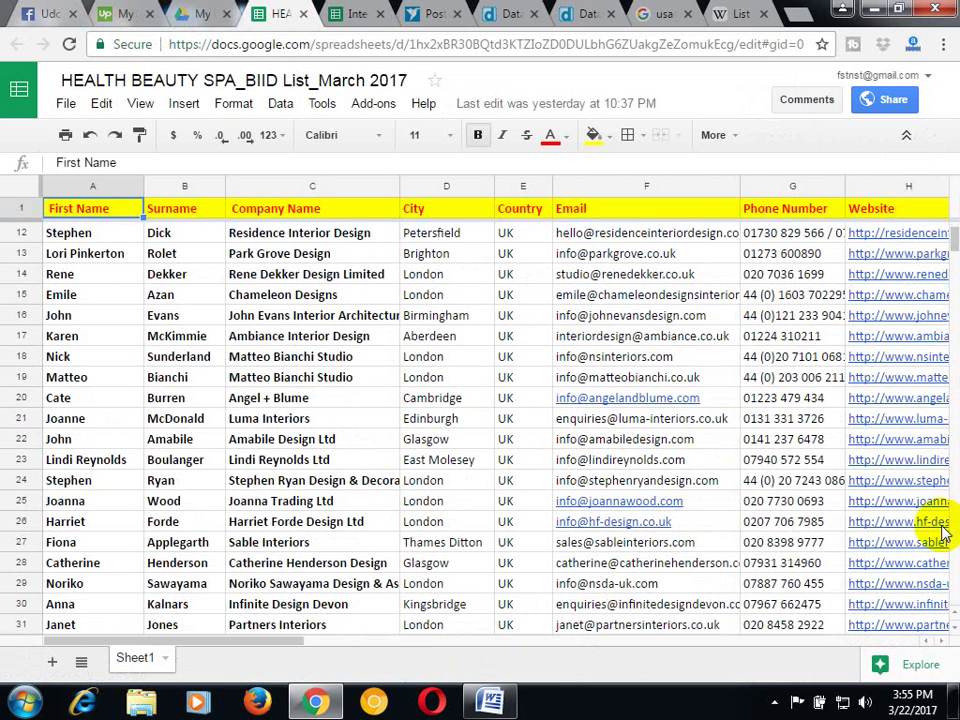
pyautogui.click(897, 466)
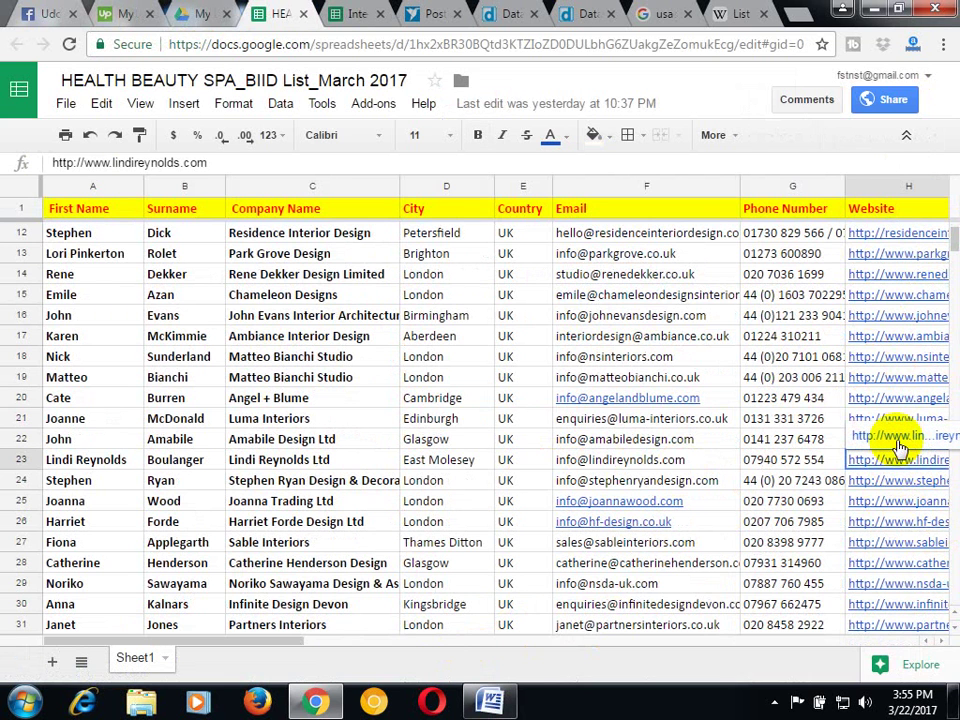
pyautogui.click(897, 438)
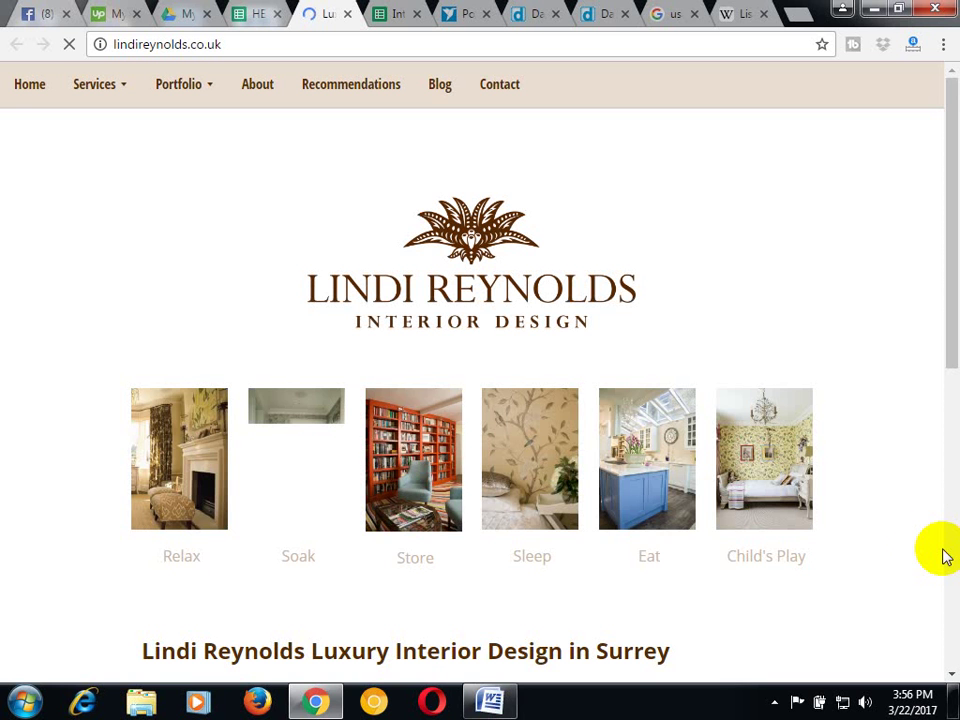
pyautogui.click(511, 100)
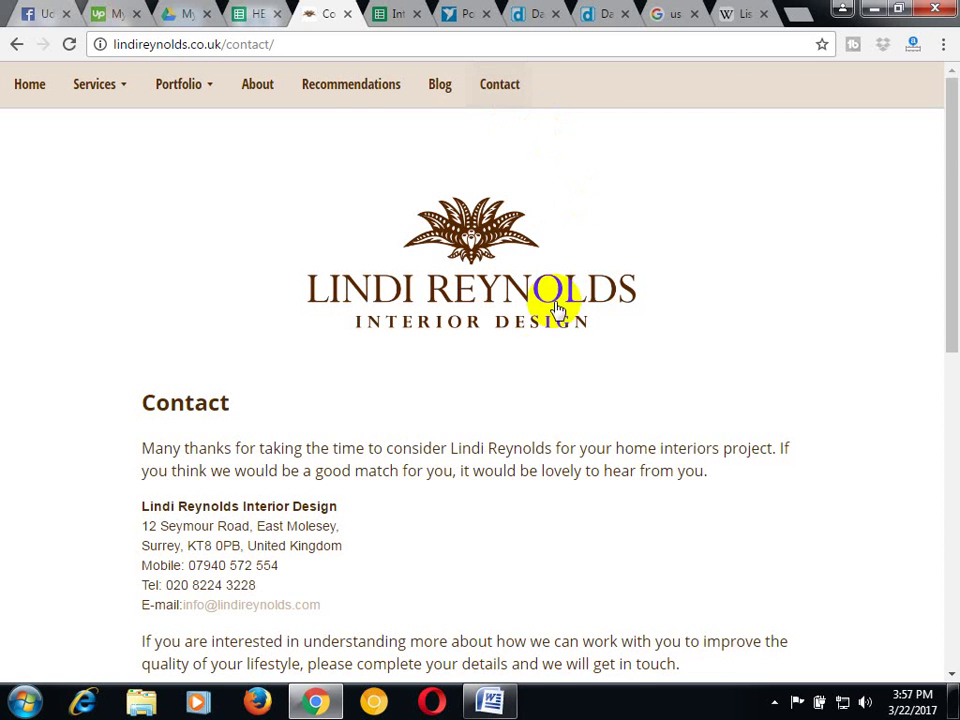
pyautogui.scroll(-2, 531, 369)
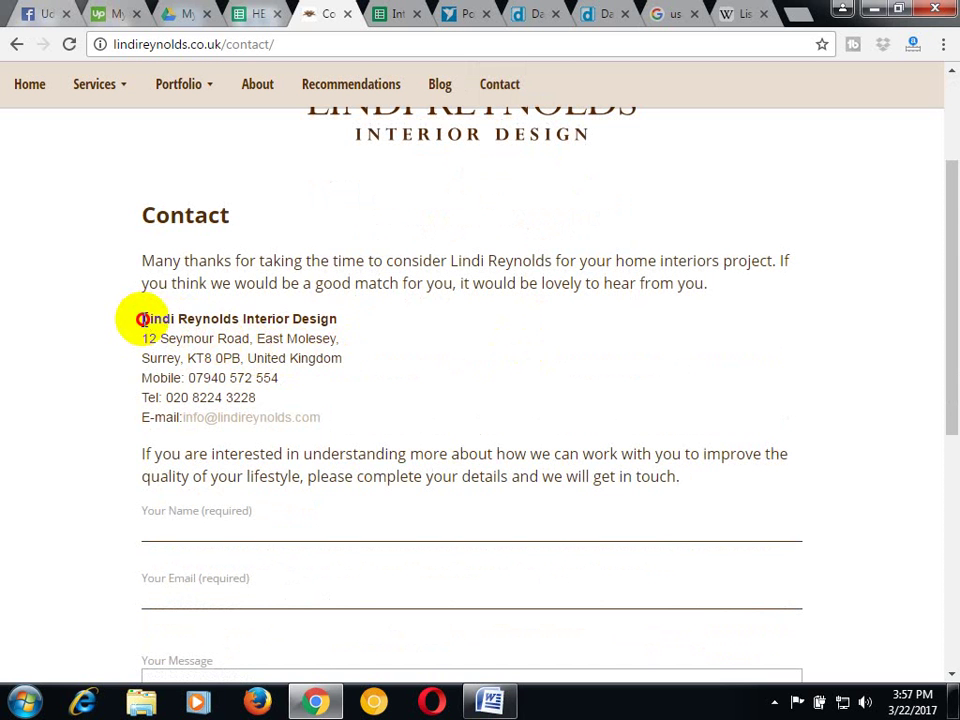
# Review the company's details on its contact page, and return to the Add a Company dialog in Data.com Connect
pyautogui.moveTo(141, 320); pyautogui.dragTo(332, 422)
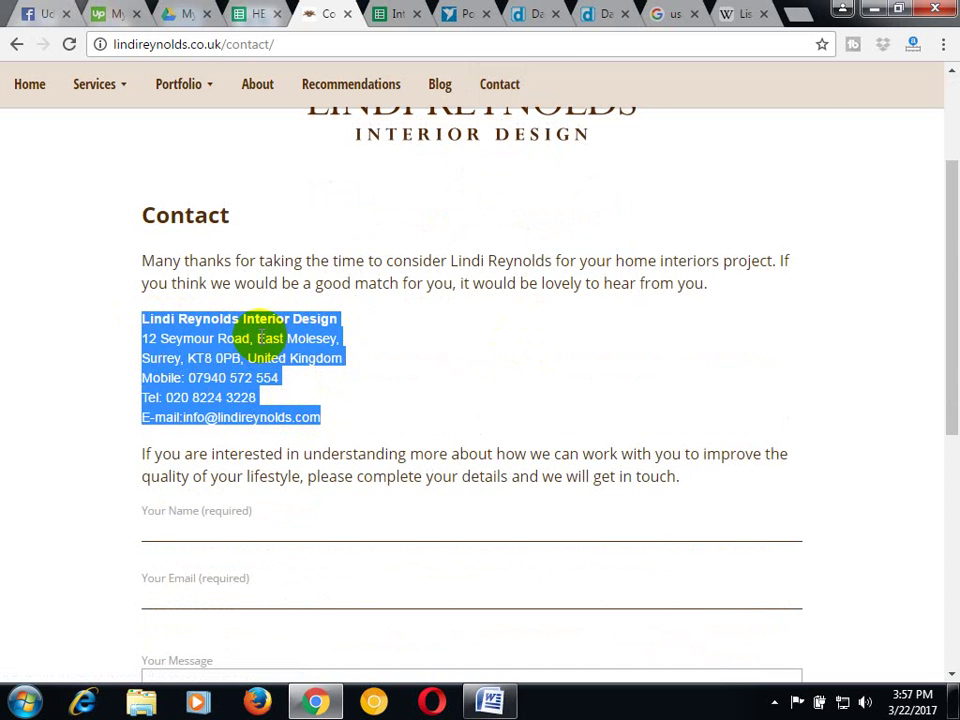
pyautogui.click(255, 336)
pyautogui.click(595, 10)
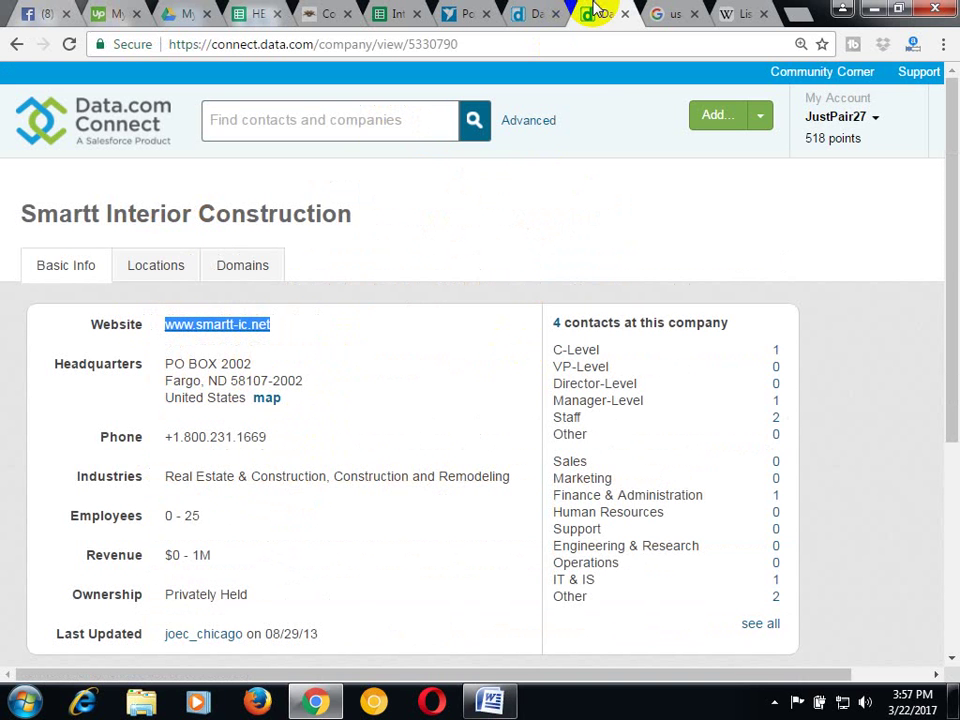
pyautogui.click(530, 8)
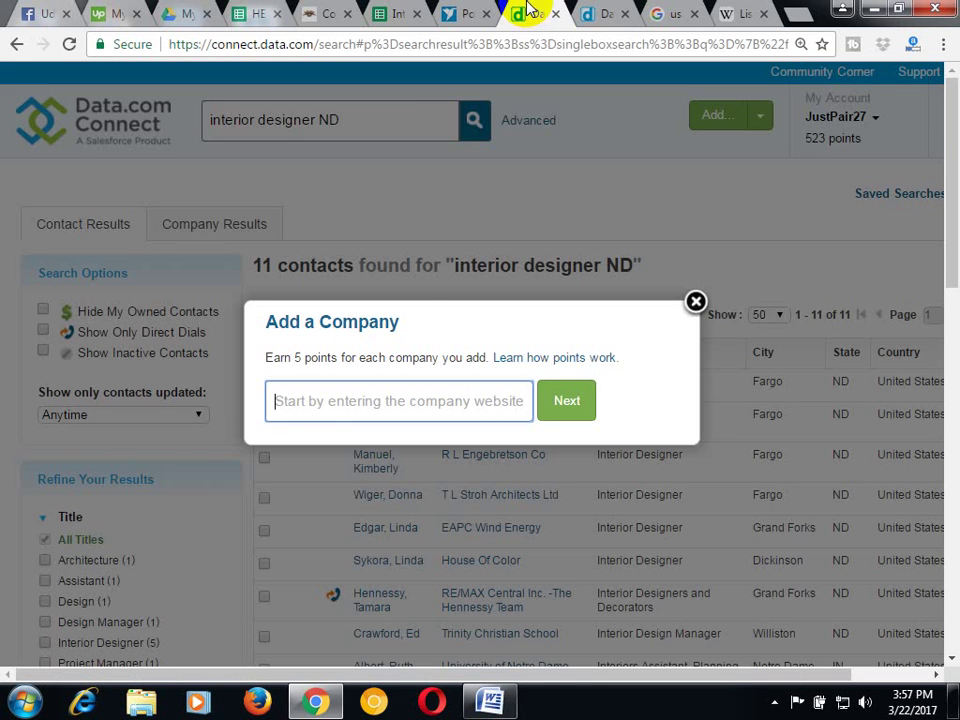
pyautogui.click(331, 396)
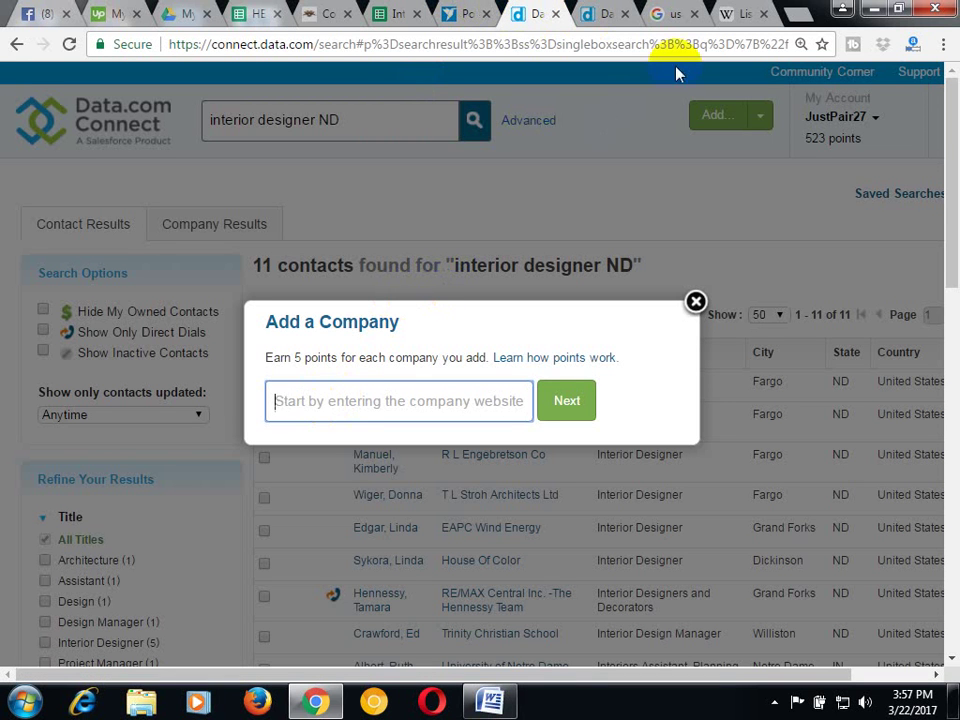
# Copy the domain lindireynolds.co.uk from the contact page's address, enter it as the new company's website and continue to the company form
pyautogui.click(330, 13)
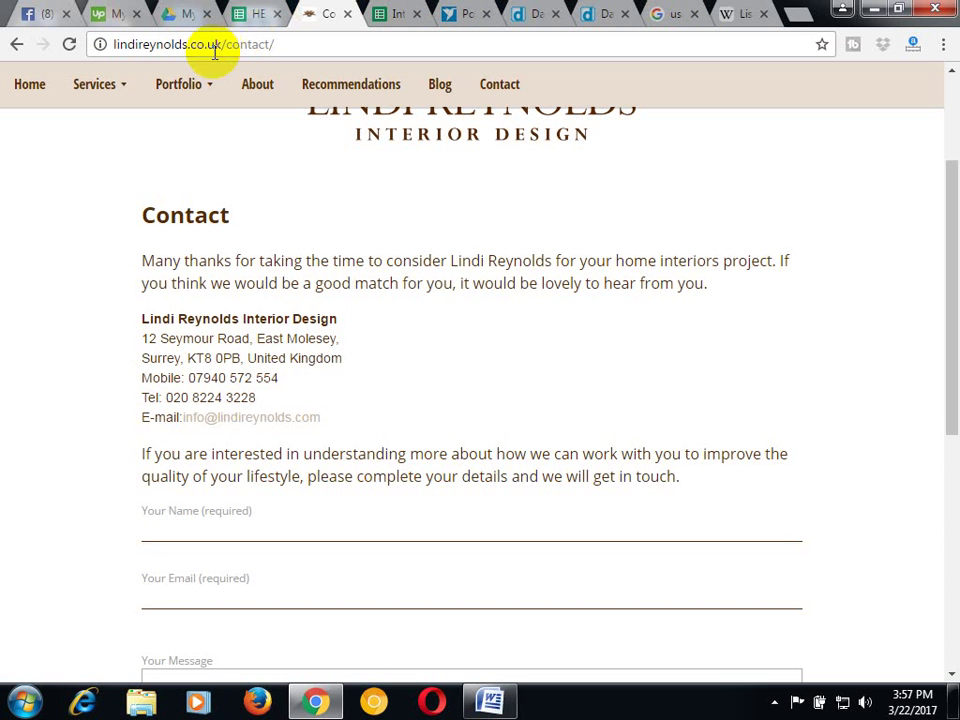
pyautogui.moveTo(221, 44); pyautogui.dragTo(72, 46)
pyautogui.rightClick(124, 43)
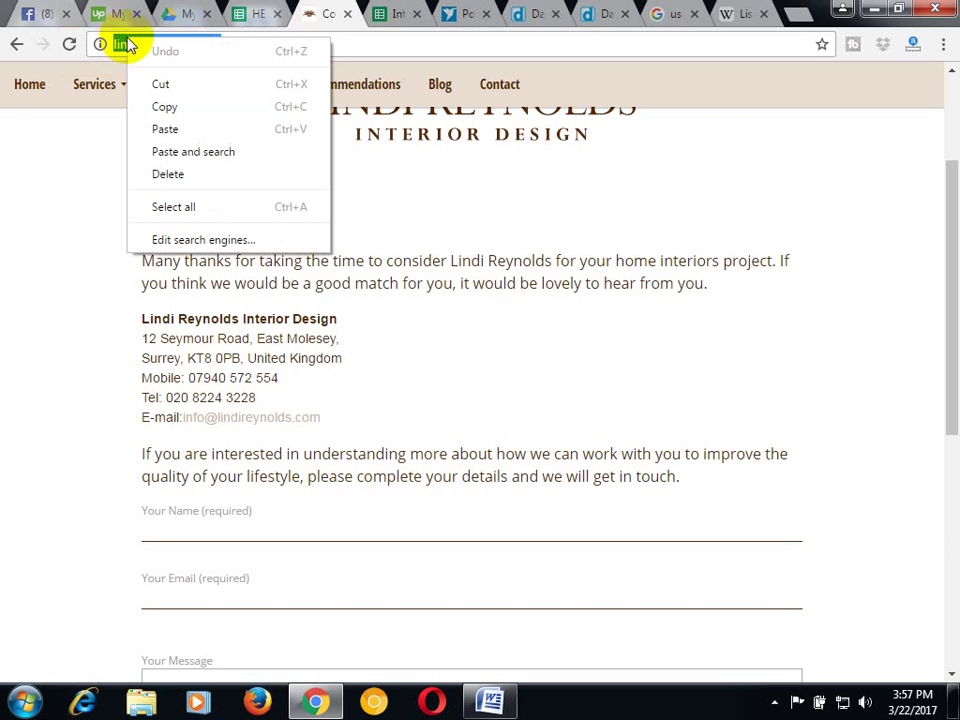
pyautogui.click(151, 105)
pyautogui.click(523, 13)
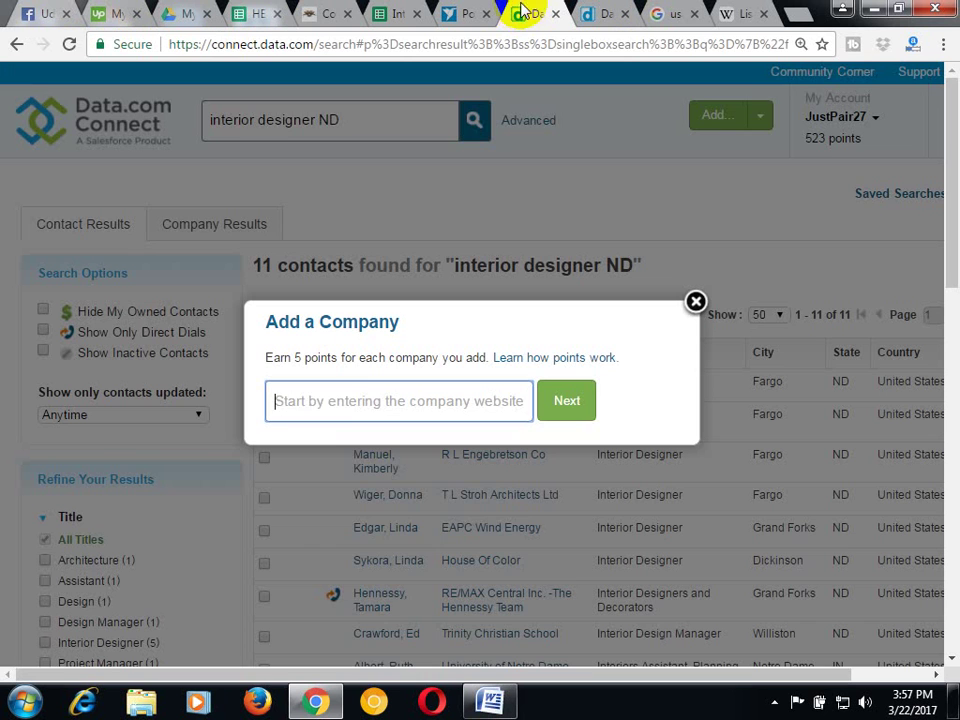
pyautogui.rightClick(308, 411)
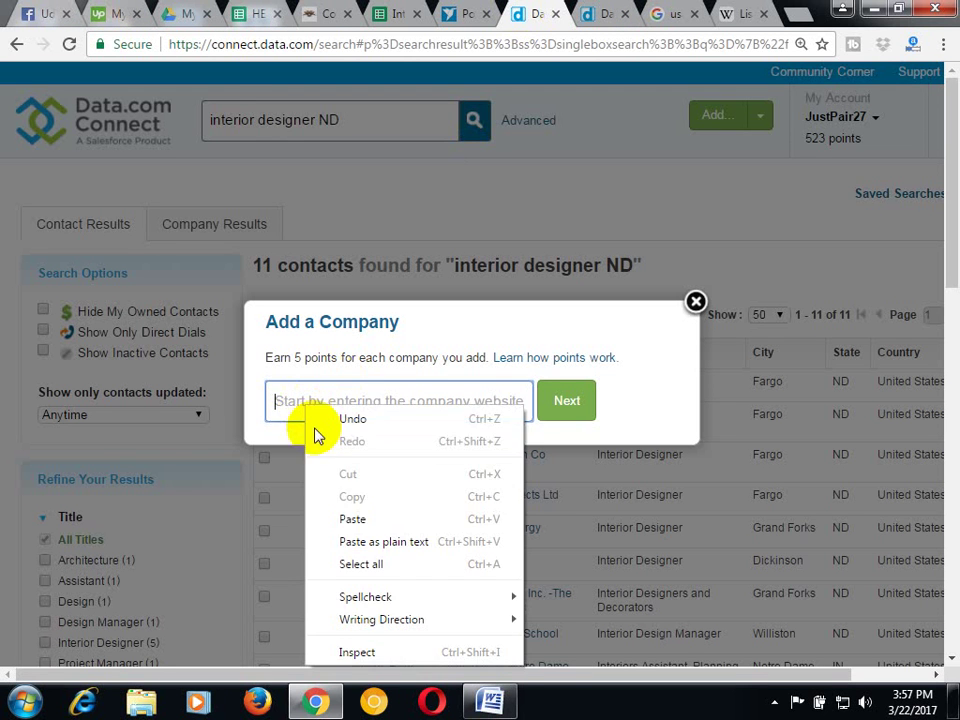
pyautogui.click(345, 517)
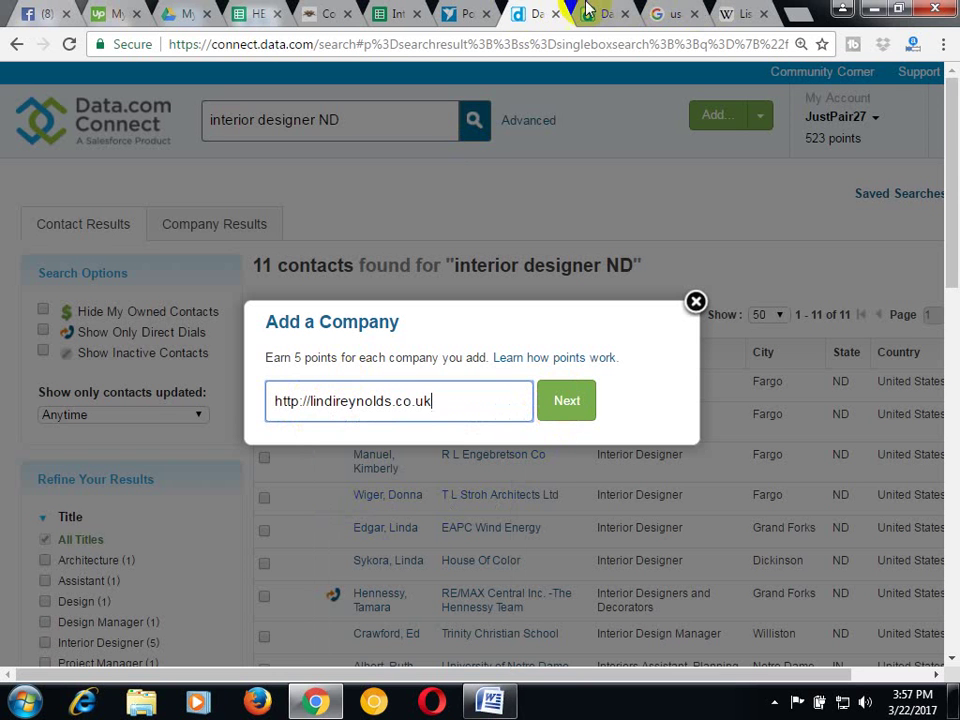
pyautogui.click(322, 12)
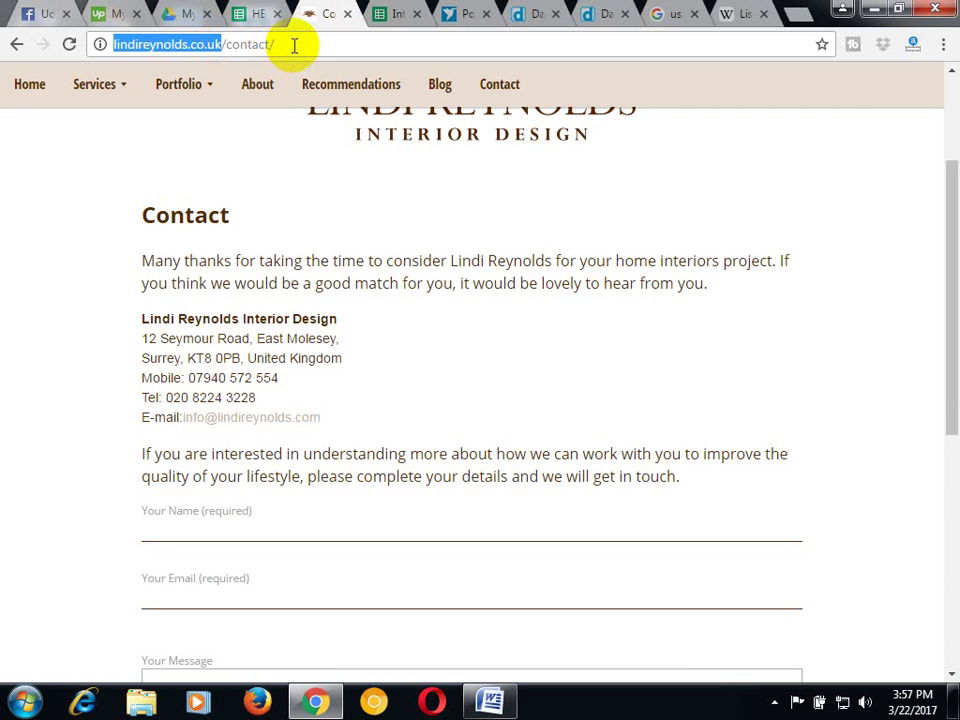
pyautogui.click(538, 9)
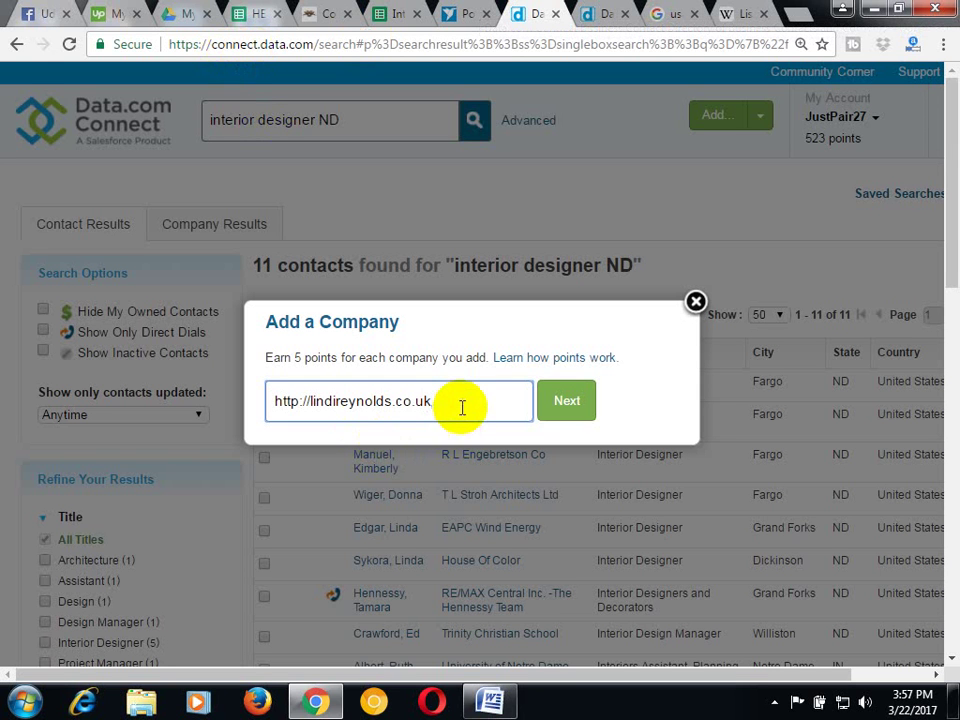
pyautogui.click(567, 418)
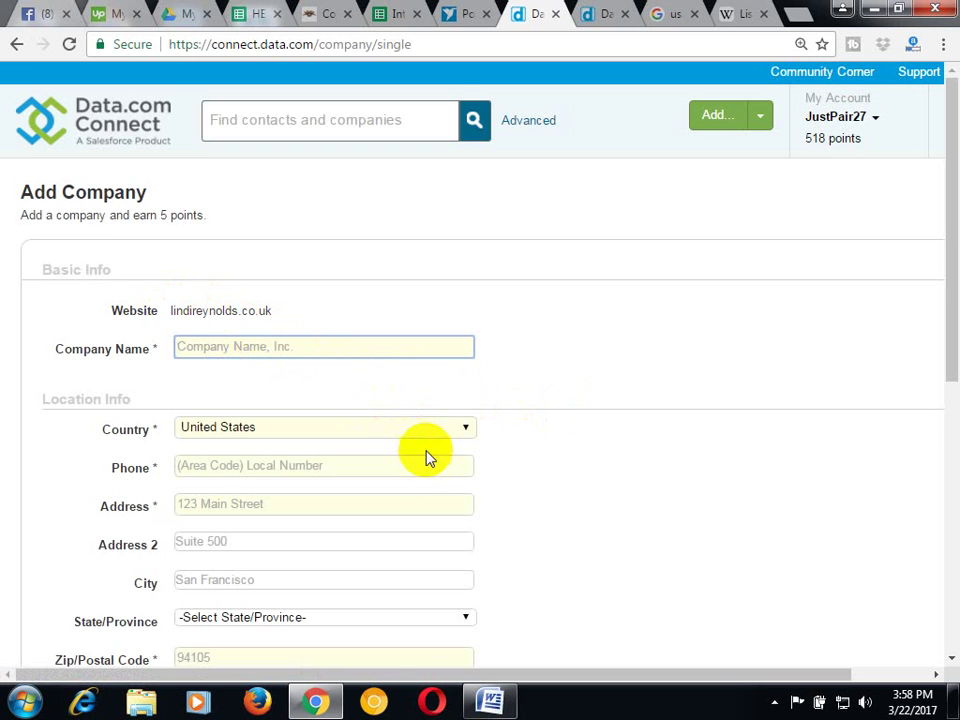
# Look over the fields of the Add Company form and the countries it offers
pyautogui.scroll(-2, 429, 456)
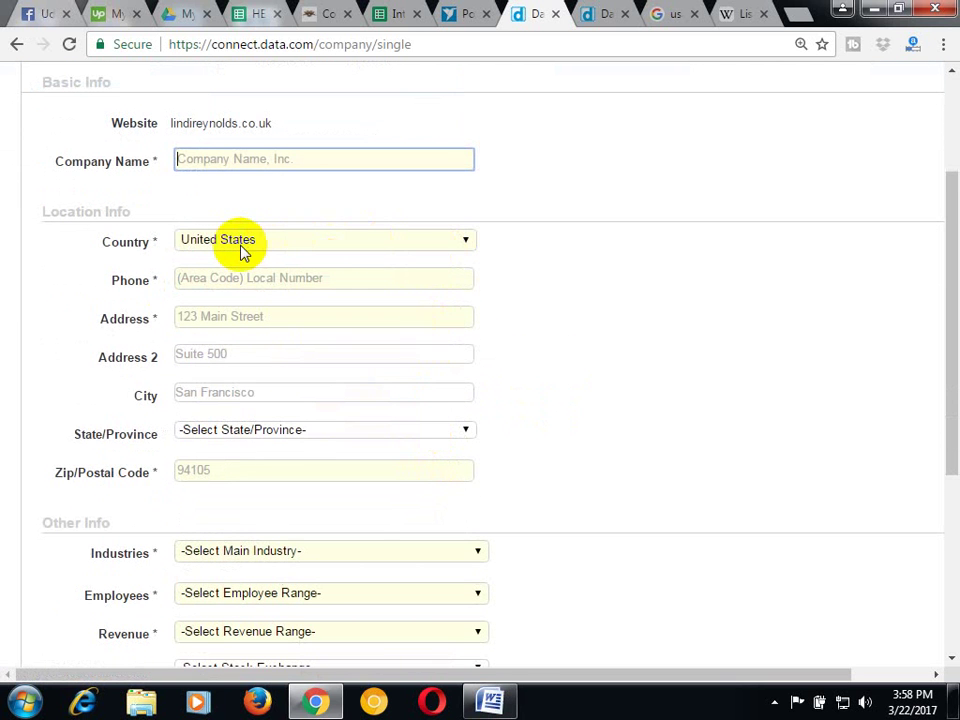
pyautogui.scroll(1, 345, 265)
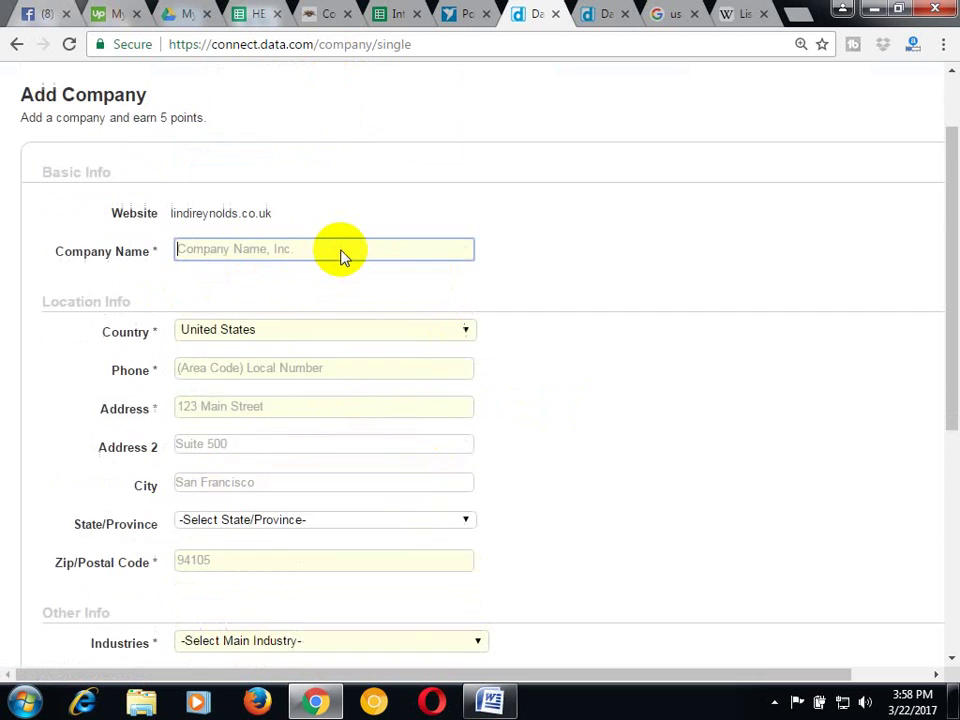
pyautogui.scroll(1, 340, 255)
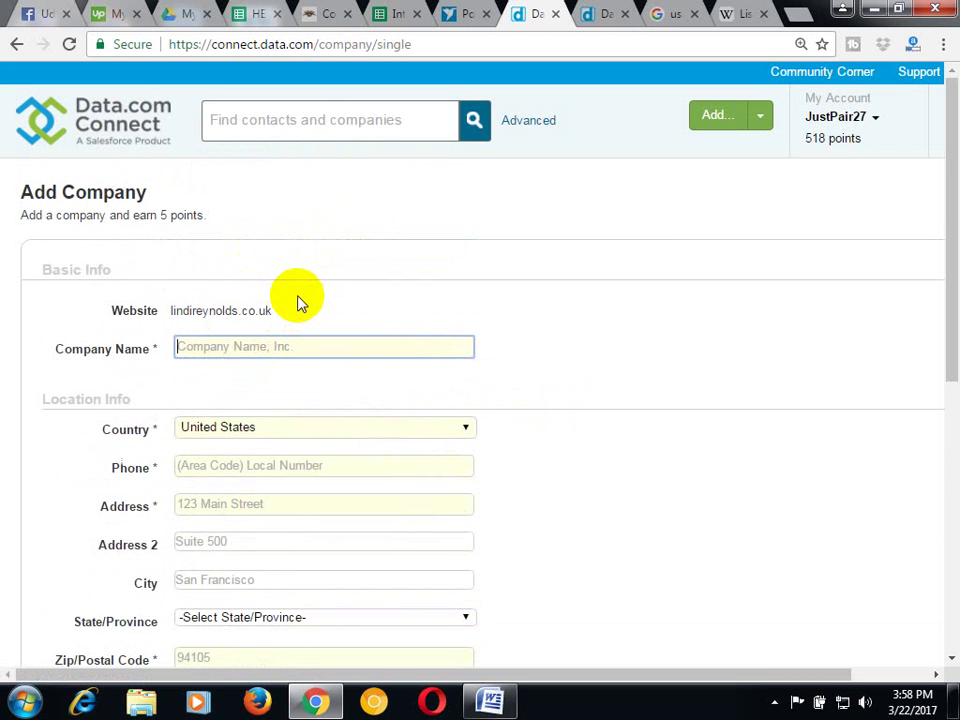
pyautogui.scroll(-2, 300, 303)
pyautogui.click(445, 244)
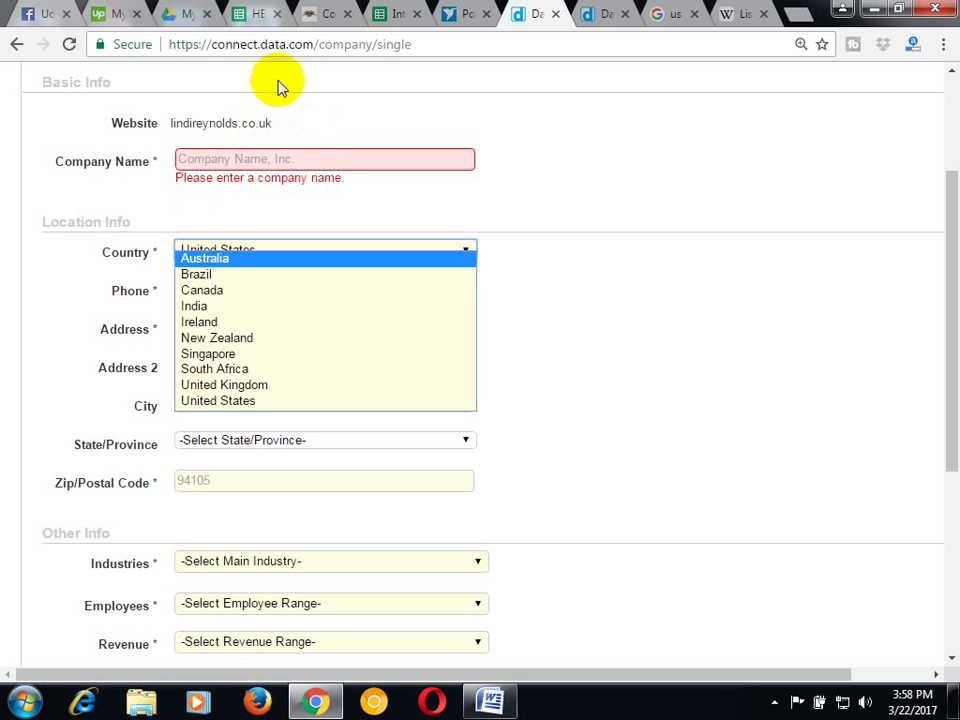
pyautogui.click(138, 212)
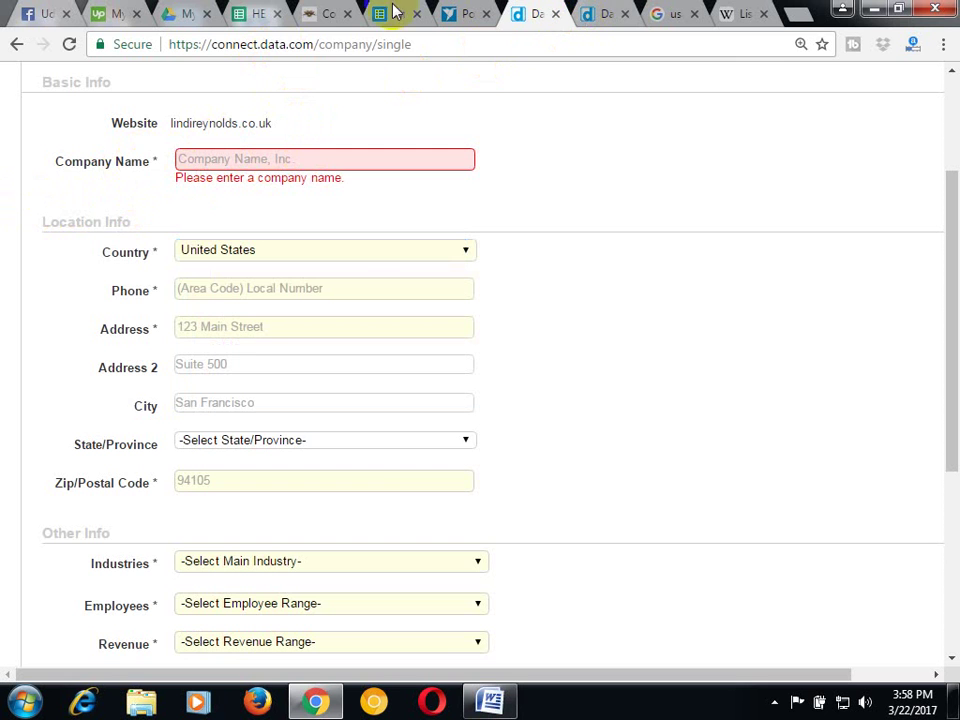
# Copy the company name "Lindi Reynolds Interior Design" from the website's contact page
pyautogui.click(326, 13)
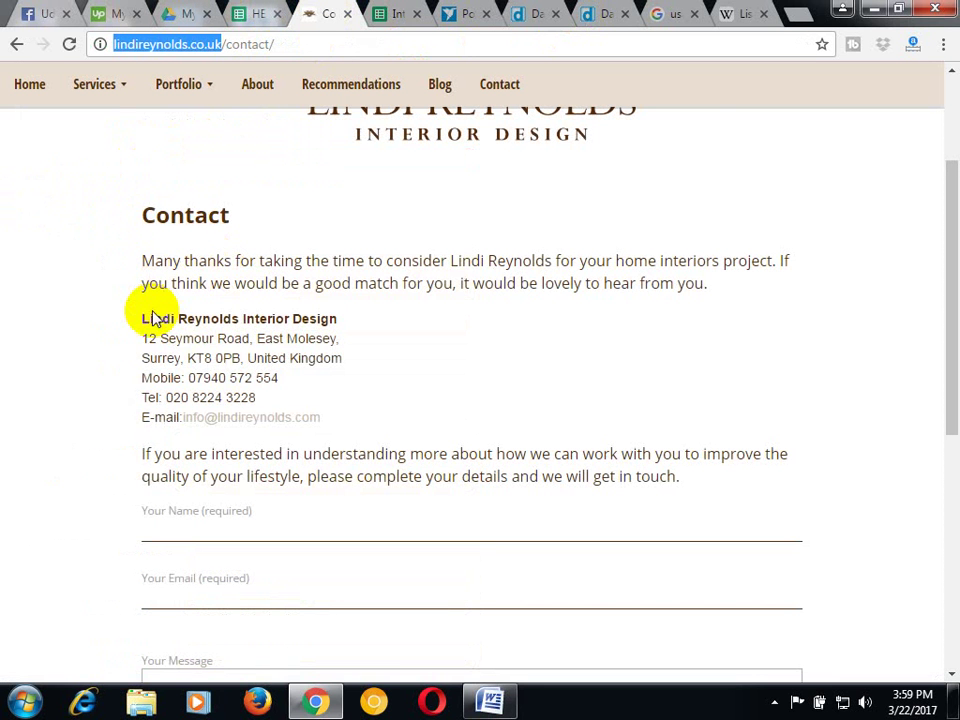
pyautogui.moveTo(141, 316); pyautogui.dragTo(322, 322)
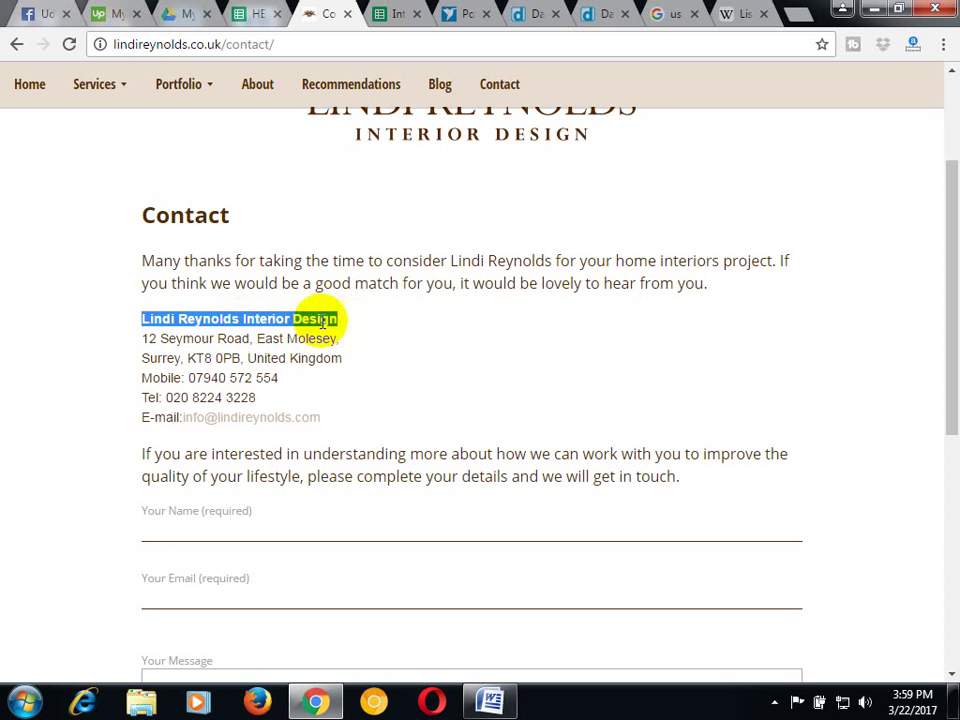
pyautogui.rightClick(322, 322)
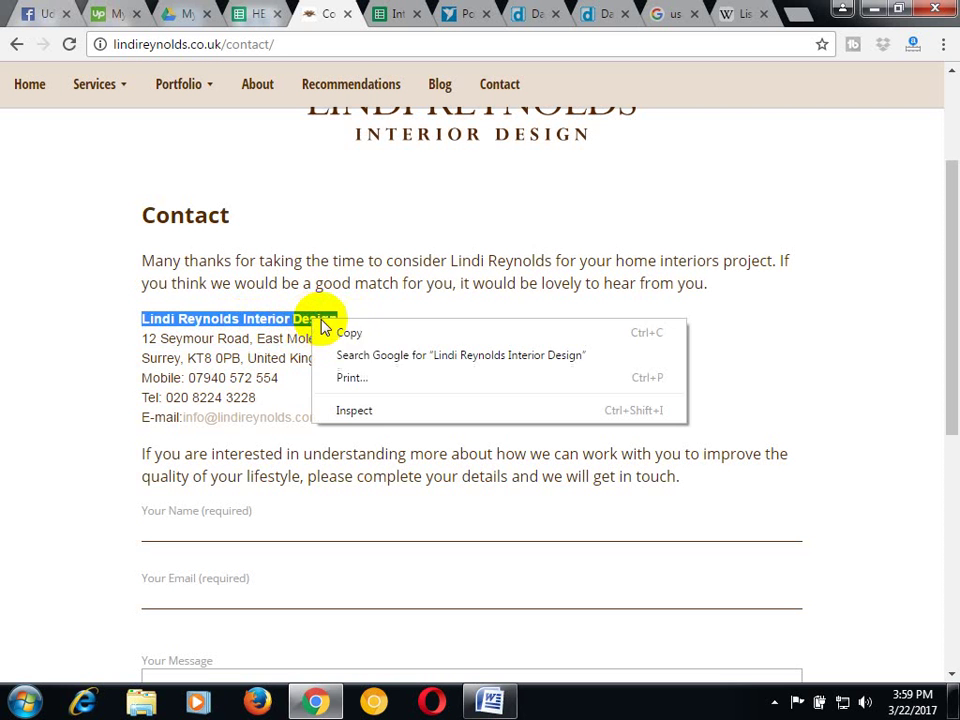
pyautogui.click(349, 332)
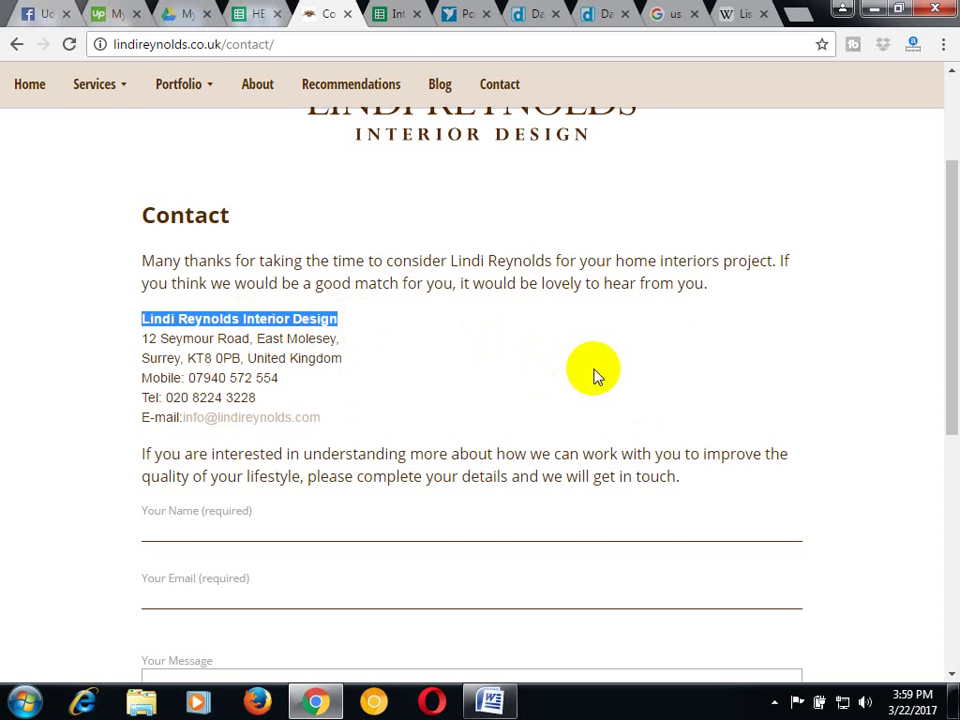
# Set the company's country to United Kingdom in the Add Company form
pyautogui.click(248, 10)
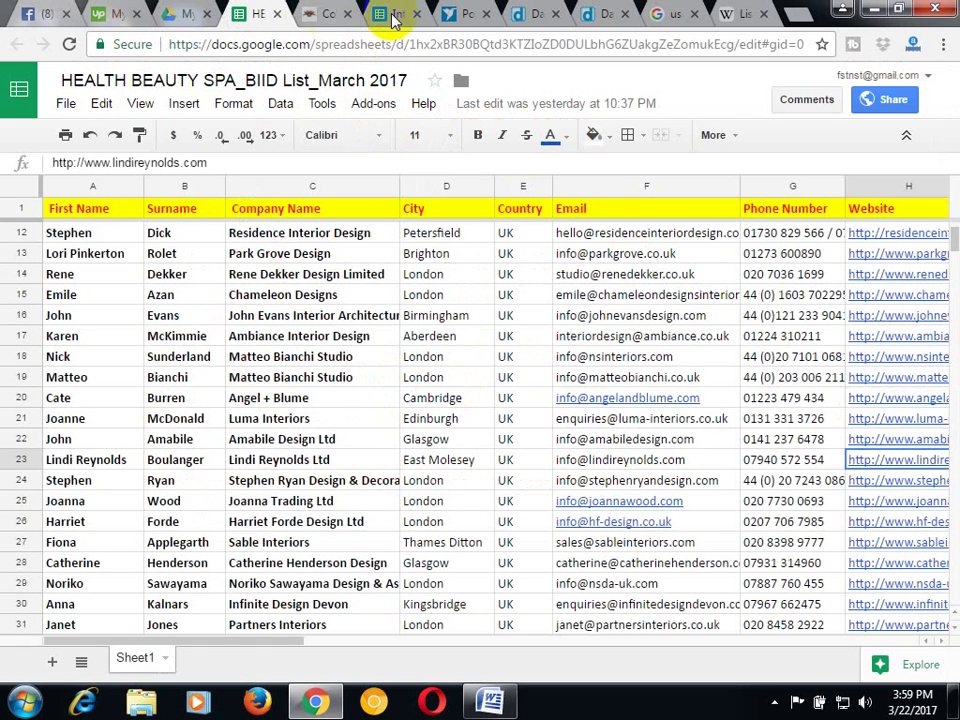
pyautogui.click(530, 13)
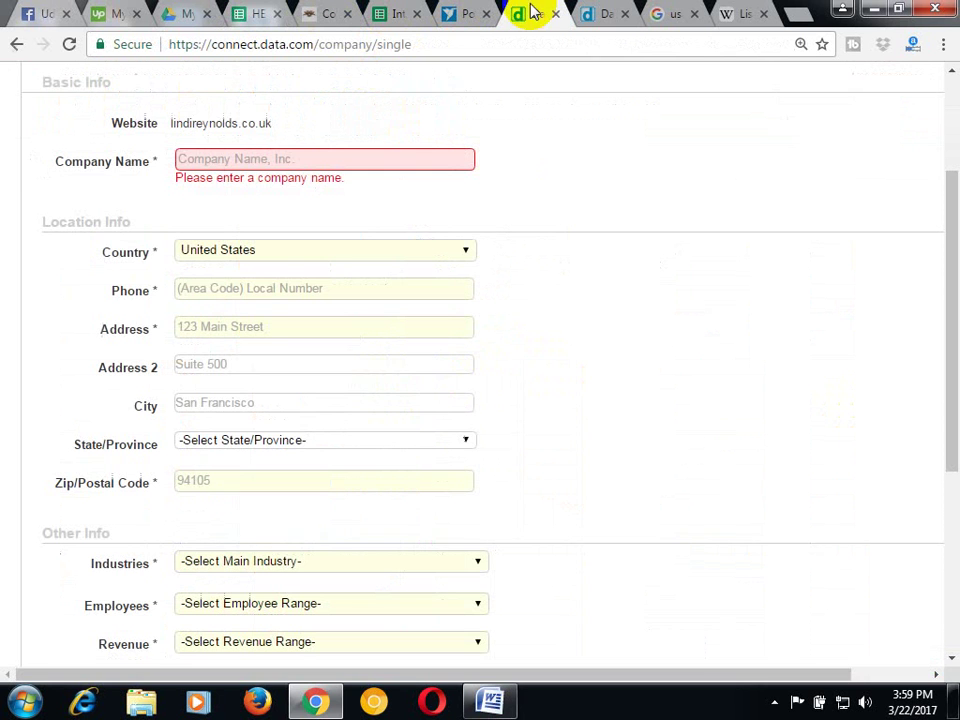
pyautogui.click(261, 290)
pyautogui.click(349, 257)
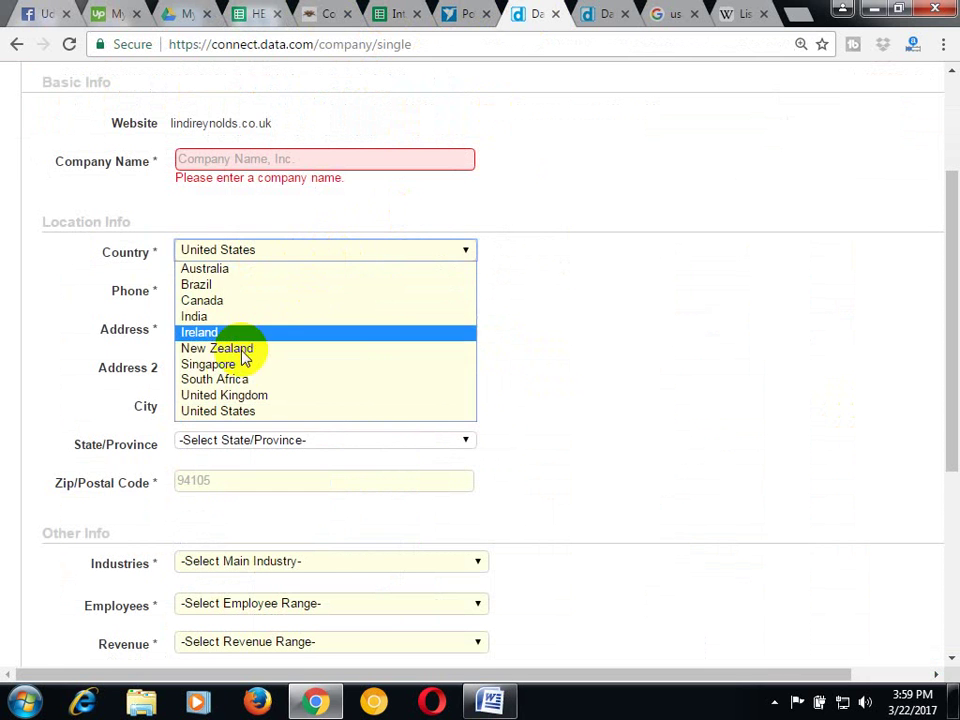
pyautogui.click(248, 392)
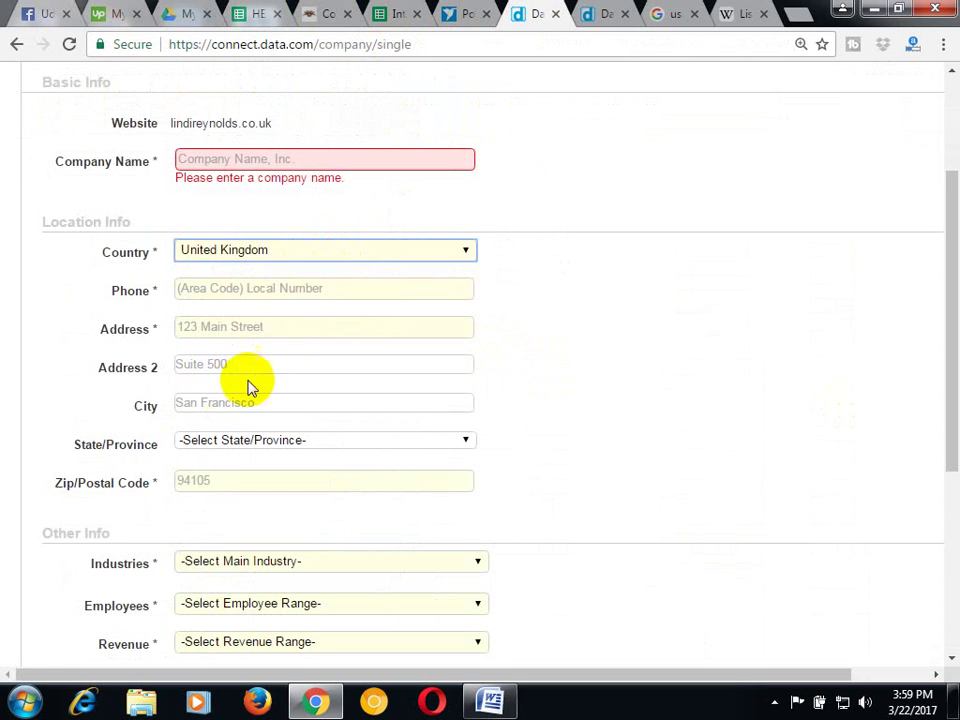
# Enter the copied "Lindi Reynolds Interior Design" as the company name in the Add Company form
pyautogui.rightClick(270, 156)
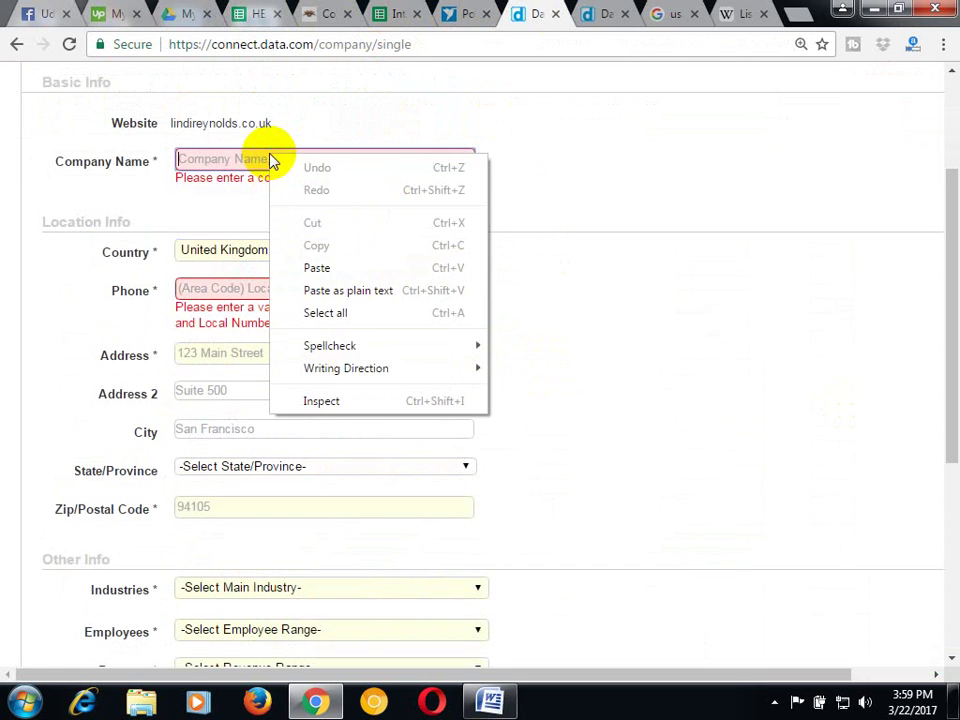
pyautogui.click(588, 186)
pyautogui.click(283, 287)
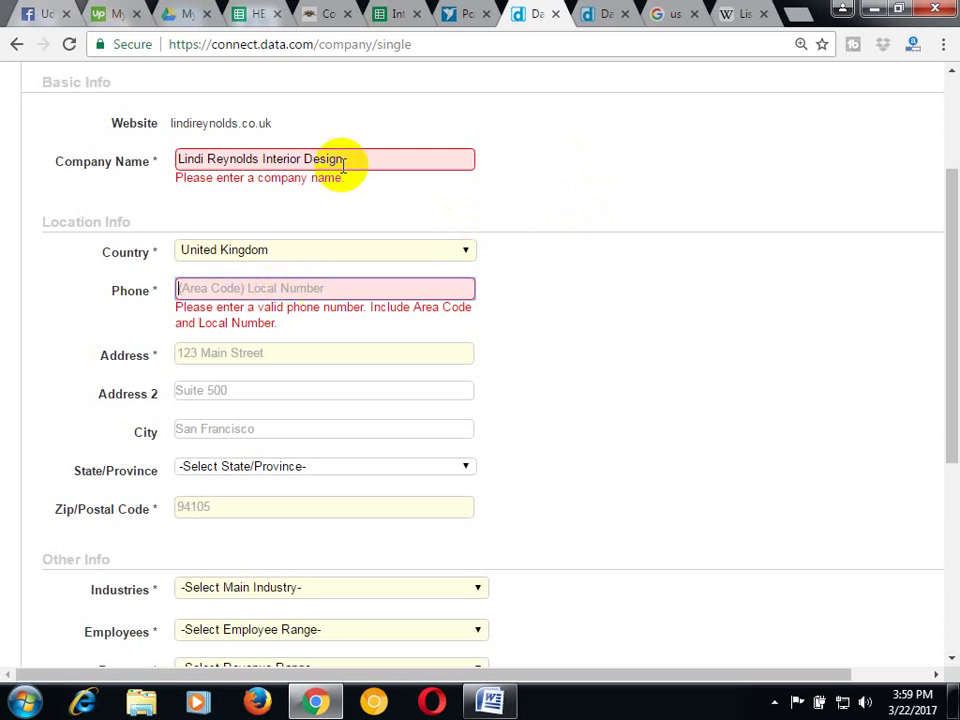
# Copy the company's landline telephone number from the website's contact page
pyautogui.click(317, 17)
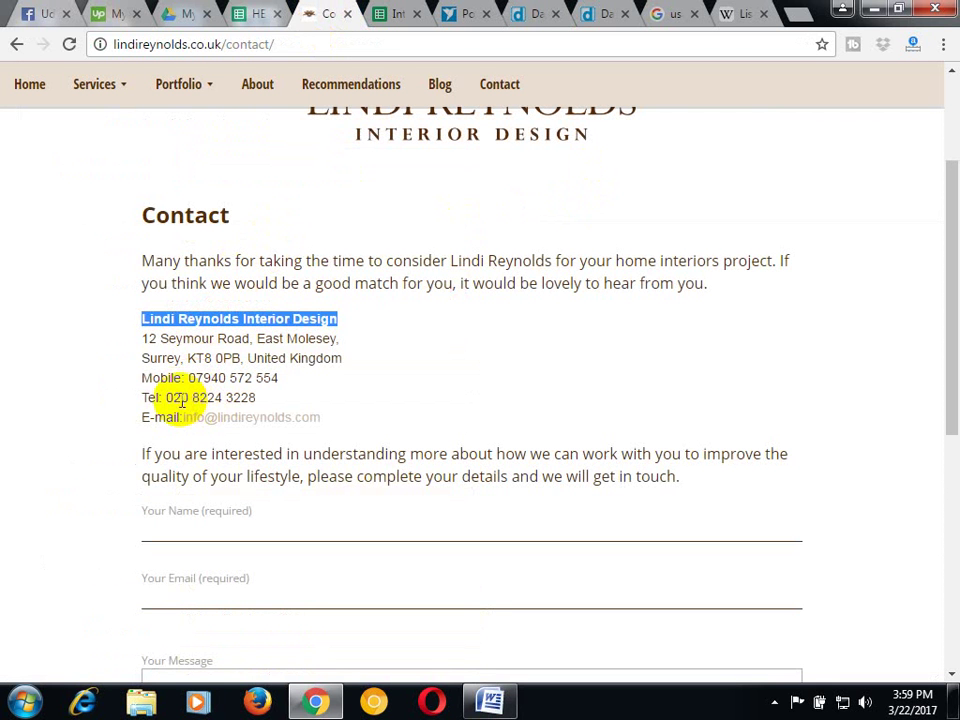
pyautogui.moveTo(167, 398); pyautogui.dragTo(279, 399)
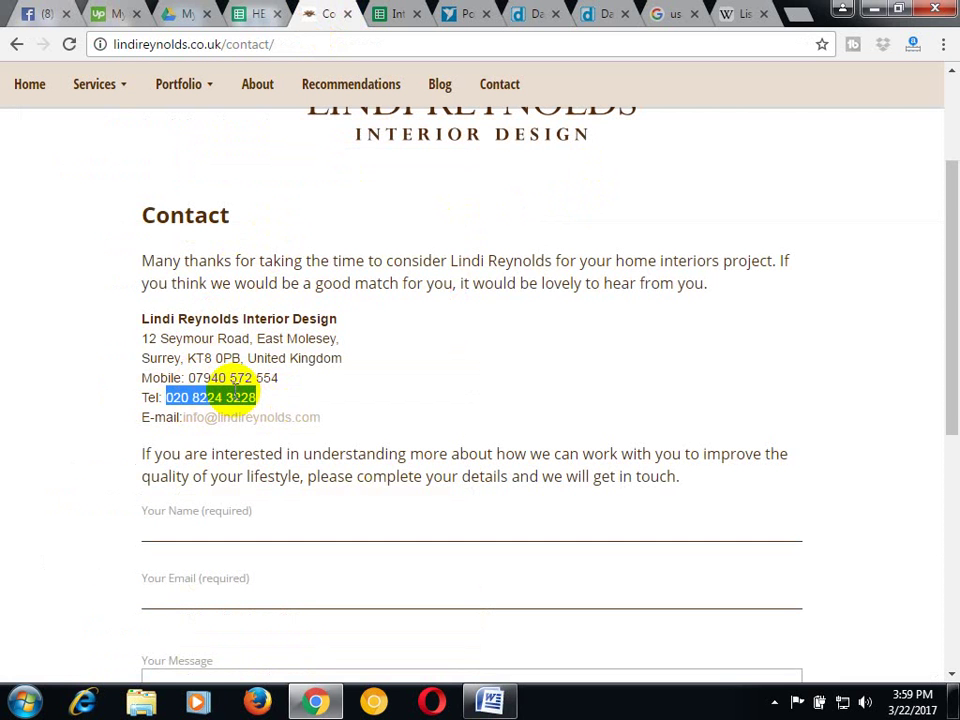
pyautogui.rightClick(252, 396)
pyautogui.click(263, 405)
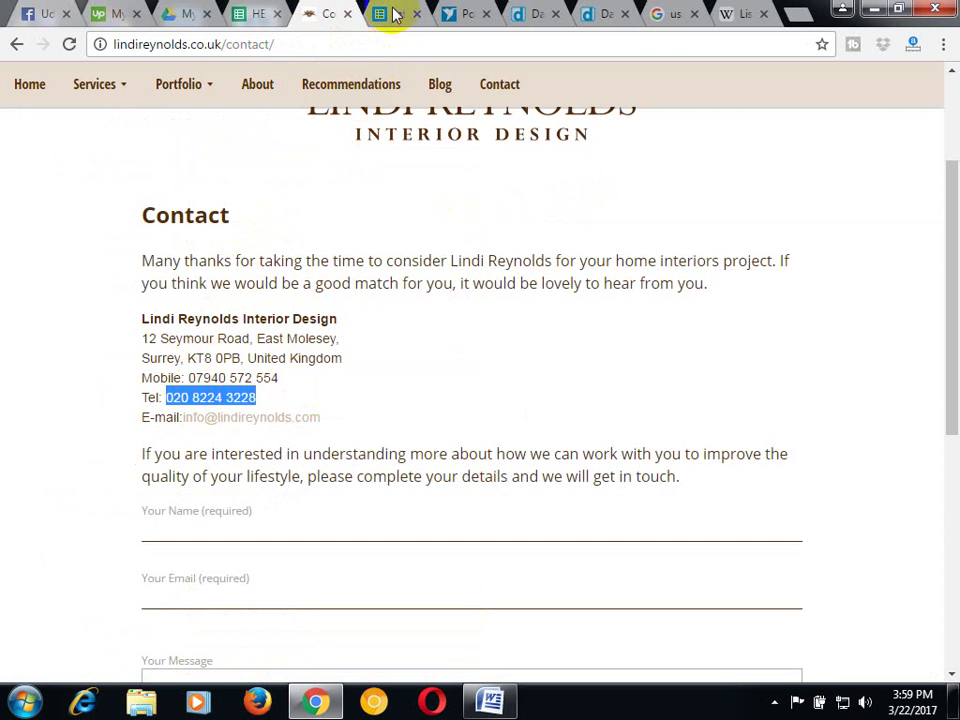
# Enter the copied telephone number as the company's phone in the Add Company form
pyautogui.click(523, 13)
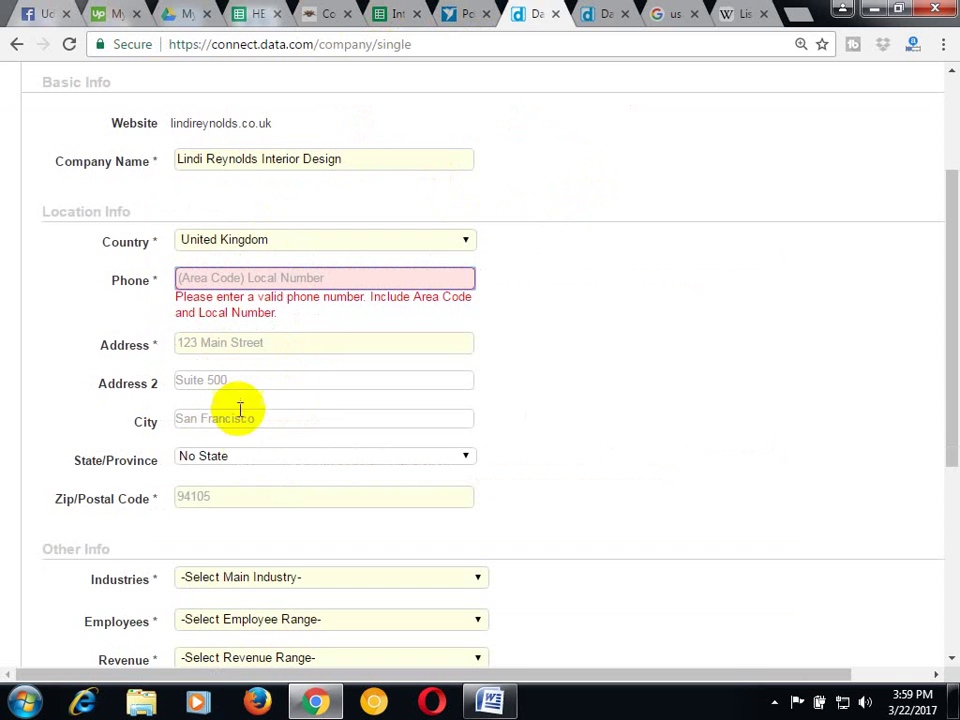
pyautogui.scroll(-1, 264, 489)
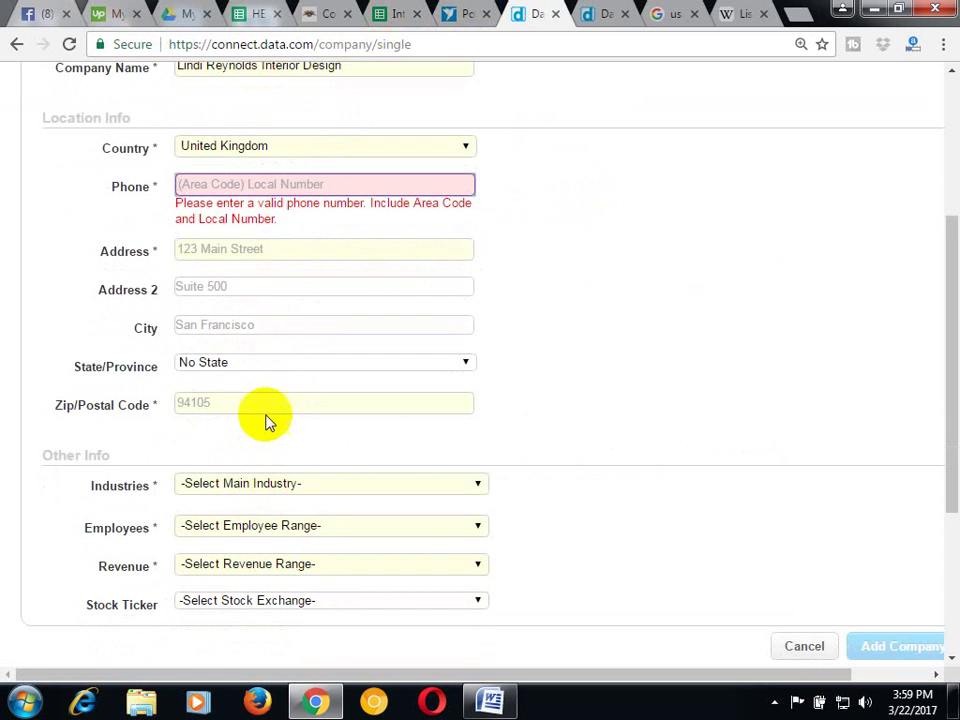
pyautogui.scroll(2, 286, 396)
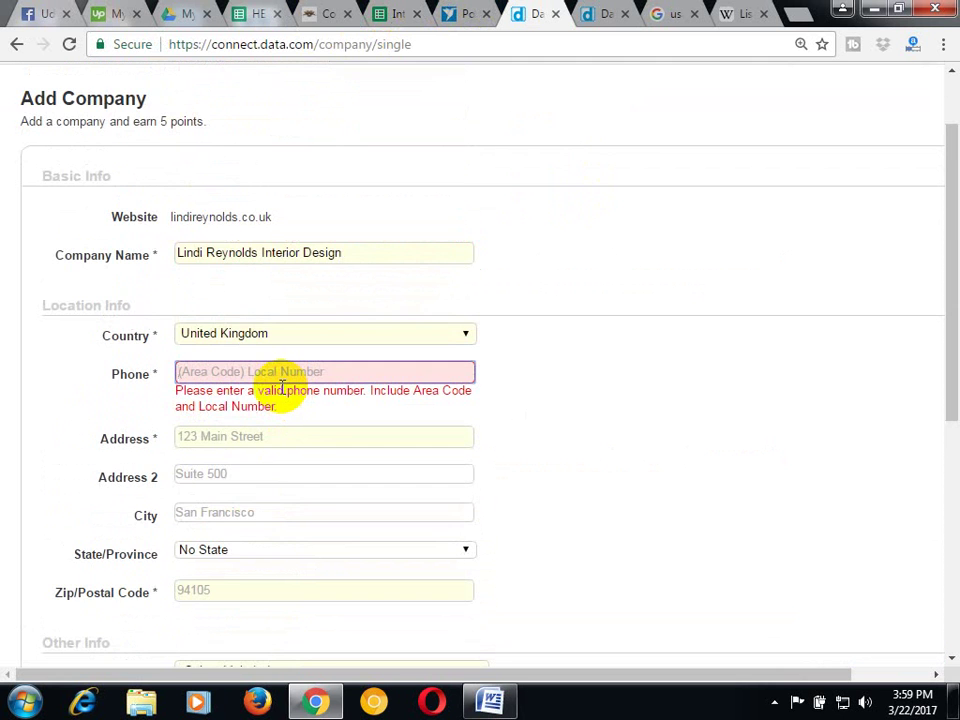
pyautogui.scroll(-1, 250, 450)
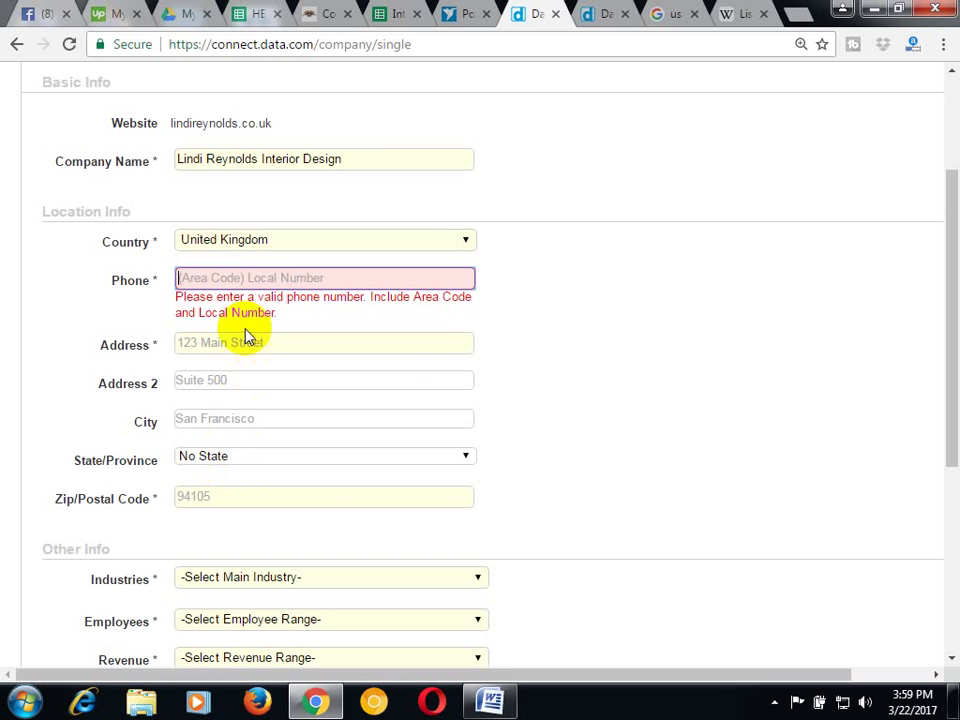
pyautogui.rightClick(226, 281)
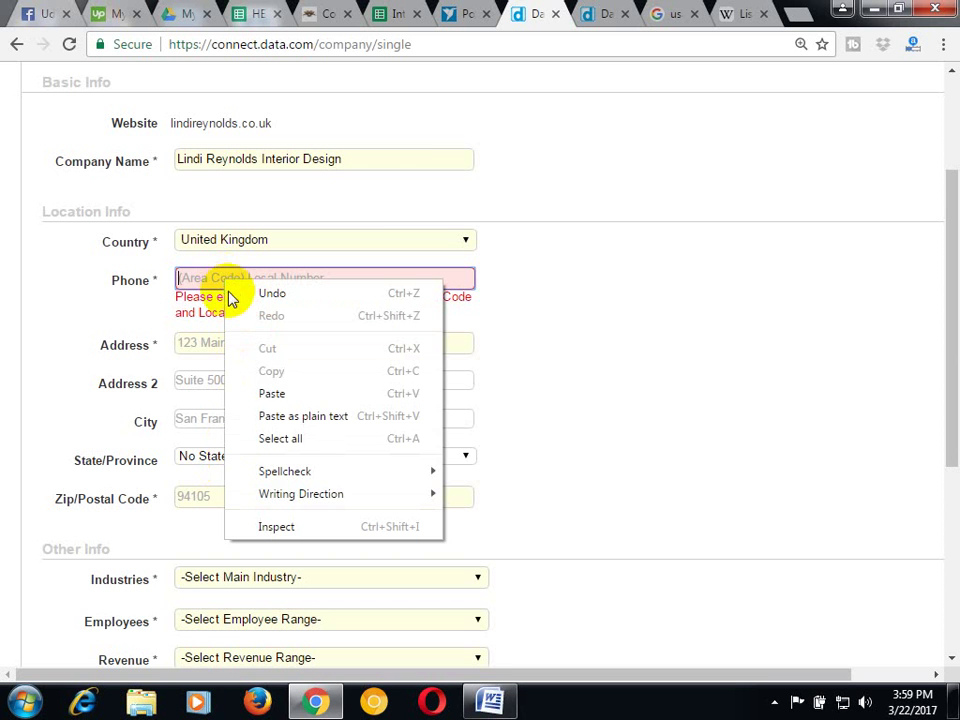
pyautogui.click(270, 400)
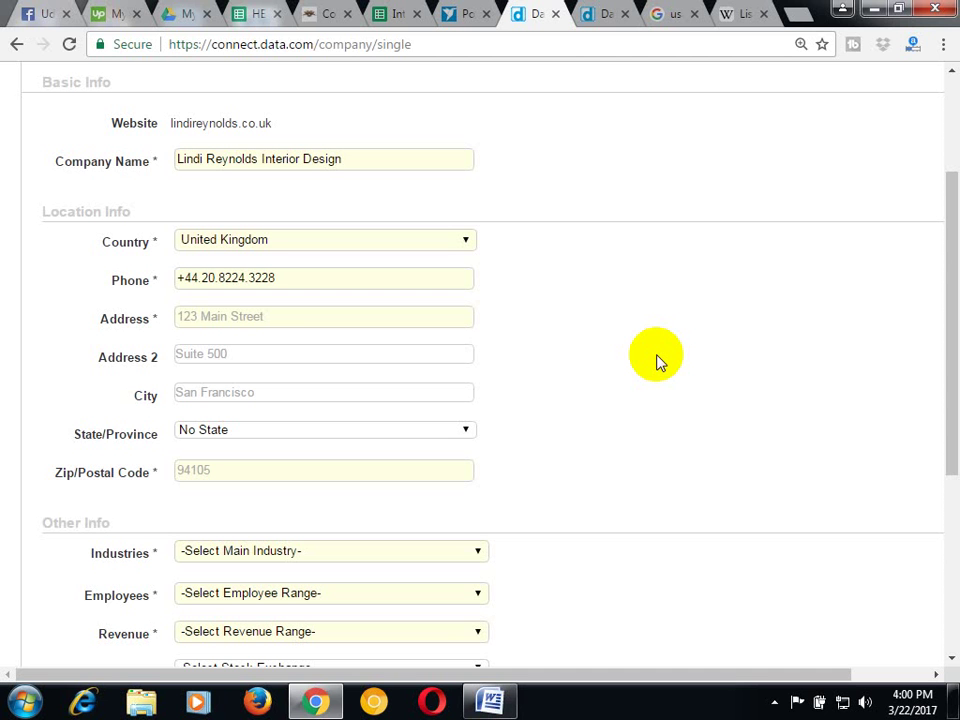
# Copy the house number and street name from the address on the website's contact page
pyautogui.click(274, 315)
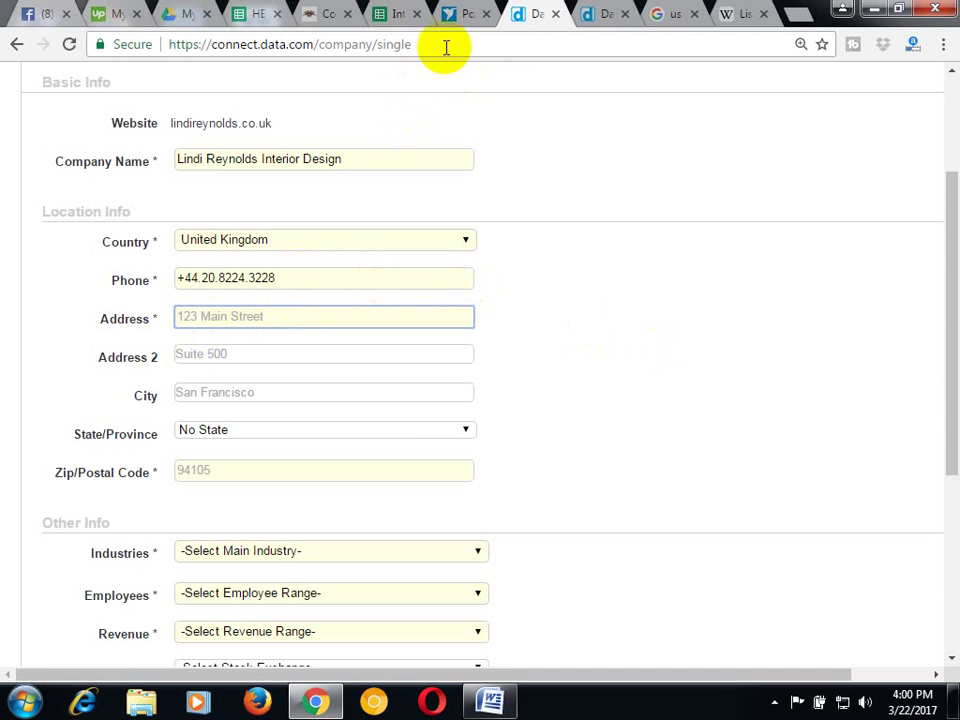
pyautogui.click(320, 16)
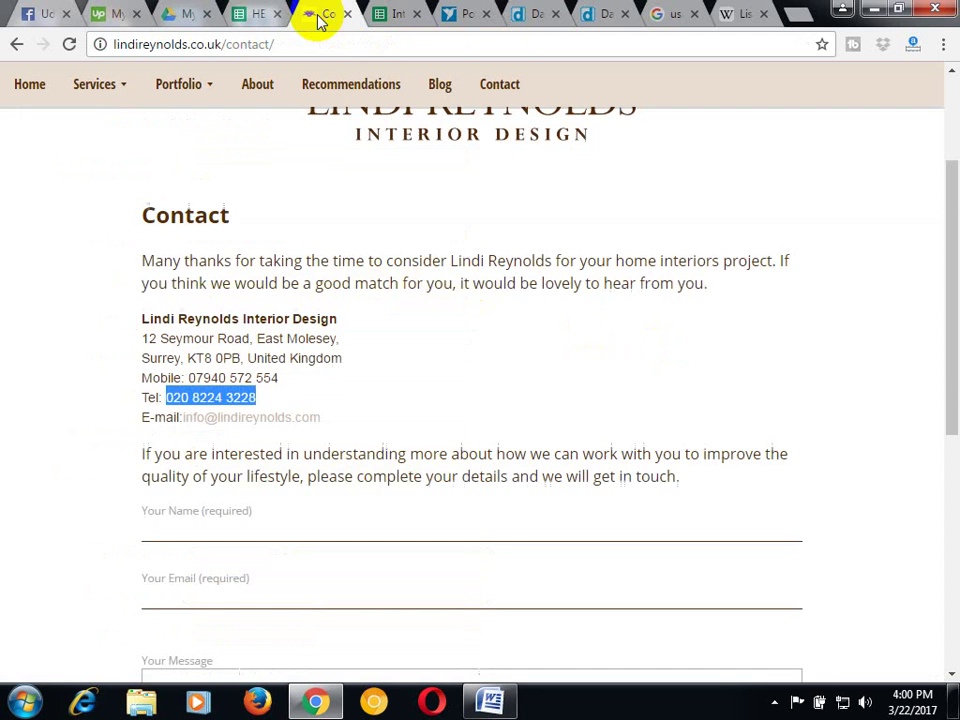
pyautogui.click(143, 340)
pyautogui.moveTo(143, 340); pyautogui.dragTo(250, 343)
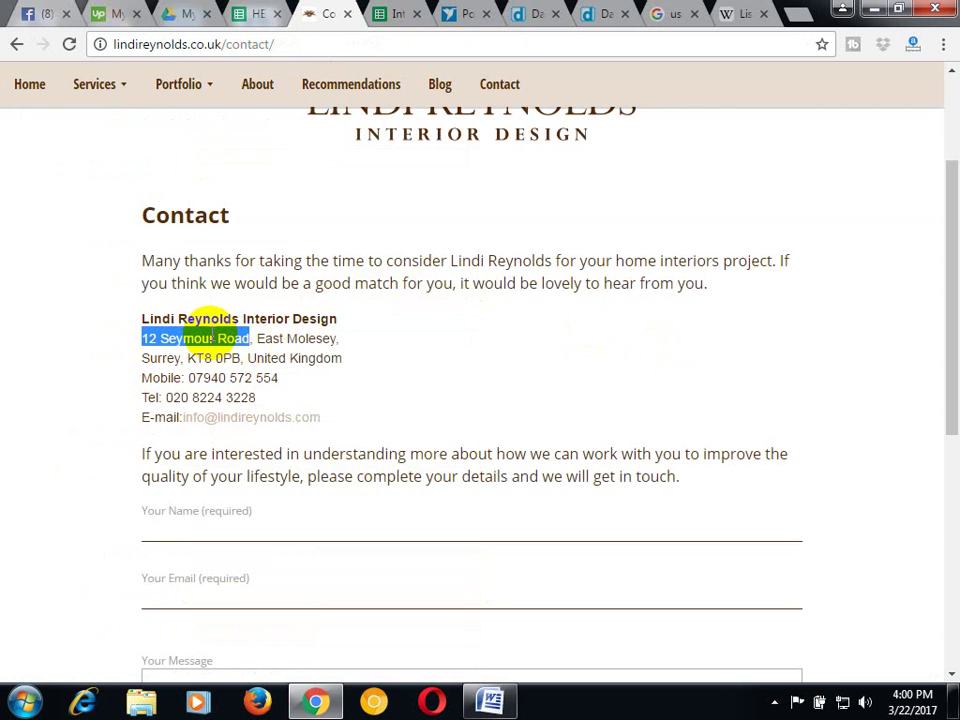
pyautogui.rightClick(222, 337)
pyautogui.click(246, 348)
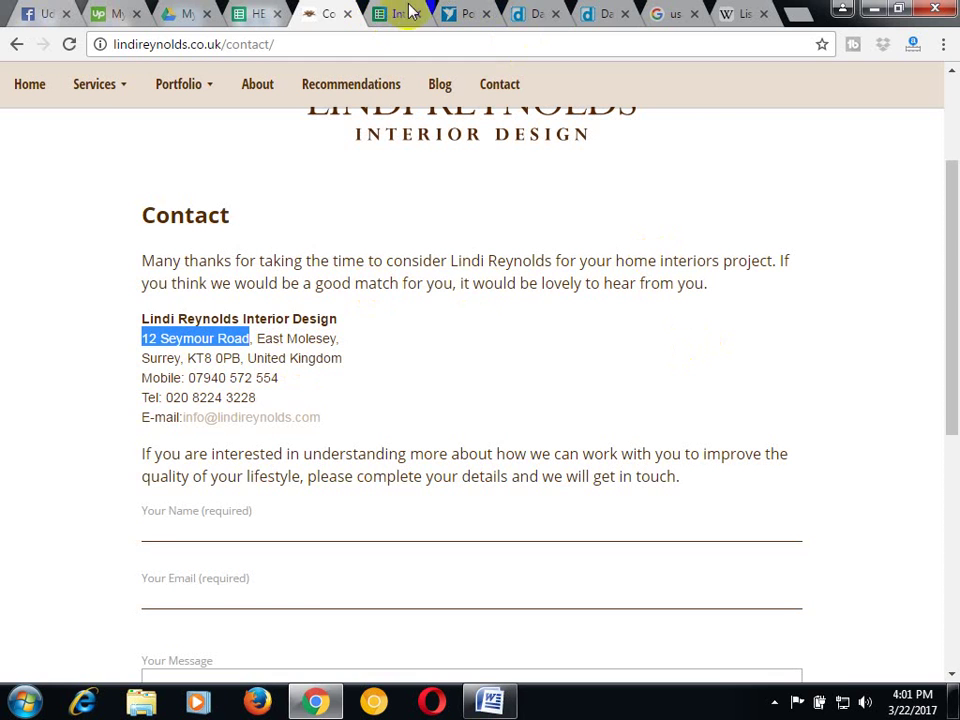
# Paste the copied street address into the Address field of the Add Company form
pyautogui.click(528, 14)
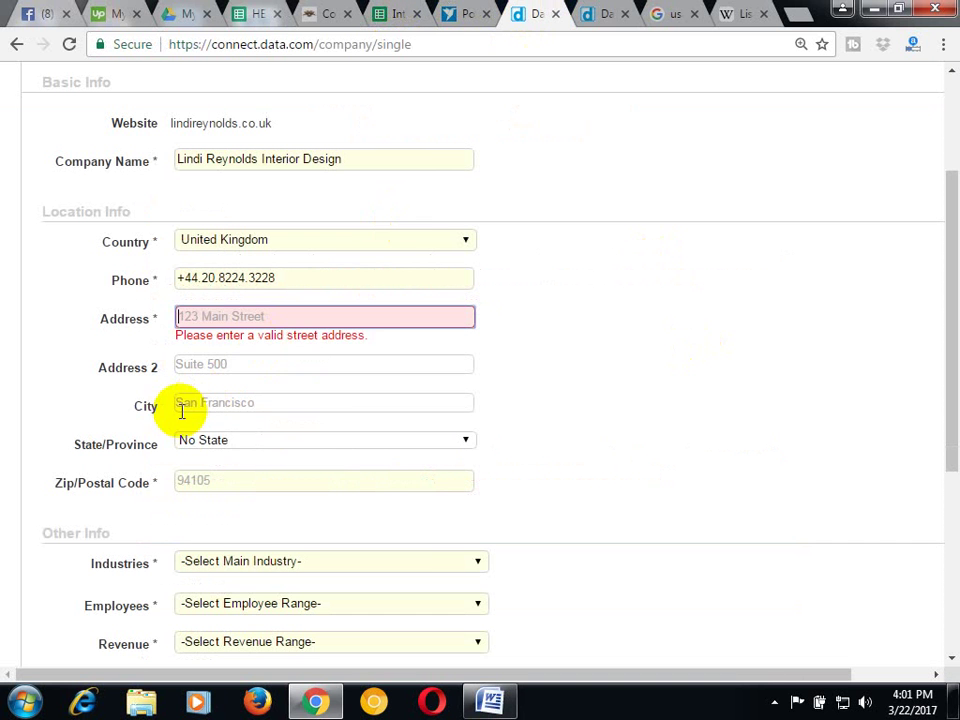
pyautogui.rightClick(208, 318)
pyautogui.click(255, 435)
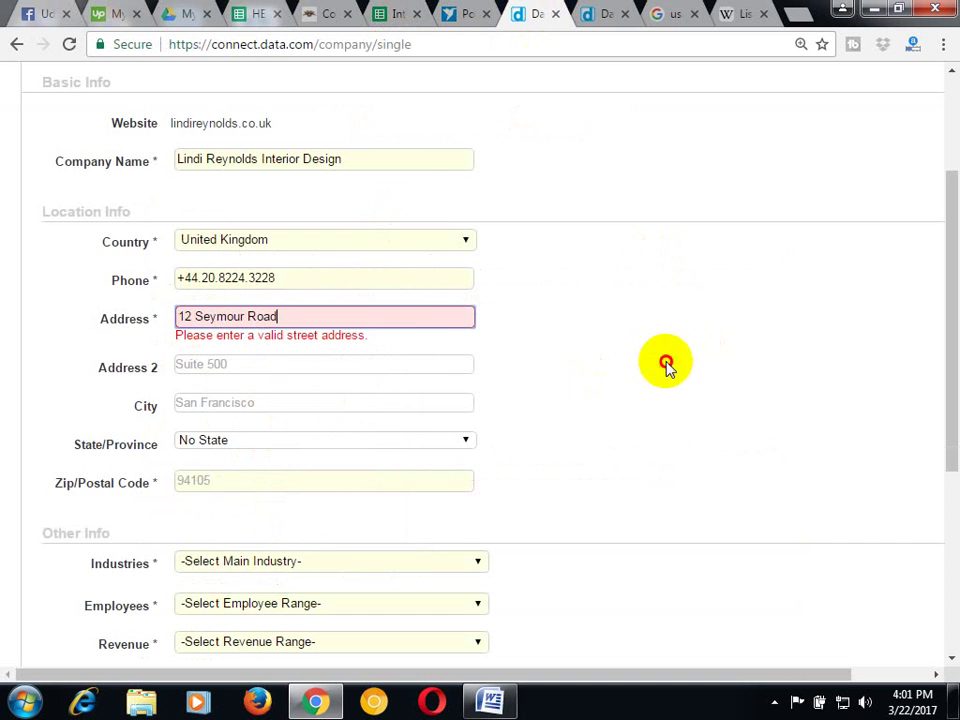
# Copy the locality that follows the street name on the website's contact page for the second address line
pyautogui.click(219, 358)
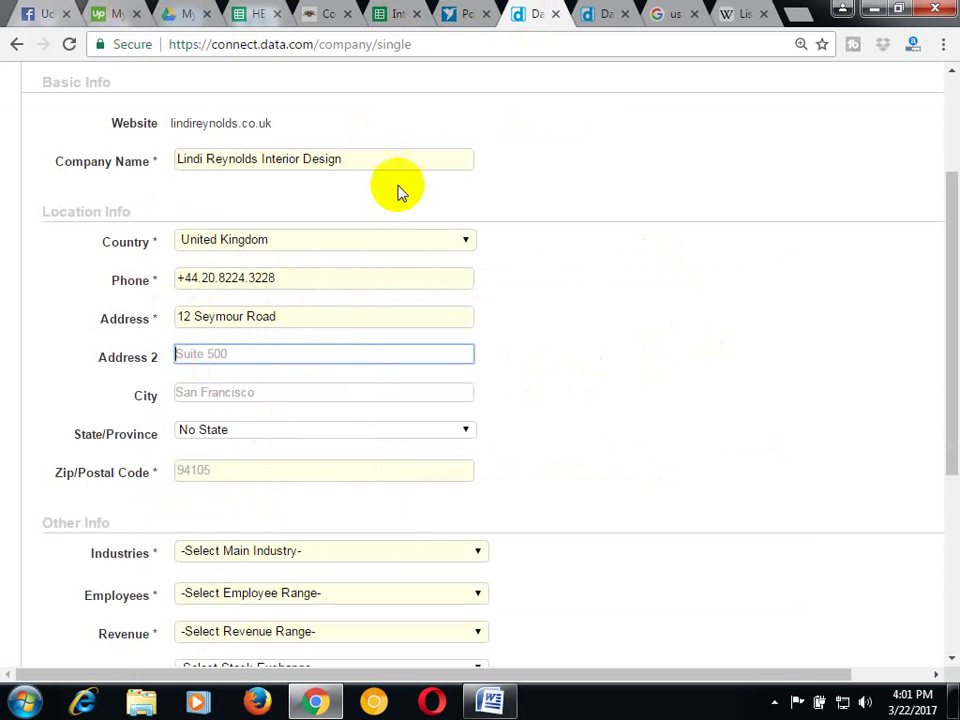
pyautogui.click(331, 14)
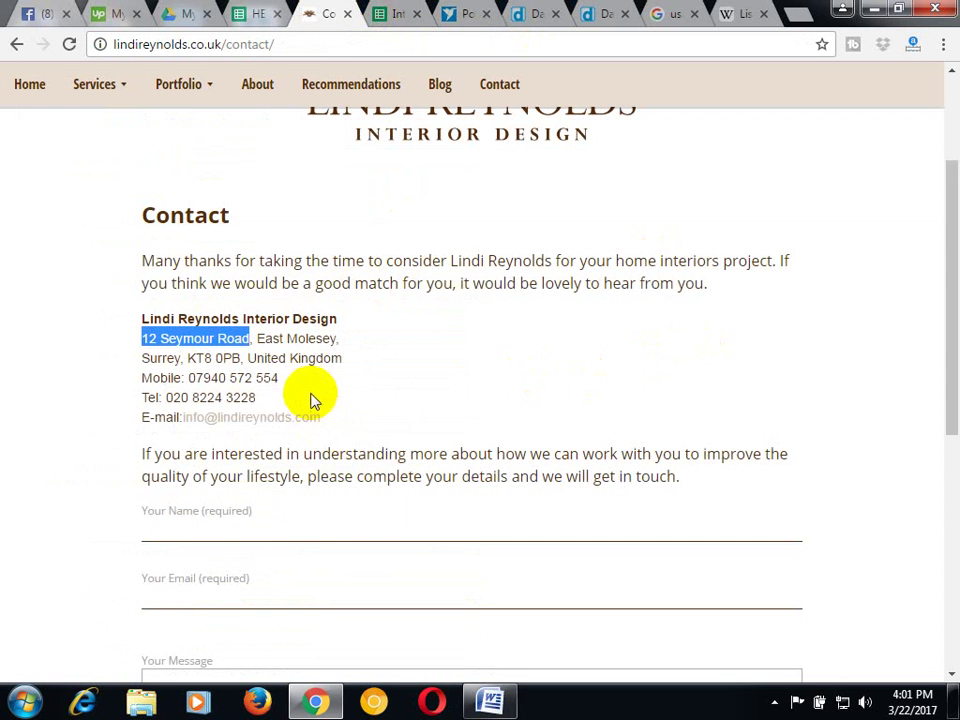
pyautogui.moveTo(256, 338); pyautogui.dragTo(353, 337)
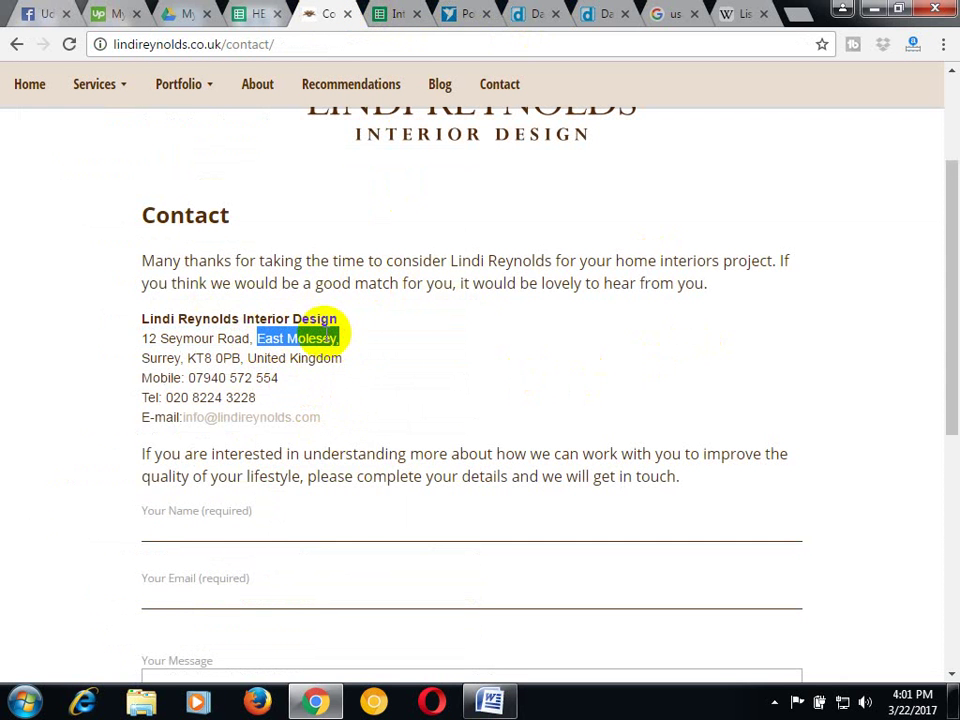
pyautogui.rightClick(320, 345)
pyautogui.click(355, 357)
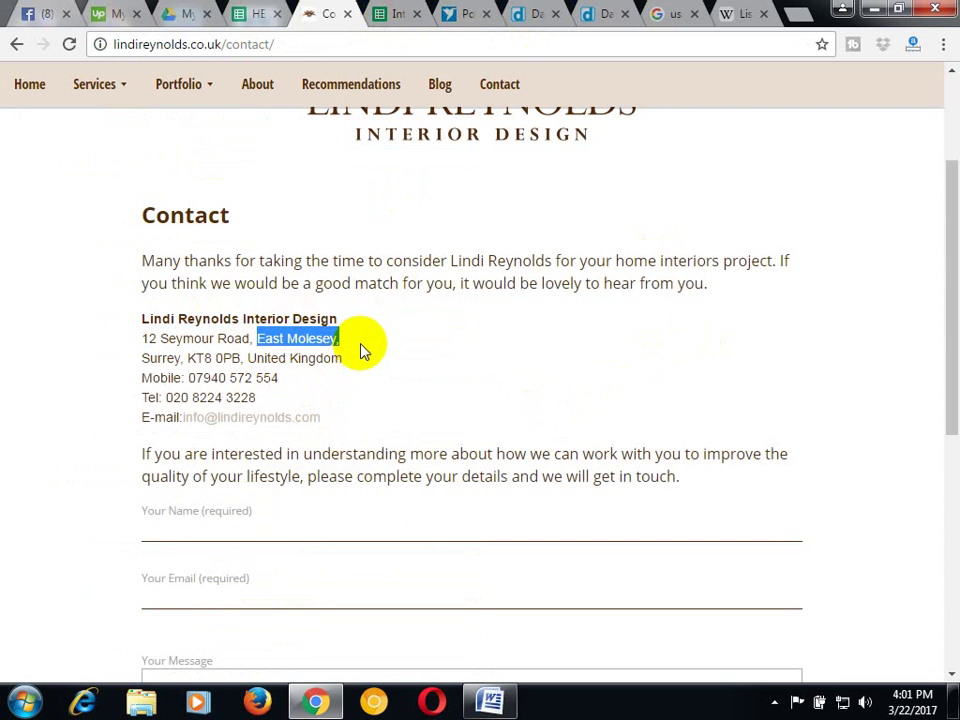
# Enter the copied locality as Address 2 in the Add Company form, without its trailing comma
pyautogui.click(535, 13)
pyautogui.rightClick(242, 354)
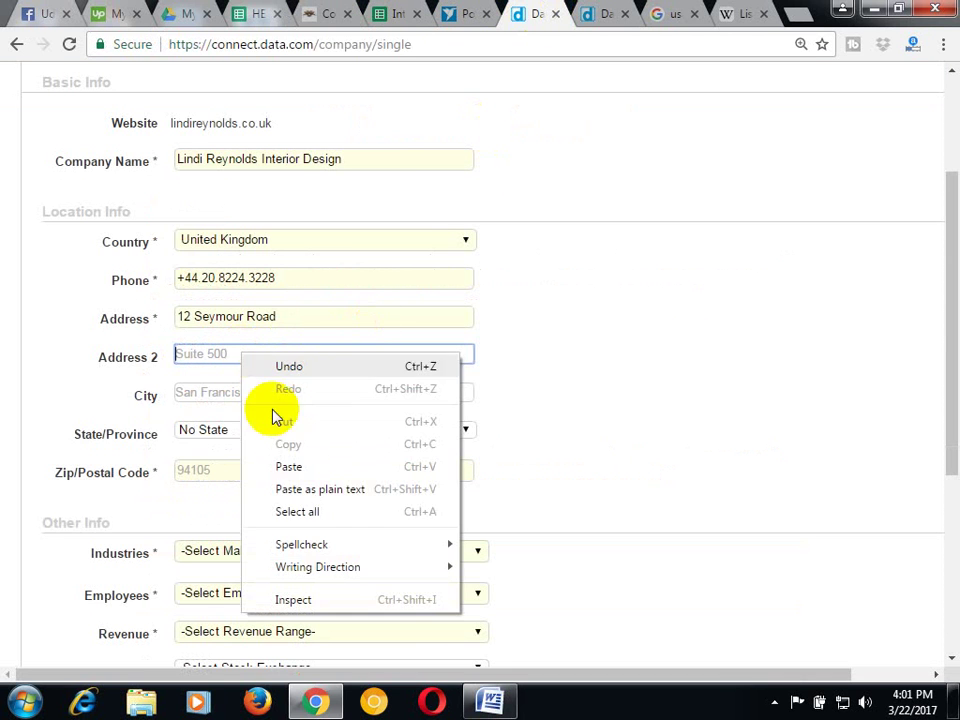
pyautogui.click(289, 467)
pyautogui.press('BackSpace')
pyautogui.click(745, 410)
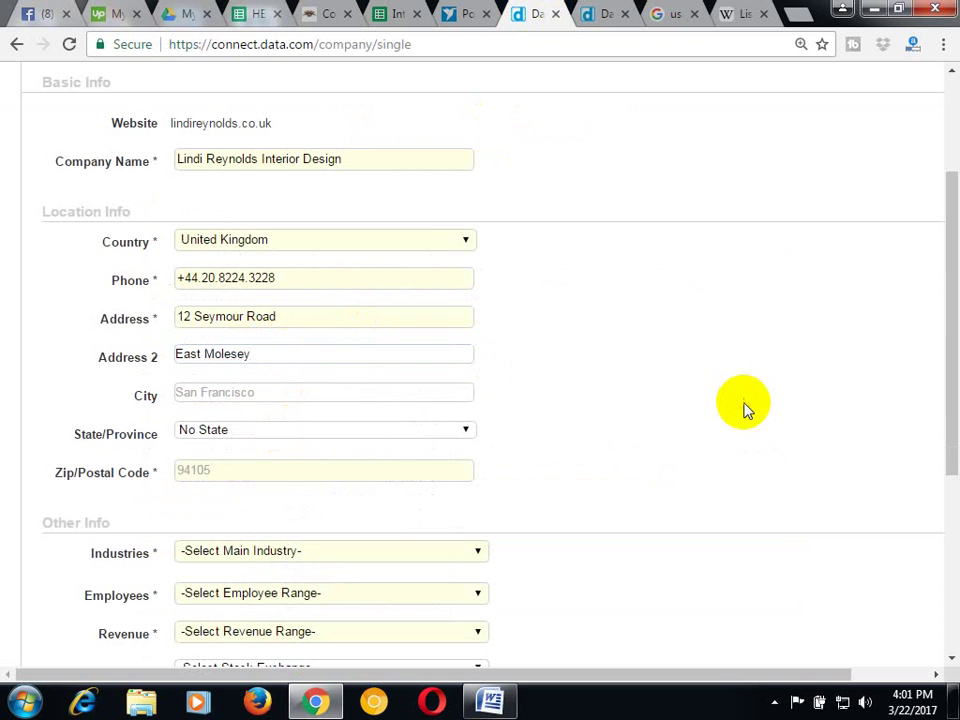
# Copy the county and postcode together from the address on the website's contact page
pyautogui.click(325, 13)
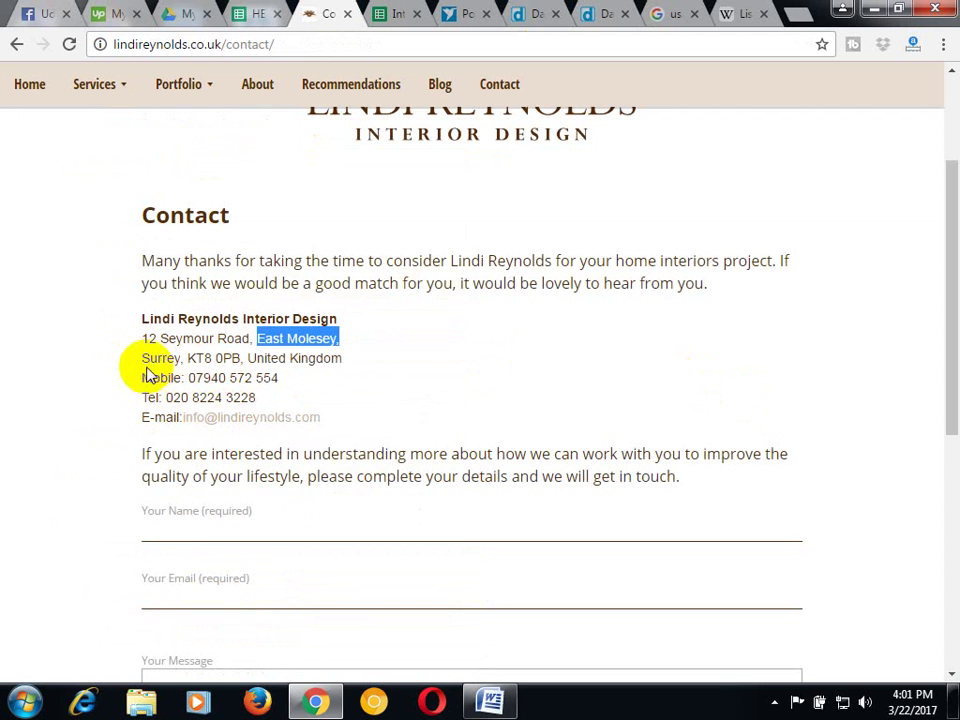
pyautogui.moveTo(141, 358); pyautogui.dragTo(242, 356)
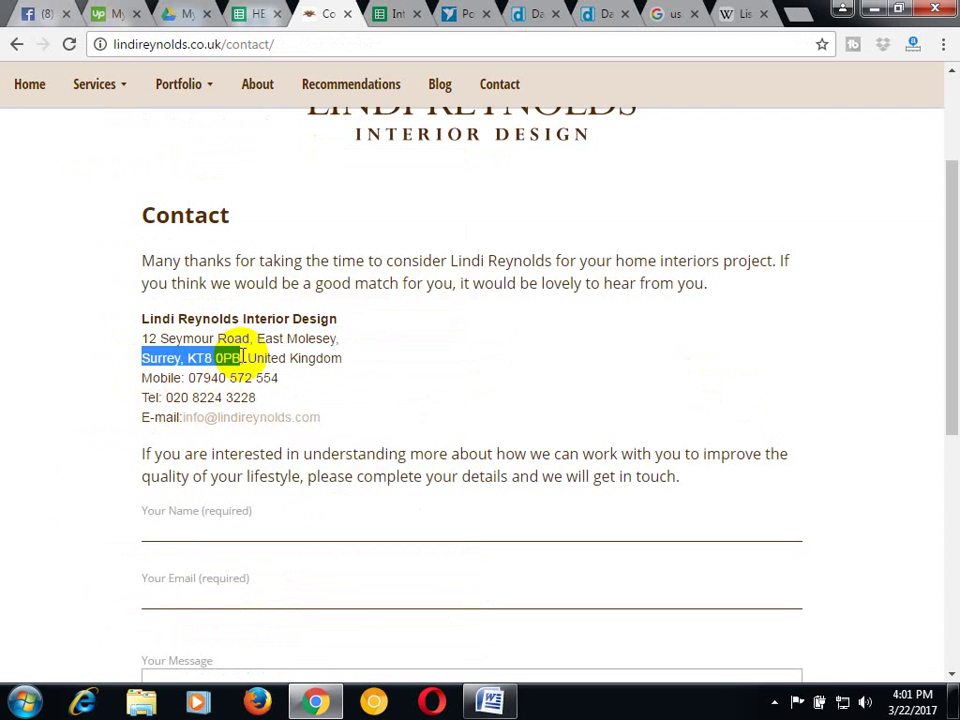
pyautogui.rightClick(232, 357)
pyautogui.click(240, 366)
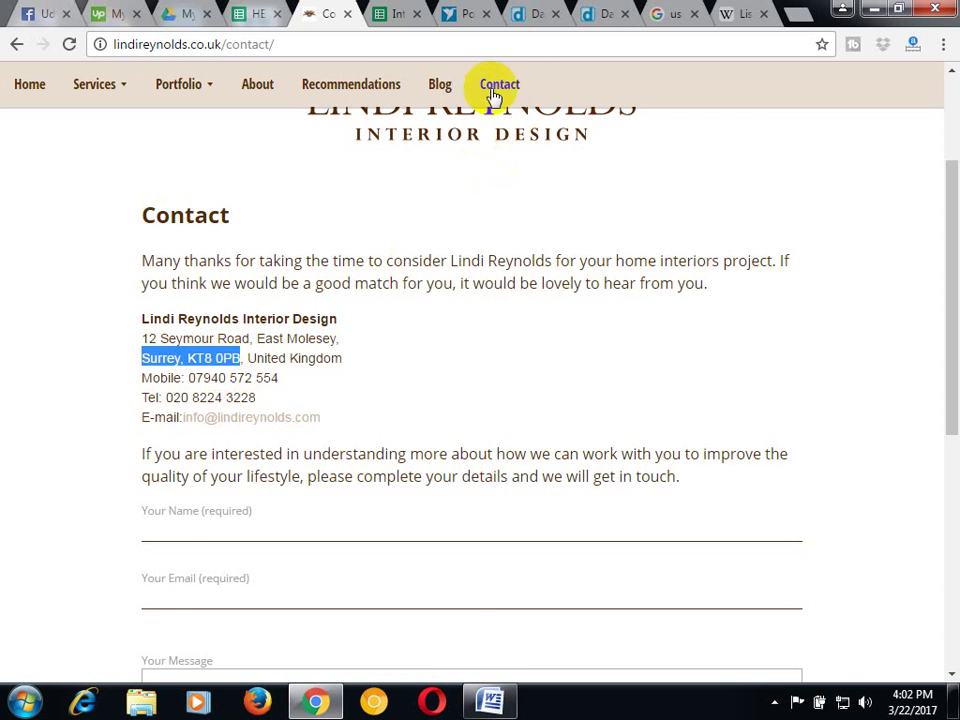
# Paste the copied county and postcode into the City field of the Add Company form
pyautogui.click(527, 15)
pyautogui.click(235, 396)
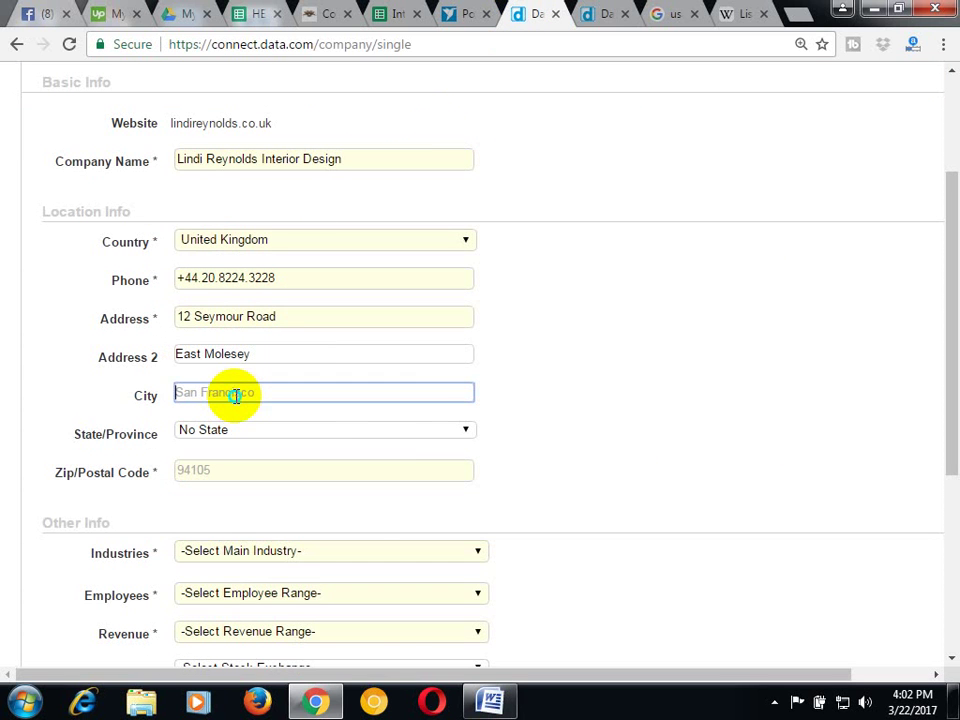
pyautogui.rightClick(262, 395)
pyautogui.click(278, 509)
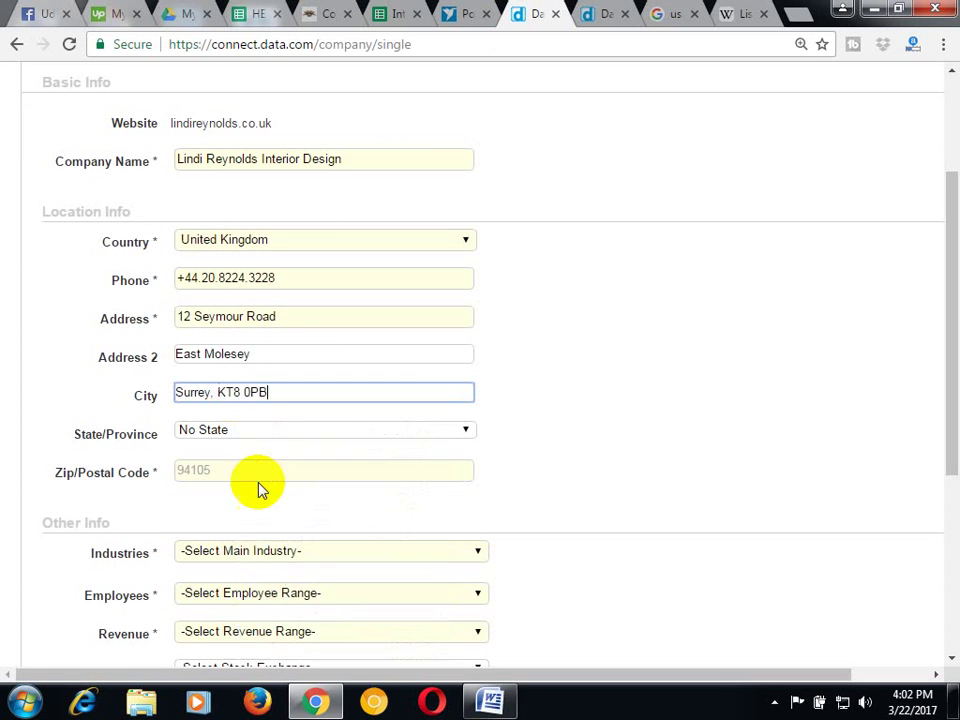
# Cut the postcode out of the City field and remove the comma, leaving only the county name
pyautogui.moveTo(218, 392); pyautogui.dragTo(369, 392)
pyautogui.rightClick(242, 393)
pyautogui.click(284, 406)
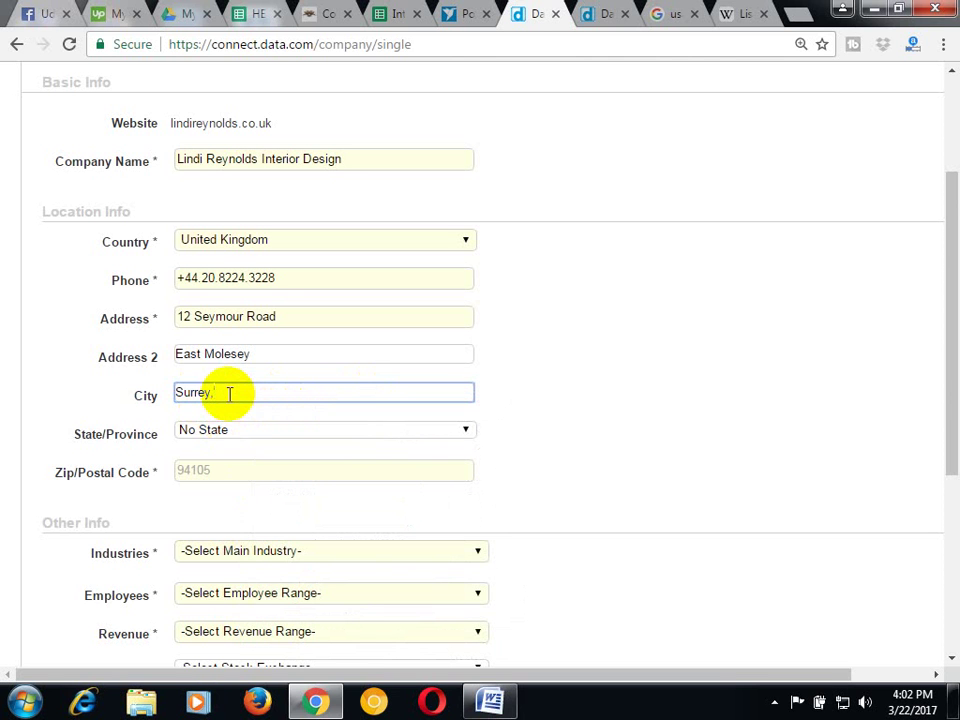
pyautogui.click(656, 381)
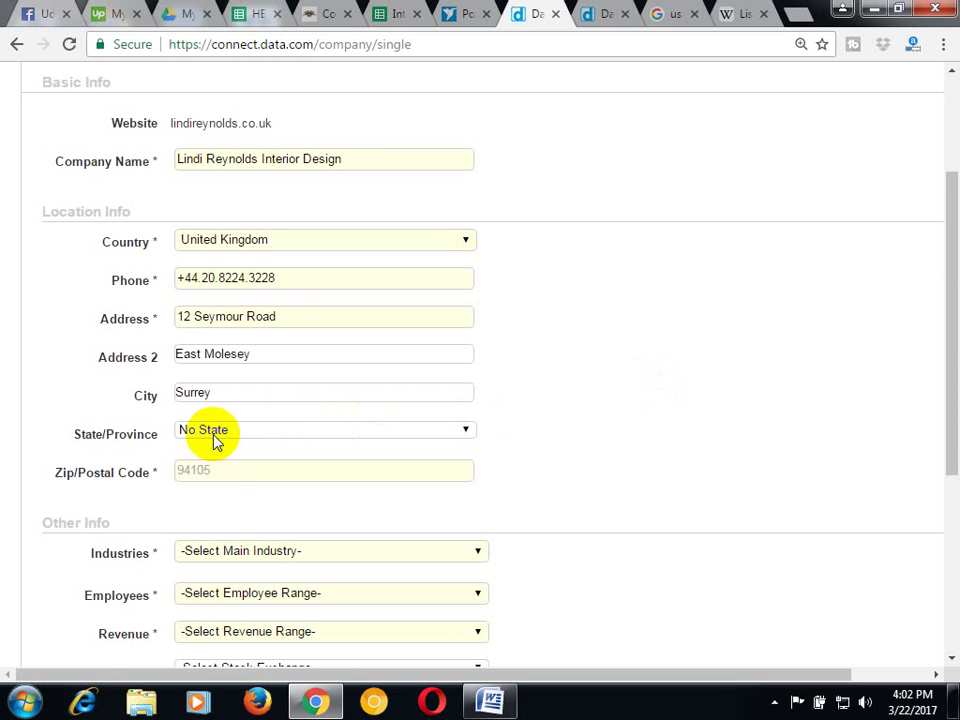
# Paste the cut postcode into the Zip/Postal Code field
pyautogui.click(205, 470)
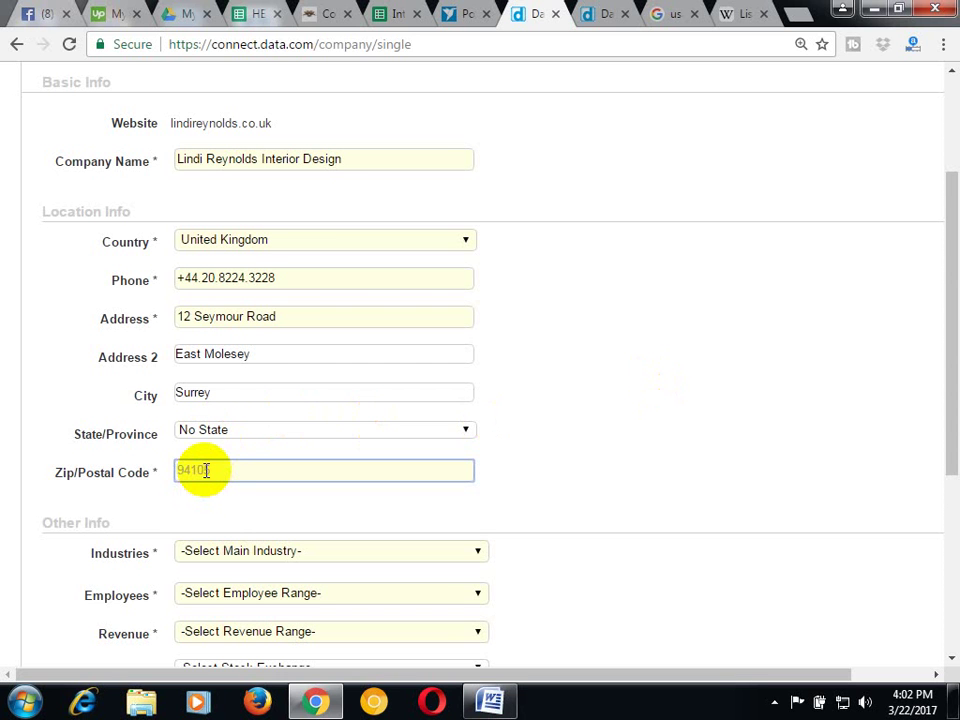
pyautogui.rightClick(205, 470)
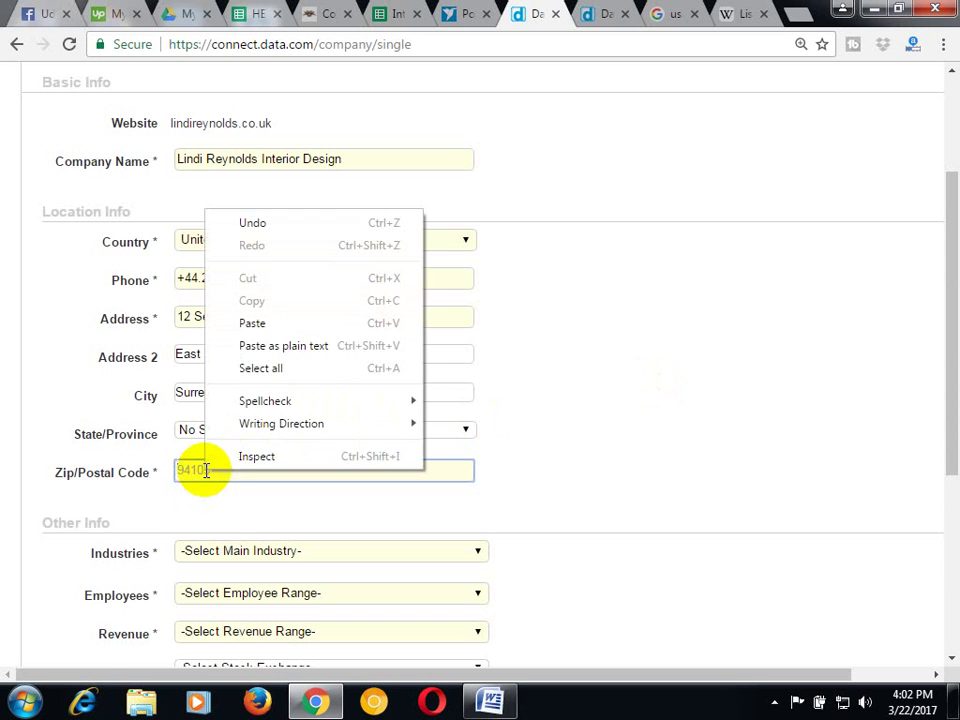
pyautogui.click(257, 326)
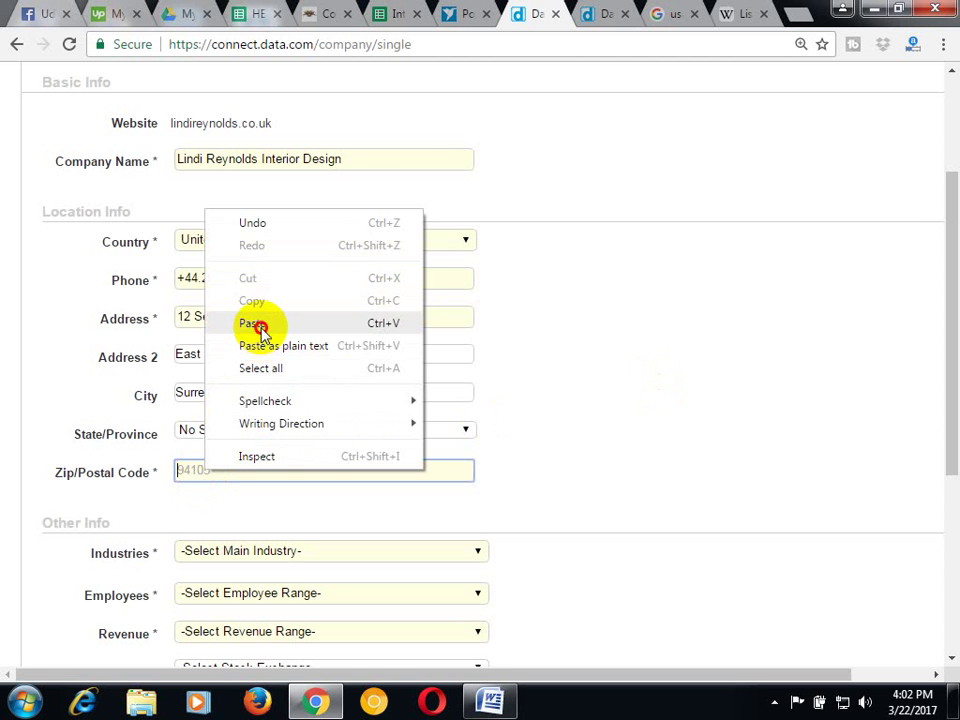
pyautogui.click(685, 405)
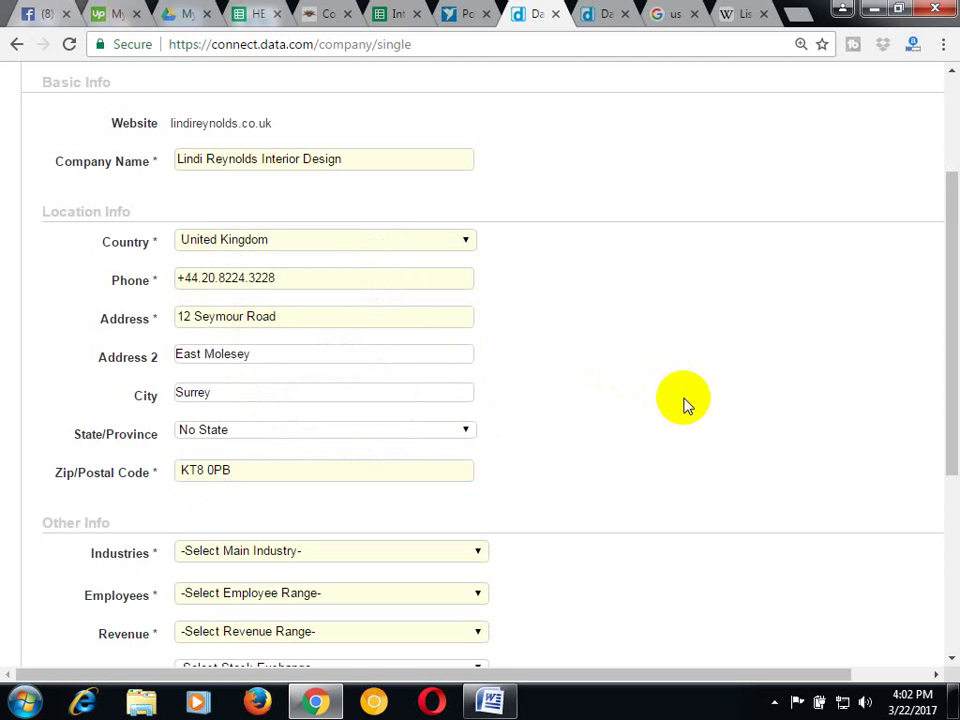
# Set the company's main industry to Business Services
pyautogui.scroll(-3, 681, 401)
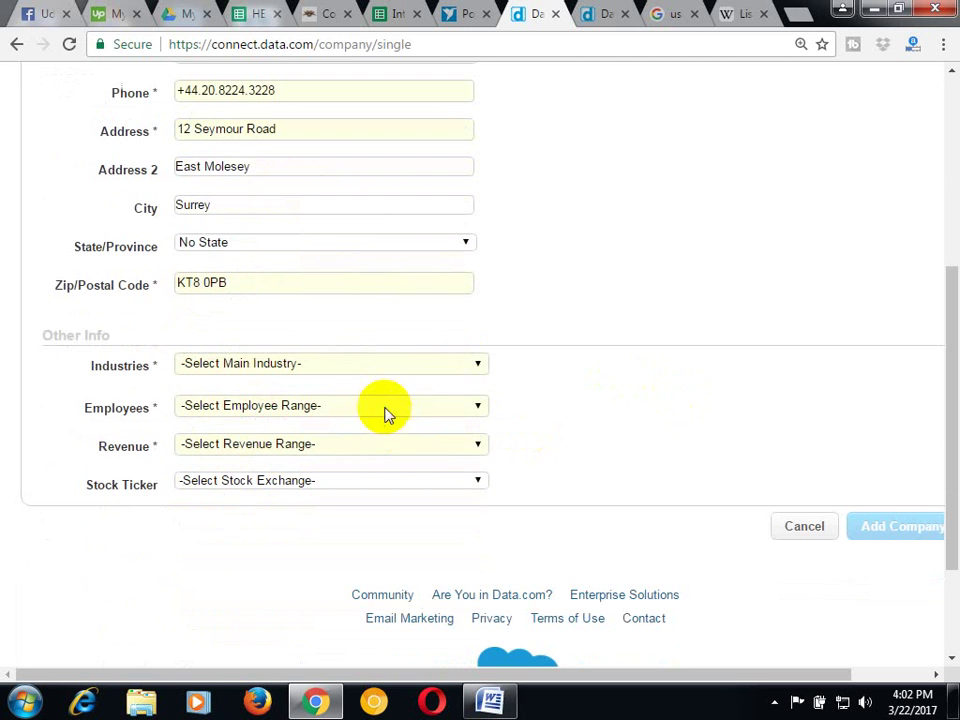
pyautogui.click(454, 372)
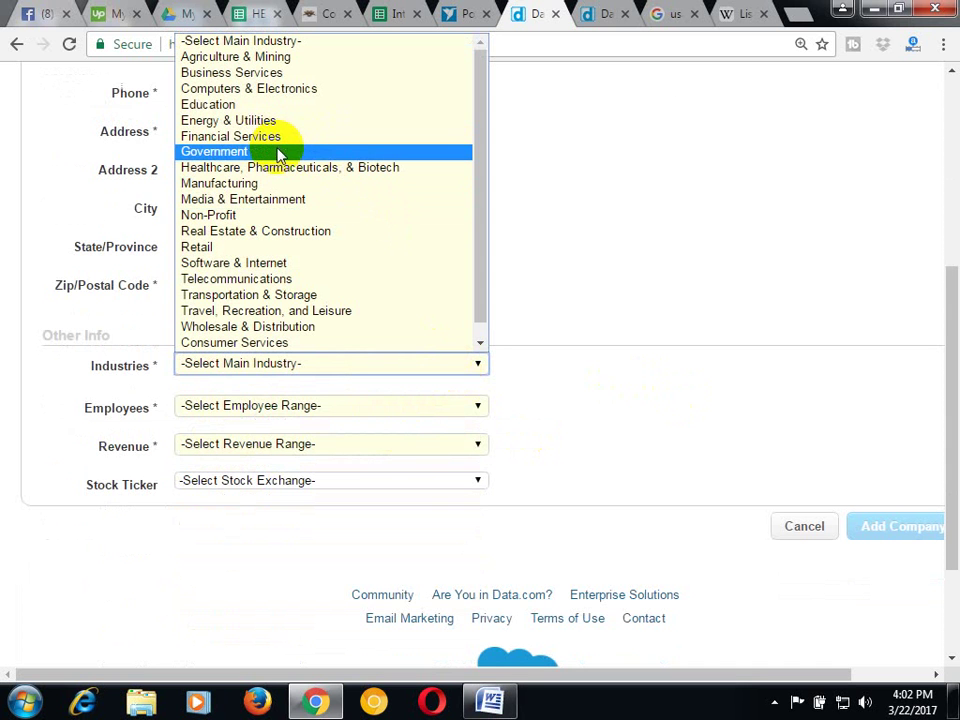
pyautogui.click(254, 80)
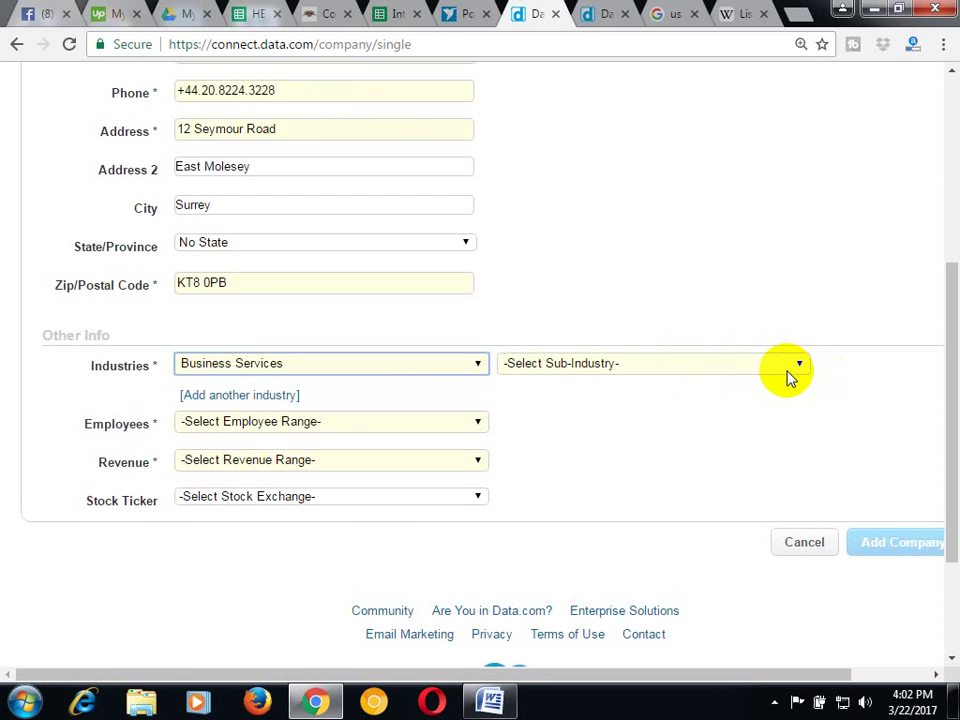
# Set the company's sub-industry to Business Services Other and its employee range to 0 - 25
pyautogui.click(787, 372)
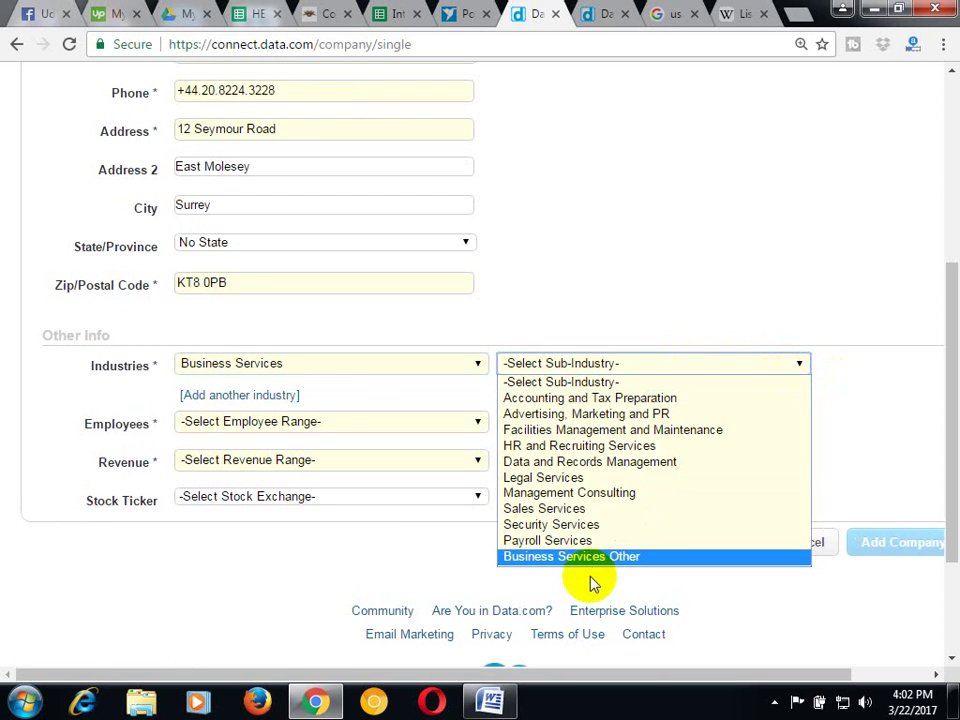
pyautogui.click(597, 563)
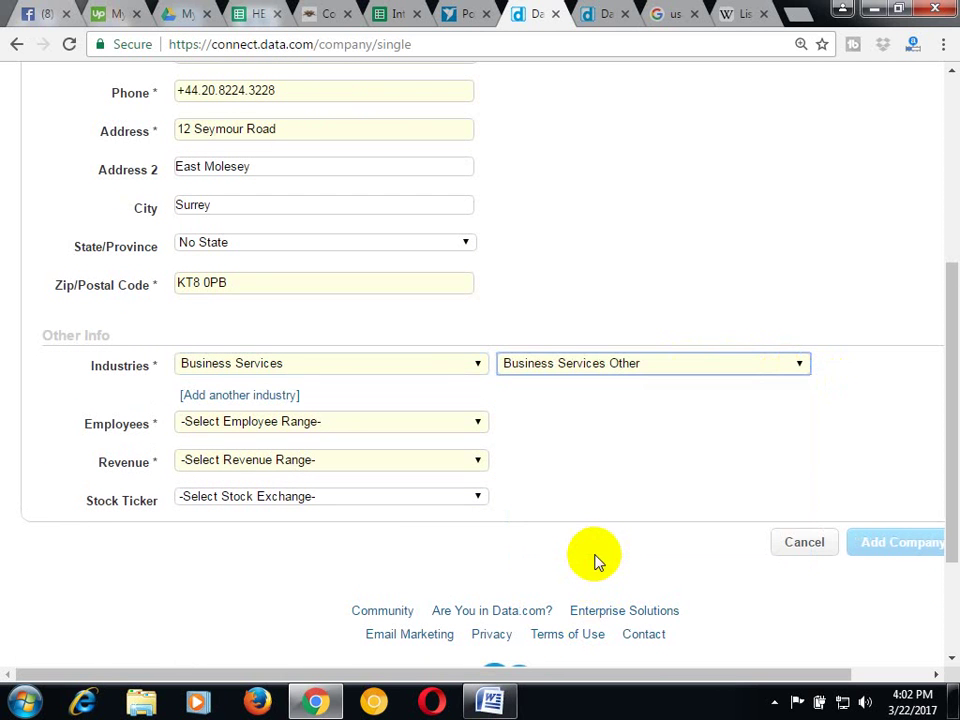
pyautogui.click(452, 428)
pyautogui.click(317, 457)
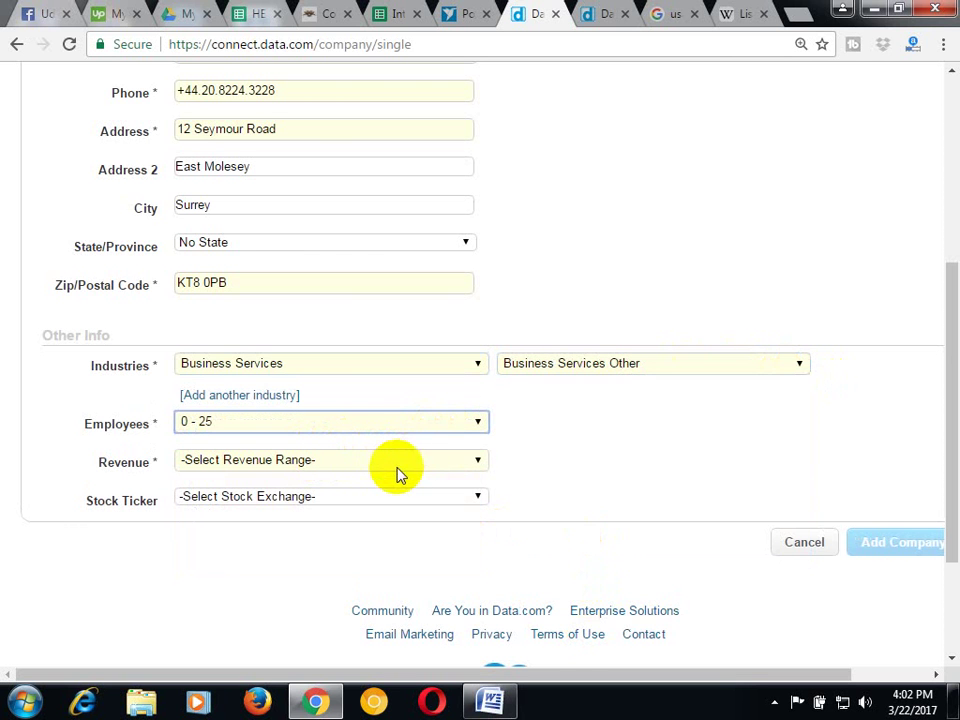
# Set the company's revenue range to $0 - 1M and submit the completed Add Company form
pyautogui.click(446, 466)
pyautogui.click(311, 495)
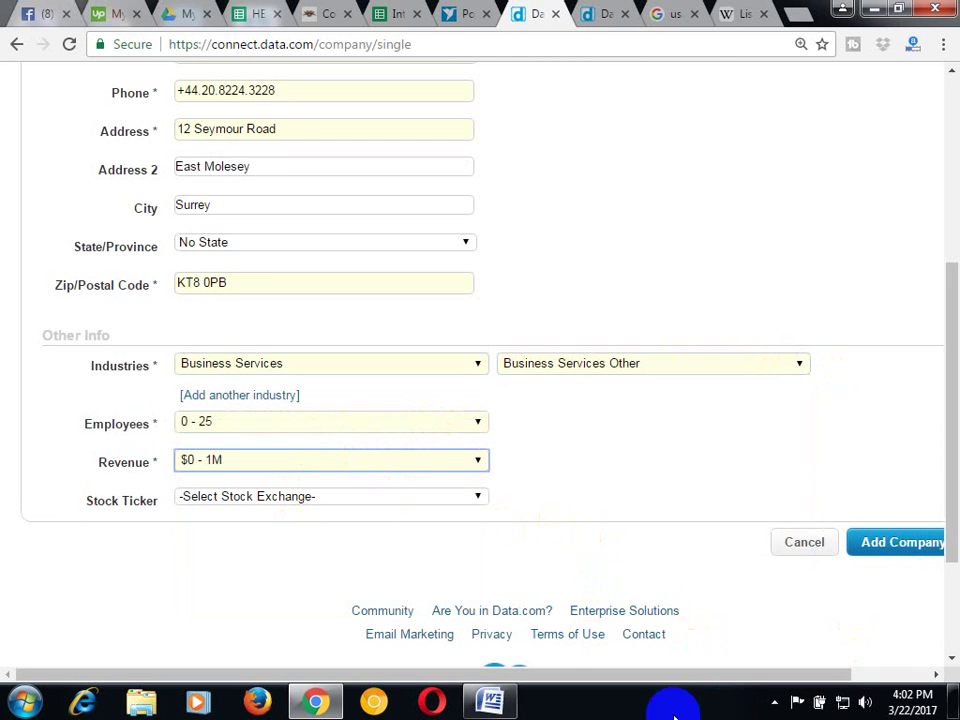
pyautogui.moveTo(690, 680); pyautogui.dragTo(800, 664)
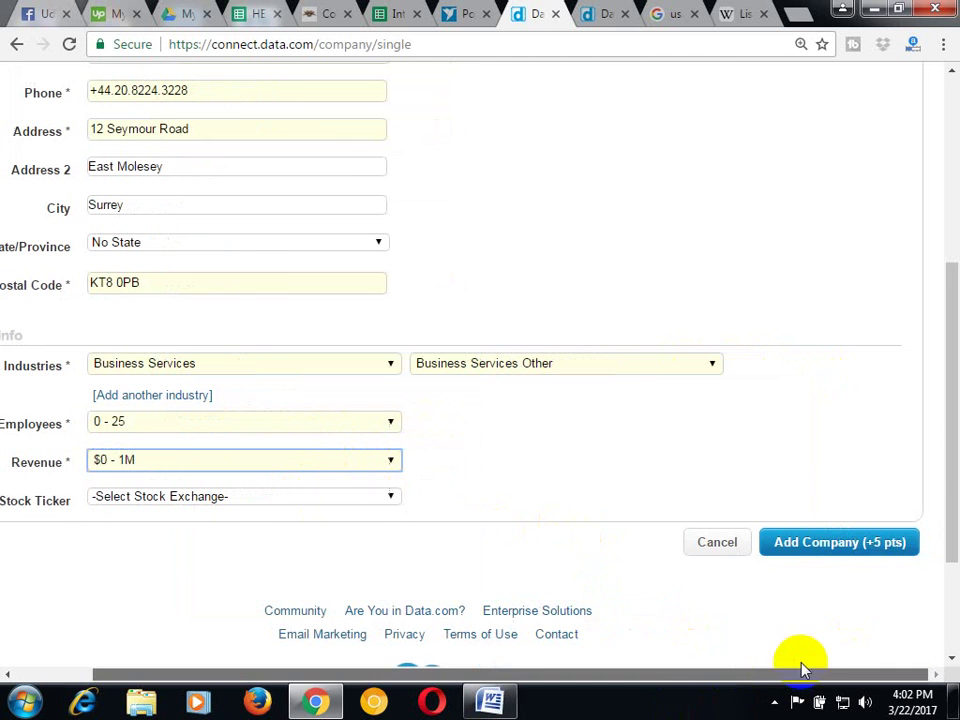
pyautogui.click(822, 550)
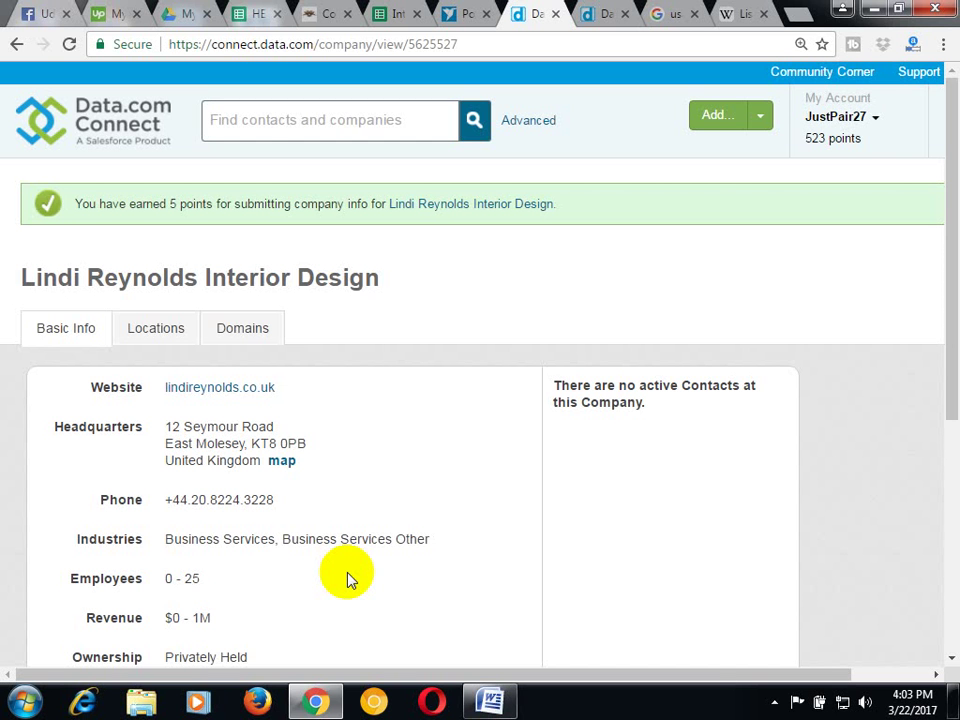
# Review the location and email address entries for Smartt Interior in the Interior Design Firms spreadsheet
pyautogui.click(400, 14)
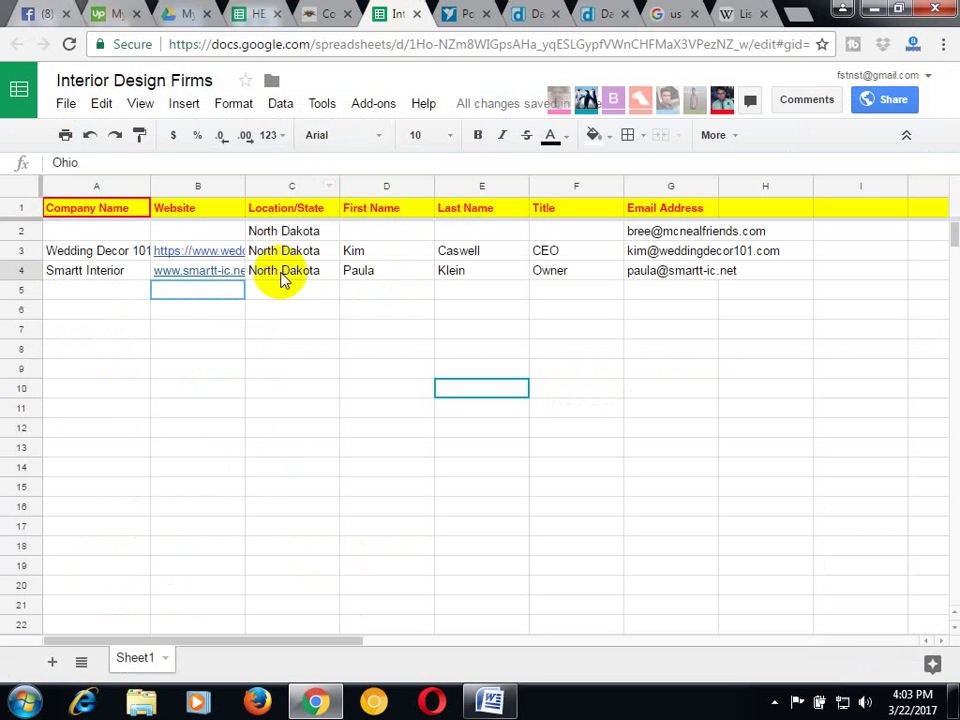
pyautogui.click(281, 273)
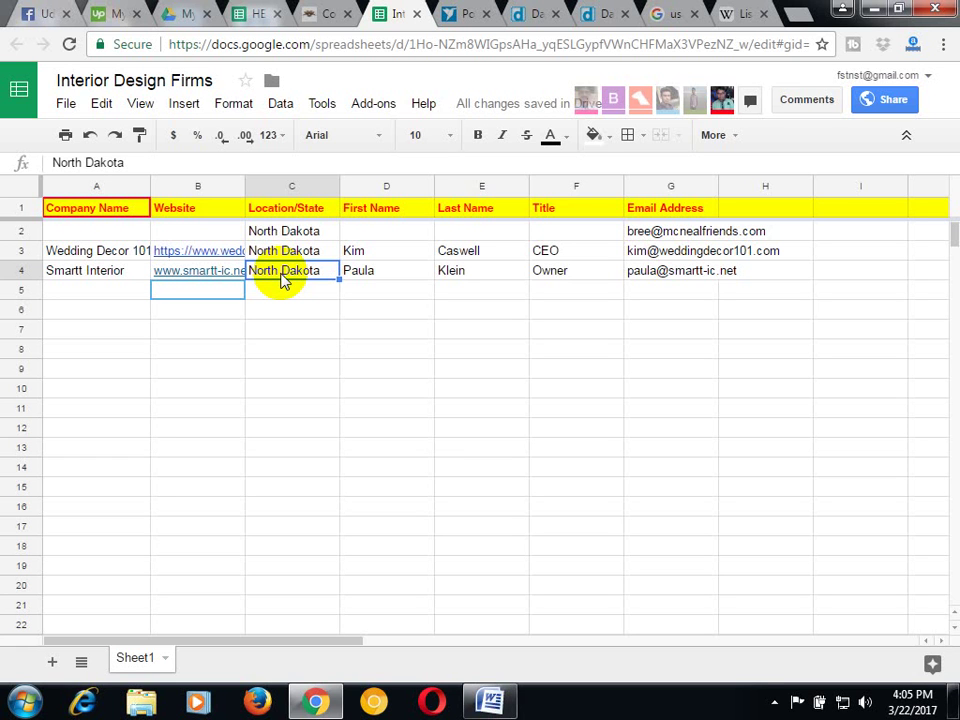
pyautogui.click(712, 271)
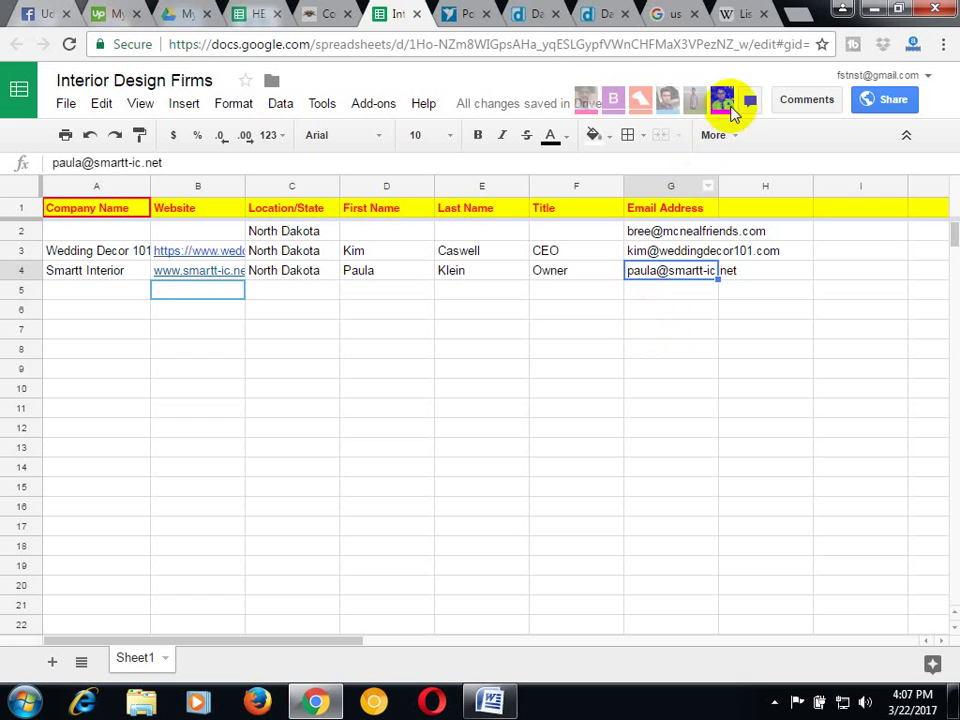
# Search Google for "uk universities list" in a new browser tab
pyautogui.click(797, 16)
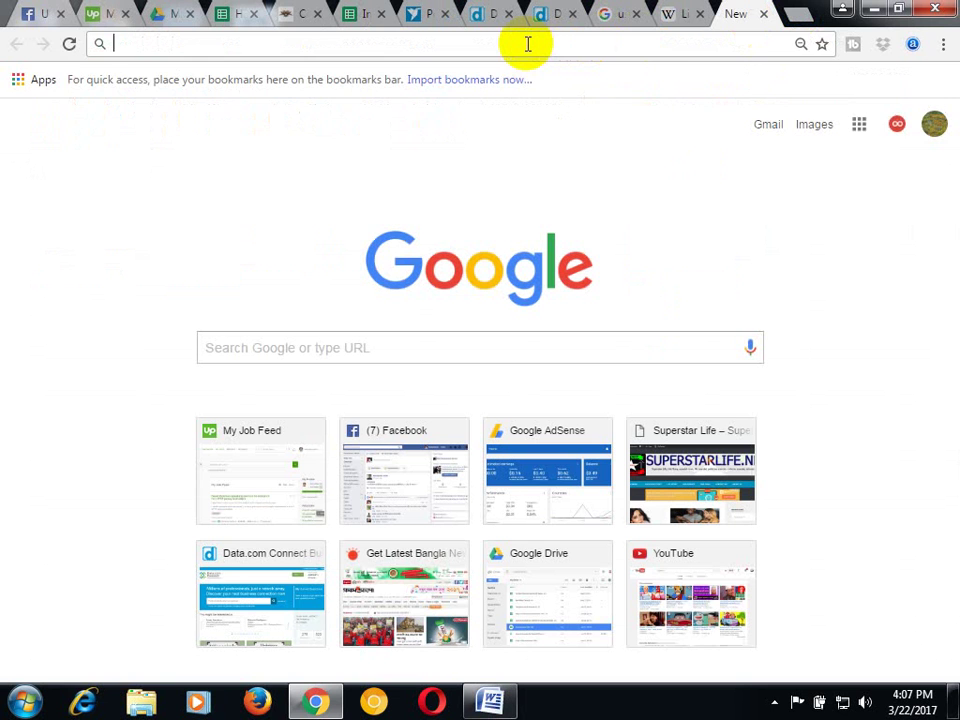
pyautogui.write('uk uni')
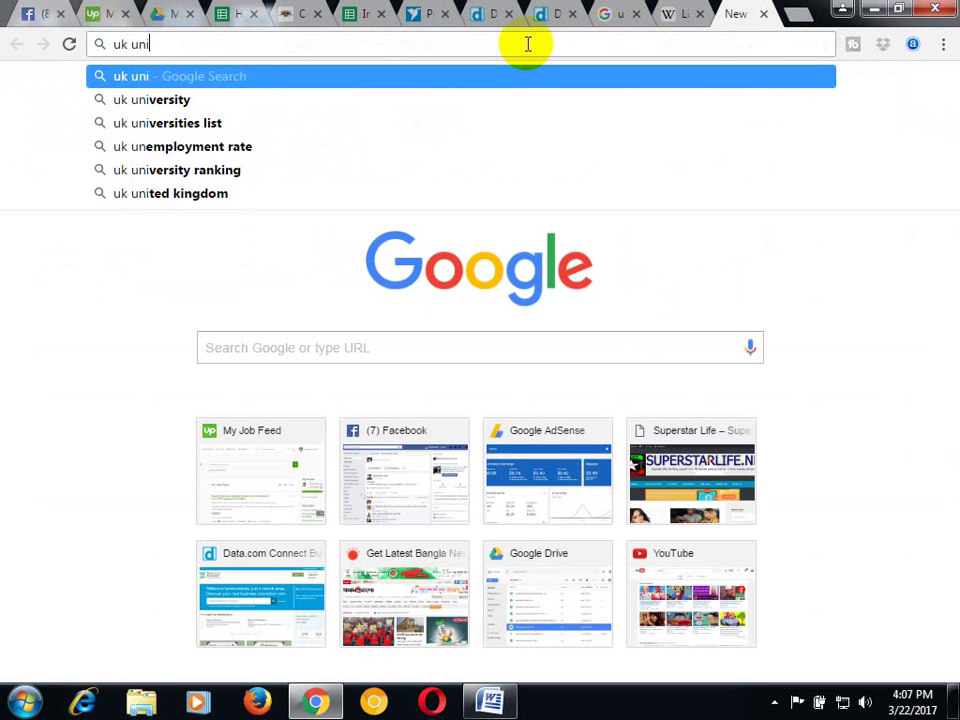
pyautogui.write('versi')
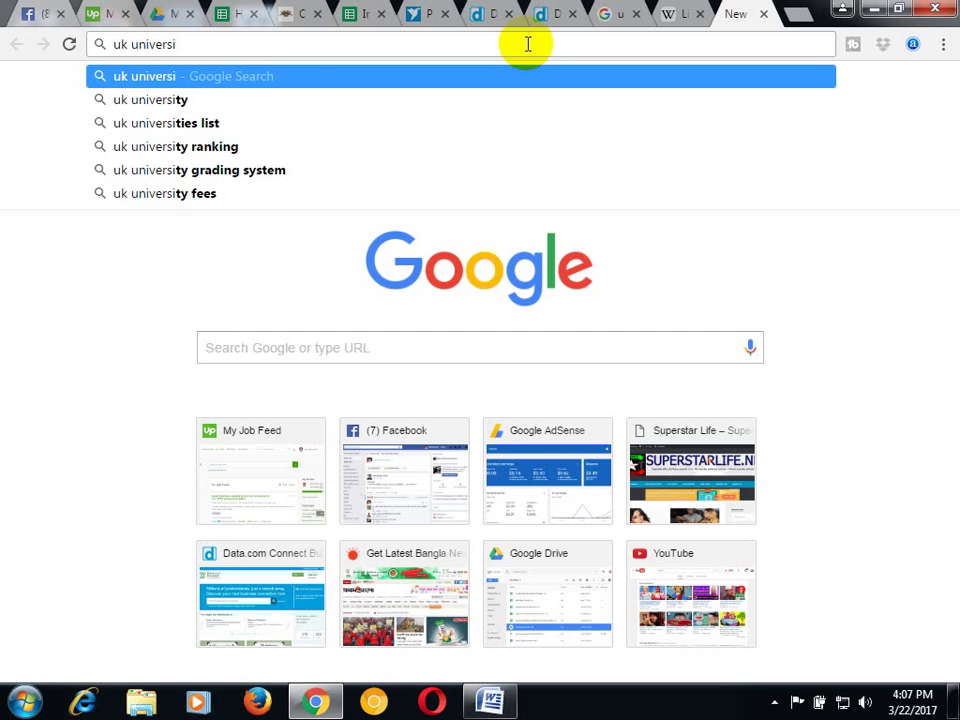
pyautogui.click(224, 123)
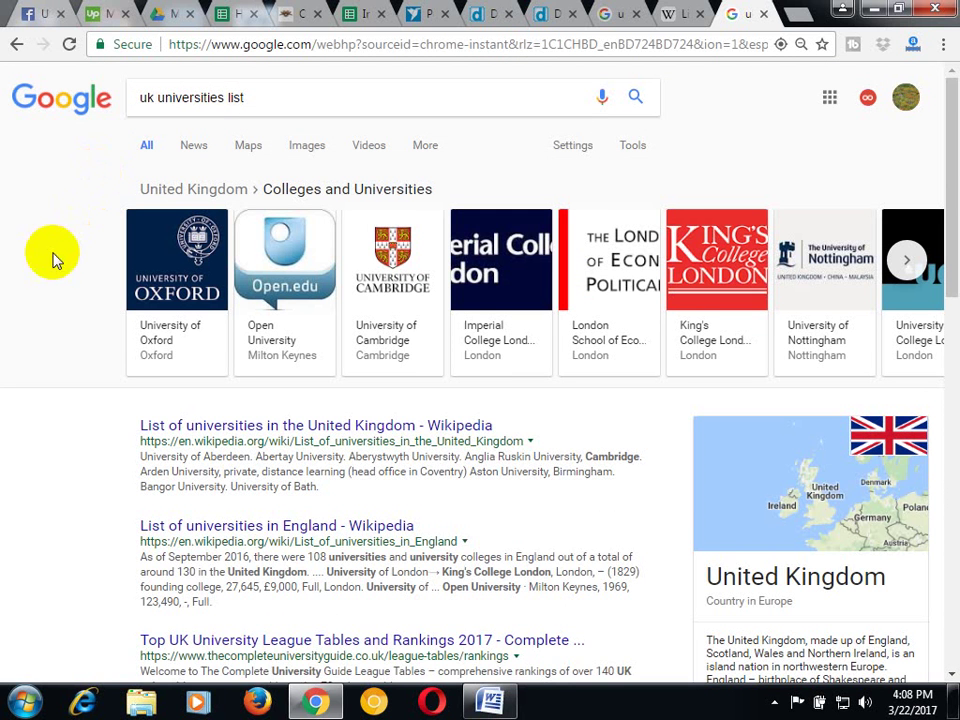
# Open the Wikipedia result "List of universities in the United Kingdom" in a new tab and switch to it
pyautogui.scroll(-1, 280, 322)
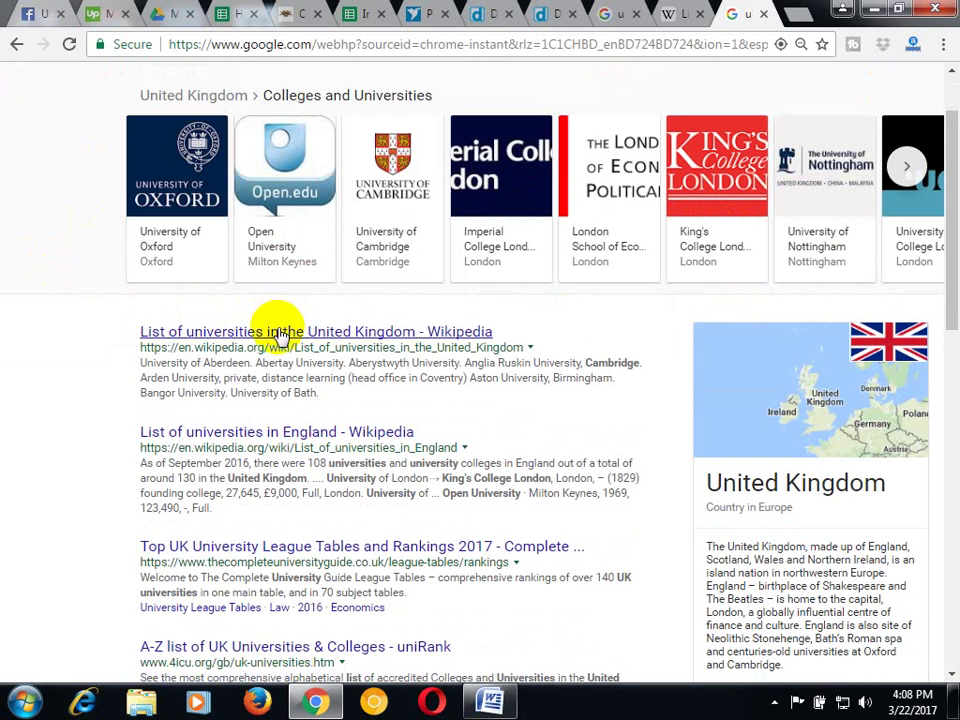
pyautogui.rightClick(301, 332)
pyautogui.click(315, 341)
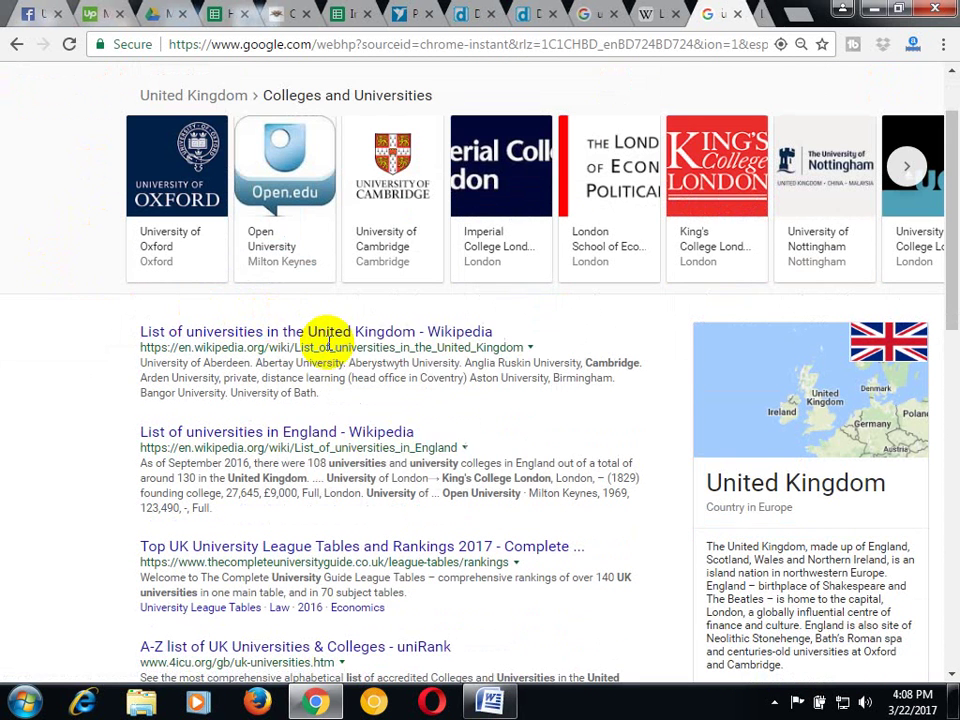
pyautogui.click(758, 11)
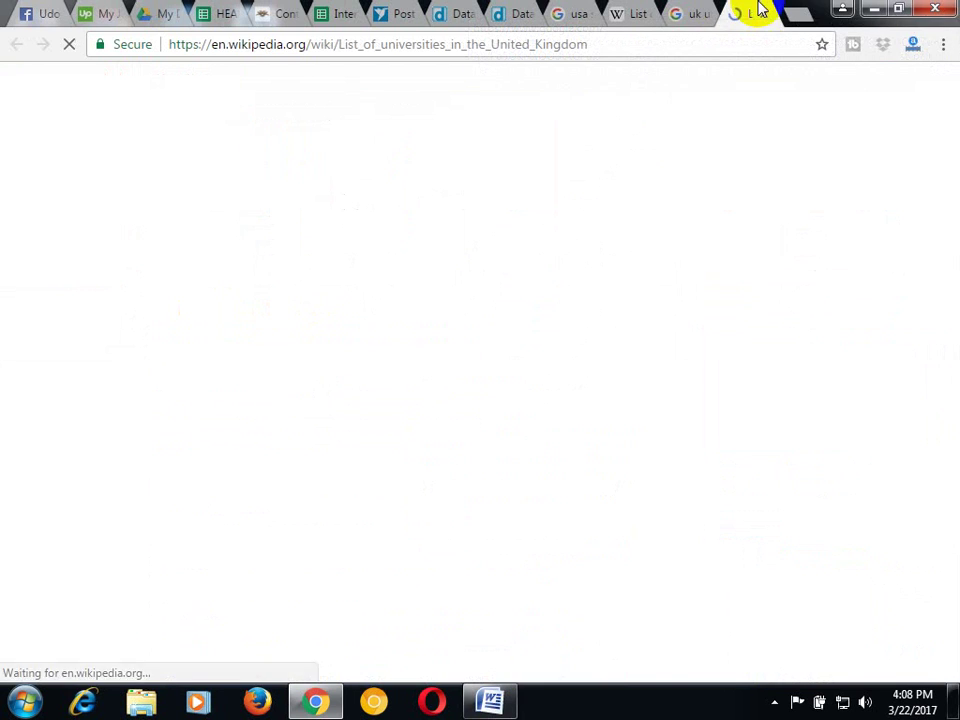
# Open the University of Aberdeen article from the alphabetical list of universities in its own tab and switch to it
pyautogui.scroll(-7, 435, 410)
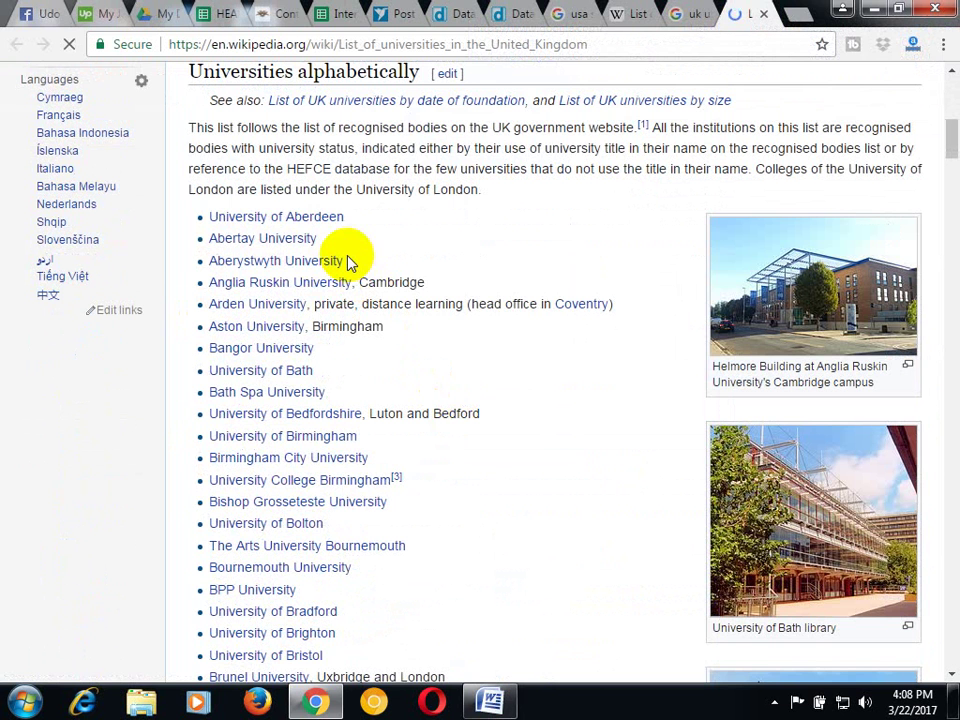
pyautogui.rightClick(314, 214)
pyautogui.click(341, 230)
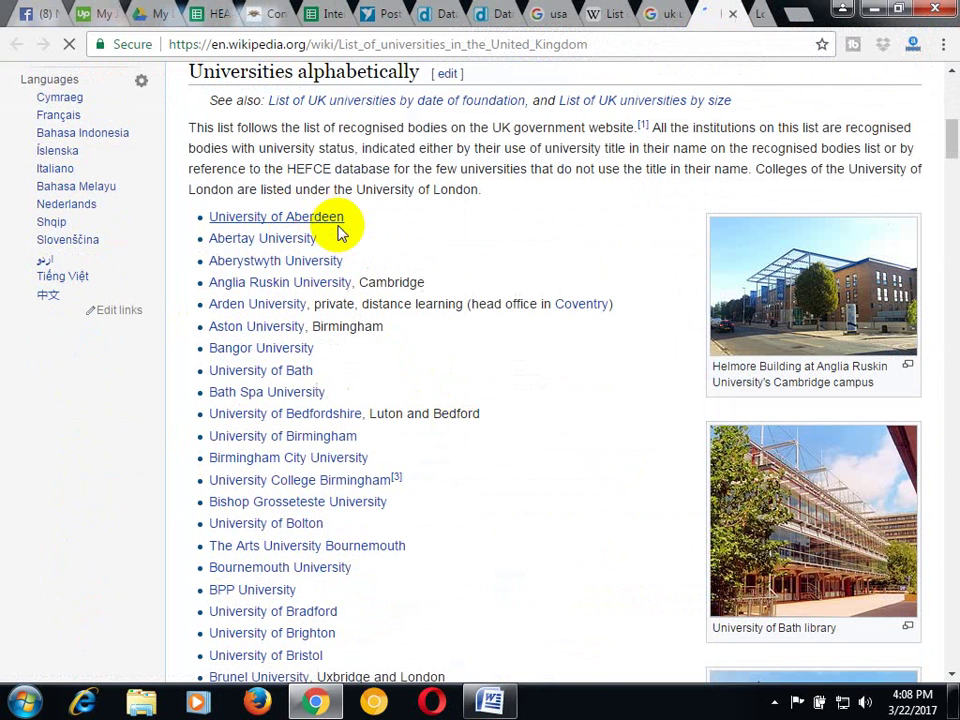
pyautogui.click(752, 15)
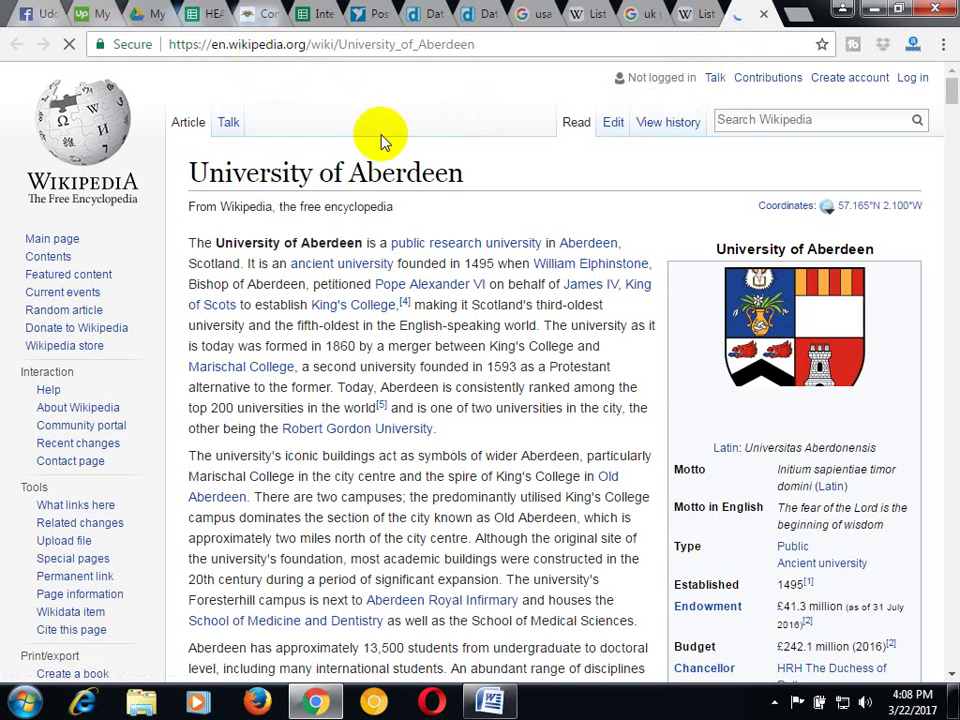
# Go to the University of Aberdeen's official website from its Wikipedia article and copy the site's web address
pyautogui.scroll(-3, 478, 213)
pyautogui.scroll(-3, 478, 213)
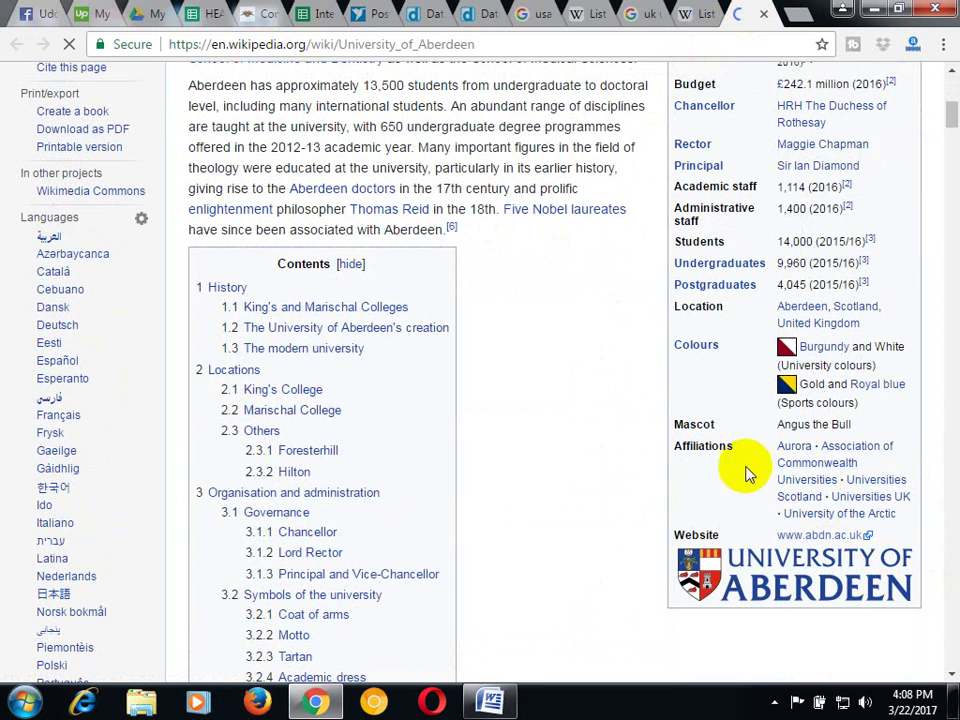
pyautogui.click(813, 538)
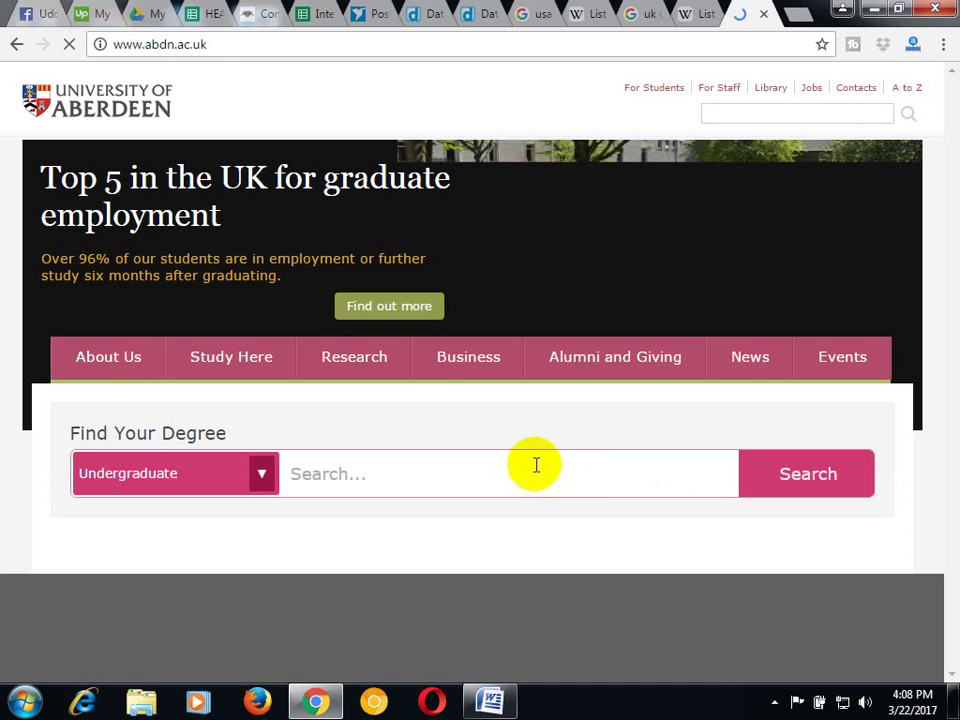
pyautogui.click(176, 44)
pyautogui.rightClick(180, 45)
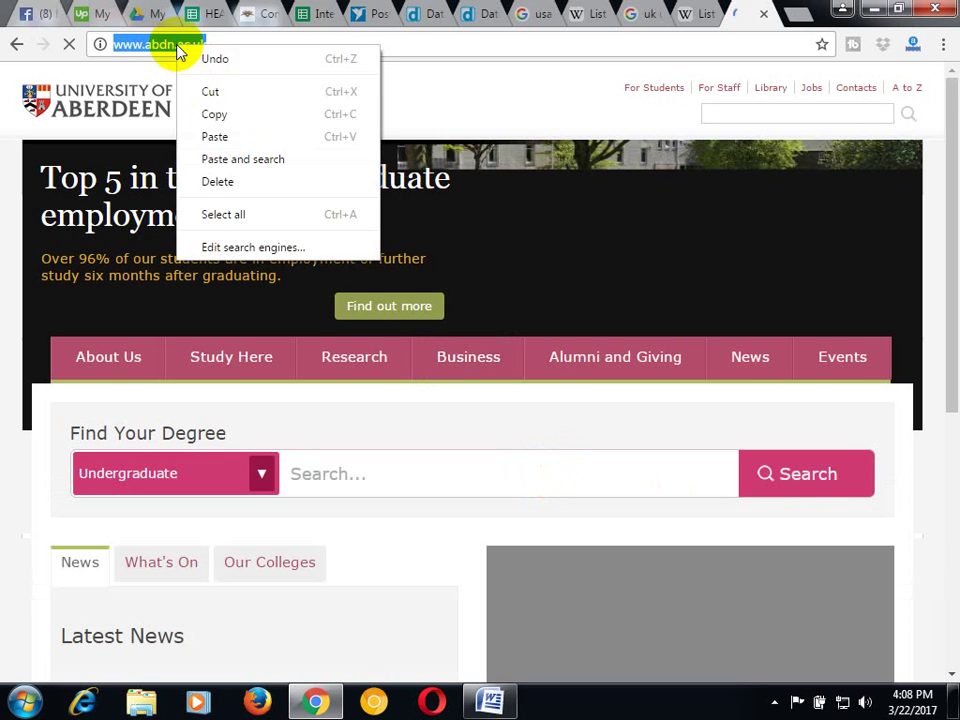
pyautogui.click(223, 117)
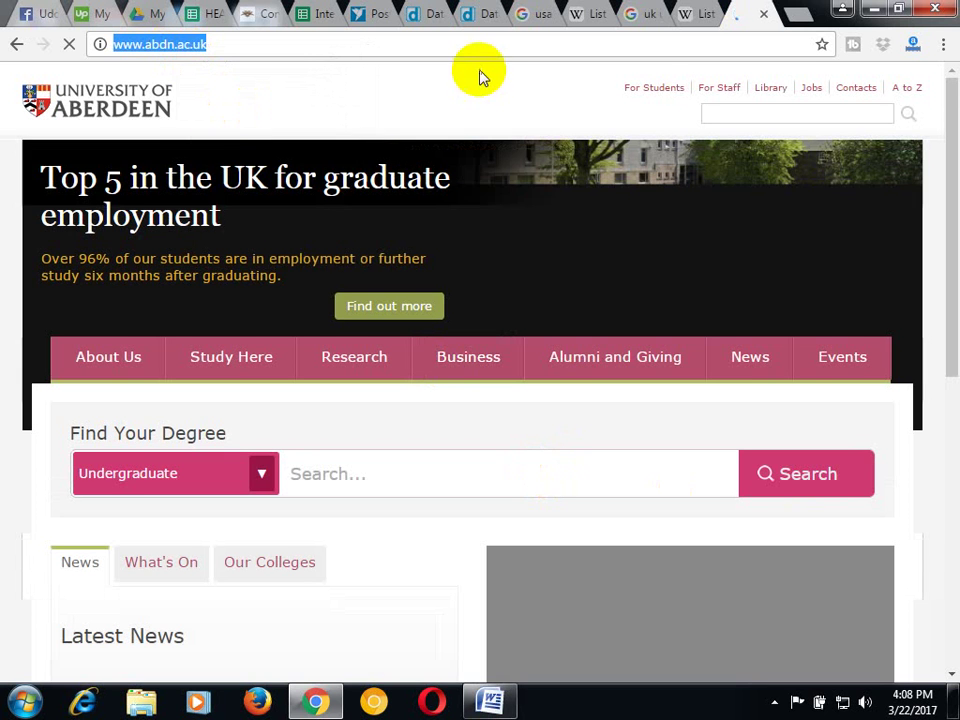
pyautogui.click(429, 15)
pyautogui.click(761, 116)
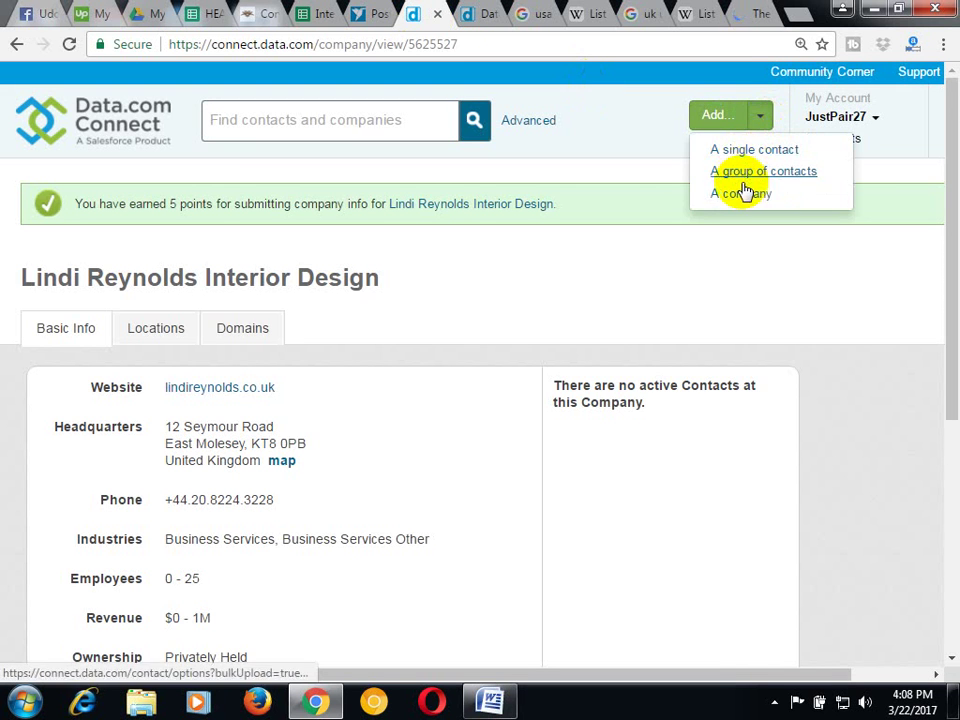
pyautogui.click(743, 191)
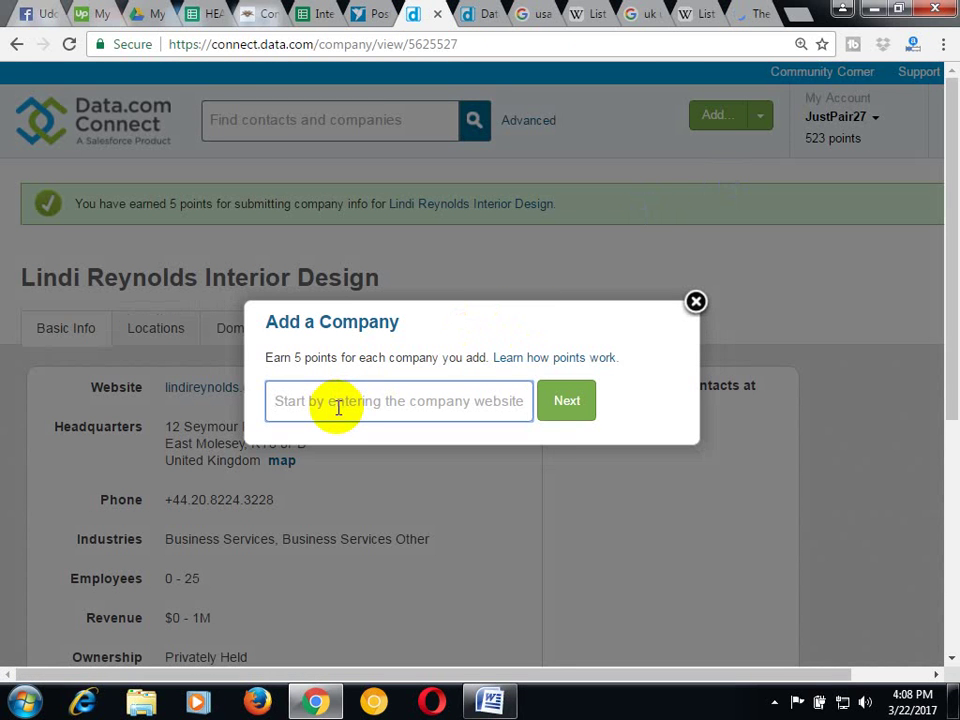
pyautogui.rightClick(338, 406)
pyautogui.click(386, 522)
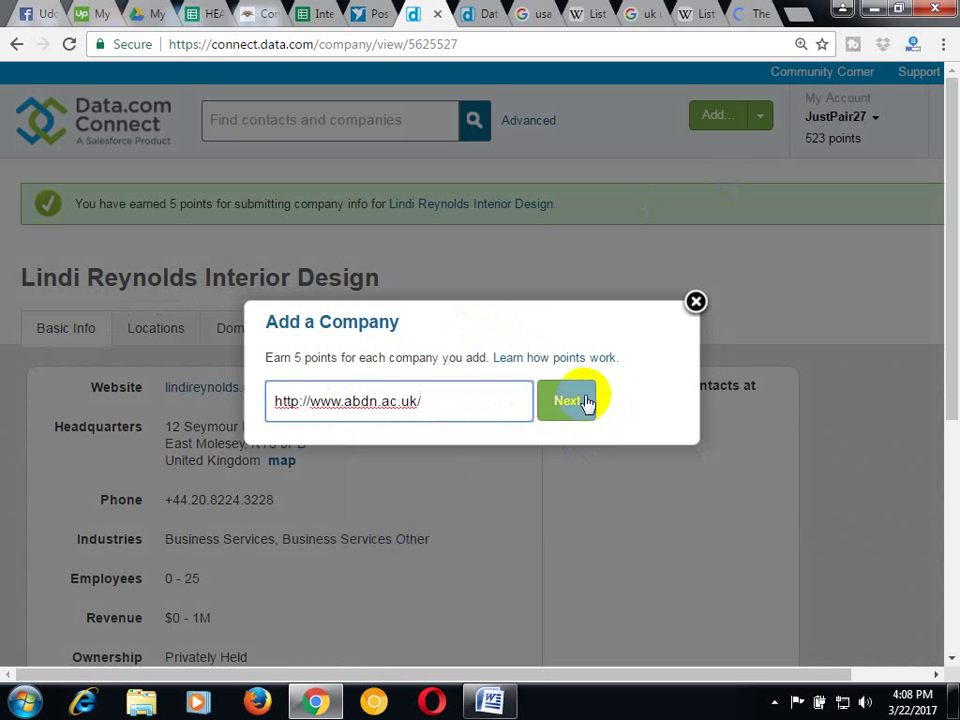
pyautogui.click(568, 404)
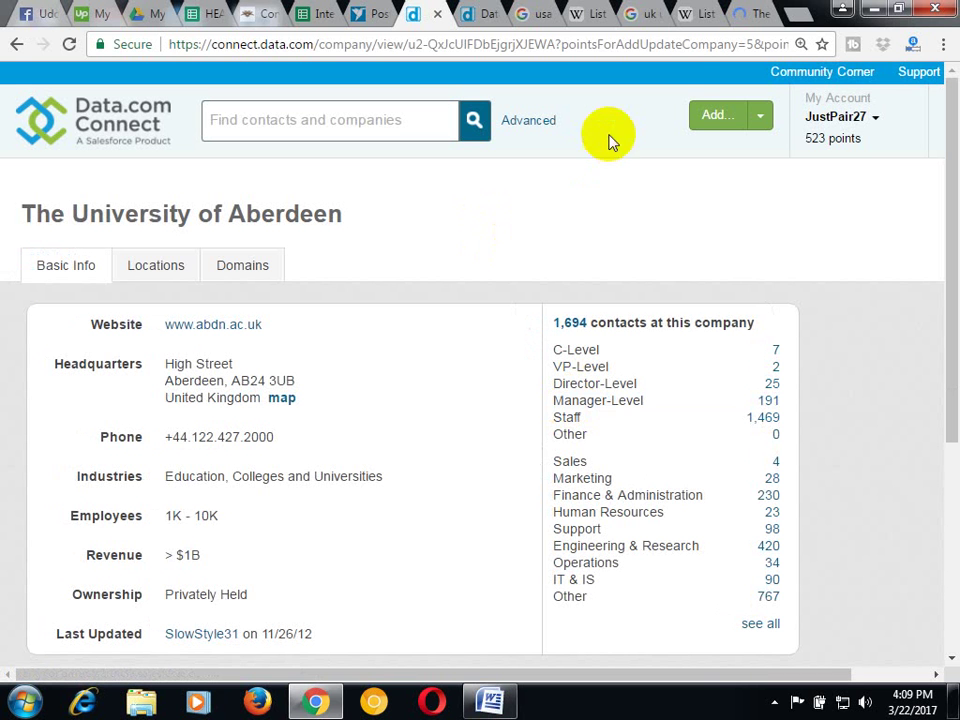
# Glance over the University of Aberdeen home page, then copy the name "University of Aberdeen" from the Wikipedia list
pyautogui.click(752, 12)
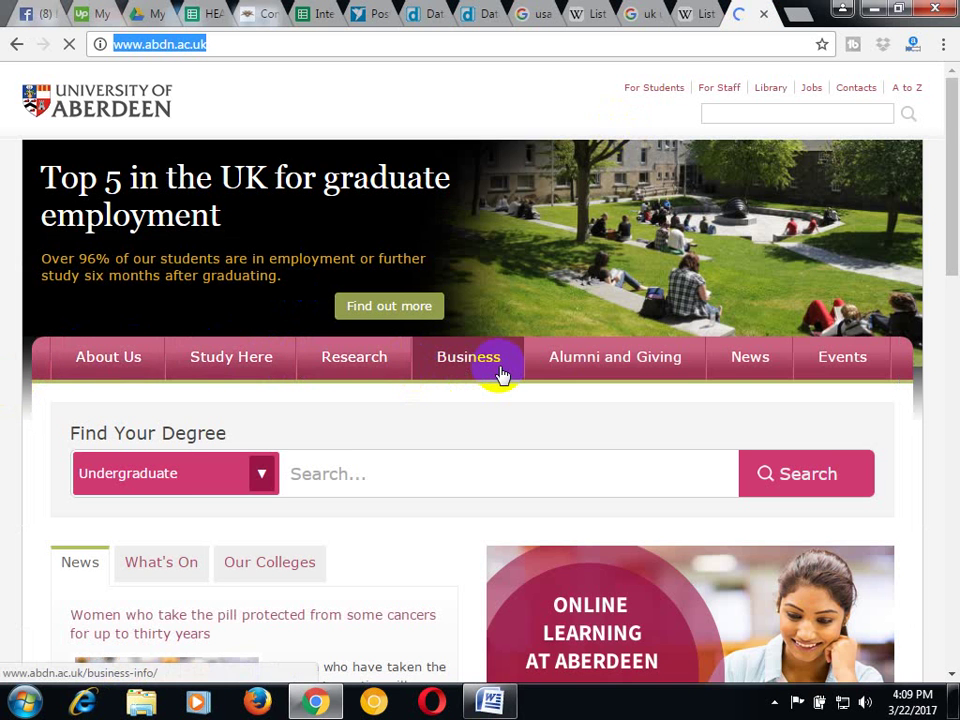
pyautogui.scroll(-2, 500, 373)
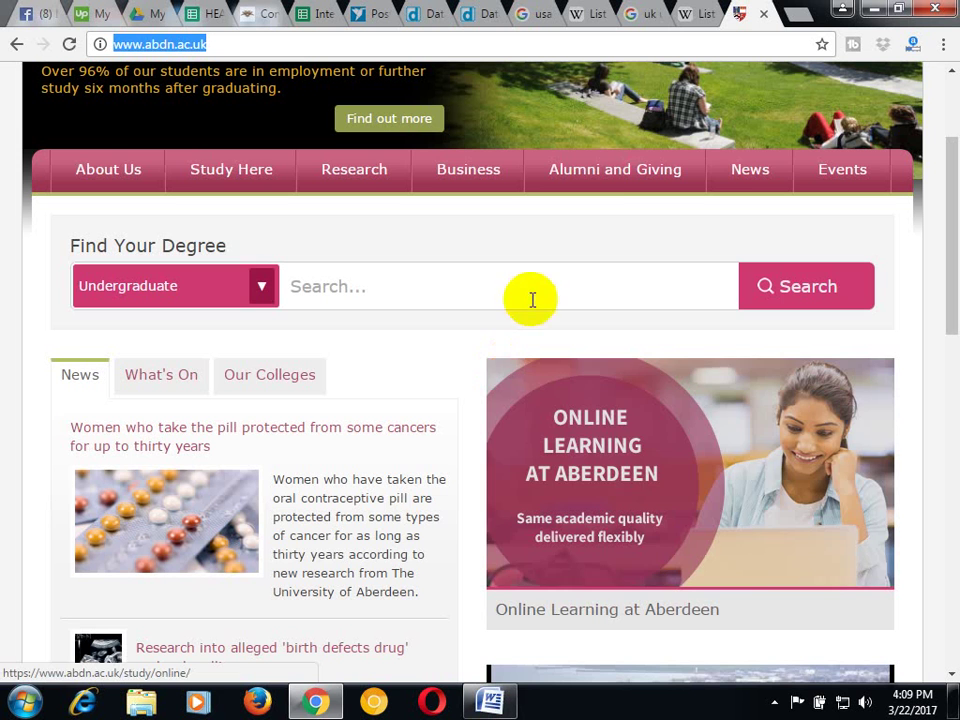
pyautogui.click(690, 18)
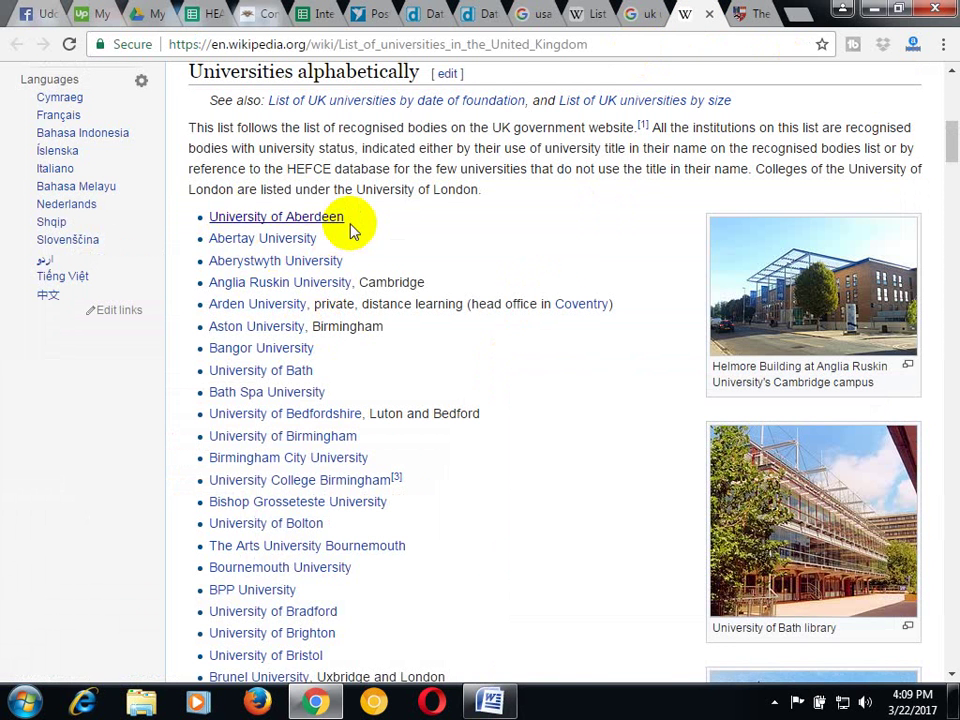
pyautogui.moveTo(344, 216); pyautogui.dragTo(226, 214)
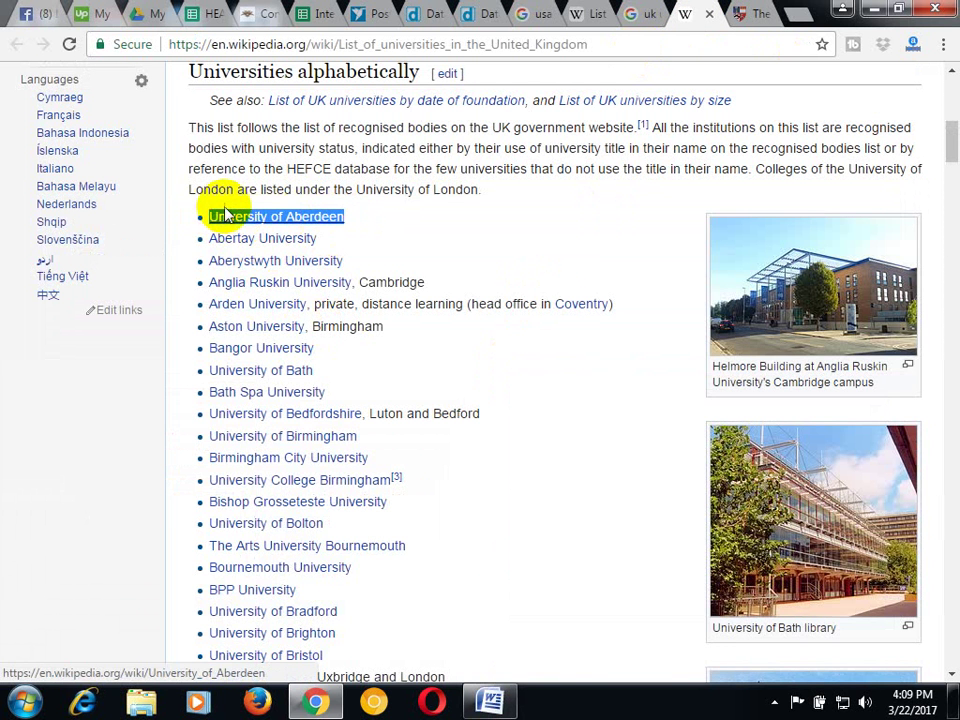
pyautogui.rightClick(226, 214)
pyautogui.click(253, 218)
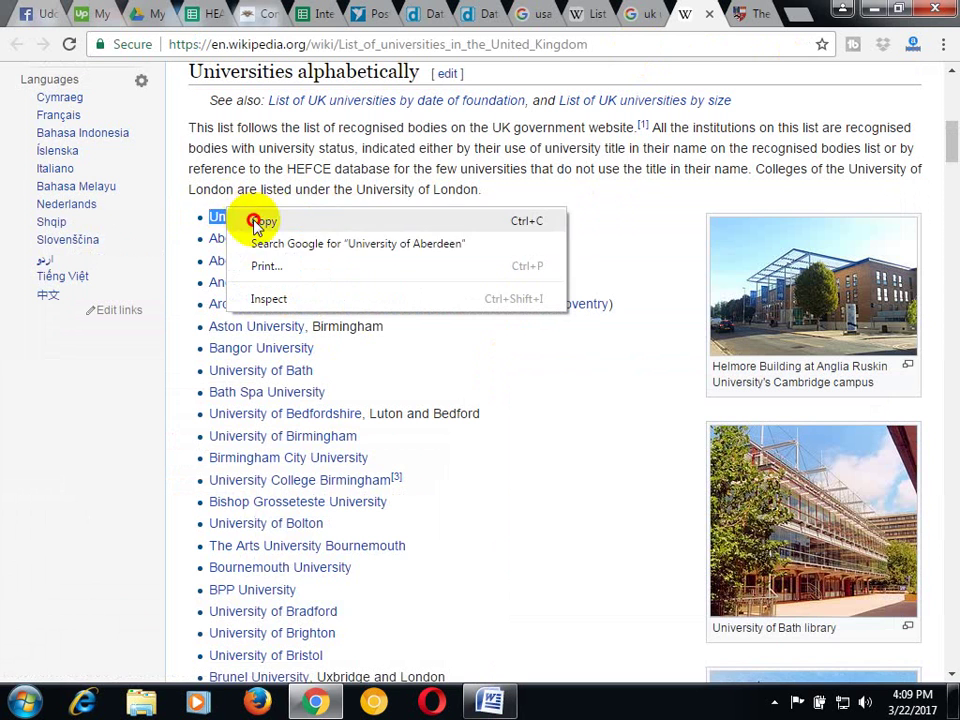
# Search Google for "university of aberdeen staff list" in a new tab, starting from the copied university name
pyautogui.click(798, 10)
pyautogui.rightClick(510, 44)
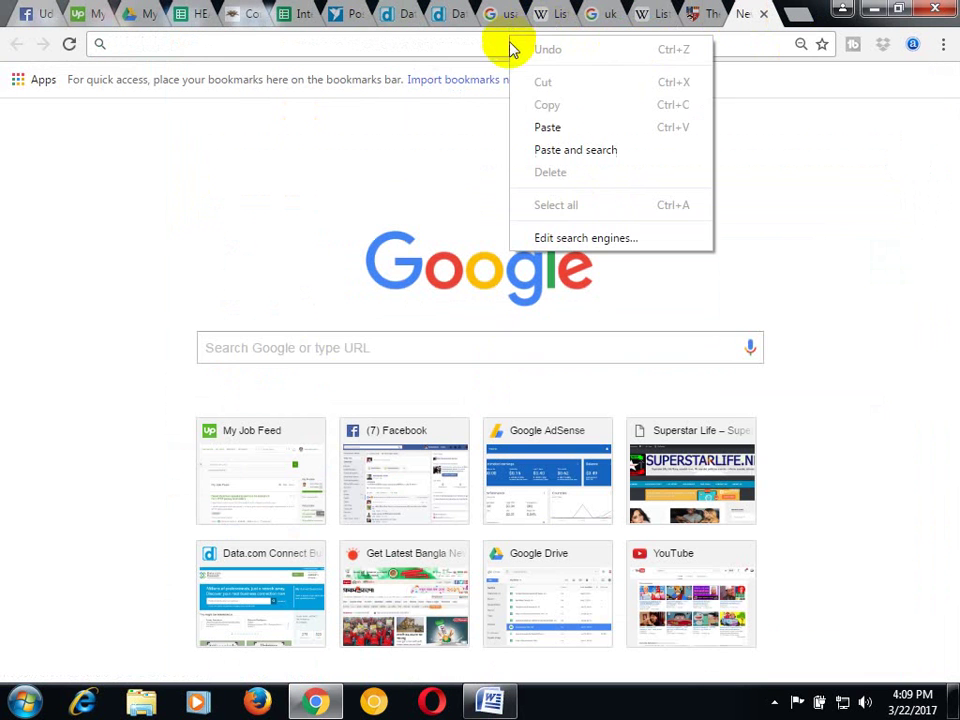
pyautogui.click(547, 128)
pyautogui.write('sta')
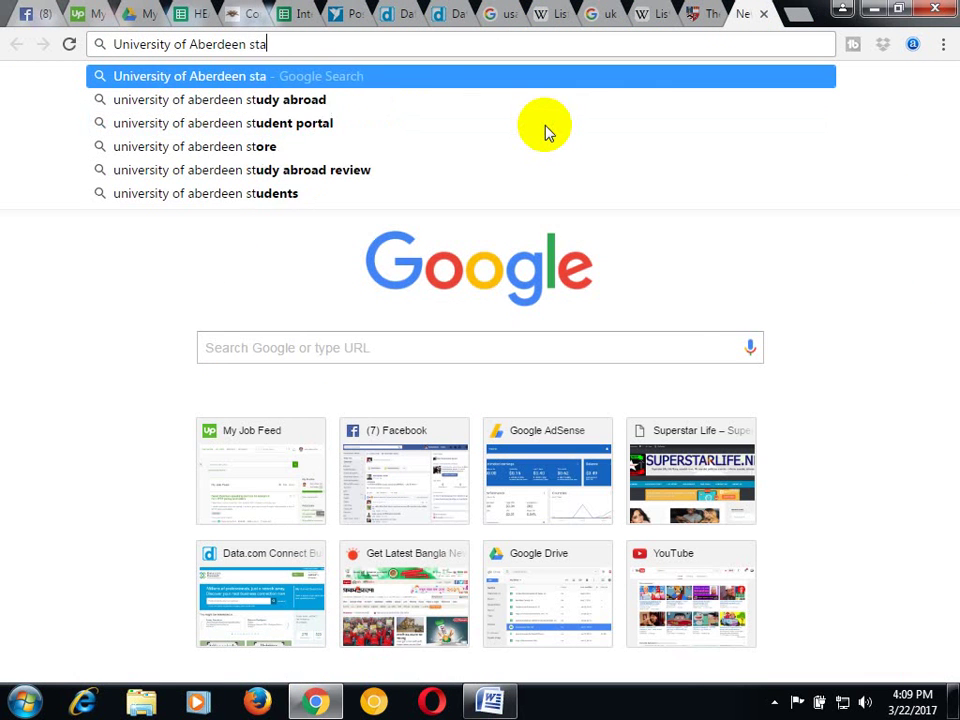
pyautogui.write('ff')
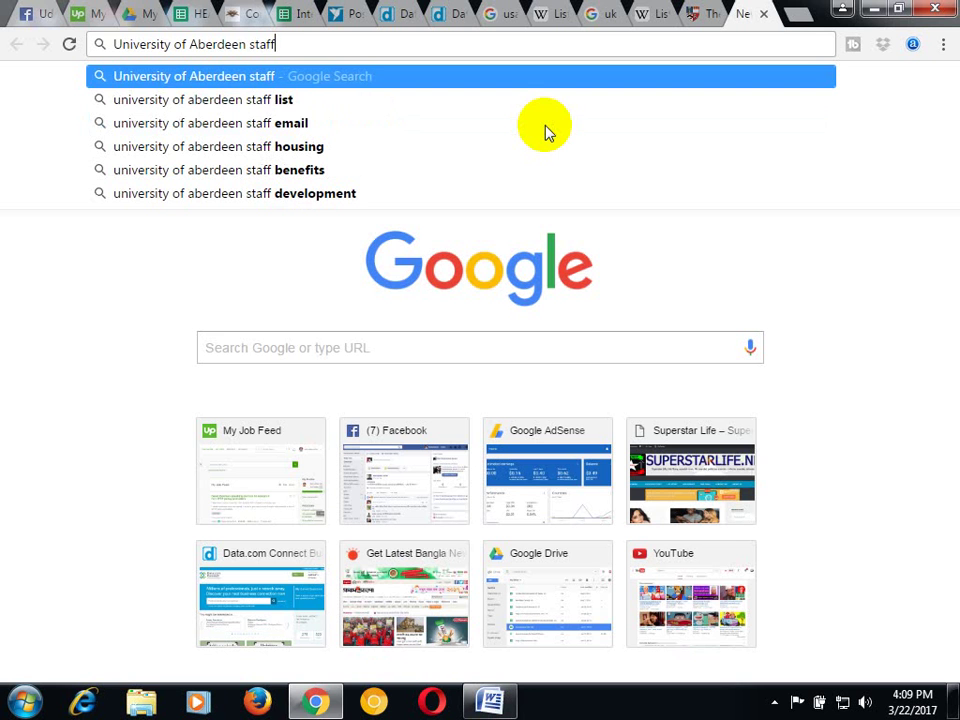
pyautogui.click(364, 100)
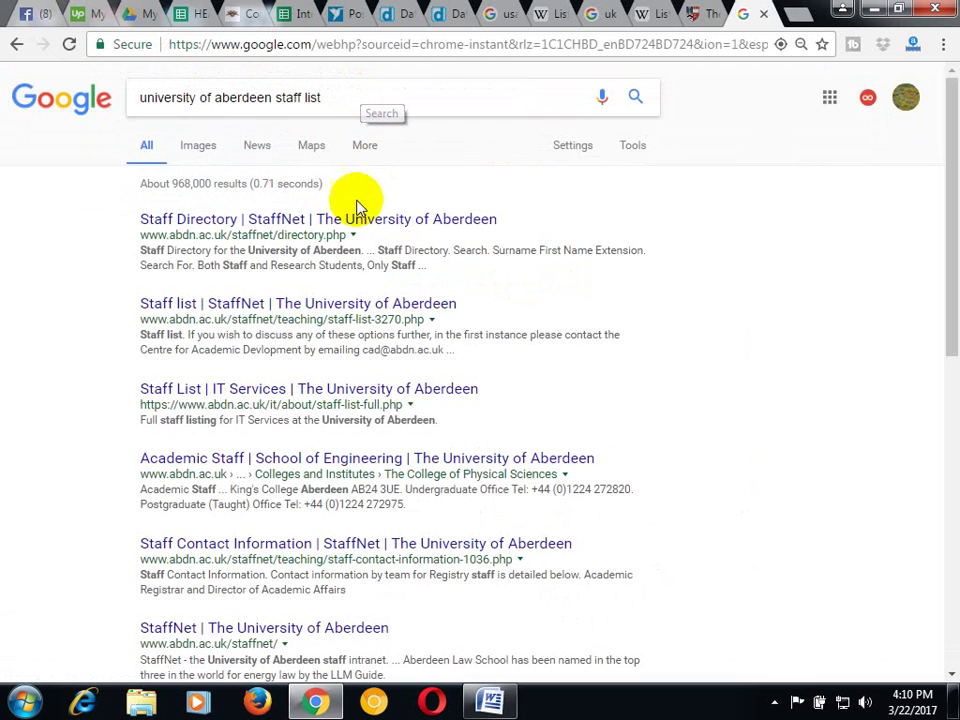
# Open the StaffNet Staff Directory result in its own tab, look through the page and reopen the directory from its quick links
pyautogui.rightClick(310, 229)
pyautogui.click(322, 238)
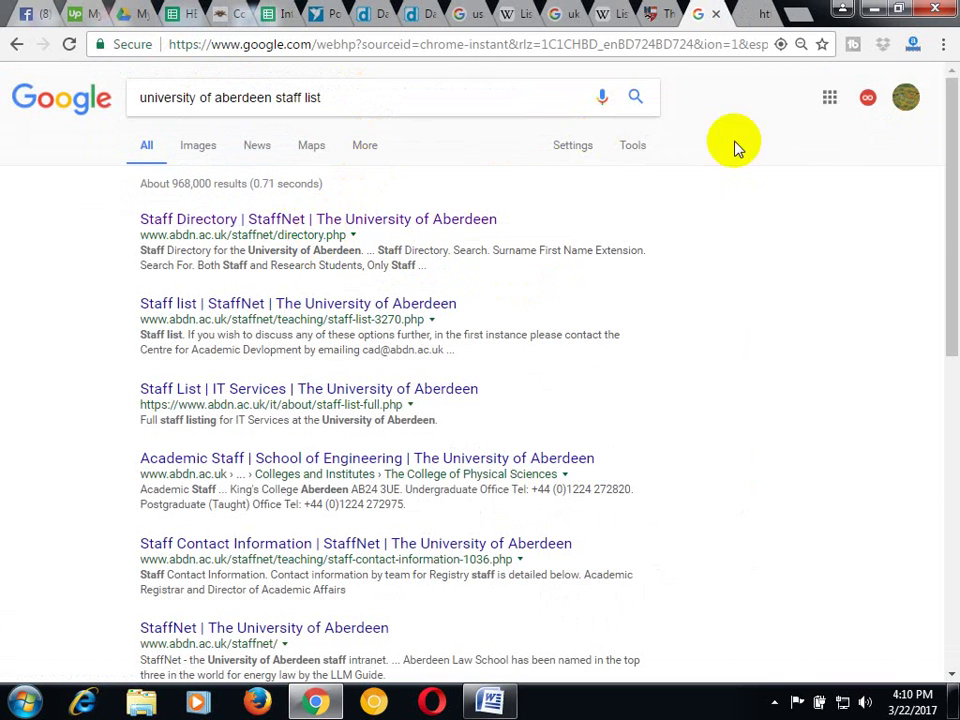
pyautogui.click(757, 13)
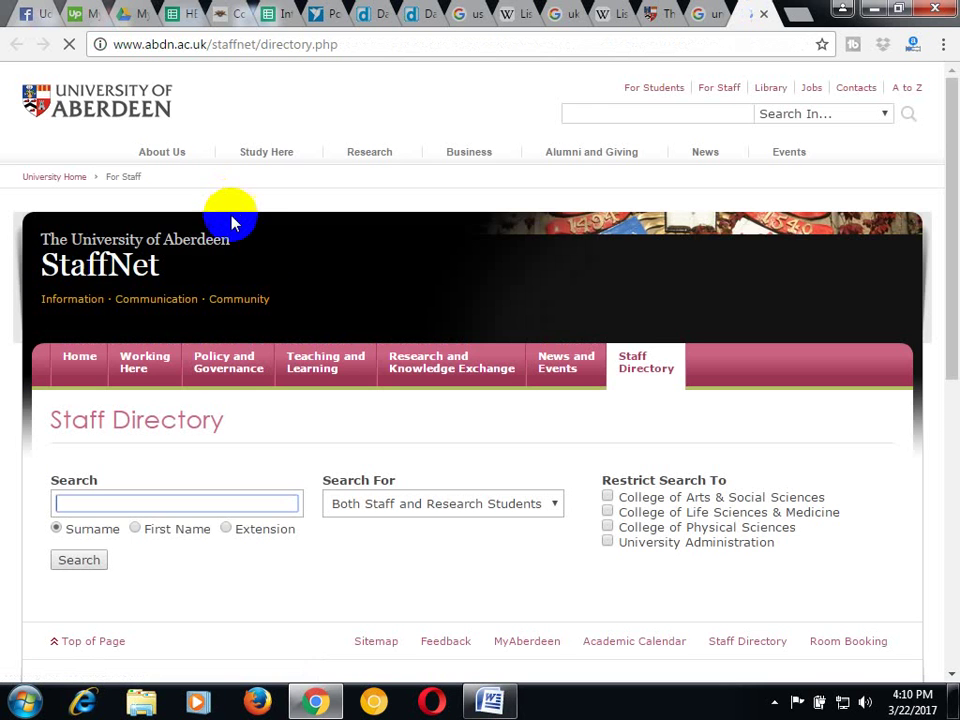
pyautogui.scroll(-3, 226, 407)
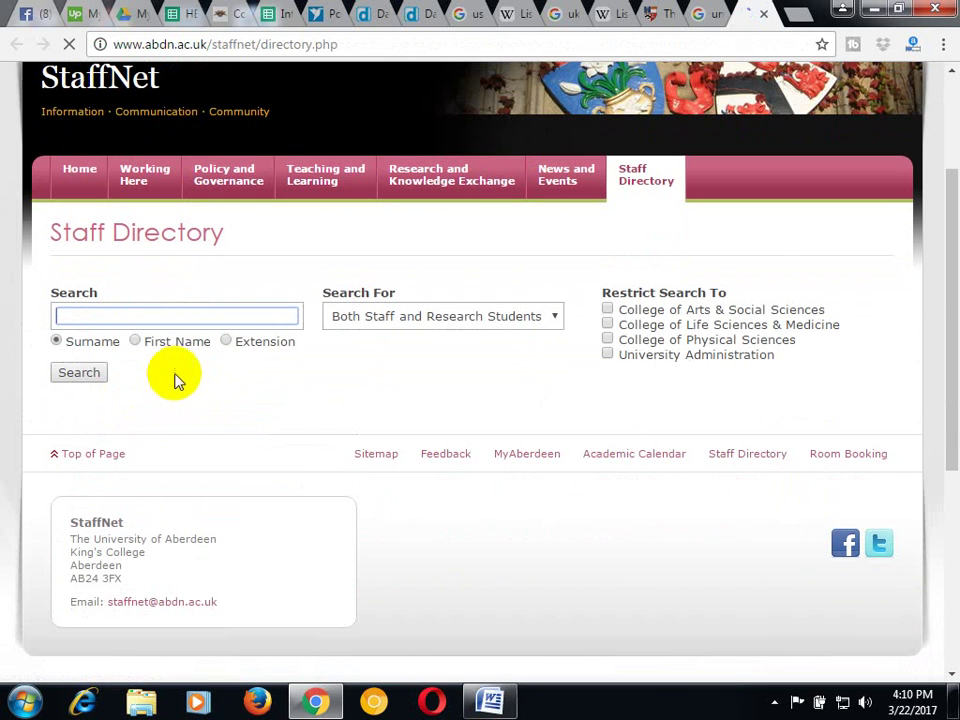
pyautogui.scroll(-3, 175, 380)
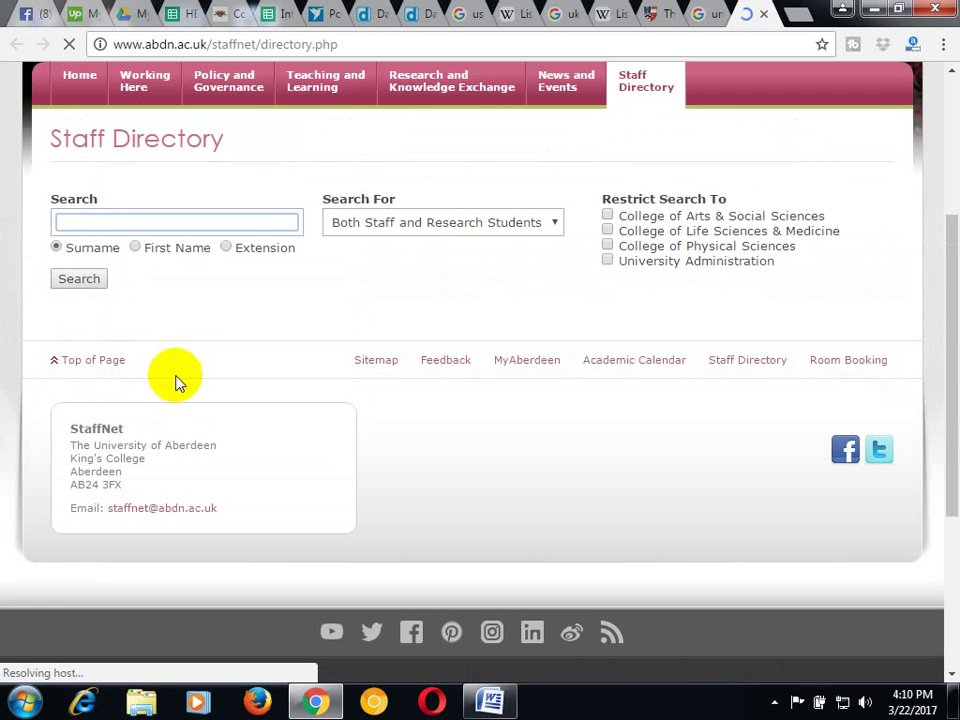
pyautogui.scroll(-3, 177, 382)
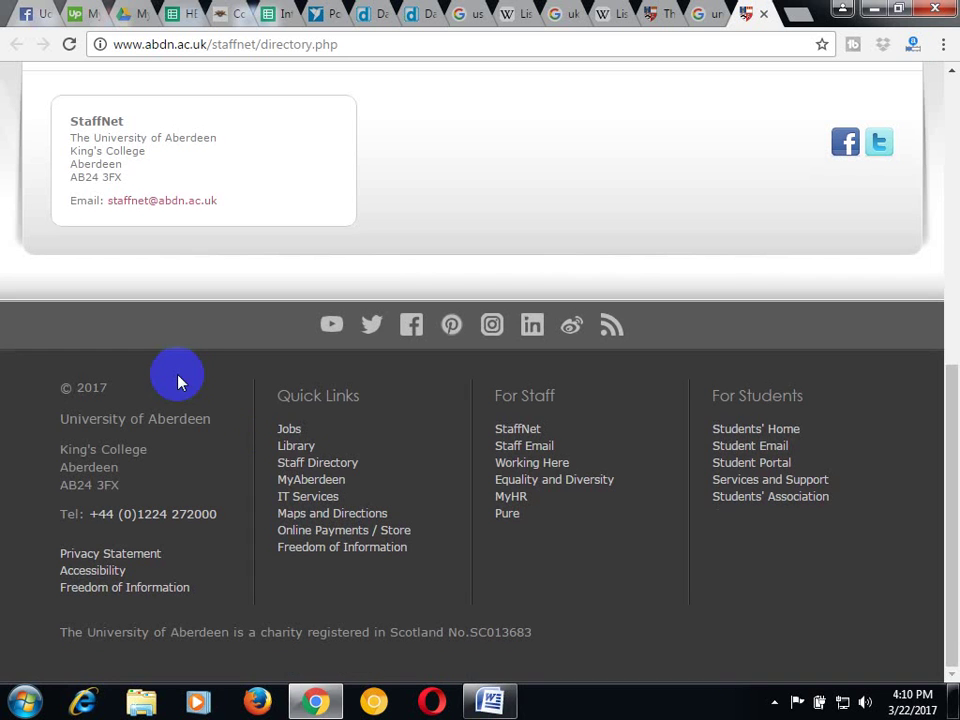
pyautogui.click(305, 465)
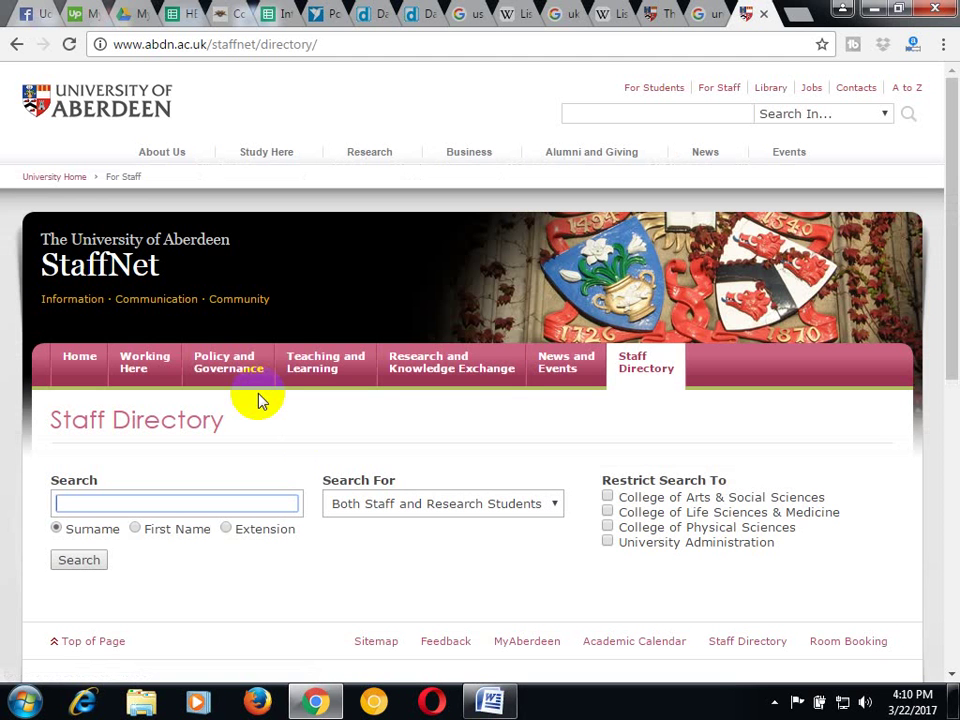
# Try a directory search for Only Staff with the search field left empty
pyautogui.scroll(-2, 258, 400)
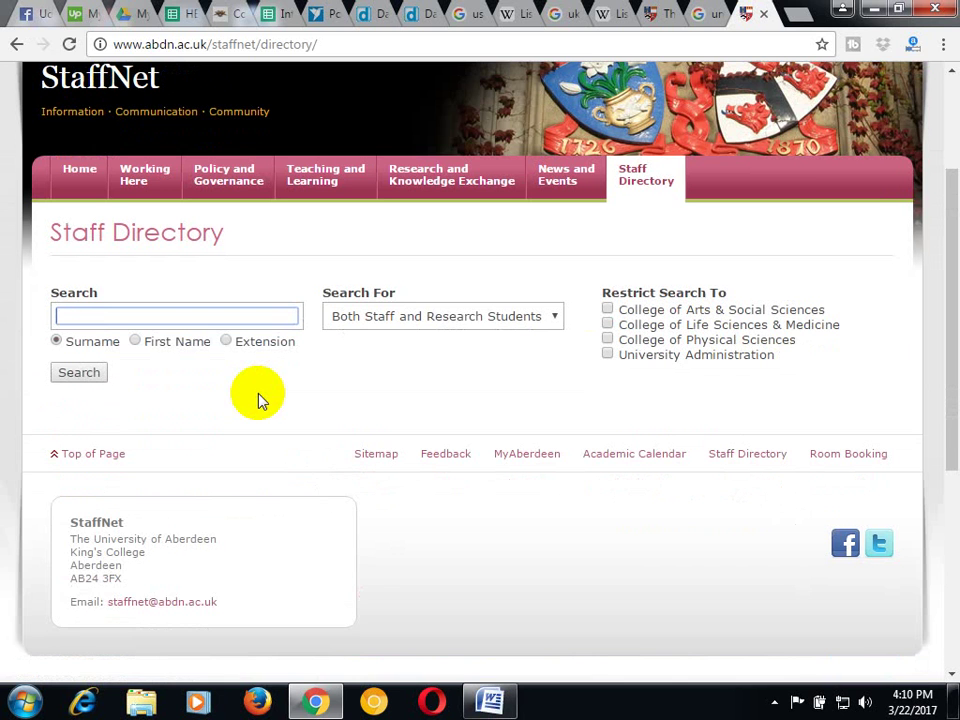
pyautogui.scroll(1, 258, 400)
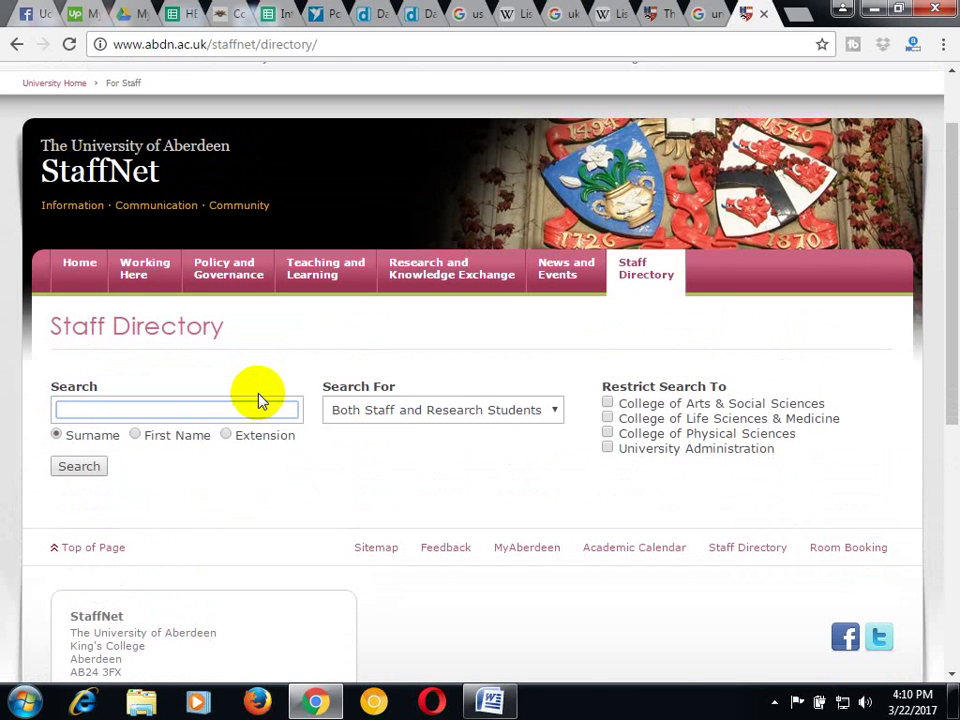
pyautogui.click(458, 412)
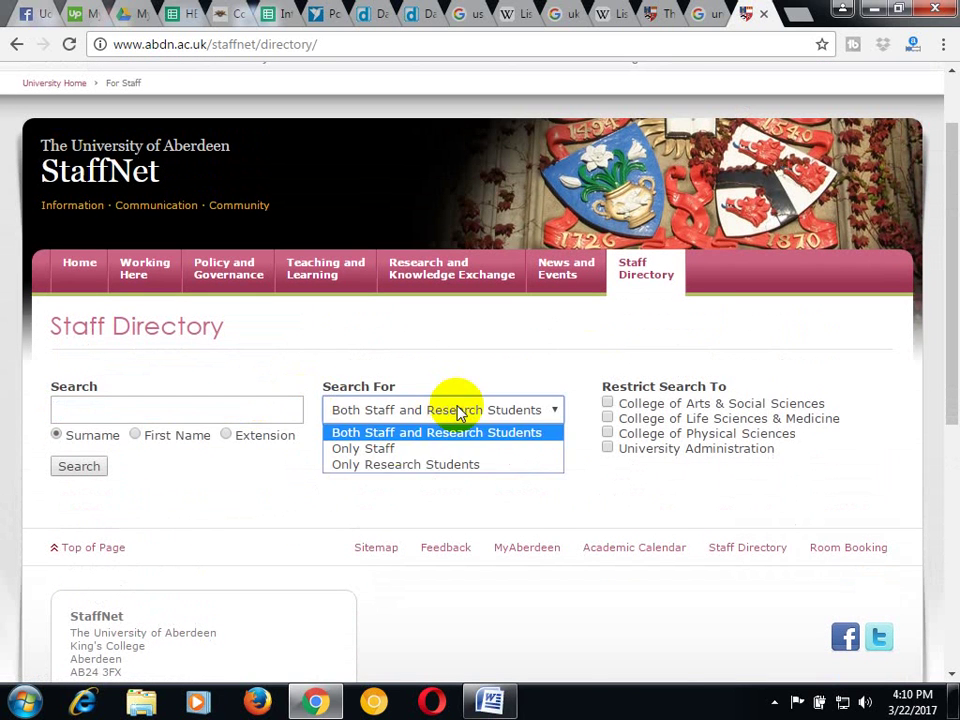
pyautogui.click(381, 450)
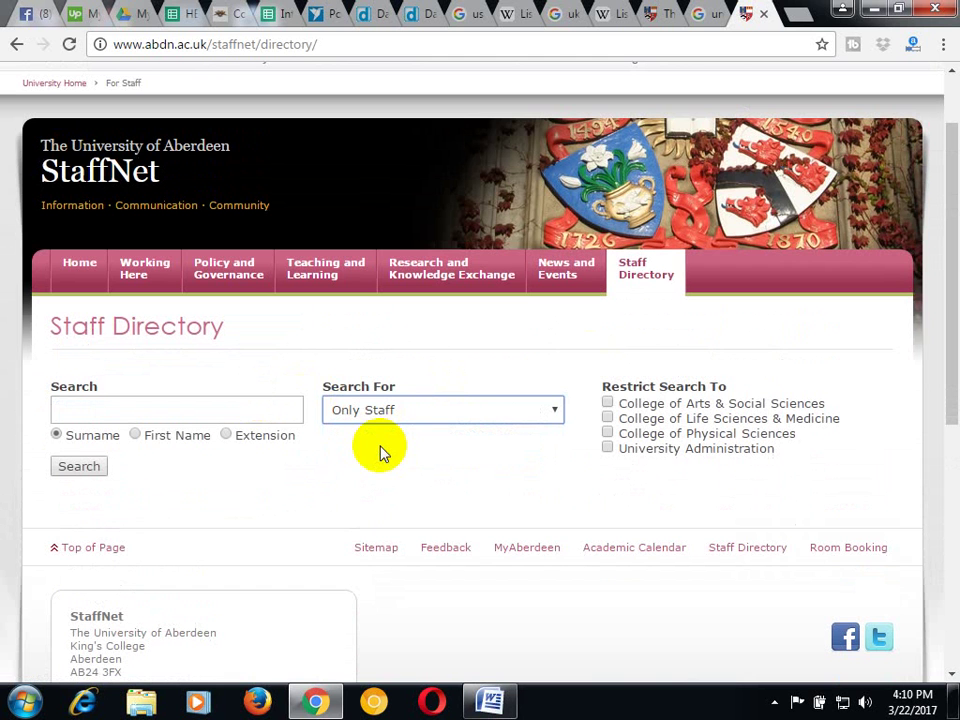
pyautogui.click(75, 474)
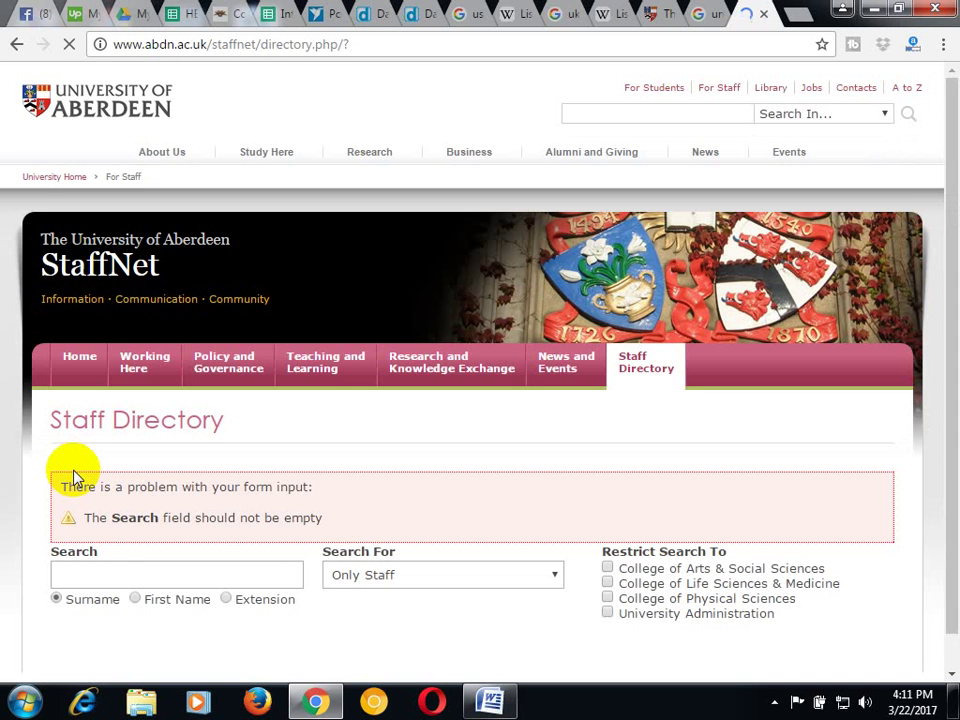
pyautogui.scroll(-2, 75, 477)
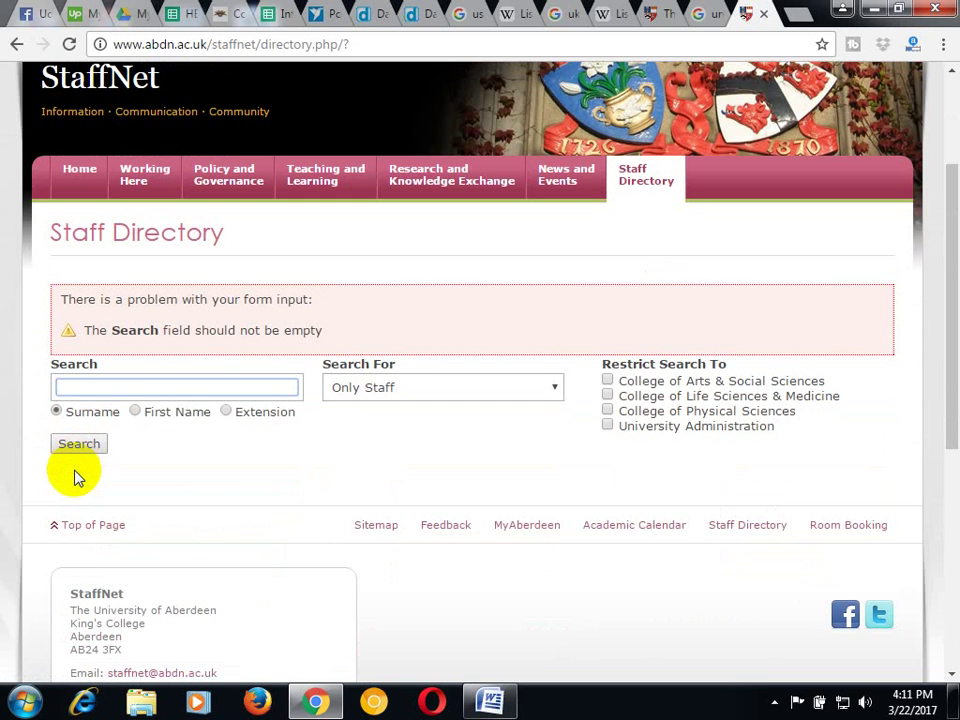
pyautogui.scroll(-2, 75, 477)
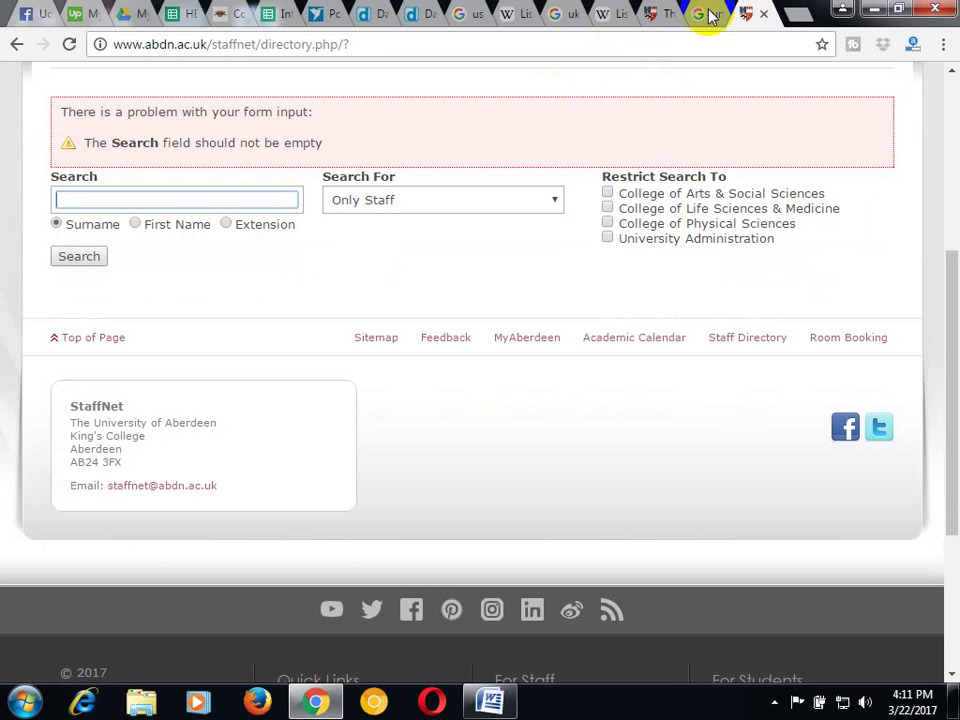
# Open the search results for the StaffNet staff list, IT Services staff list, School of Engineering academic staff and StaffNet in separate tabs
pyautogui.click(707, 14)
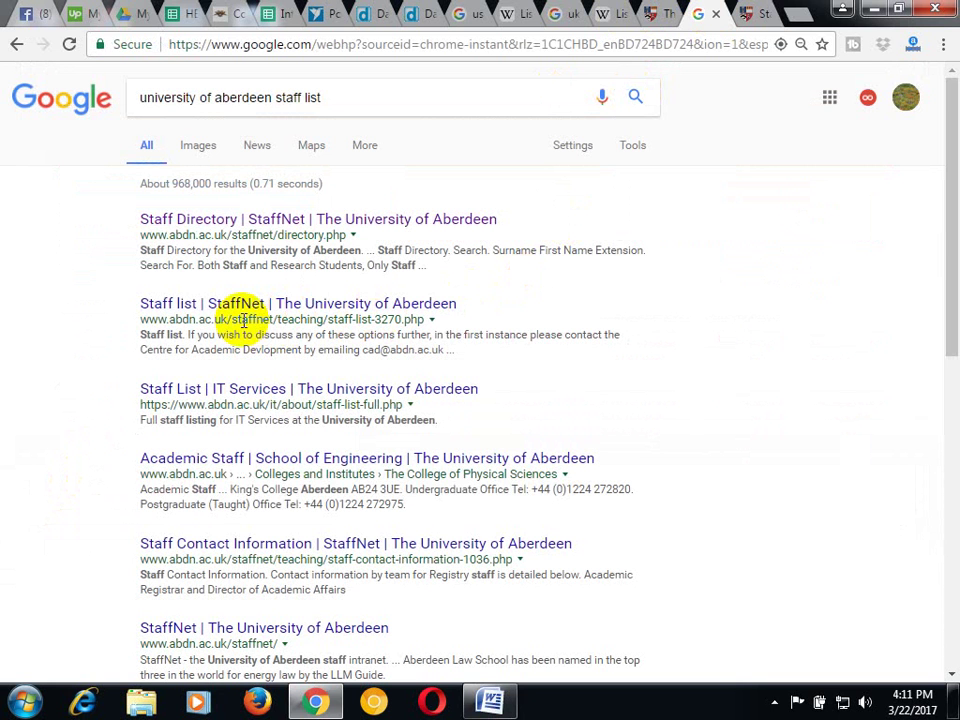
pyautogui.rightClick(298, 308)
pyautogui.click(323, 326)
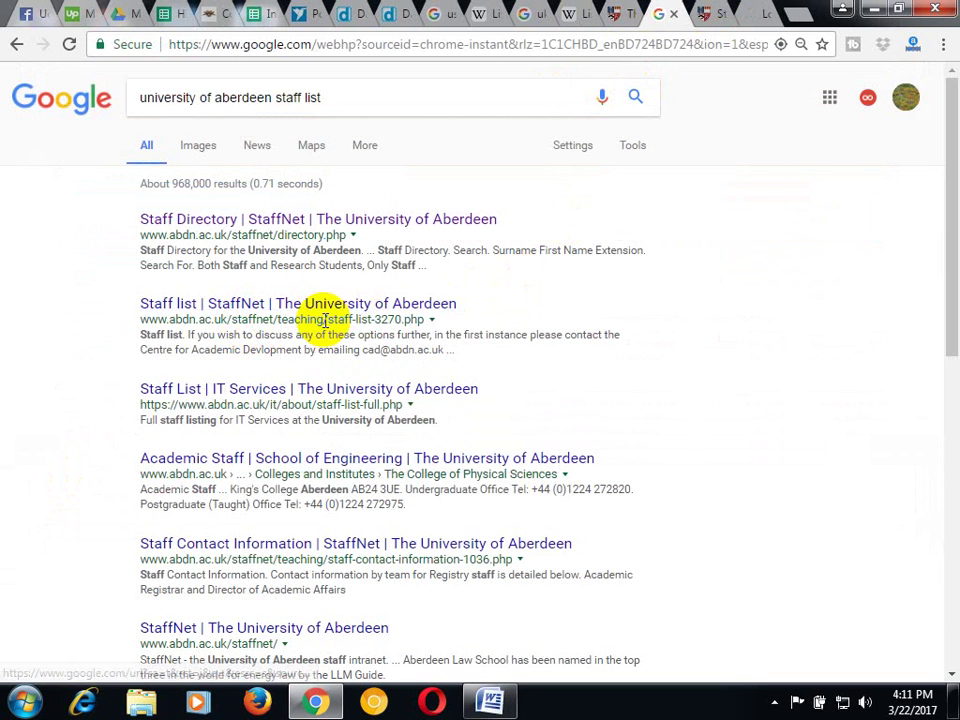
pyautogui.rightClick(270, 389)
pyautogui.click(309, 402)
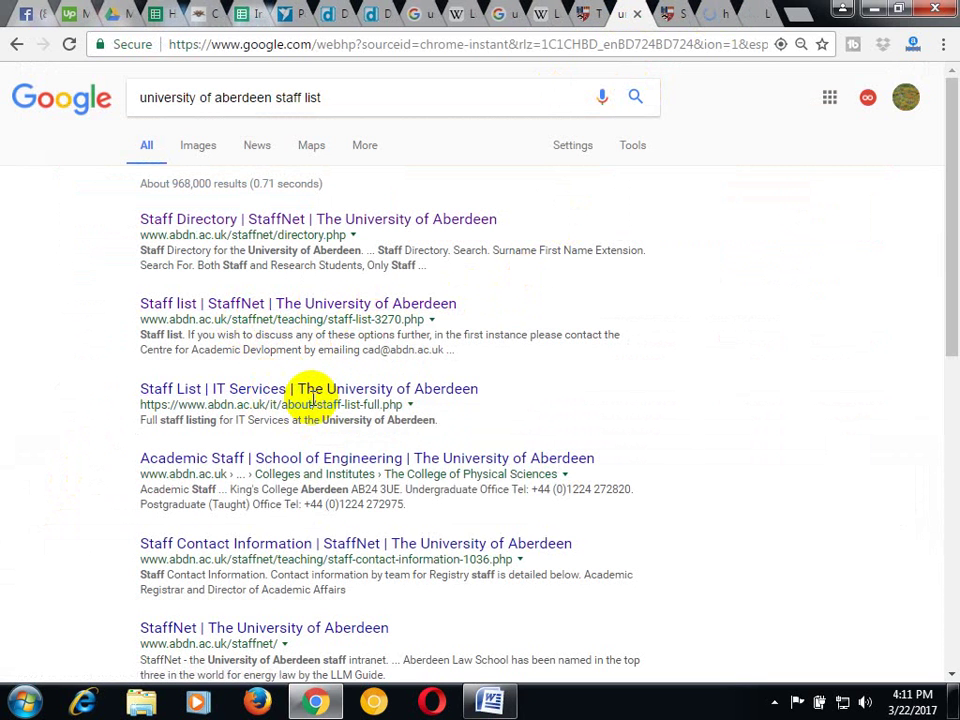
pyautogui.rightClick(249, 458)
pyautogui.click(262, 467)
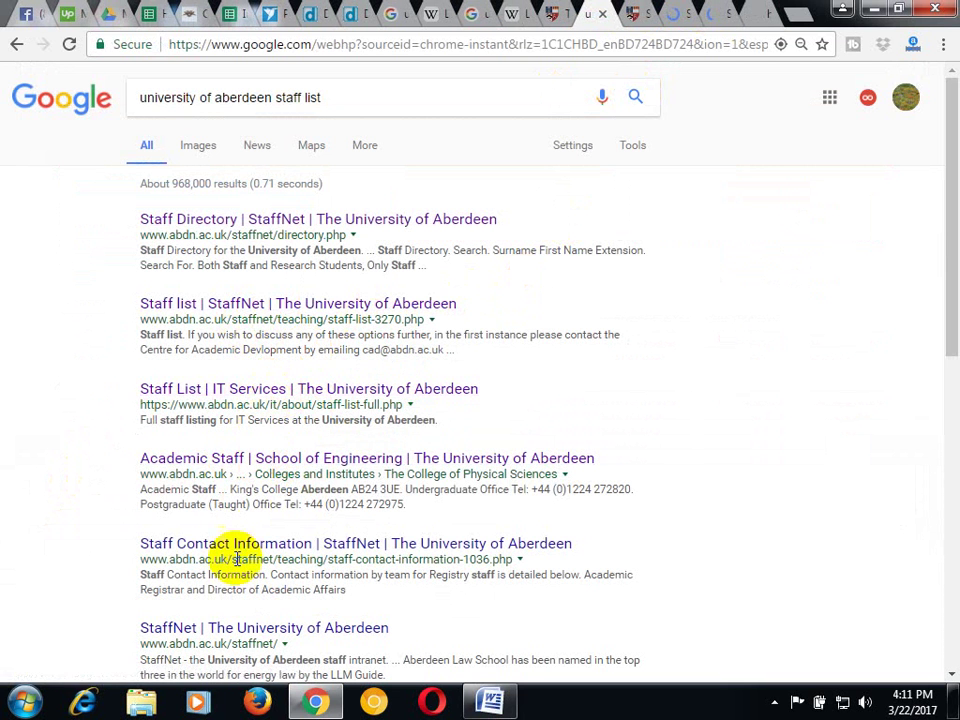
pyautogui.rightClick(242, 627)
pyautogui.click(320, 477)
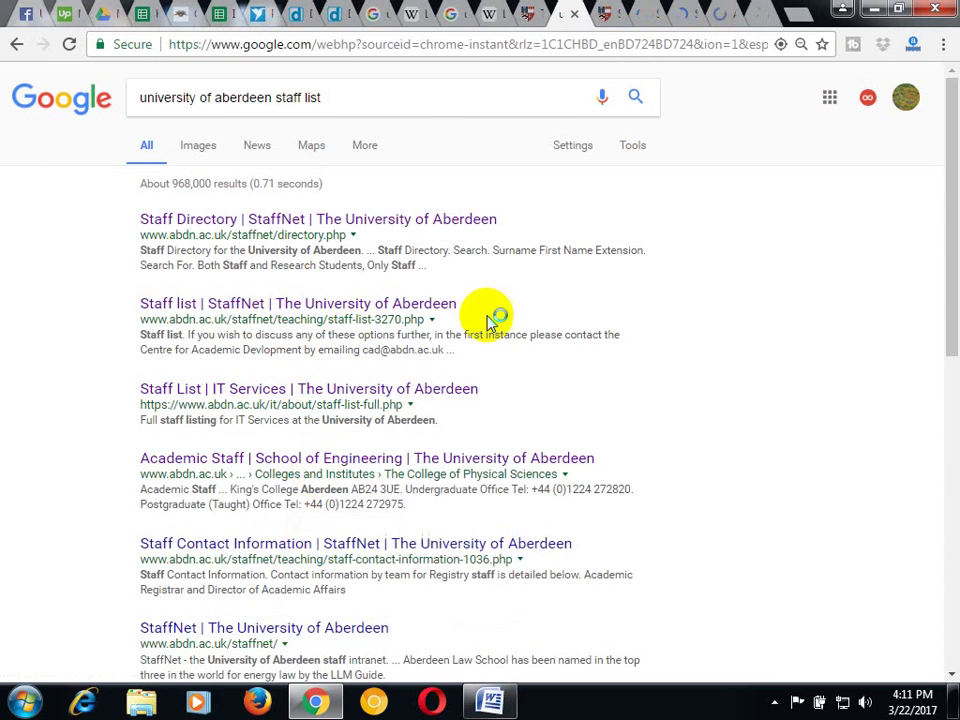
# Switch to the StaffNet staff list page and examine the Centre Staff Contact Details table
pyautogui.click(611, 17)
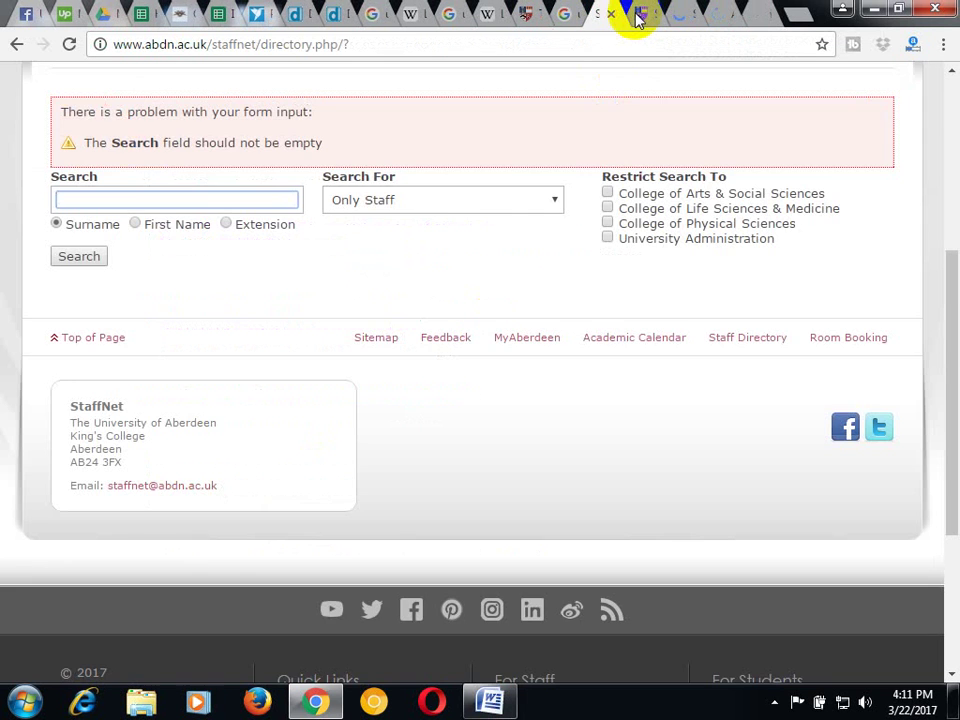
pyautogui.click(636, 16)
pyautogui.scroll(-3, 428, 338)
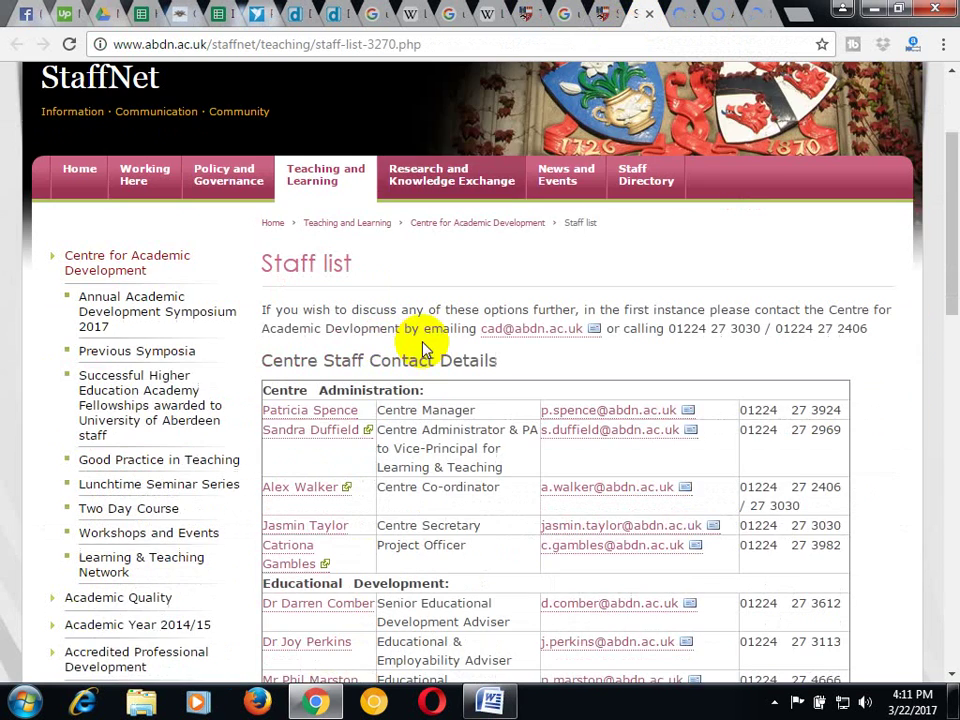
pyautogui.scroll(-3, 380, 343)
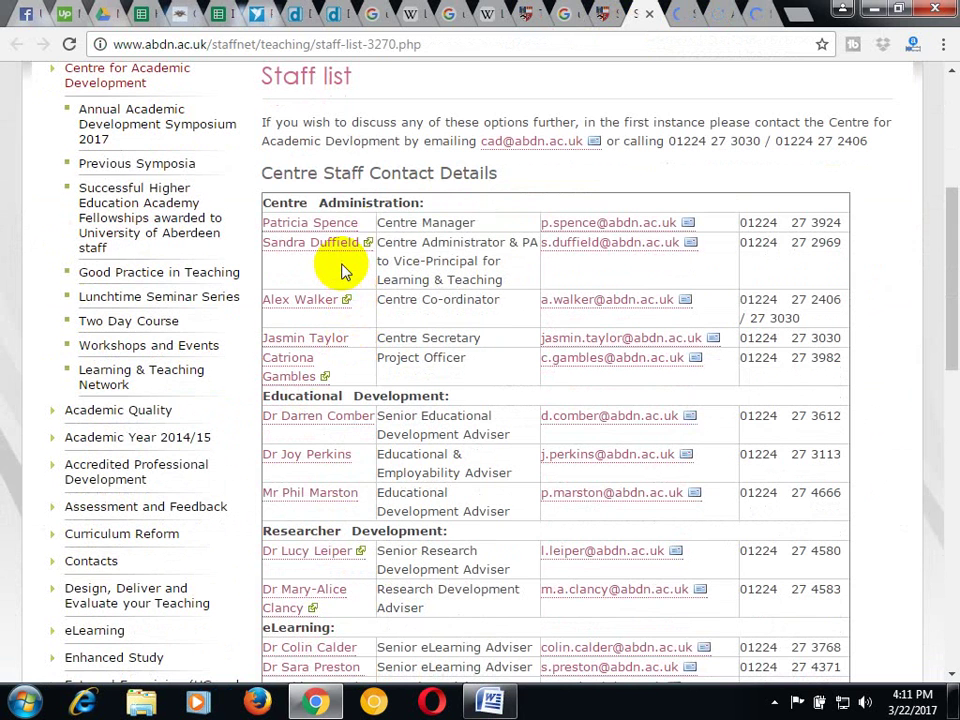
# Switch to Data.com Connect and start adding a single contact
pyautogui.click(295, 14)
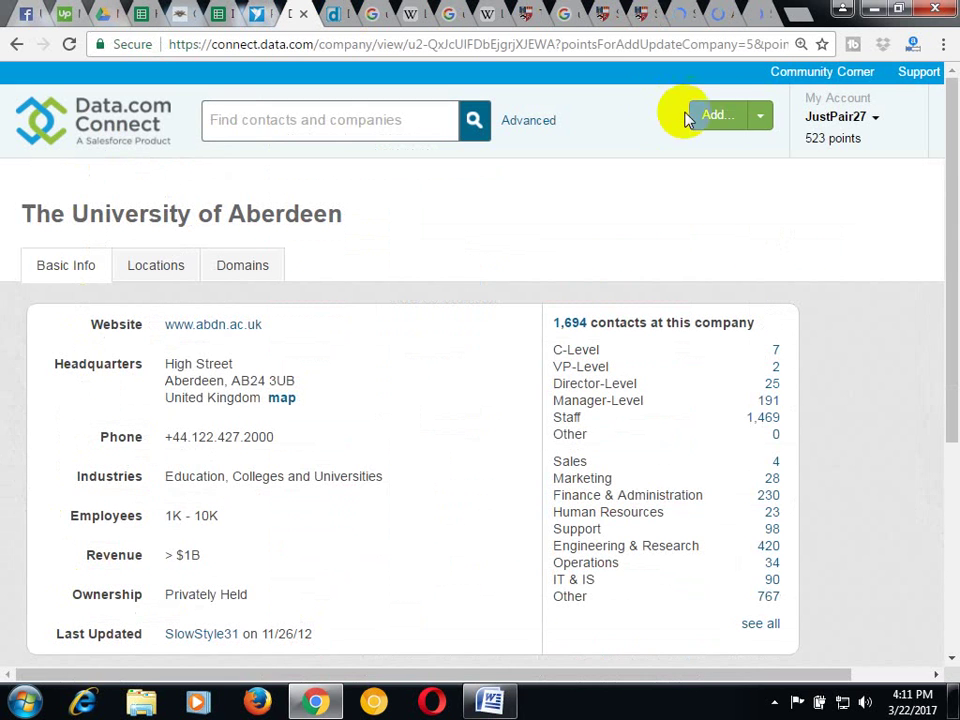
pyautogui.click(760, 116)
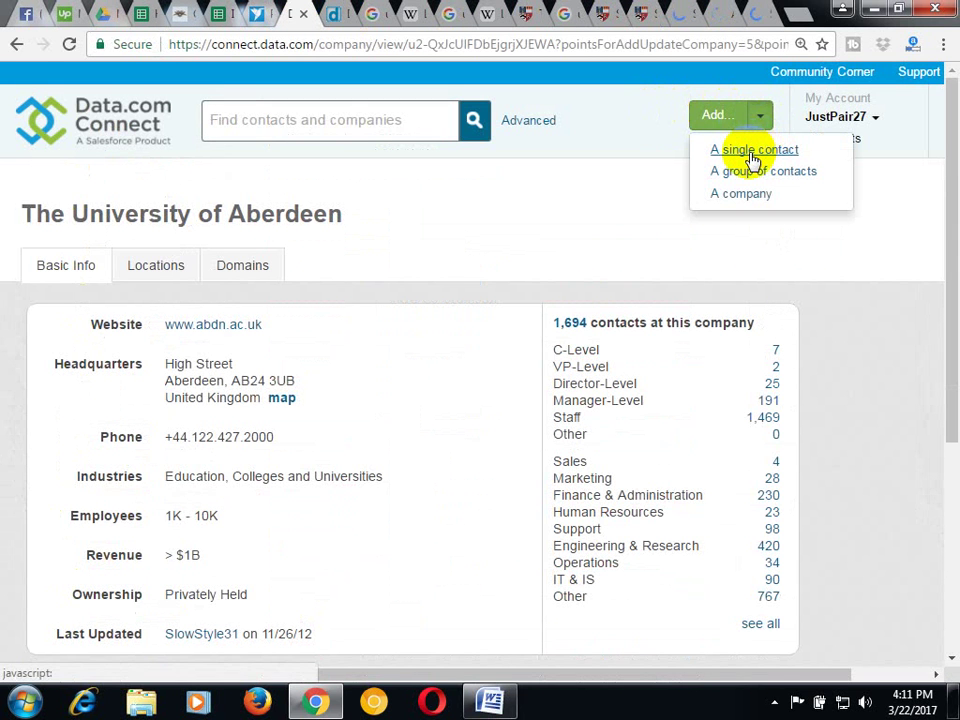
pyautogui.click(752, 152)
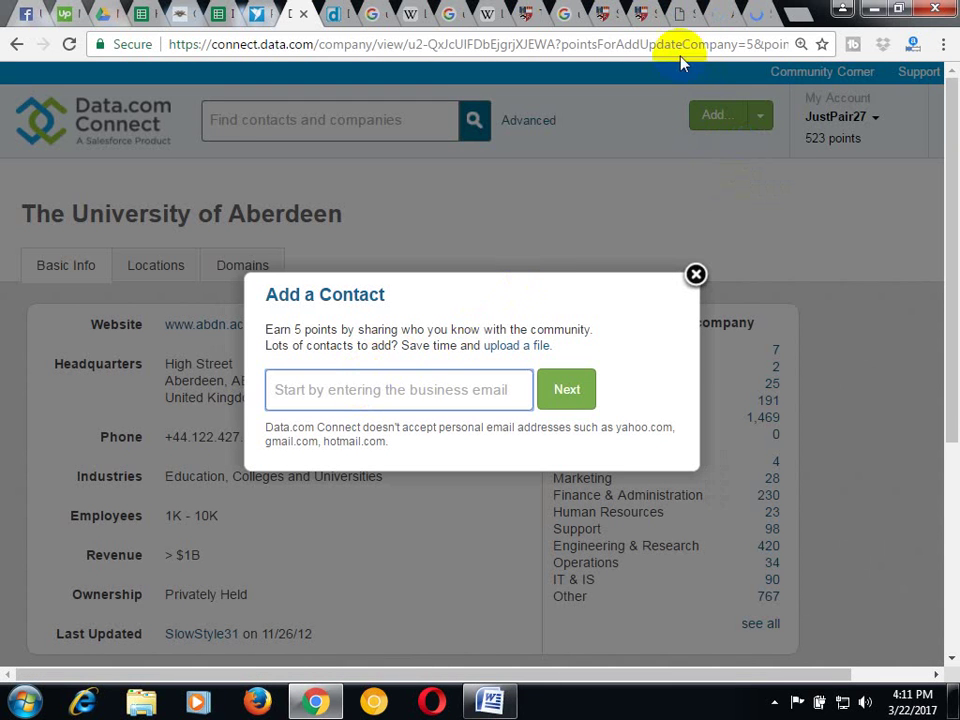
pyautogui.click(605, 14)
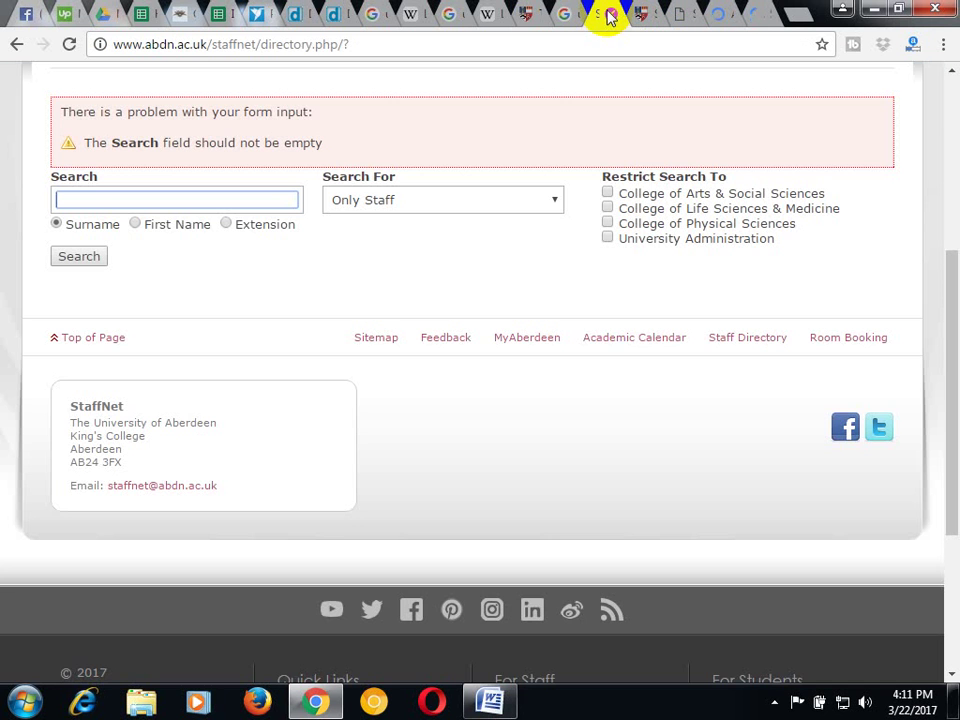
pyautogui.click(652, 12)
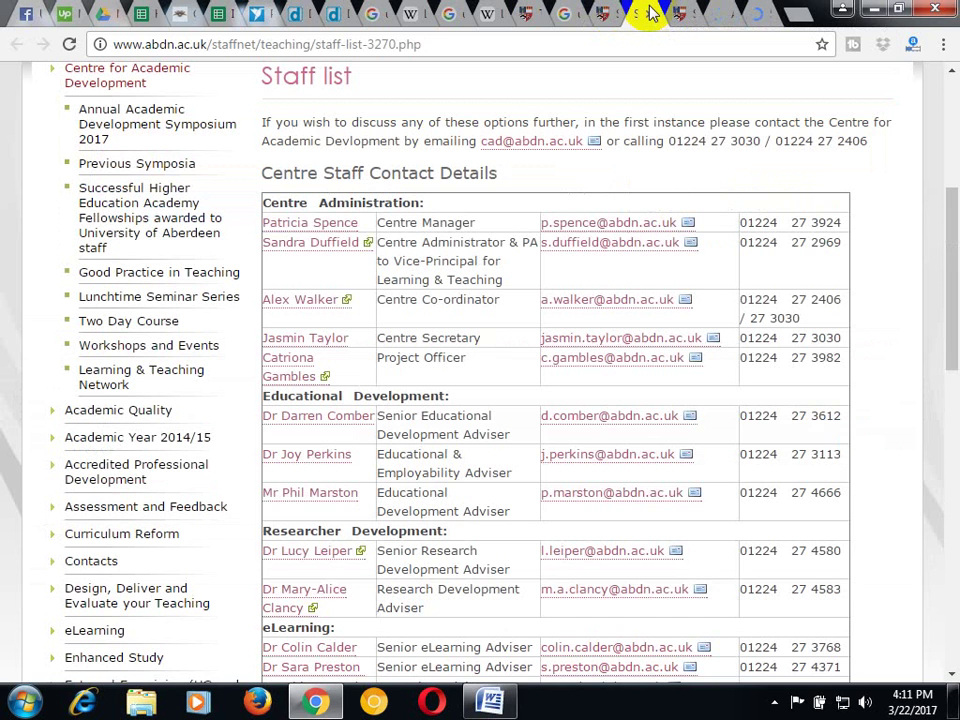
pyautogui.rightClick(605, 226)
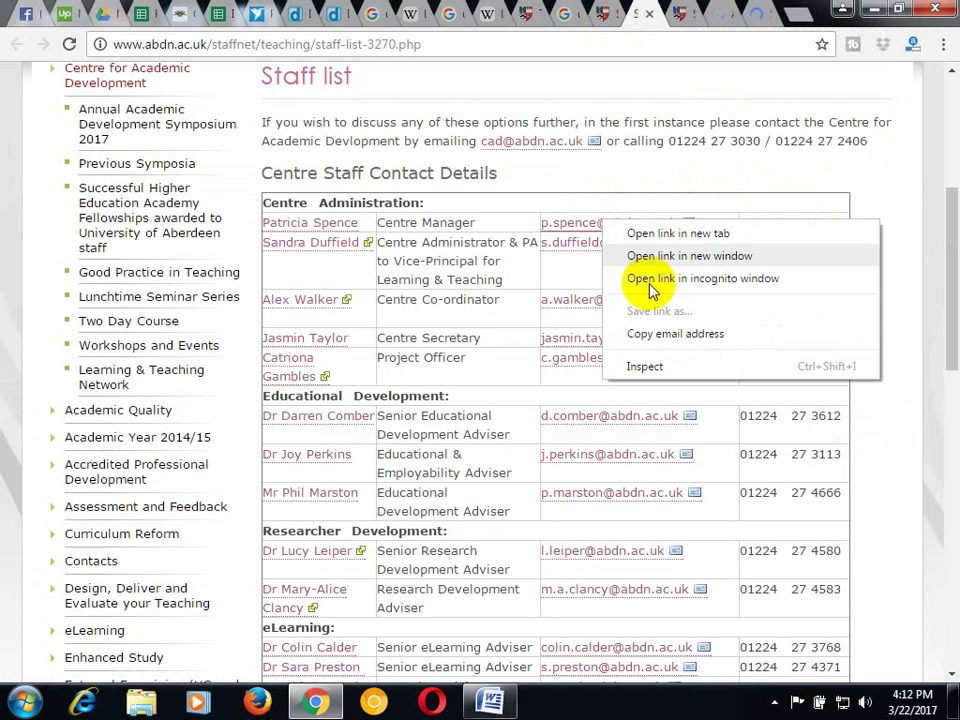
pyautogui.click(640, 332)
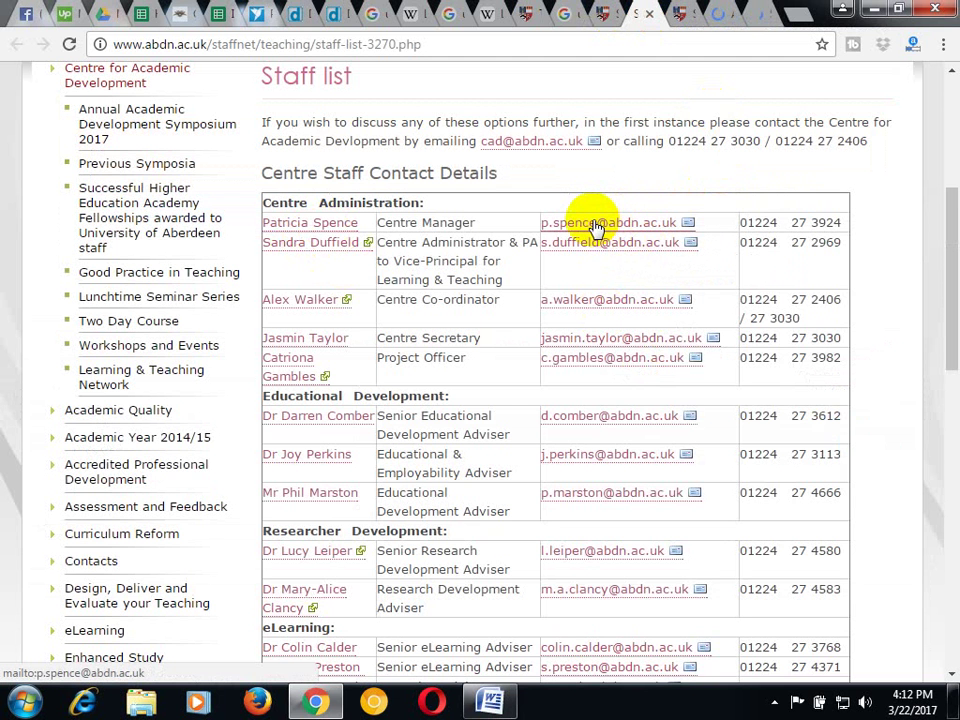
pyautogui.click(293, 15)
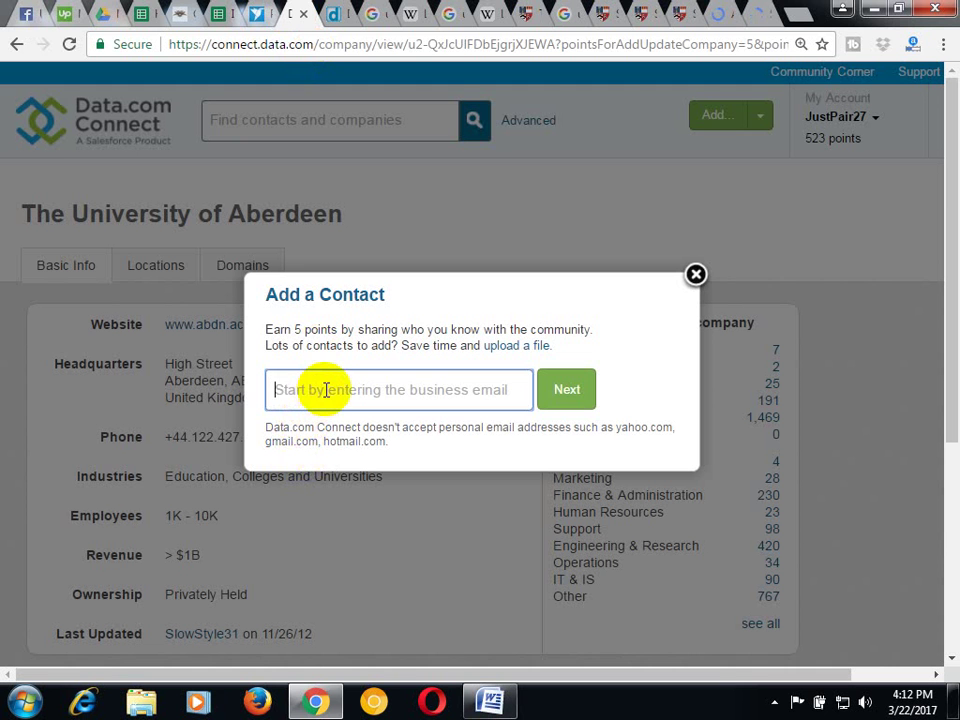
pyautogui.rightClick(322, 391)
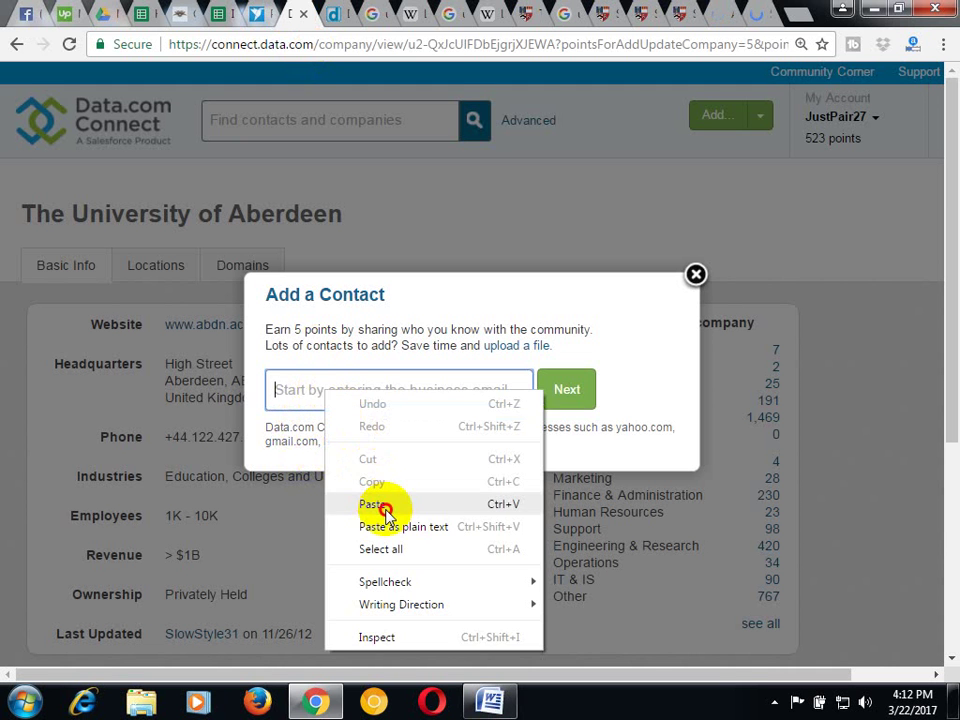
pyautogui.click(384, 504)
pyautogui.click(574, 403)
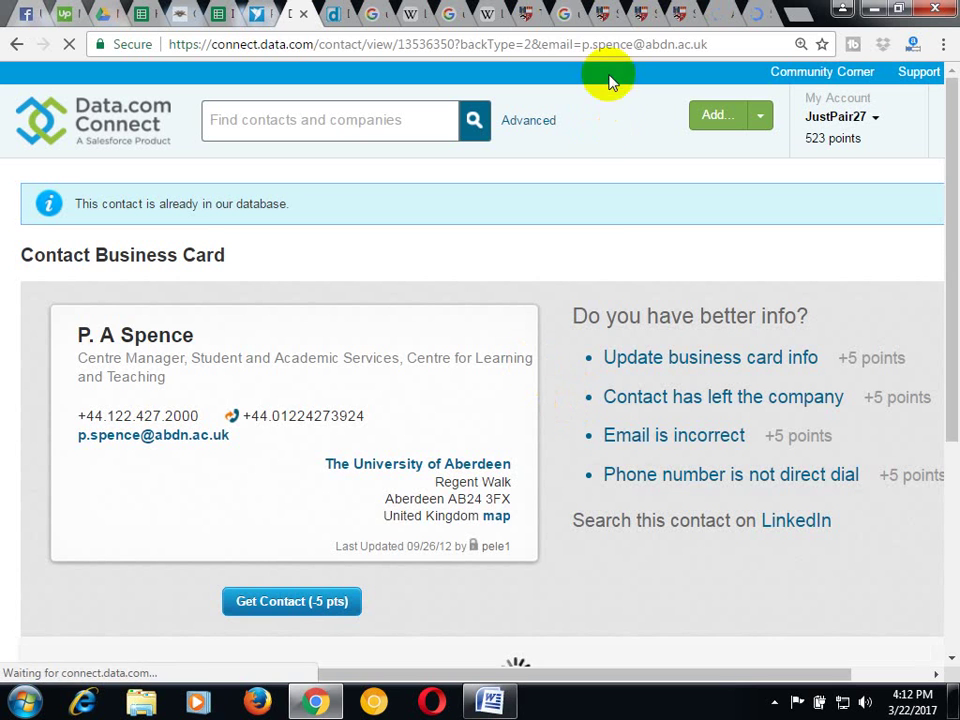
pyautogui.click(606, 12)
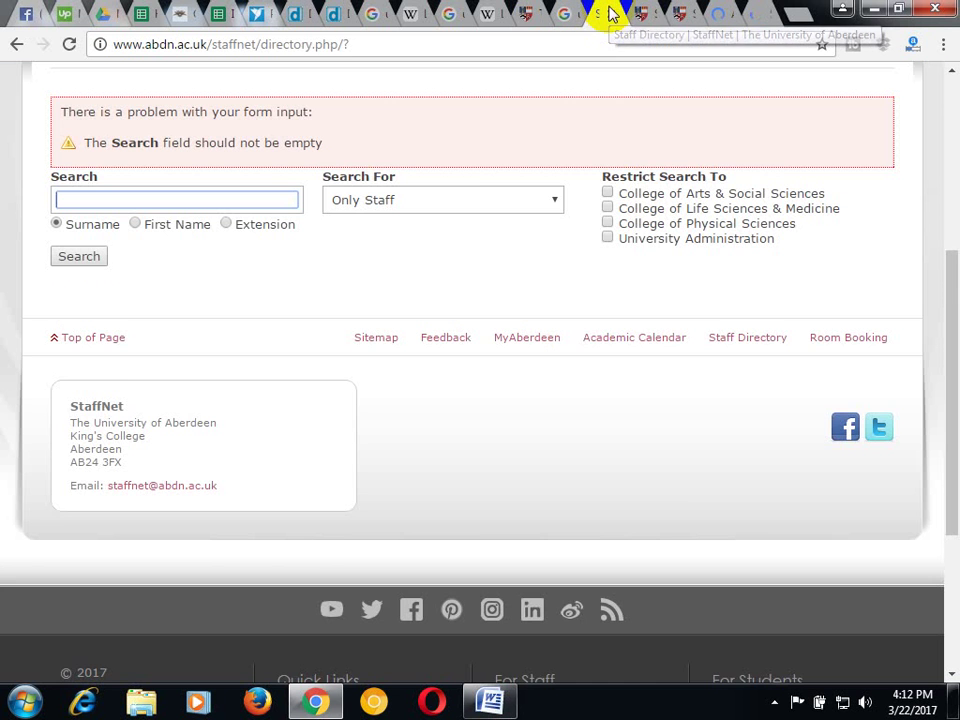
pyautogui.click(645, 12)
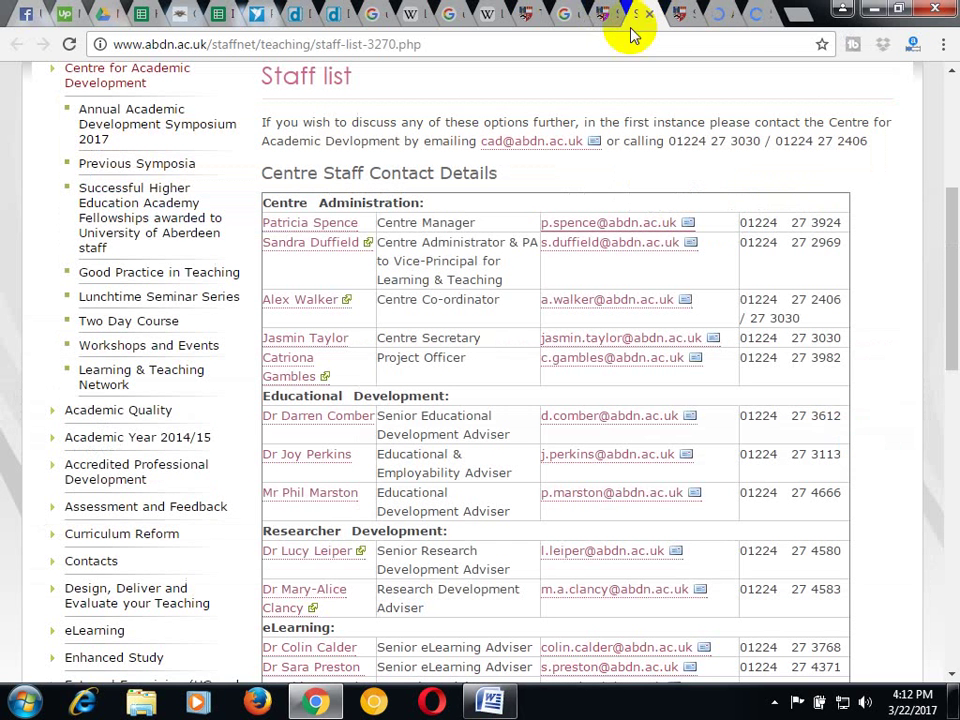
pyautogui.rightClick(588, 250)
pyautogui.click(634, 358)
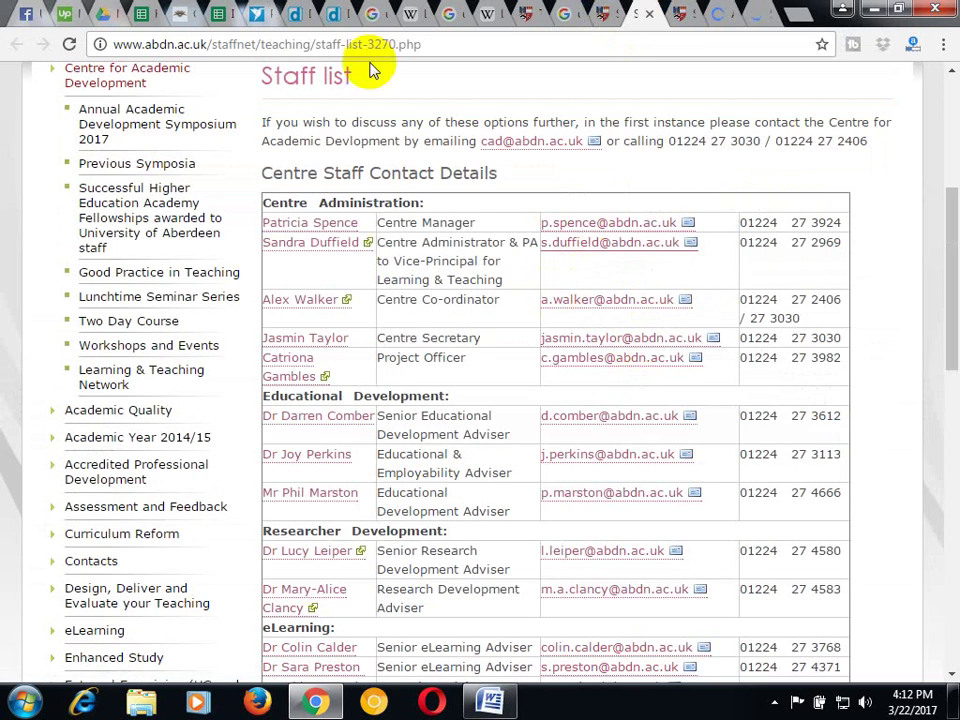
pyautogui.click(305, 18)
pyautogui.click(718, 125)
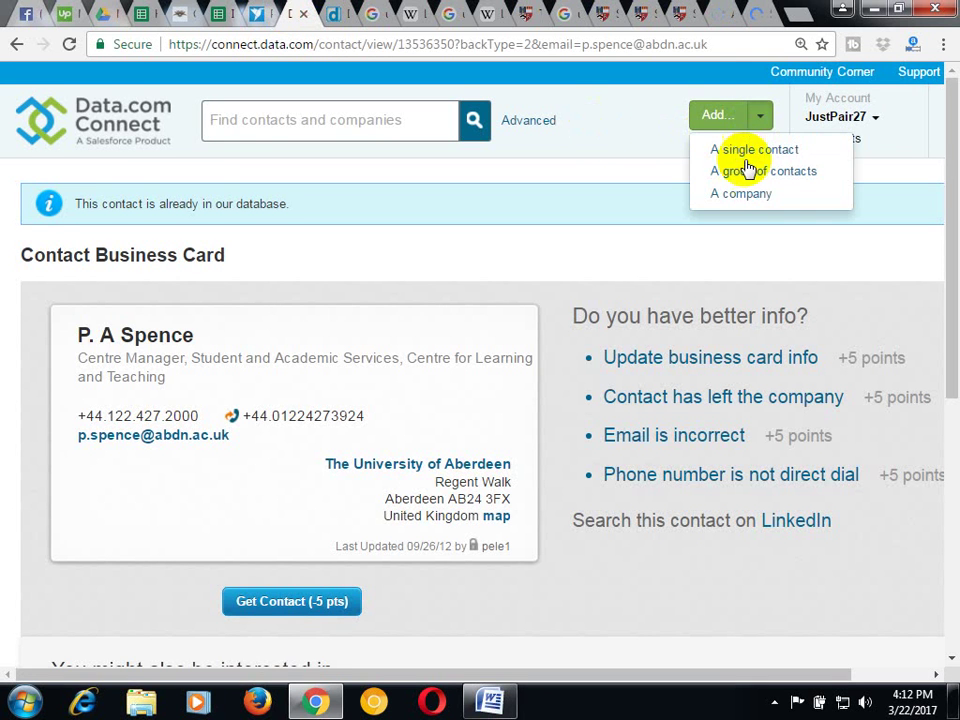
pyautogui.click(745, 150)
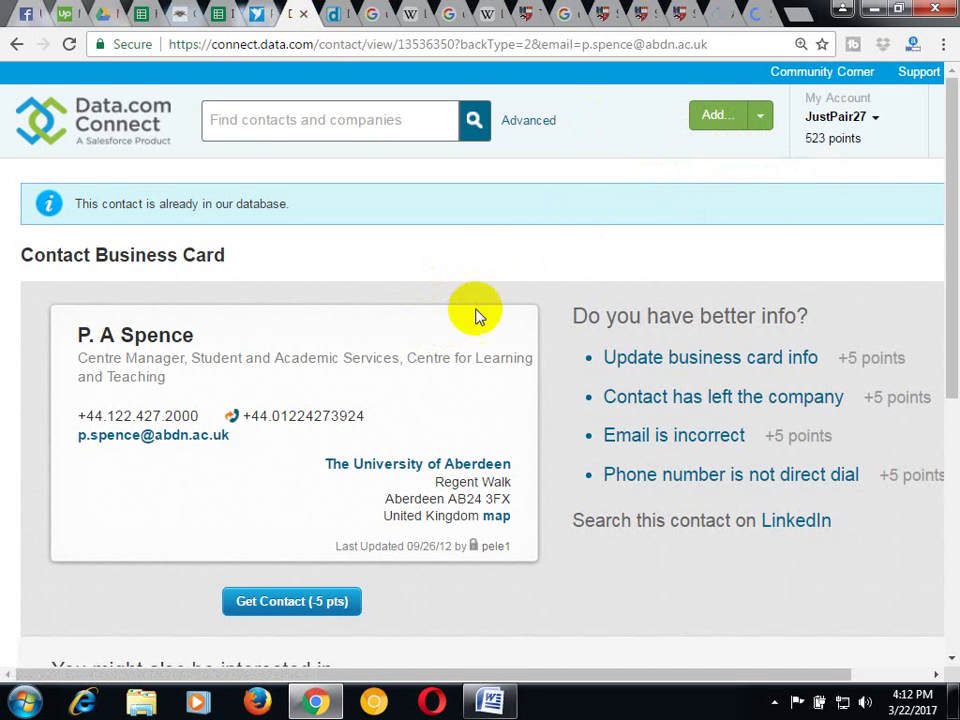
pyautogui.click(763, 119)
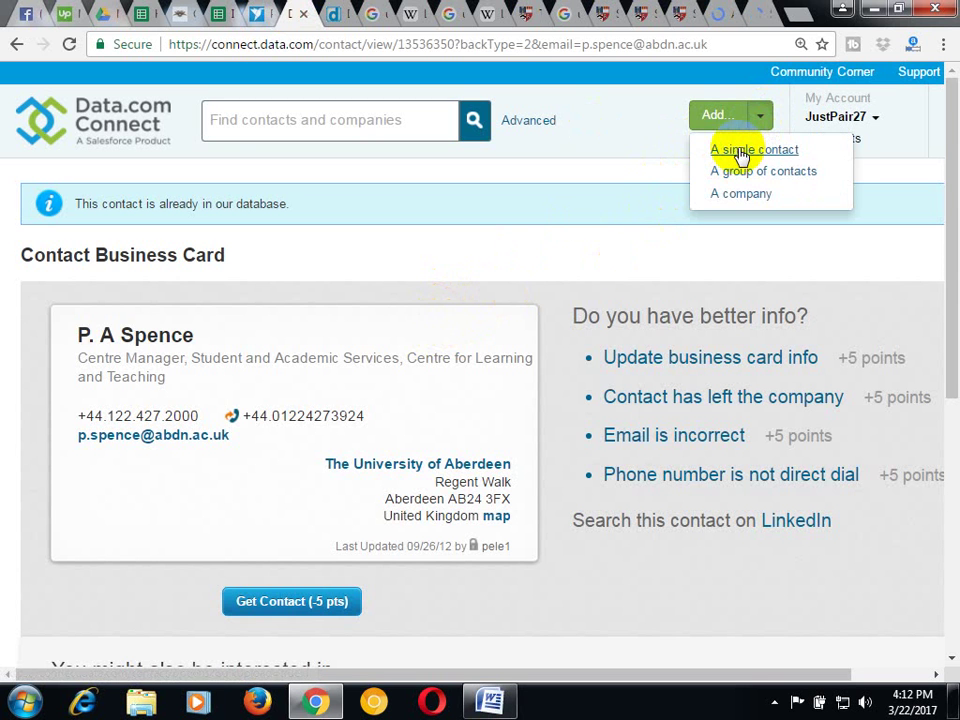
pyautogui.click(740, 151)
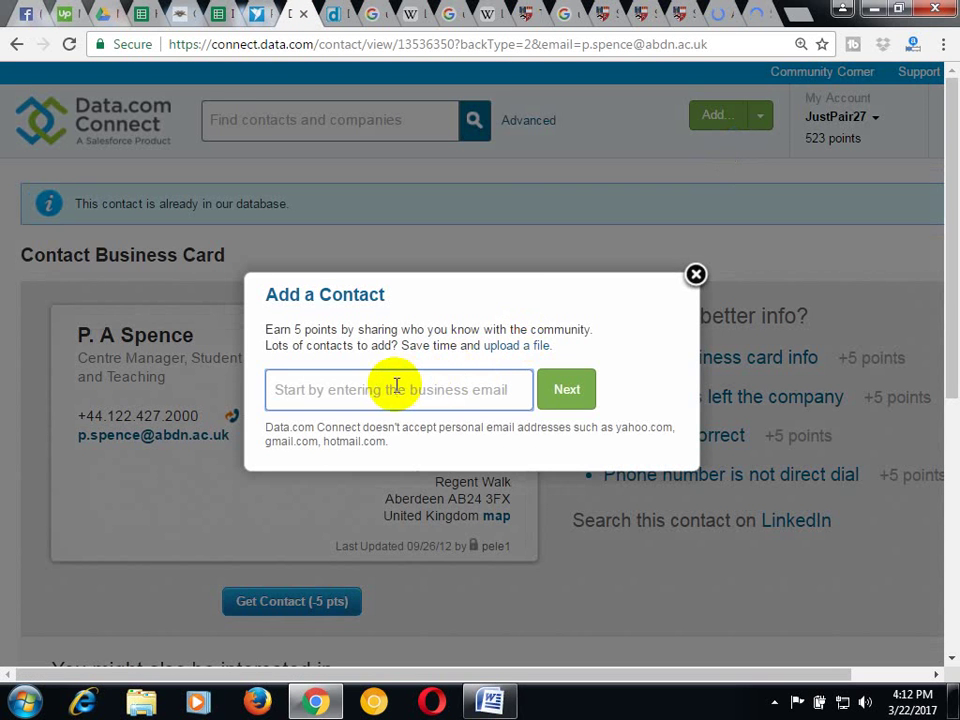
pyautogui.rightClick(395, 389)
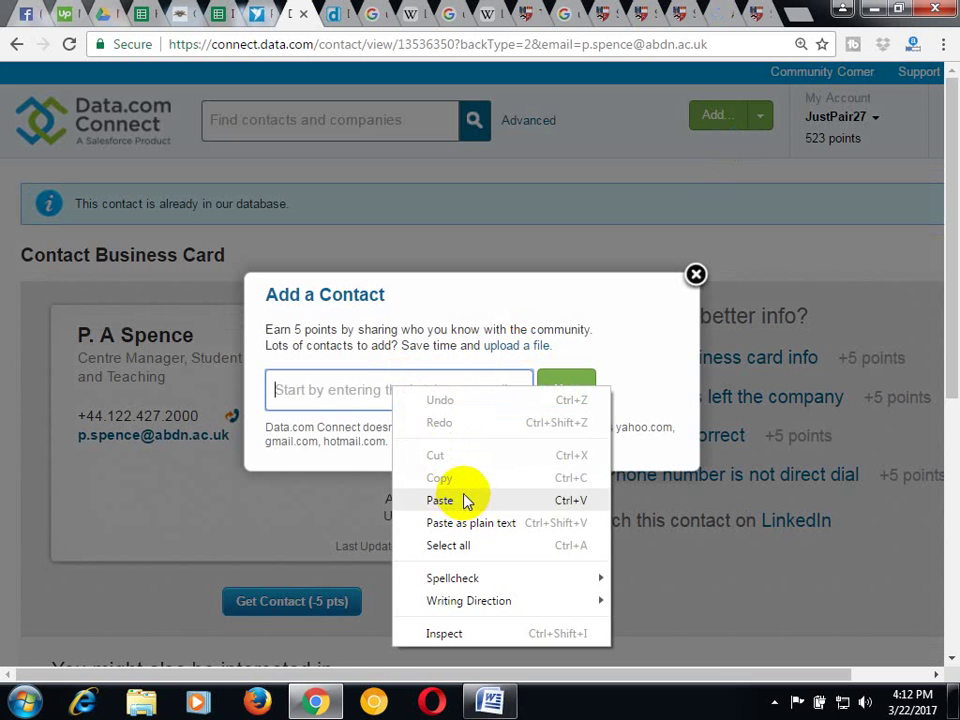
pyautogui.click(463, 501)
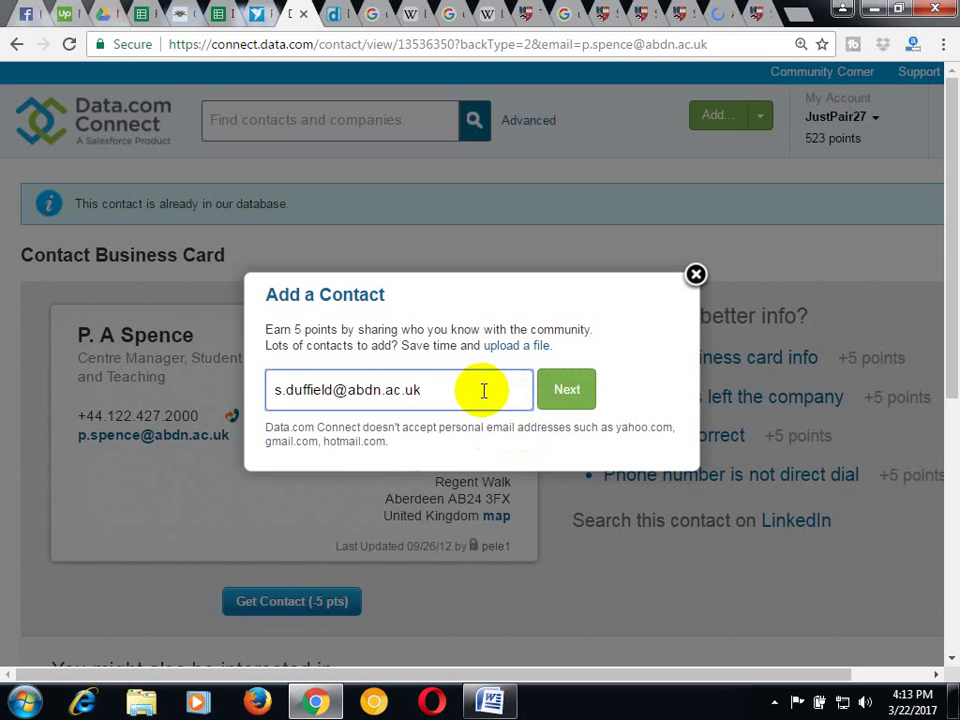
pyautogui.click(566, 383)
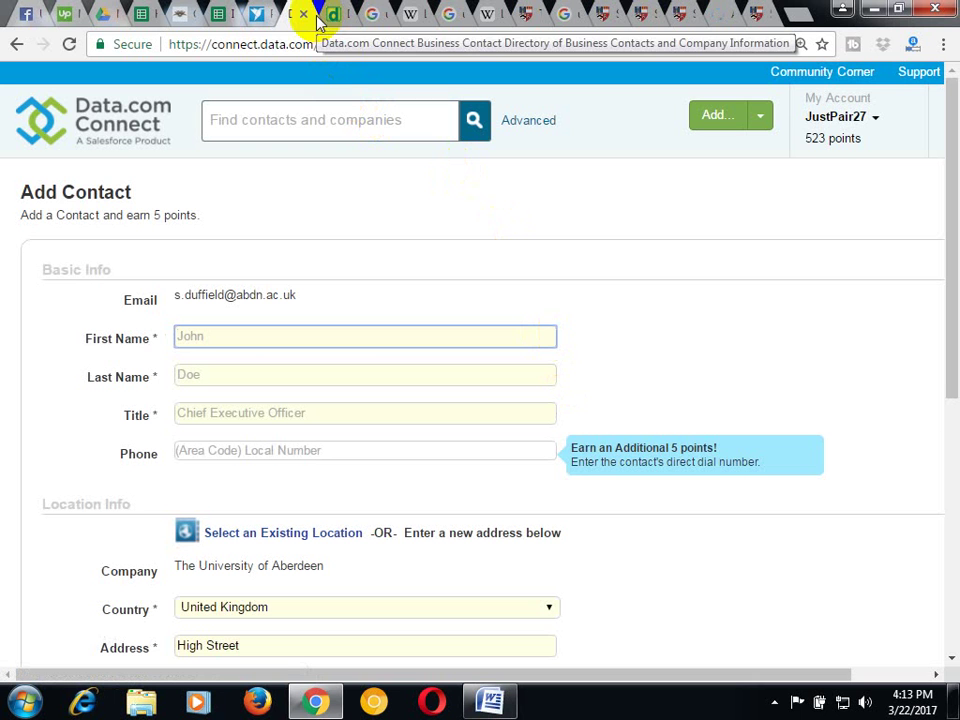
# Switch back to the StaffNet staff list and copy the Centre Administrator's details from name through phone number
pyautogui.click(643, 12)
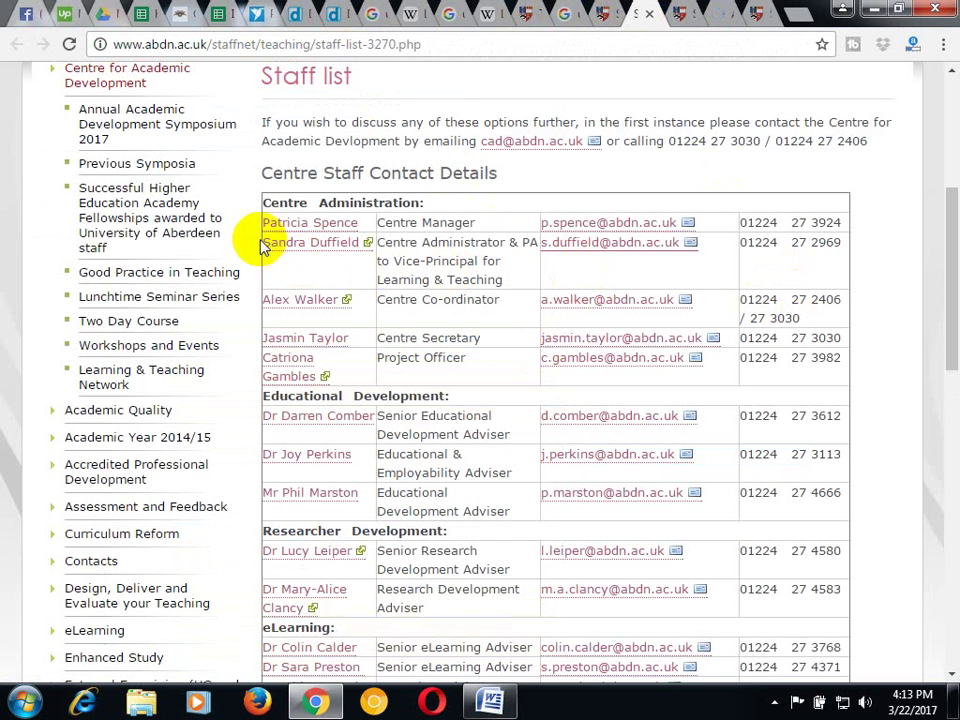
pyautogui.moveTo(268, 242); pyautogui.dragTo(321, 242)
pyautogui.click(313, 272)
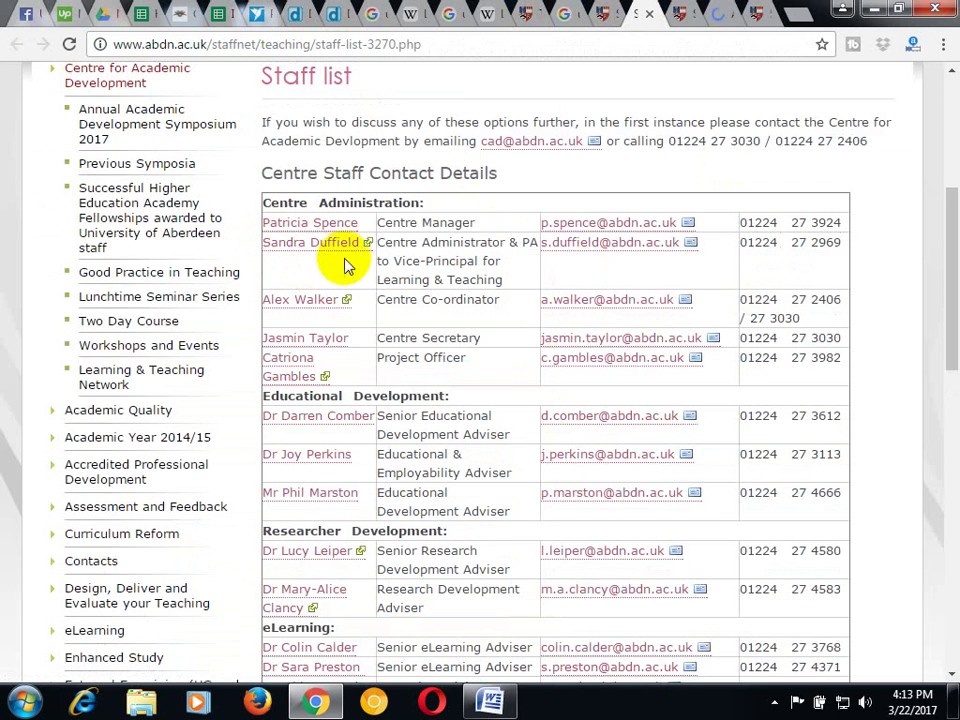
pyautogui.moveTo(360, 231); pyautogui.dragTo(327, 241)
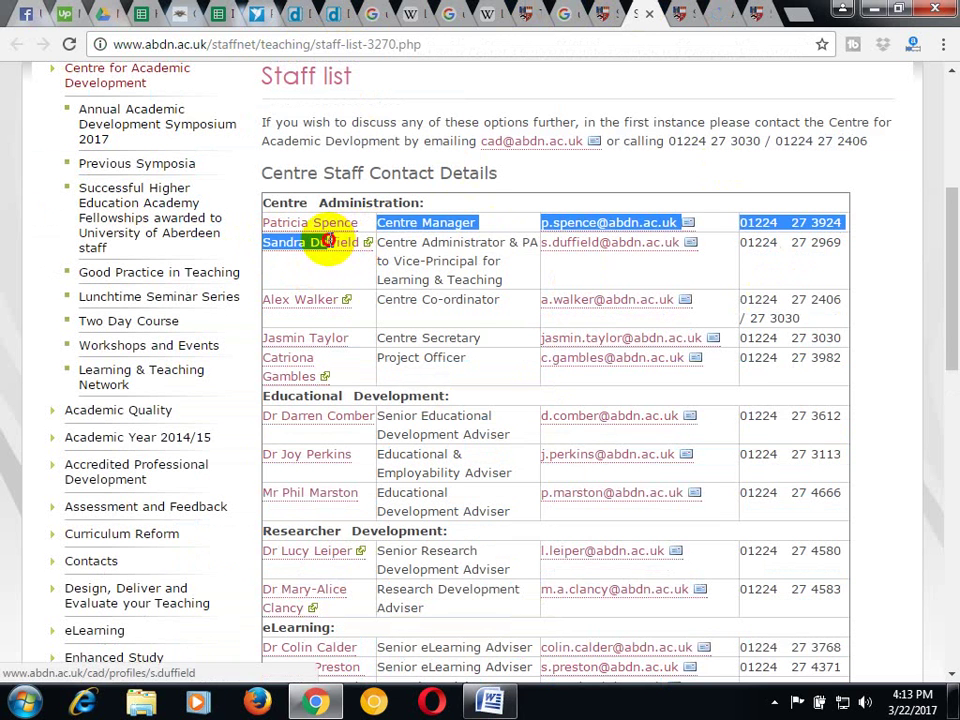
pyautogui.click(848, 248)
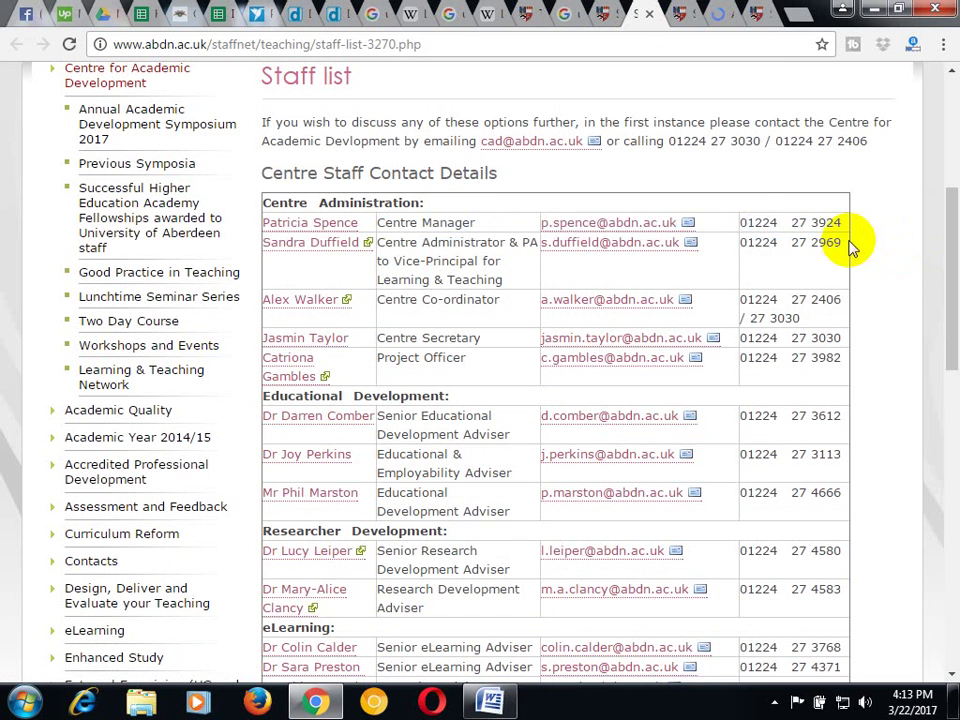
pyautogui.moveTo(848, 248); pyautogui.dragTo(279, 242)
pyautogui.rightClick(280, 242)
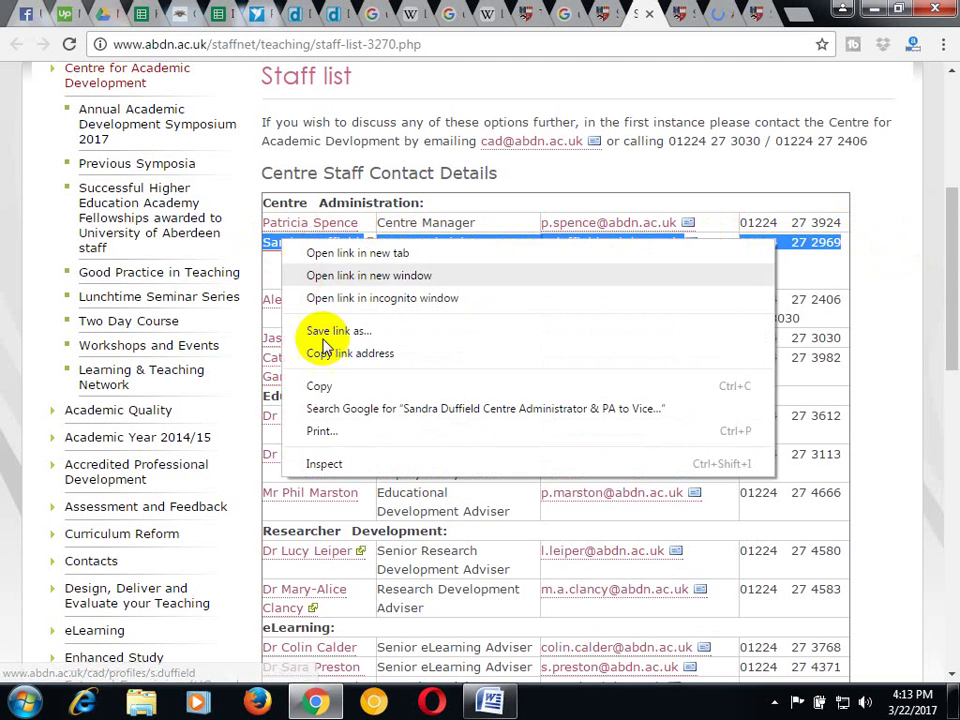
pyautogui.click(320, 388)
# Paste the copied details into the contact form's First Name and cut everything after the first name
pyautogui.click(290, 14)
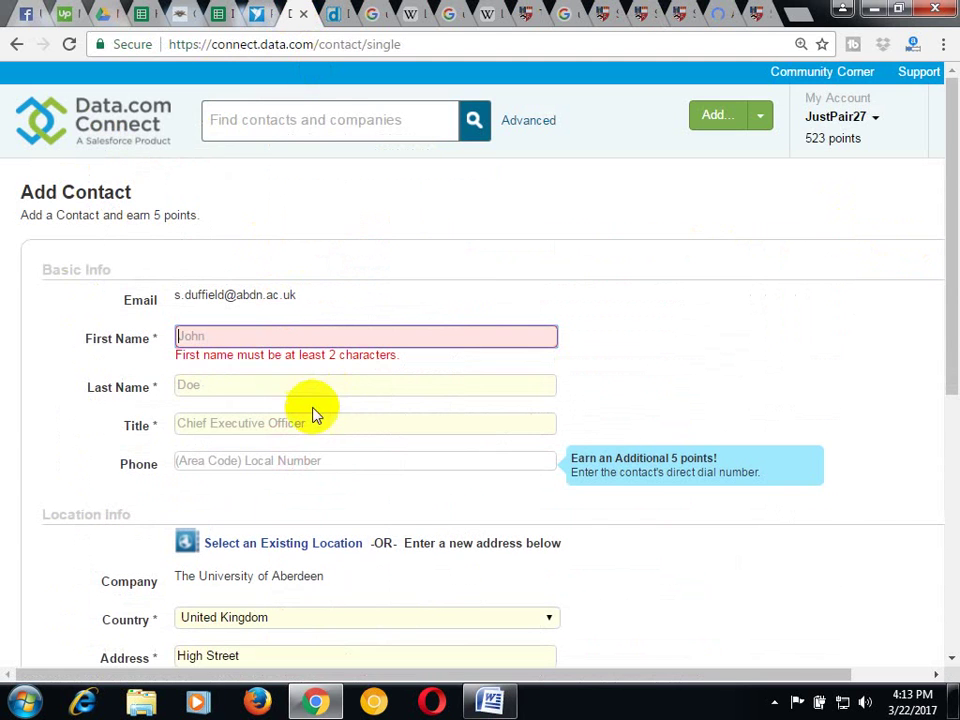
pyautogui.rightClick(248, 333)
pyautogui.click(290, 445)
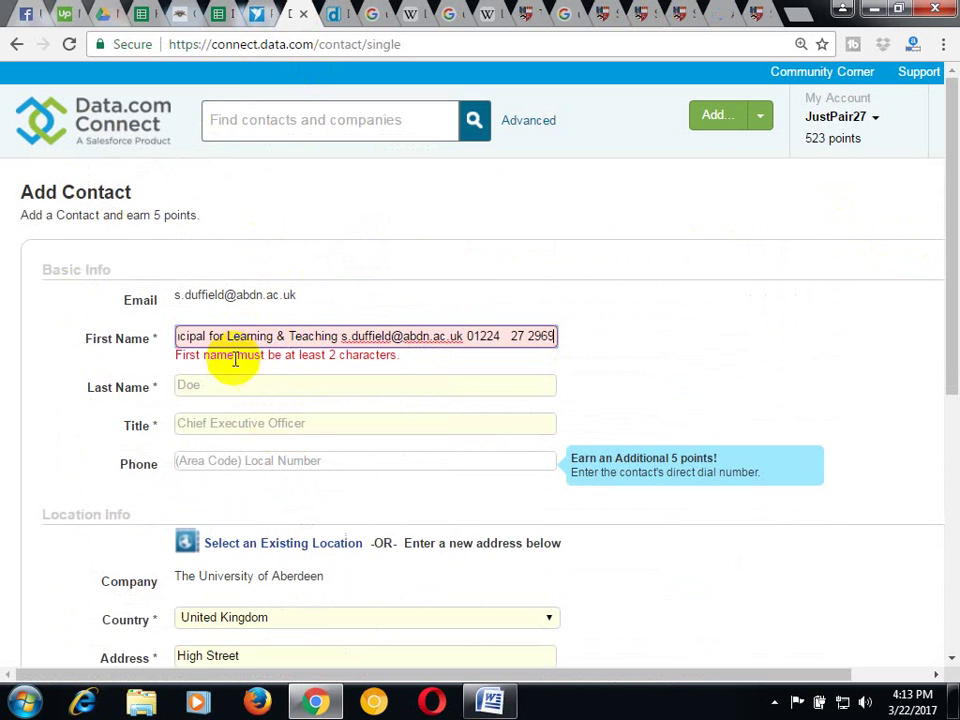
pyautogui.moveTo(223, 338); pyautogui.dragTo(64, 332)
pyautogui.click(240, 340)
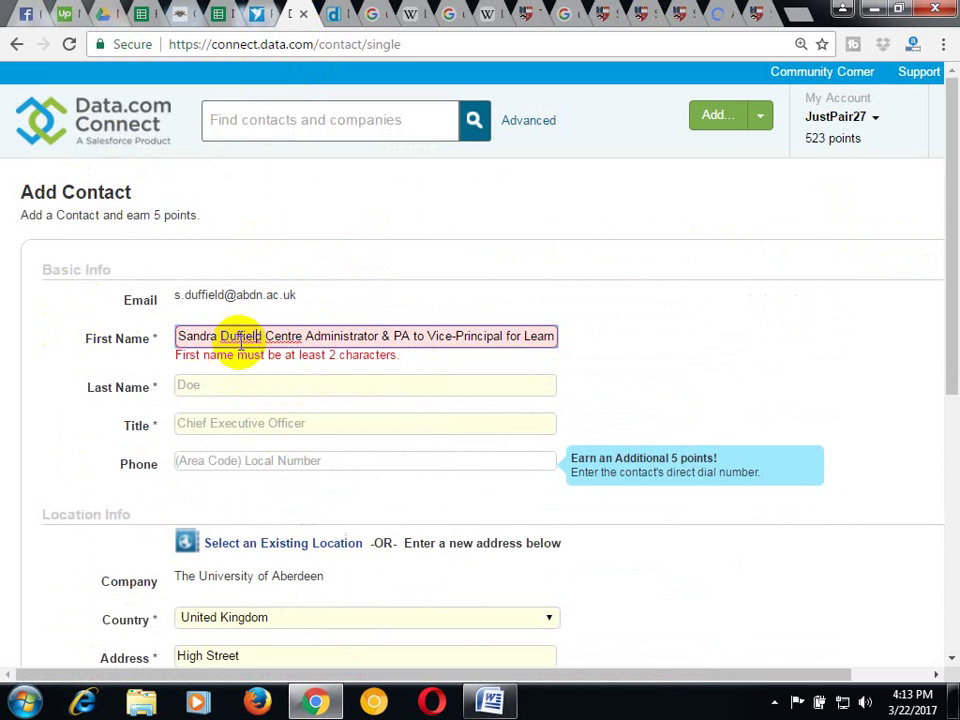
pyautogui.moveTo(221, 336); pyautogui.dragTo(533, 335)
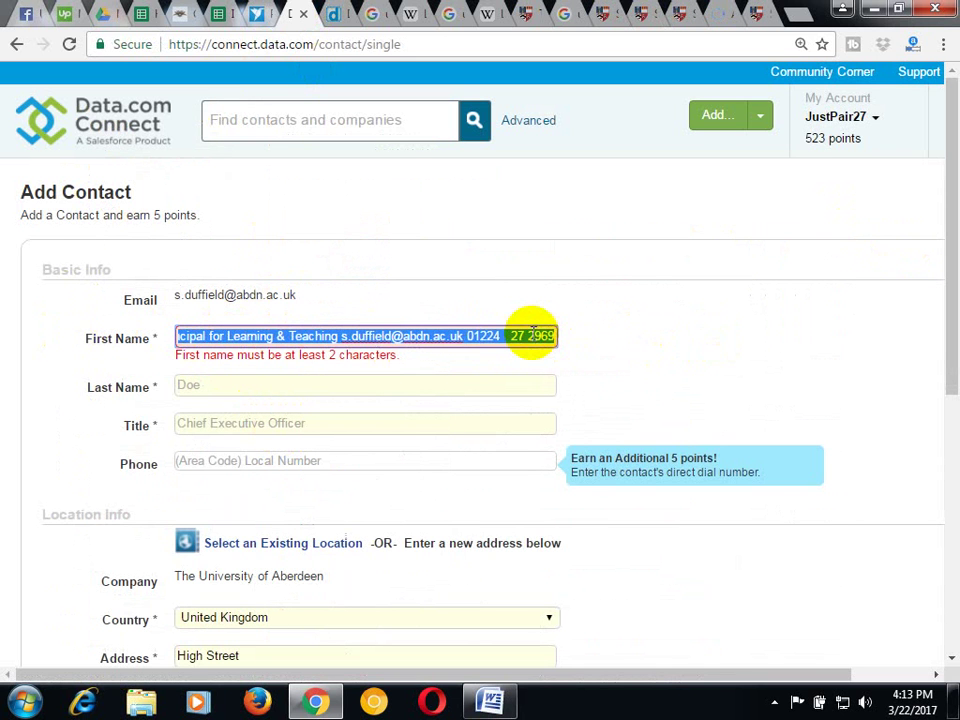
pyautogui.rightClick(533, 335)
pyautogui.click(531, 345)
# Paste the cut text into Last Name and cut everything after the surname
pyautogui.click(250, 388)
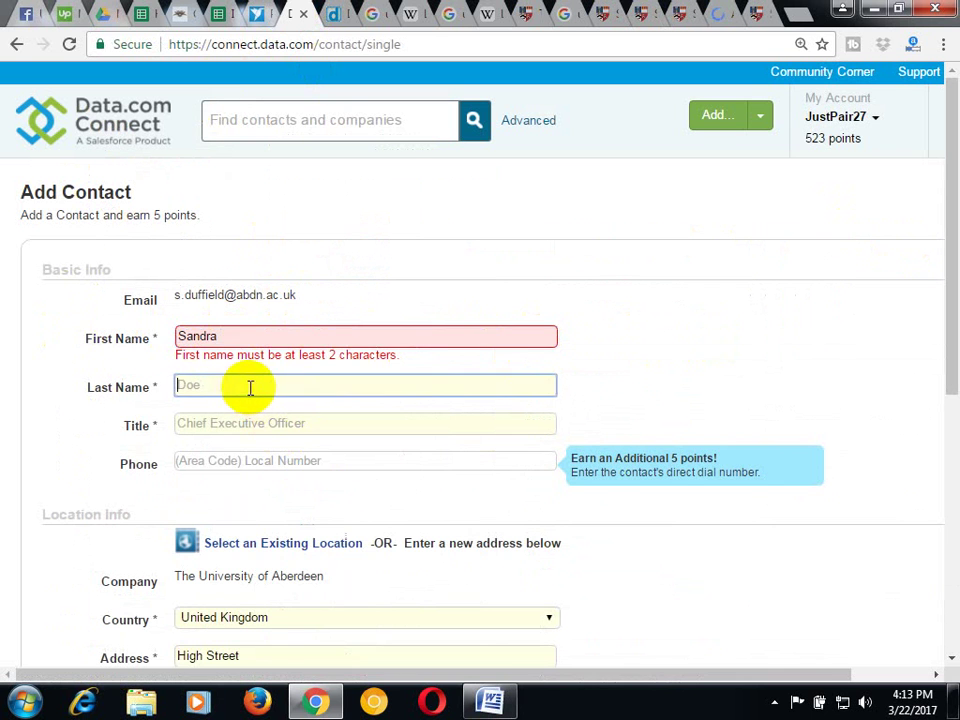
pyautogui.rightClick(251, 388)
pyautogui.click(296, 501)
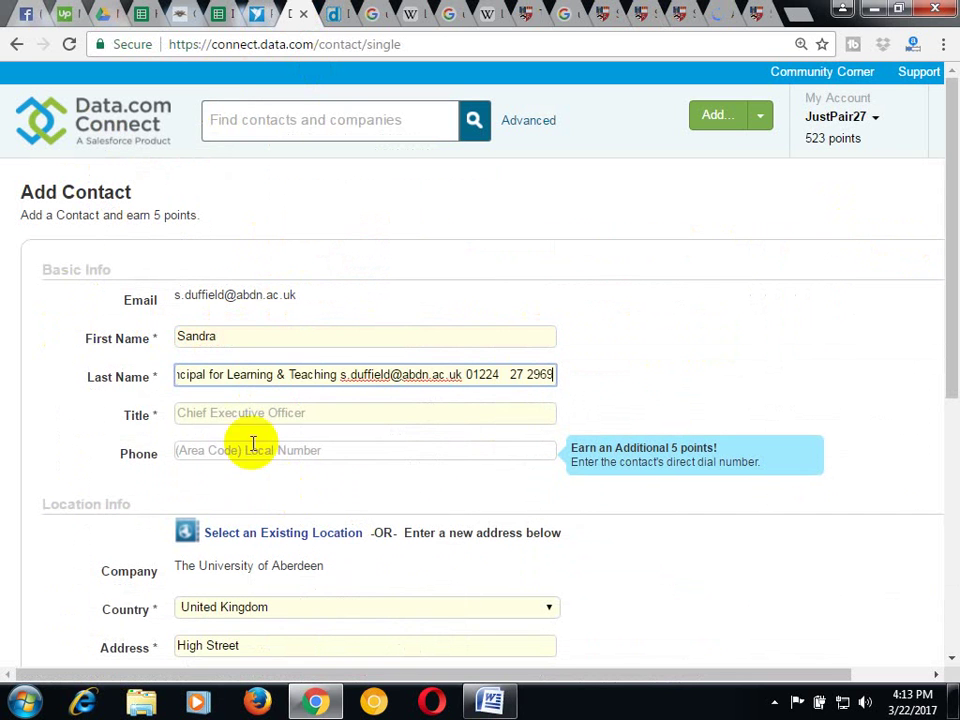
pyautogui.moveTo(219, 381); pyautogui.dragTo(47, 377)
pyautogui.click(236, 377)
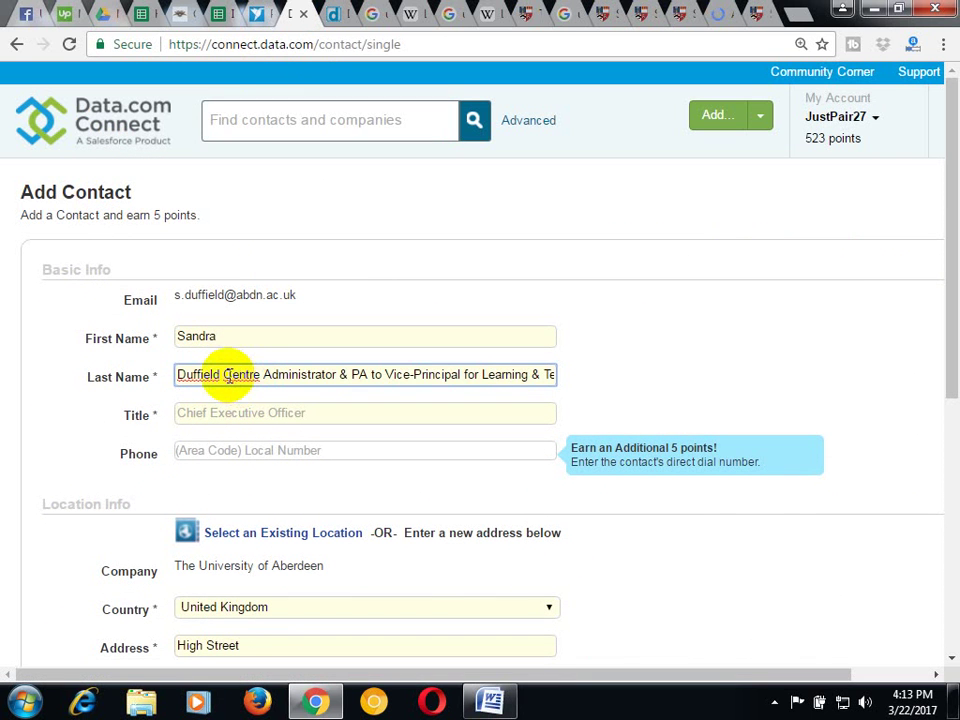
pyautogui.moveTo(231, 375); pyautogui.dragTo(718, 369)
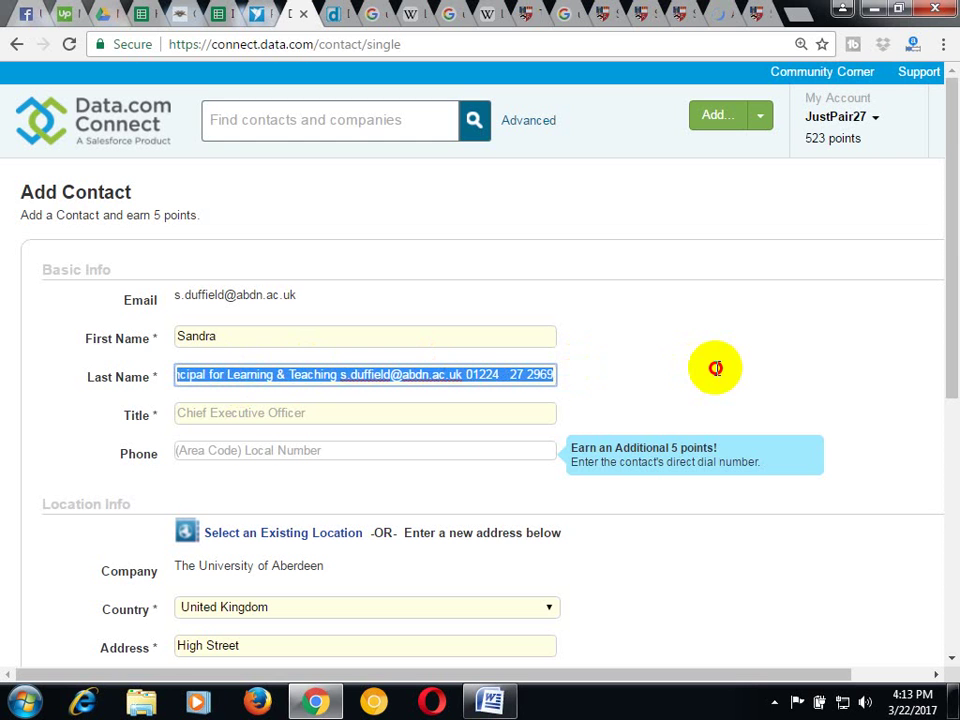
pyautogui.rightClick(470, 370)
pyautogui.click(497, 386)
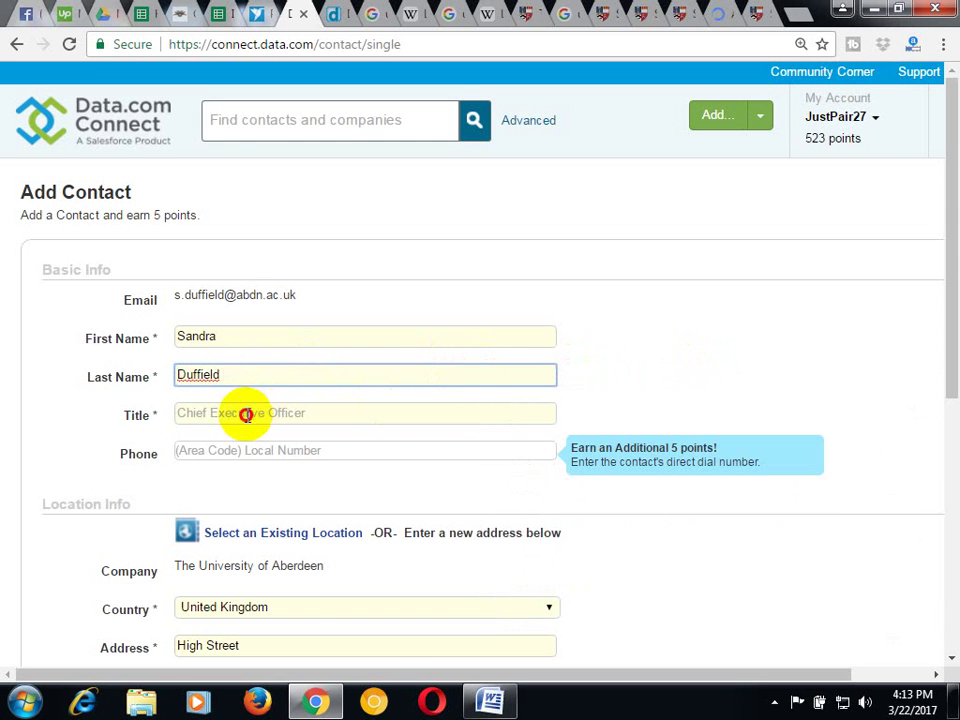
# Paste the cut text "Centre Administrator & PA to Vice-Principal for Learning & Teaching" into Title and delete the email address from it
pyautogui.click(246, 415)
pyautogui.rightClick(248, 416)
pyautogui.click(300, 529)
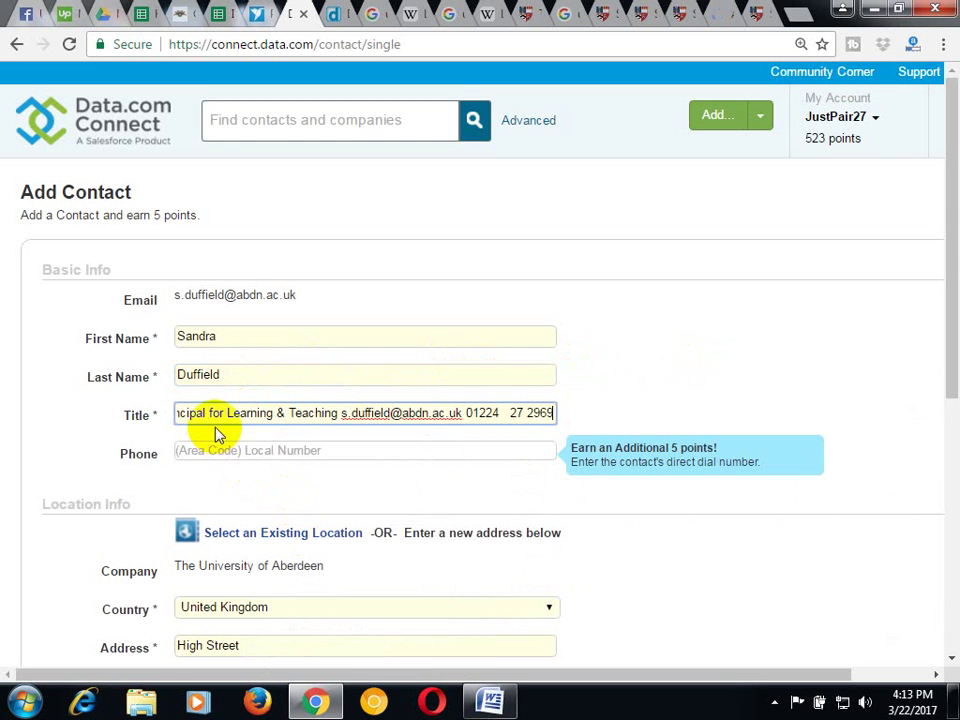
pyautogui.moveTo(207, 414); pyautogui.dragTo(118, 411)
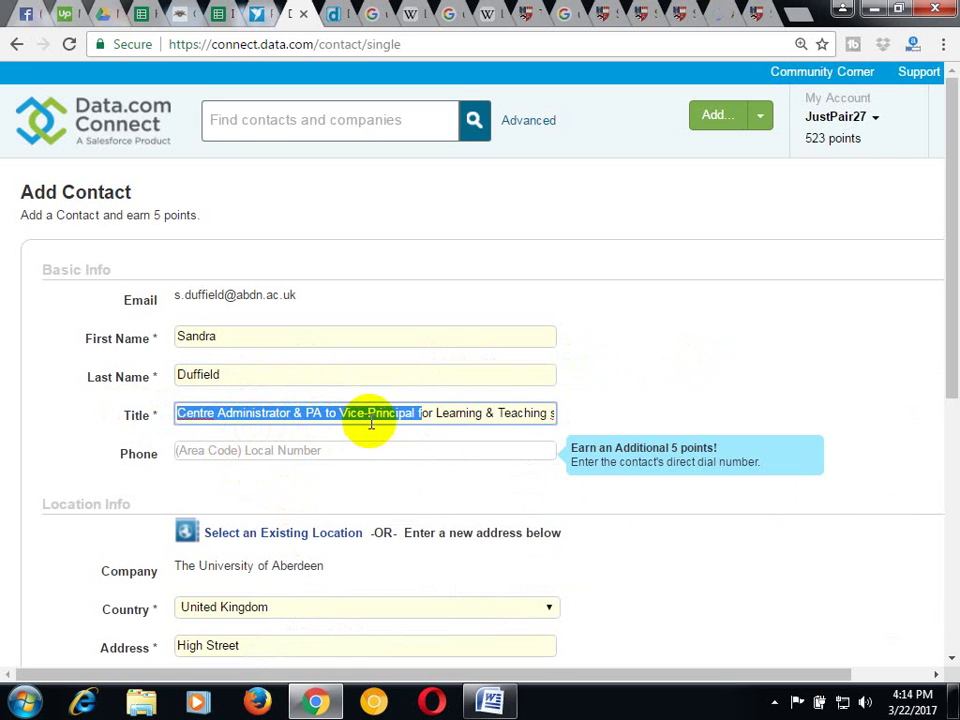
pyautogui.click(428, 421)
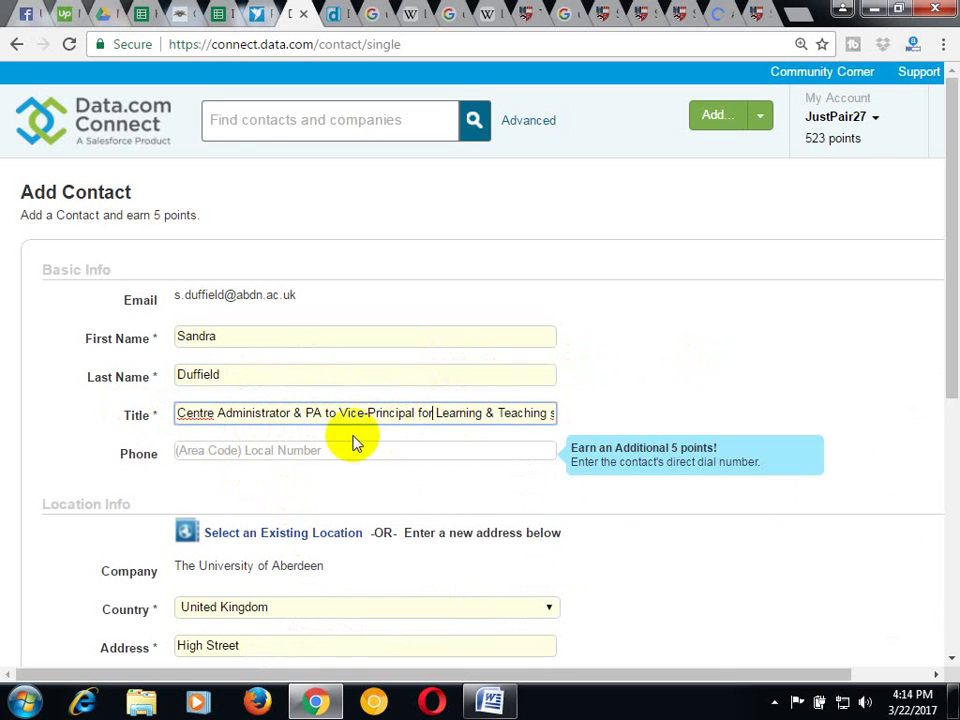
pyautogui.moveTo(338, 414); pyautogui.dragTo(590, 422)
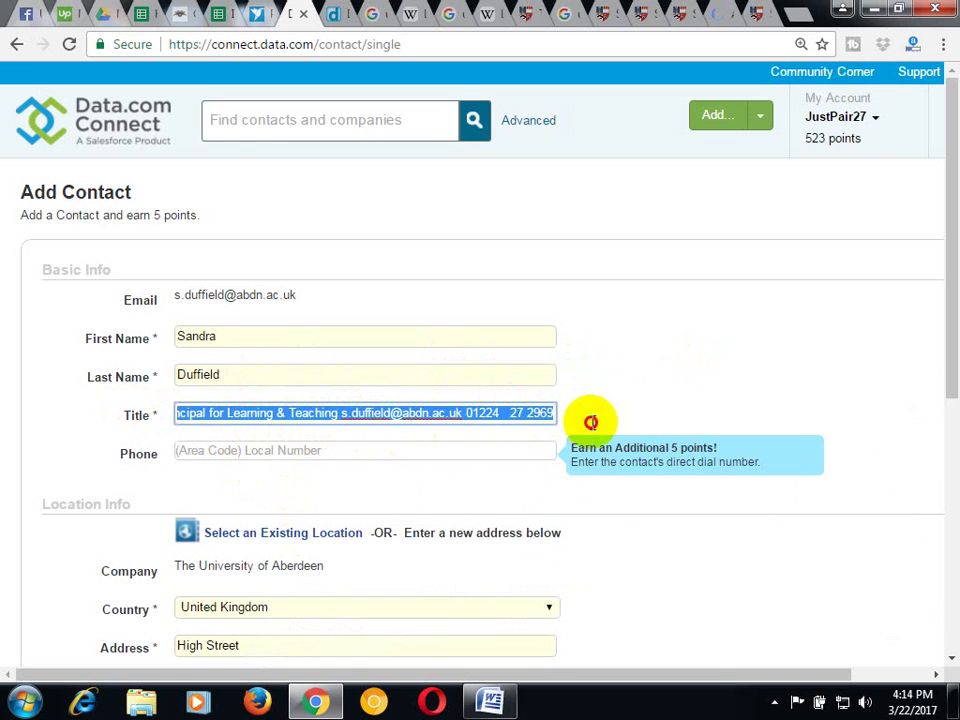
pyautogui.click(347, 418)
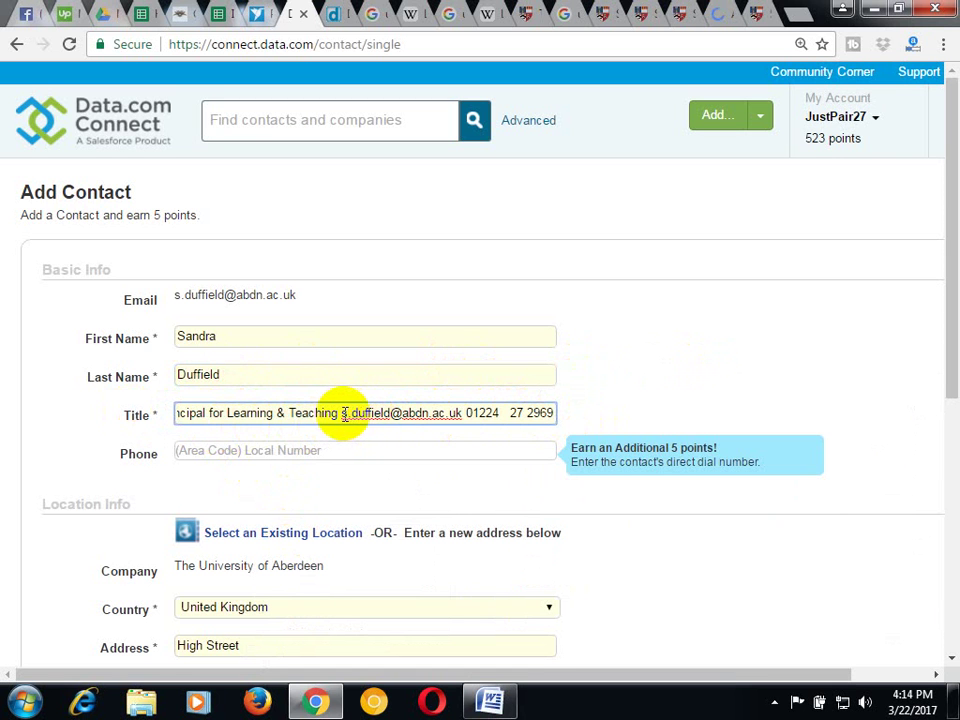
pyautogui.moveTo(343, 414); pyautogui.dragTo(620, 426)
pyautogui.press('BackSpace')
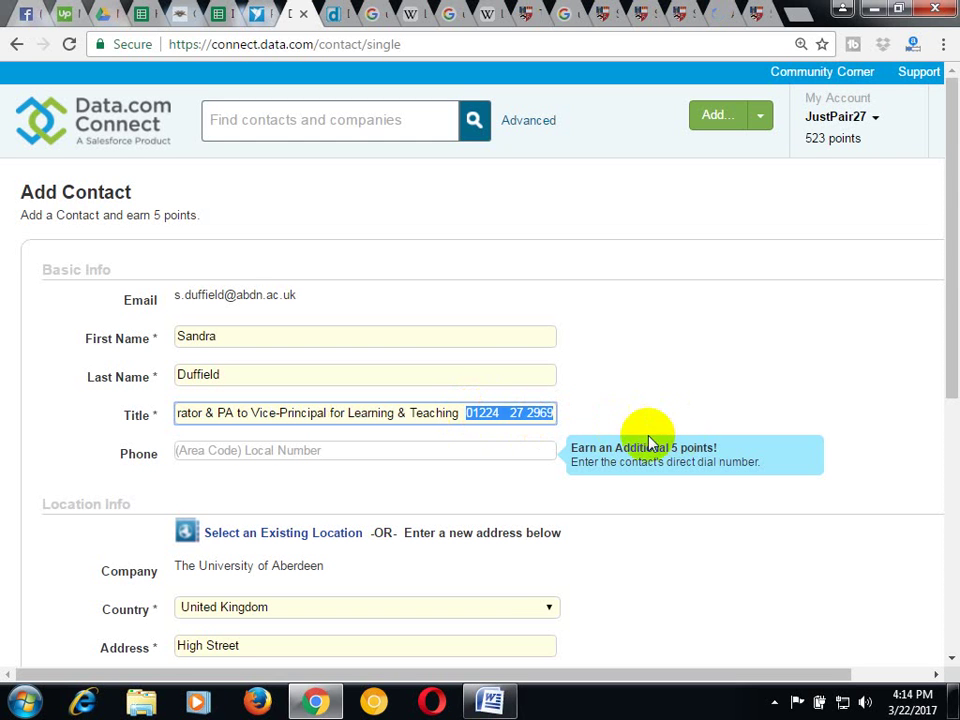
# Move the contact's phone number from the Title into the Phone field and review the location details
pyautogui.rightClick(524, 419)
pyautogui.click(546, 434)
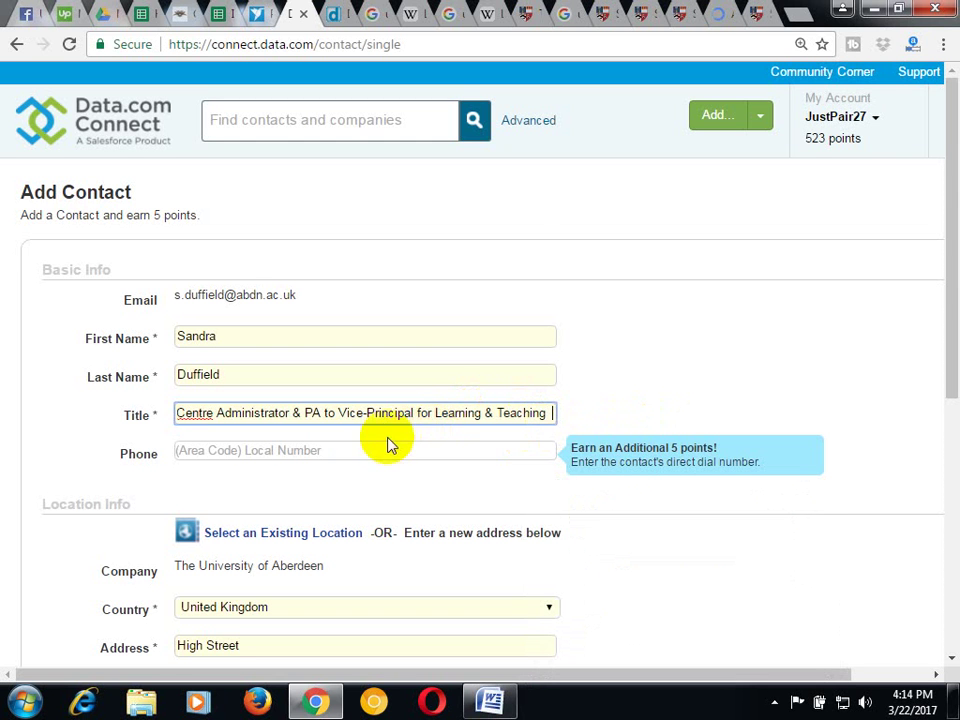
pyautogui.click(349, 452)
pyautogui.rightClick(351, 456)
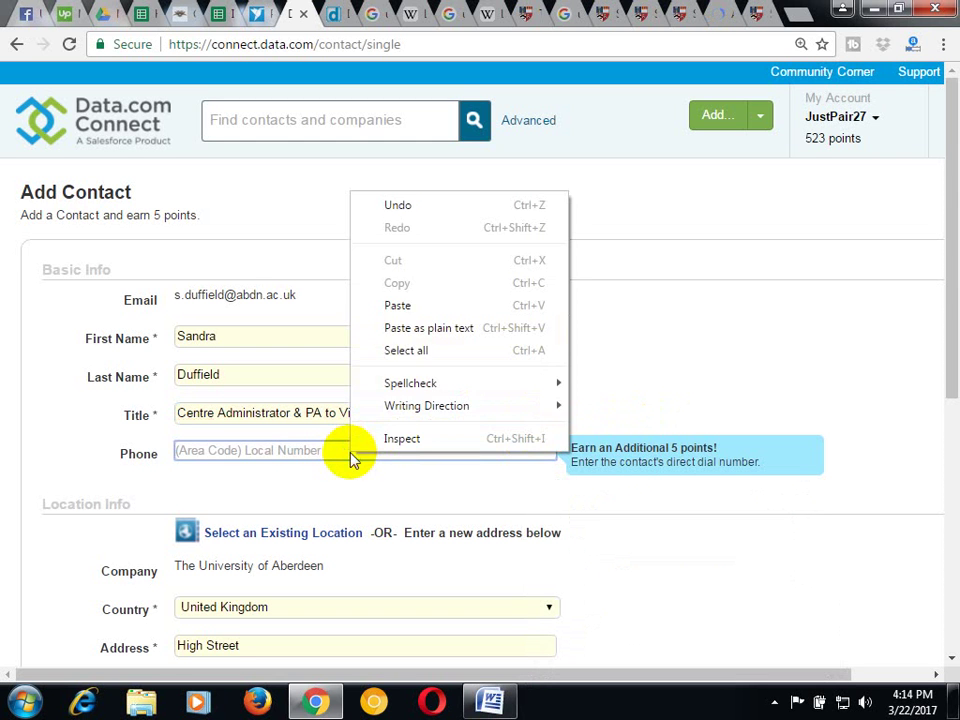
pyautogui.click(401, 306)
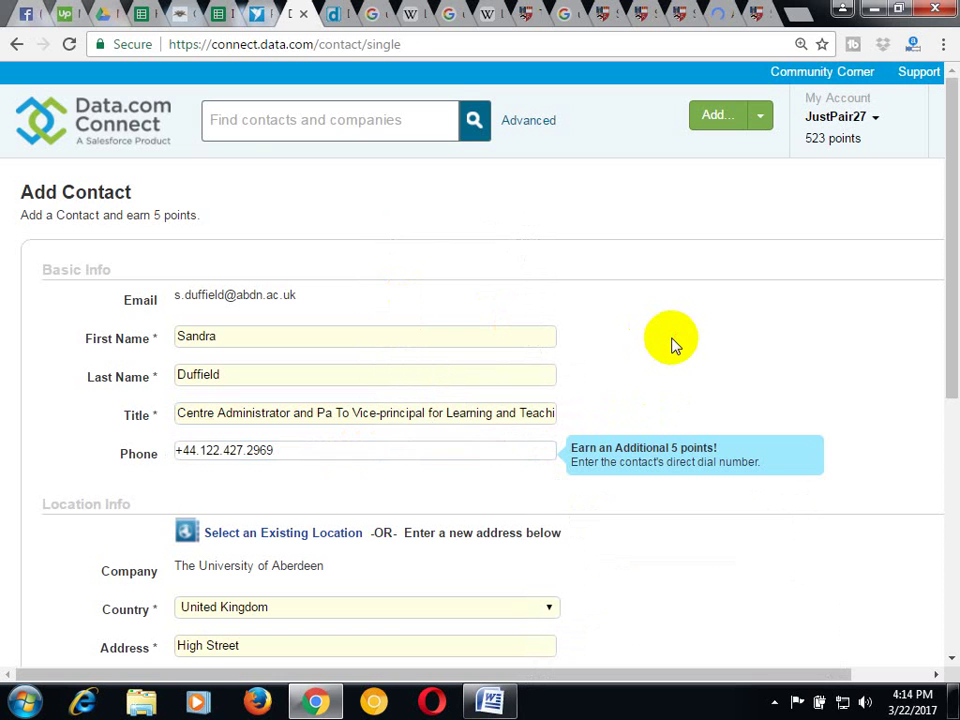
pyautogui.scroll(-3, 888, 532)
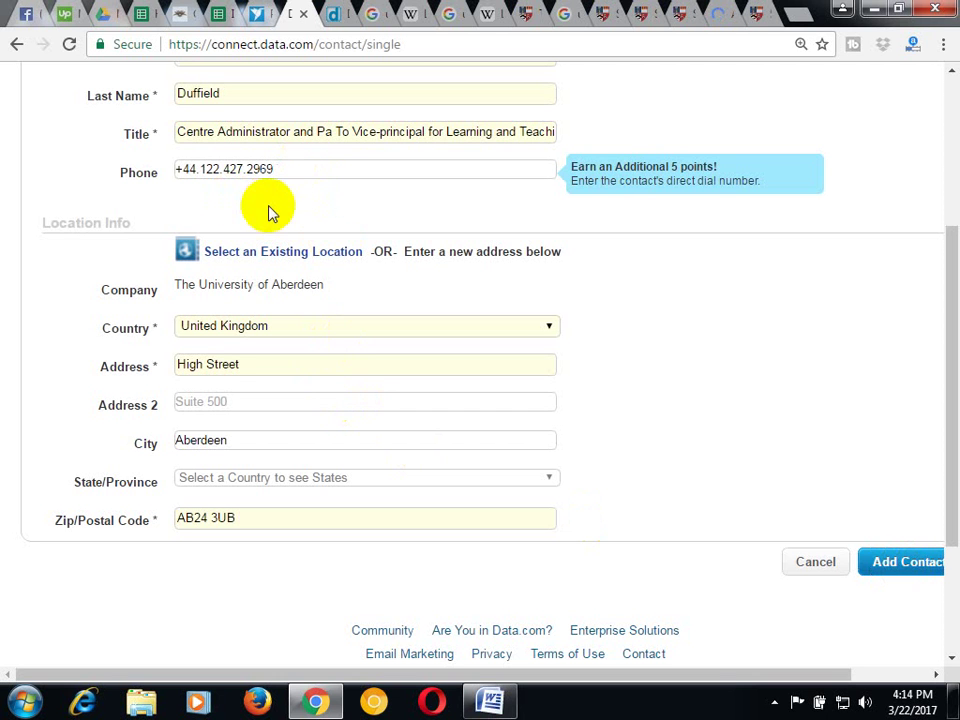
pyautogui.scroll(1, 305, 228)
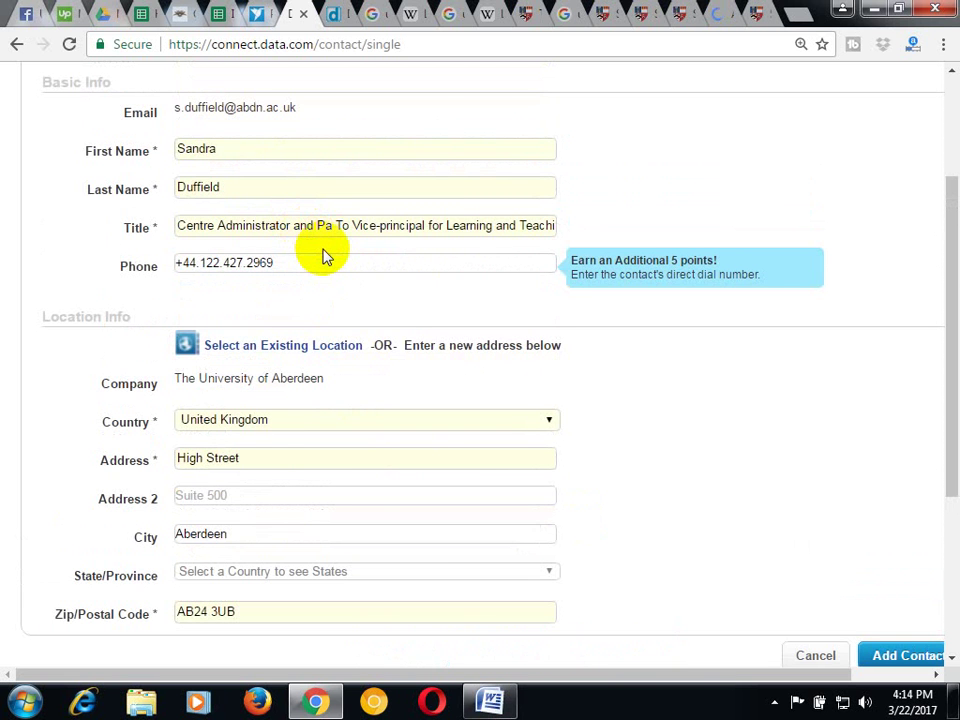
# Check the remaining location details and submit the new University of Aberdeen contact
pyautogui.scroll(-2, 949, 484)
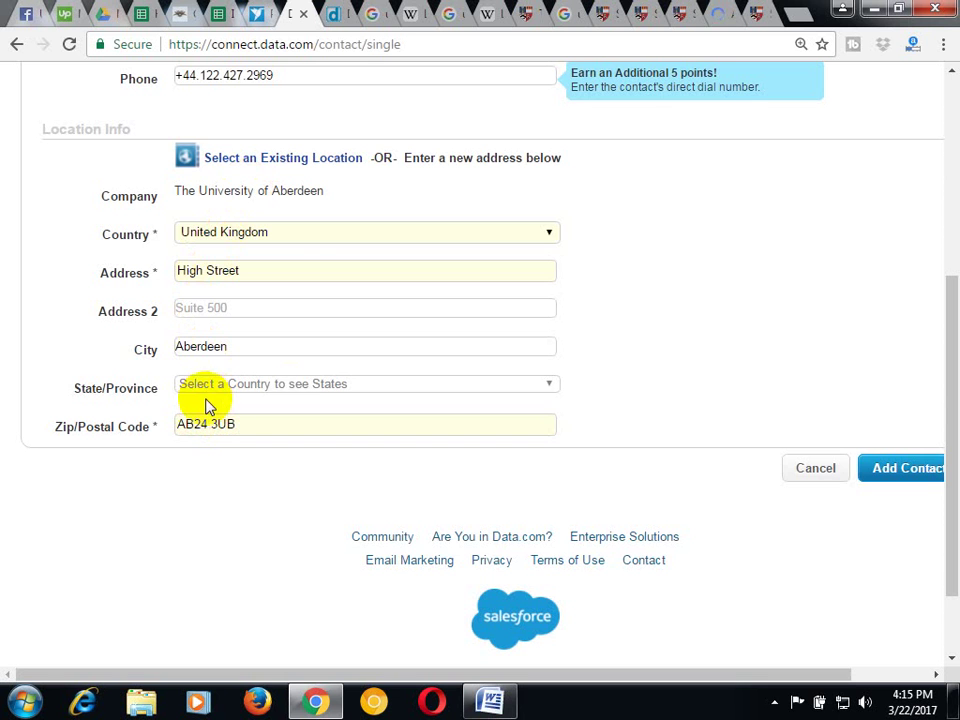
pyautogui.click(884, 470)
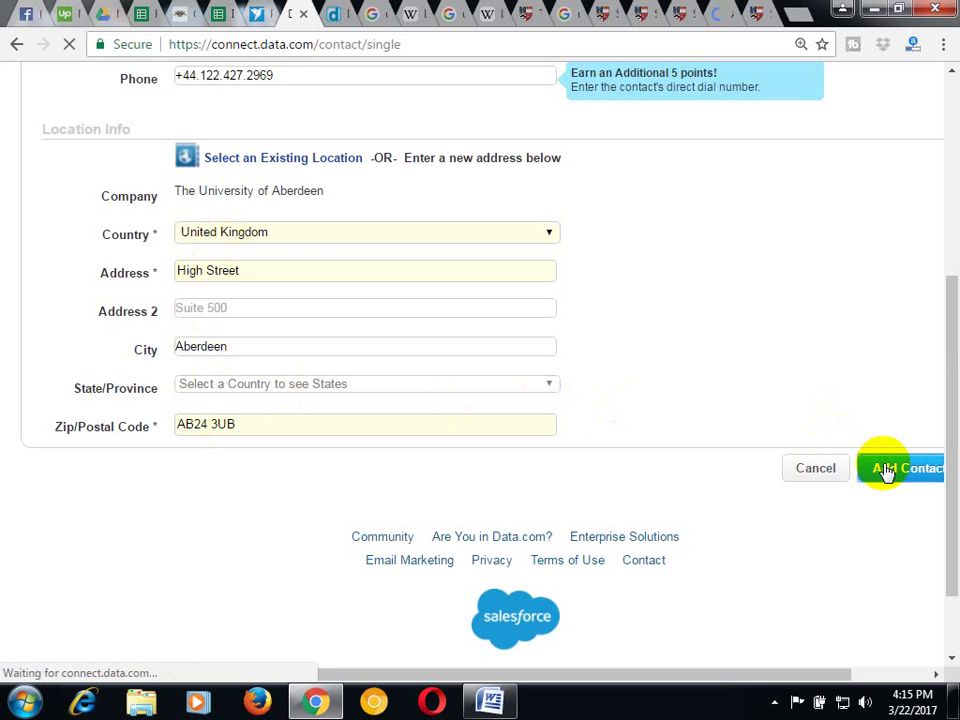
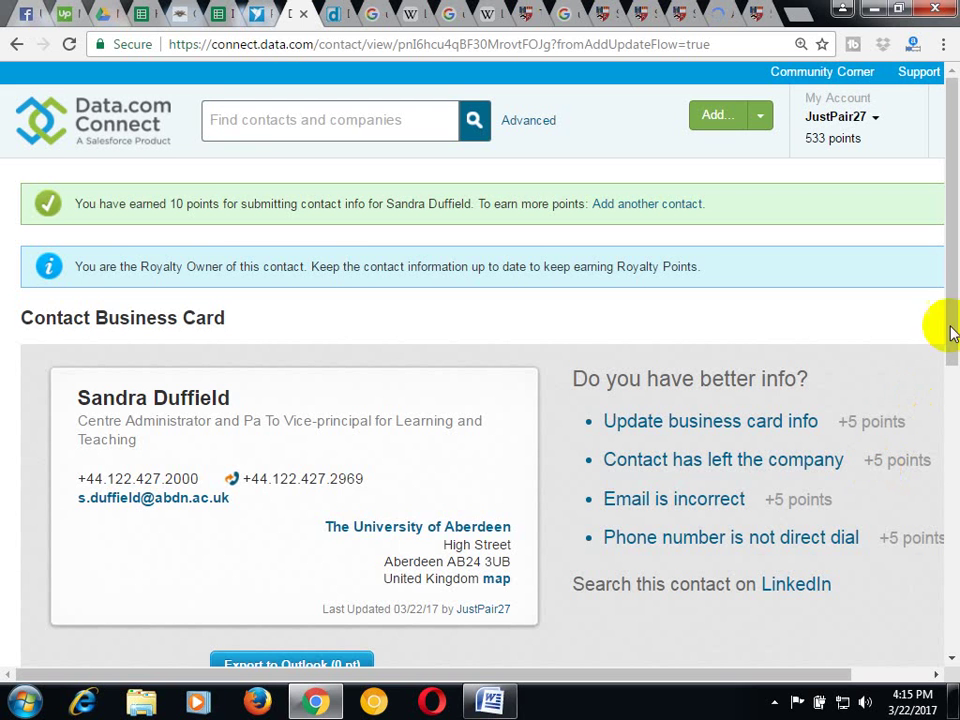
# Revisit the University of Aberdeen staff list and the StaffNet directory search page
pyautogui.click(646, 12)
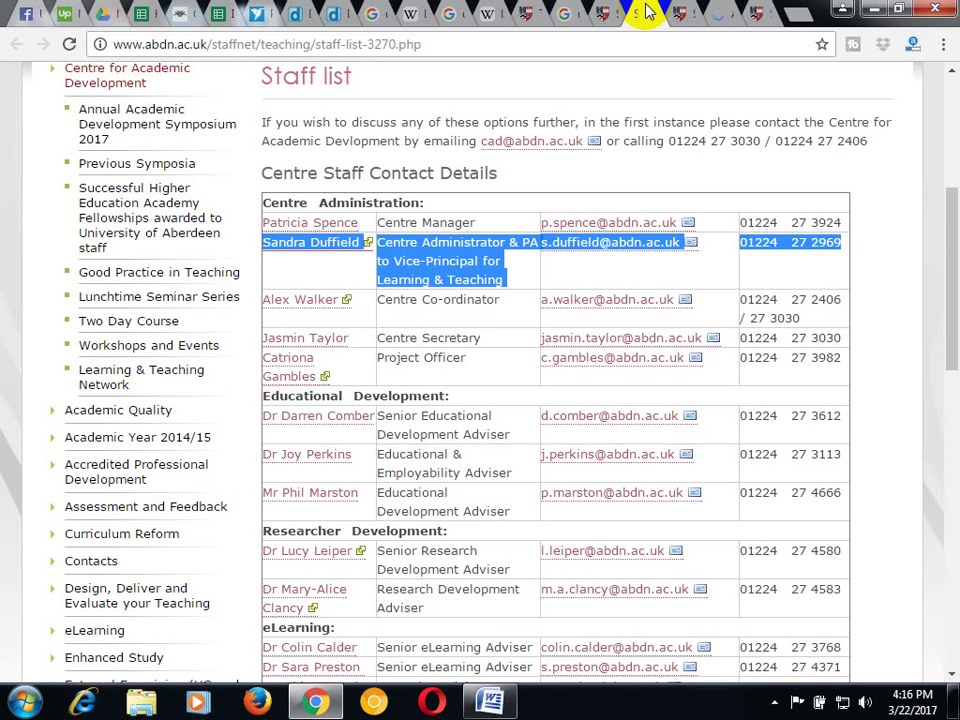
pyautogui.moveTo(648, 12); pyautogui.dragTo(606, 11)
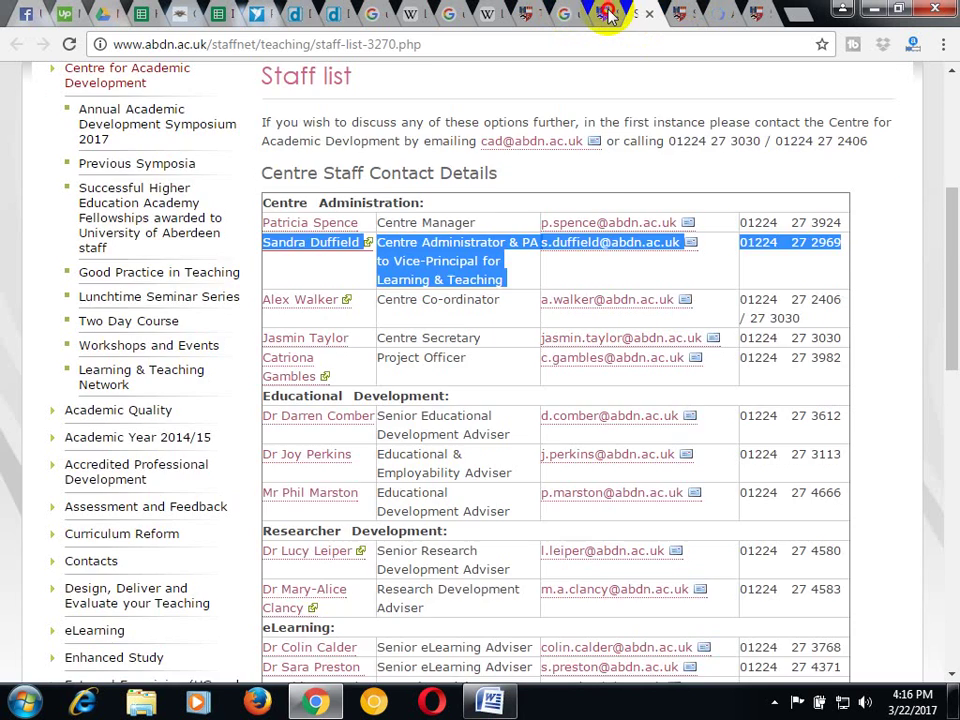
pyautogui.click(602, 12)
pyautogui.click(296, 44)
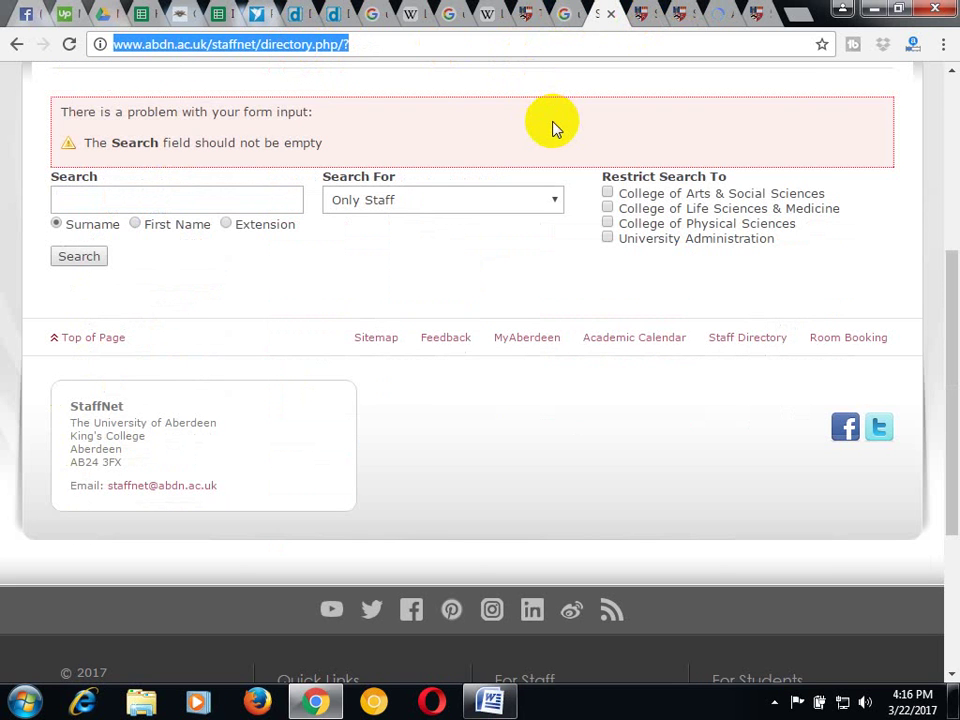
pyautogui.click(775, 702)
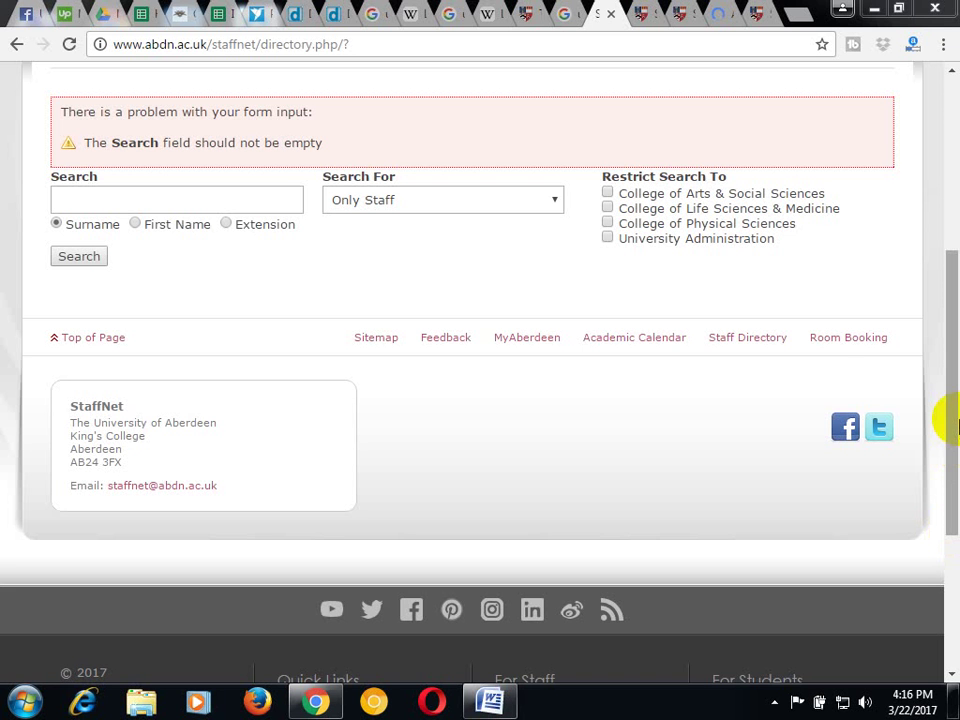
# Close the second Data.com page and the "usa state list" Google results
pyautogui.click(336, 15)
pyautogui.click(343, 15)
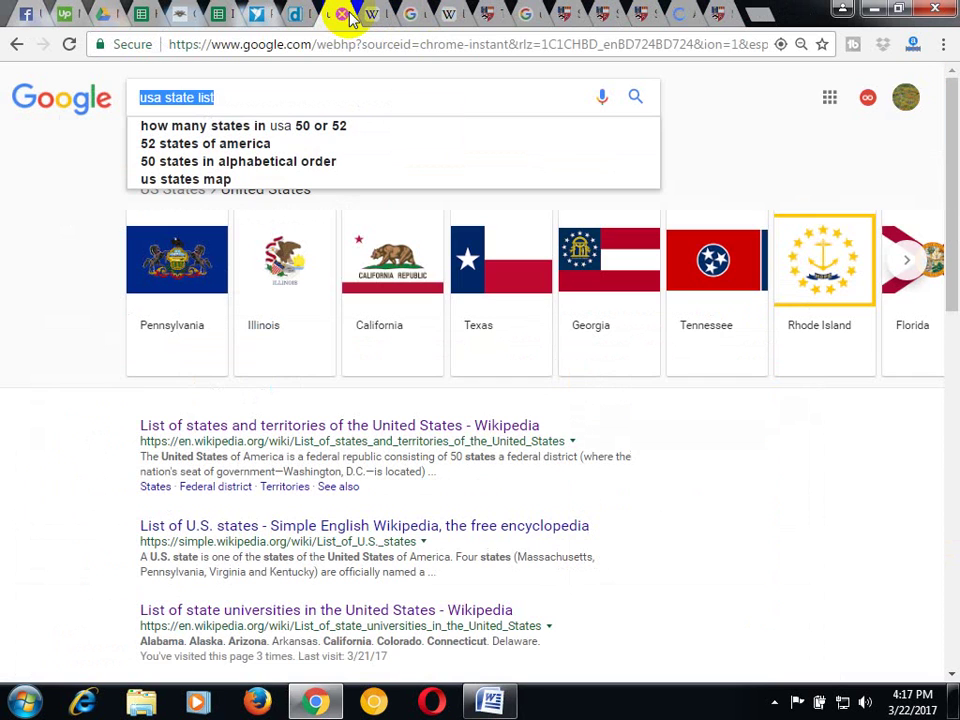
pyautogui.click(343, 15)
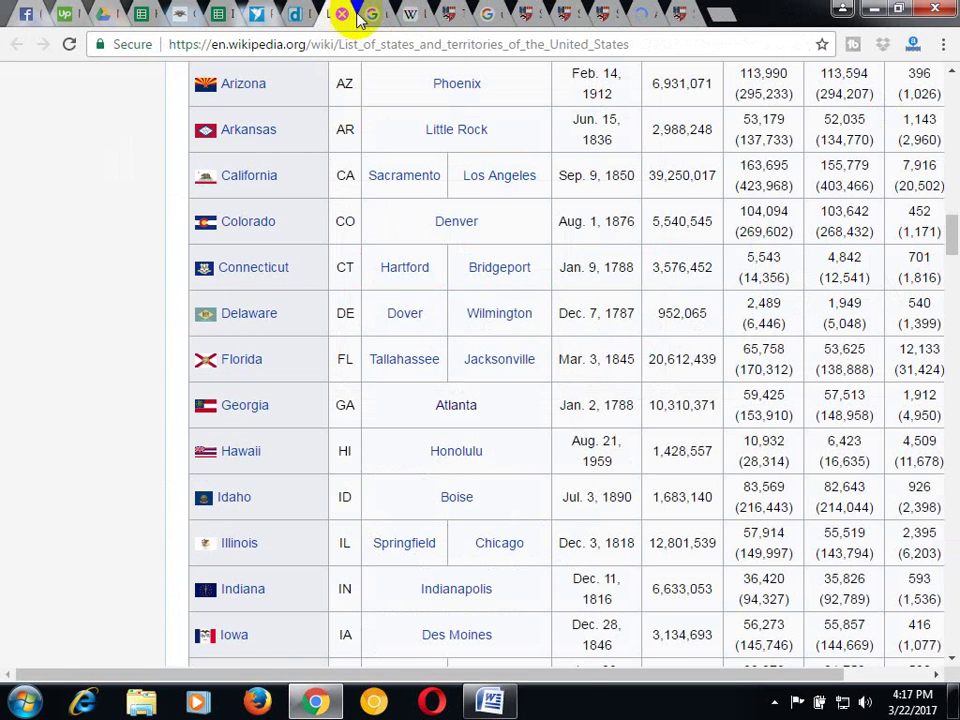
# Copy the web address of the University of Aberdeen Centre for Academic Development staff list
pyautogui.click(570, 14)
pyautogui.click(353, 44)
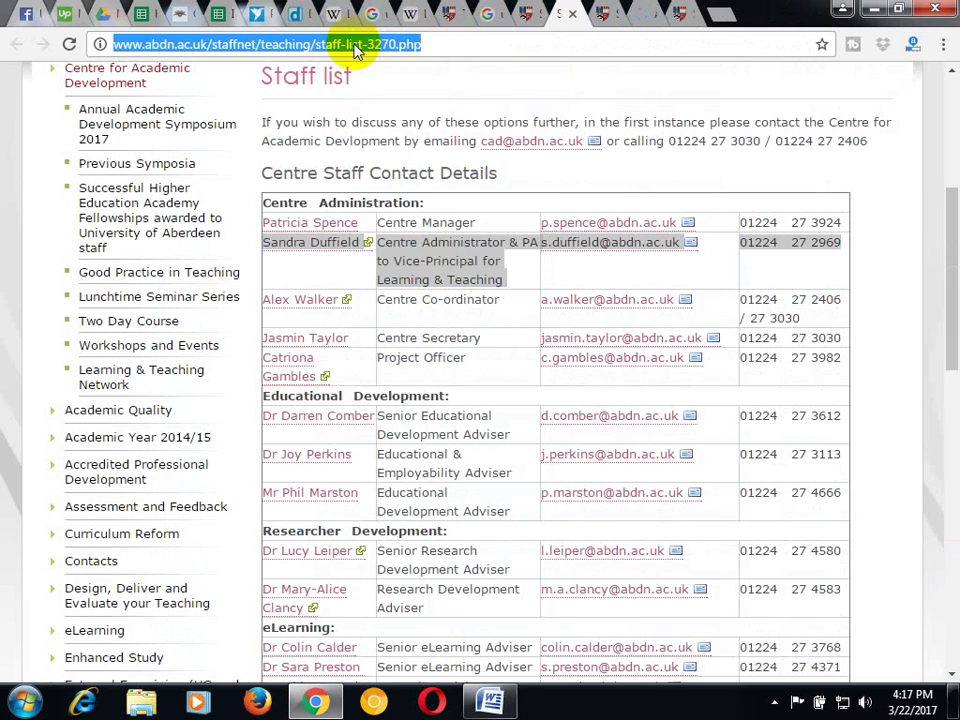
pyautogui.rightClick(364, 47)
pyautogui.click(392, 111)
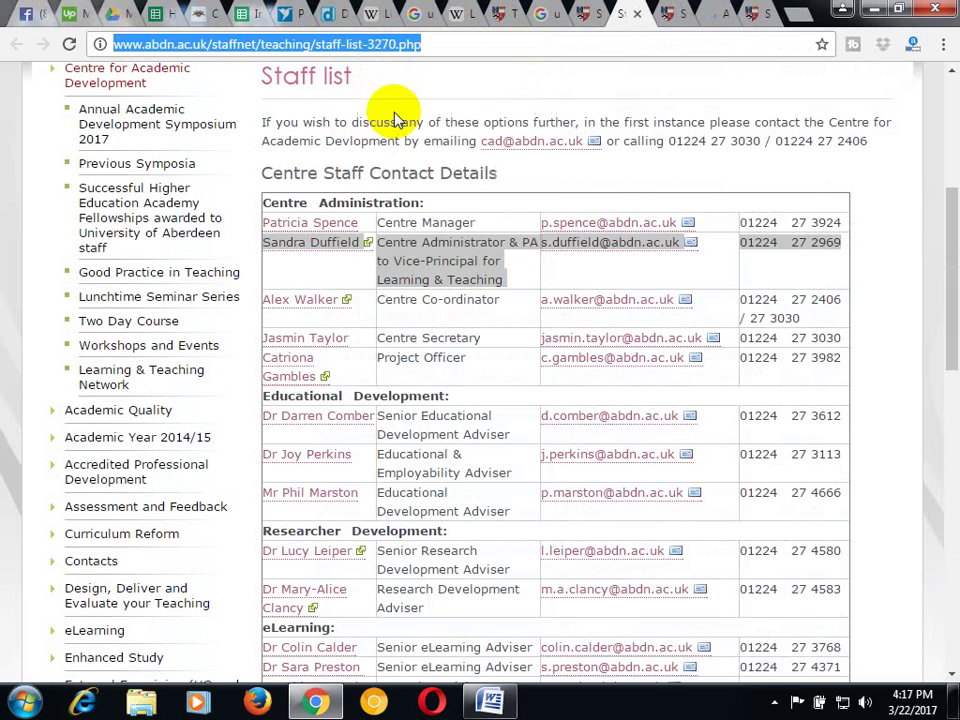
# Paste the copied staff list address into cell O13 of the HEALTH BEAUTY SPA_BIID List_March 2017 spreadsheet
pyautogui.click(155, 14)
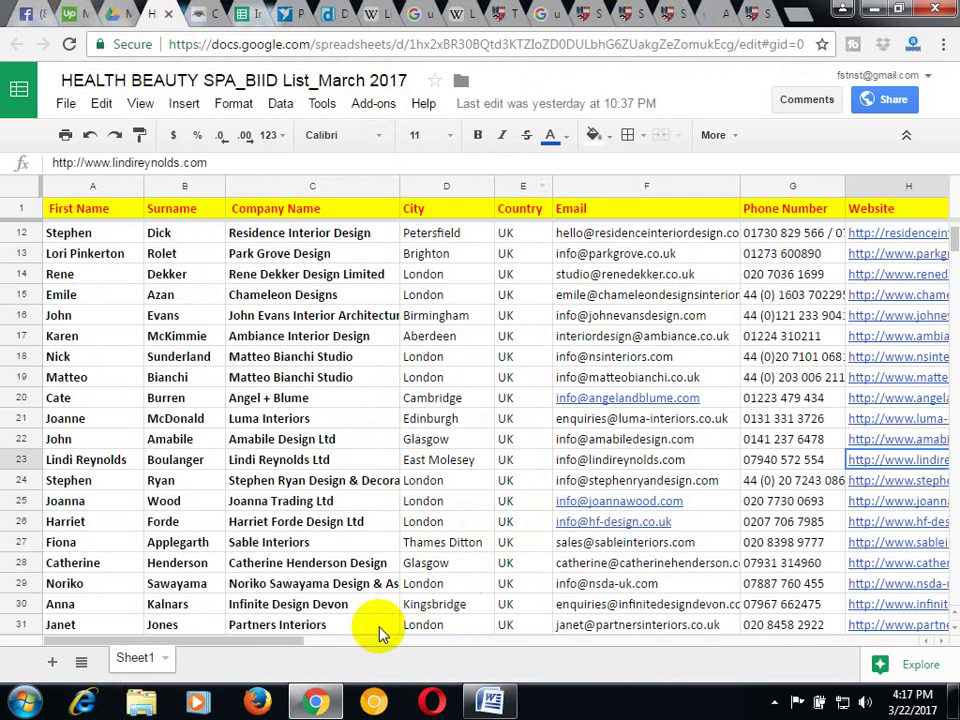
pyautogui.moveTo(276, 638); pyautogui.dragTo(680, 648)
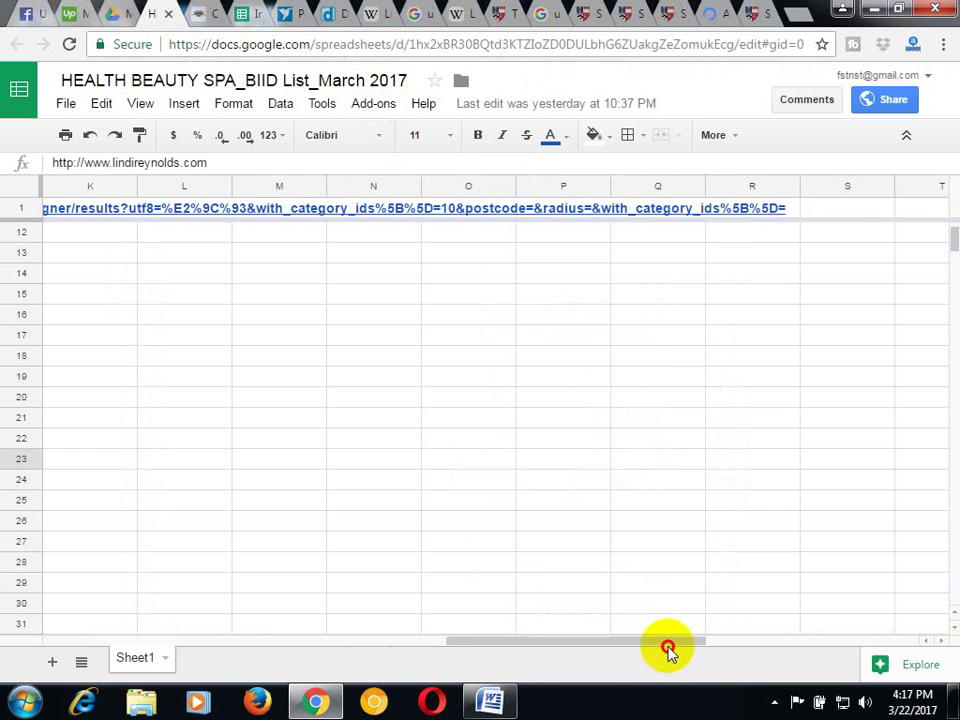
pyautogui.click(484, 261)
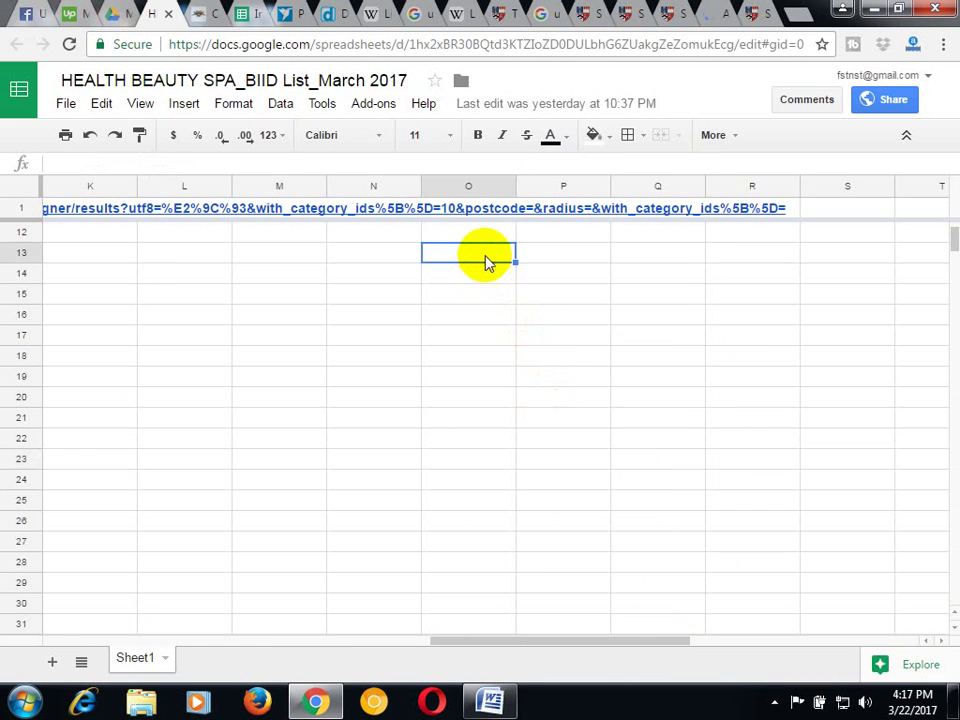
pyautogui.rightClick(486, 261)
pyautogui.click(510, 328)
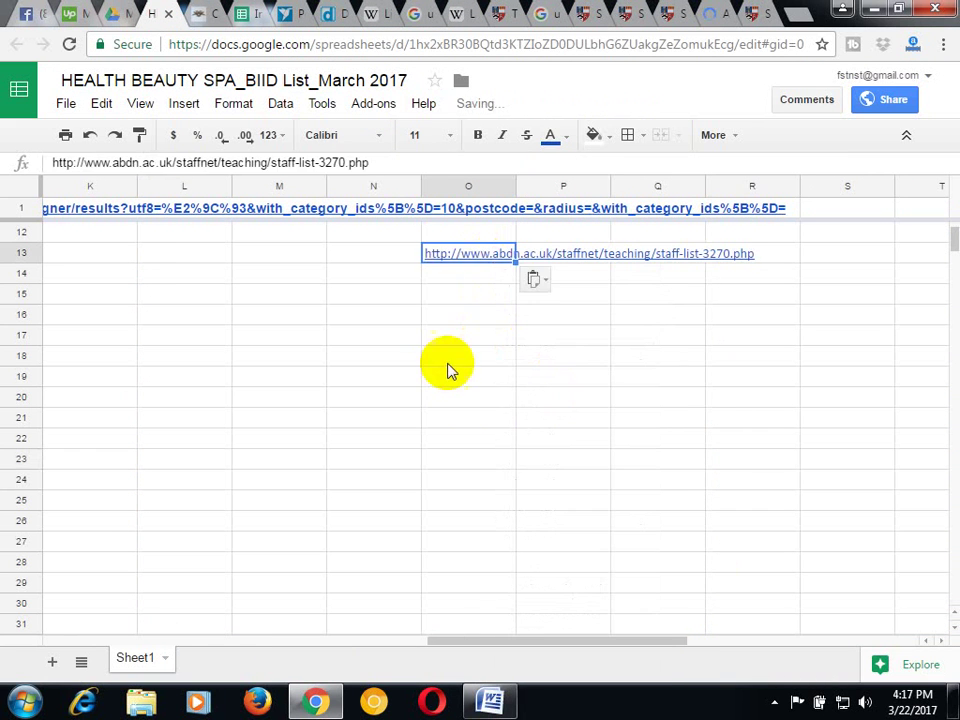
pyautogui.click(446, 372)
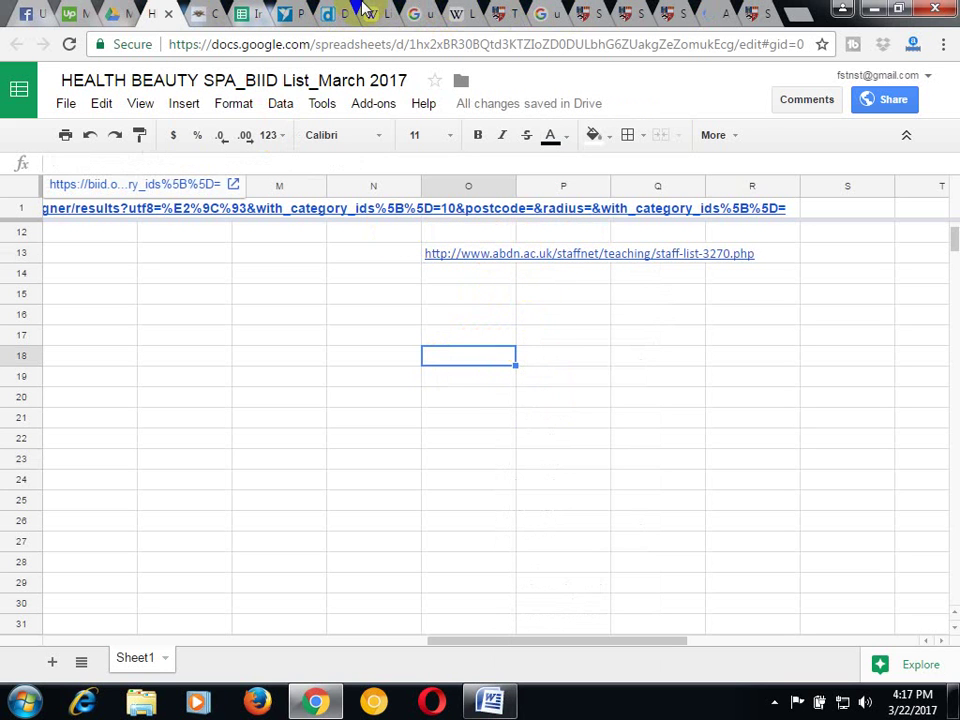
# Open yelp.com in a new browser tab
pyautogui.click(199, 12)
pyautogui.click(806, 22)
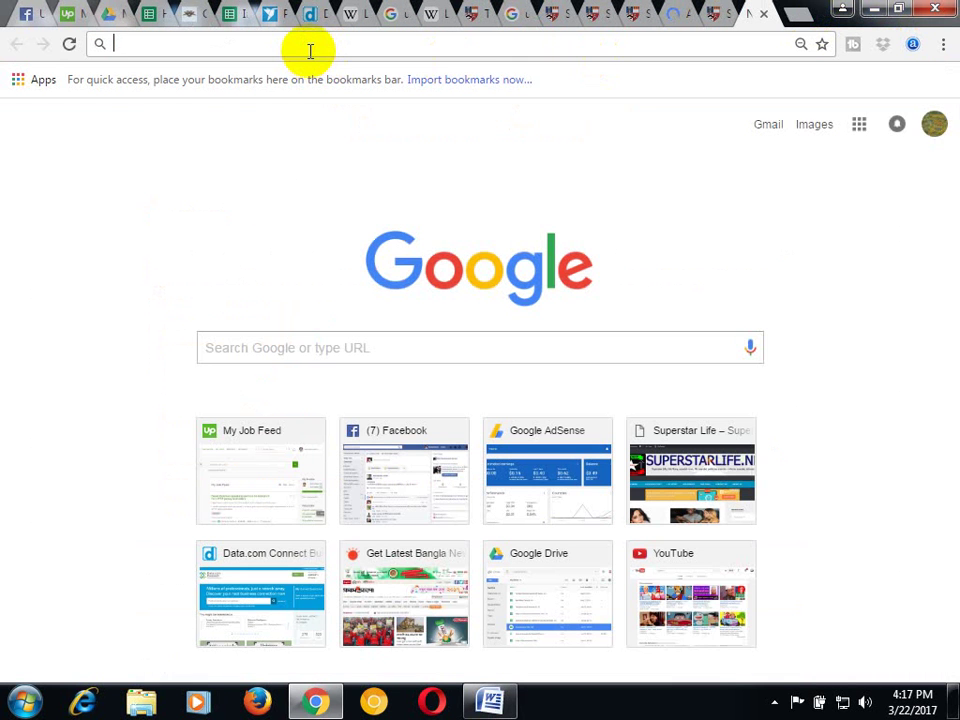
pyautogui.write('yelp')
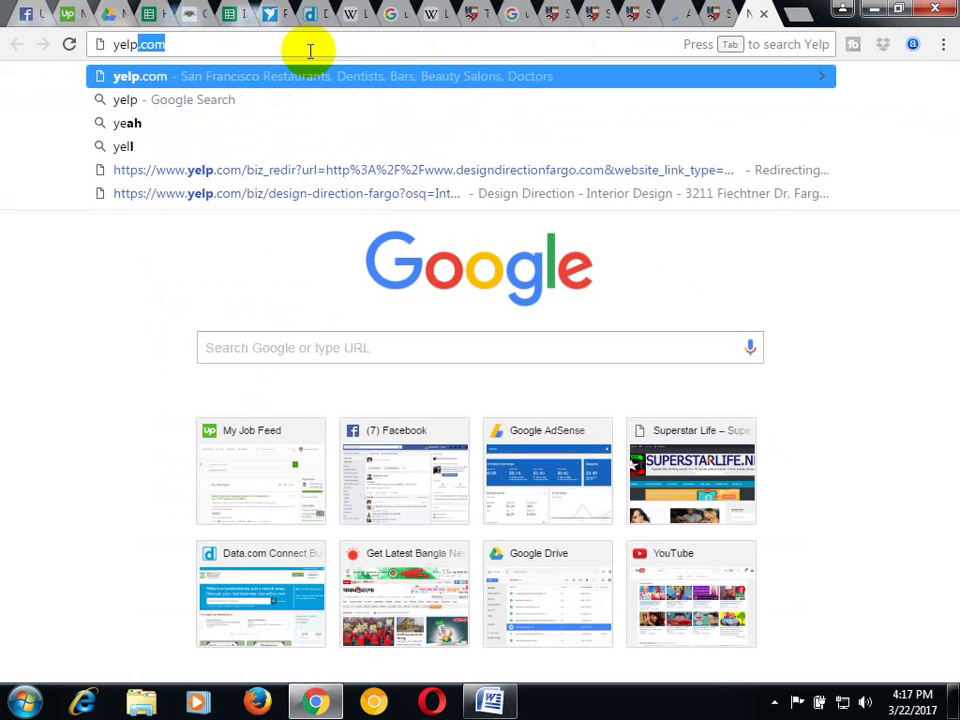
pyautogui.press('Return')
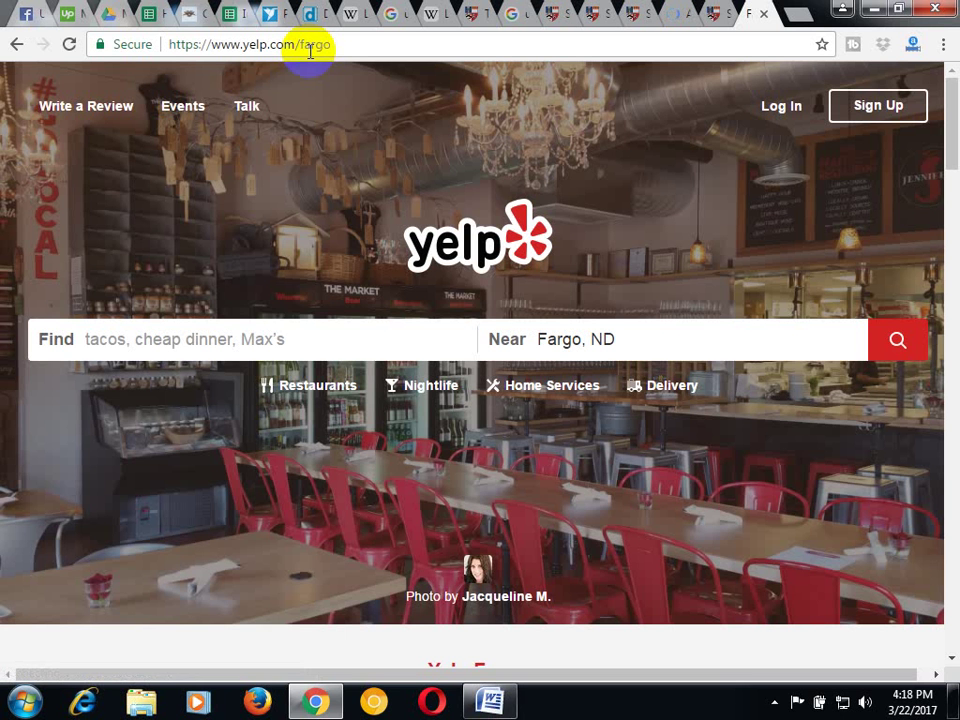
# Glance at the submitted Data.com contact, return to Yelp and search for Interior Design near Fargo, ND
pyautogui.click(314, 16)
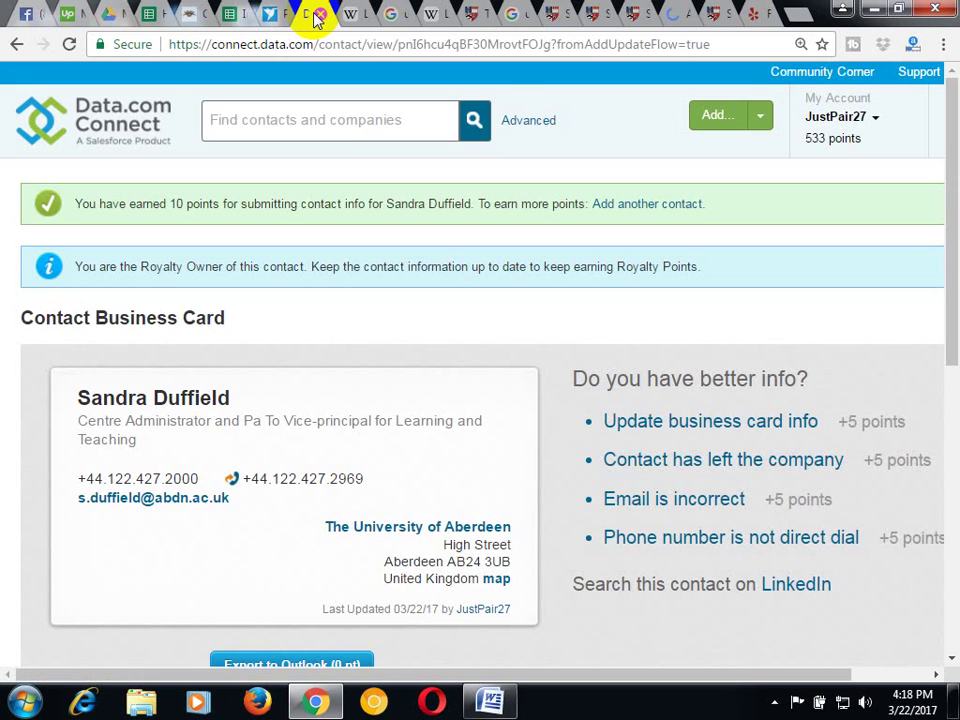
pyautogui.click(753, 13)
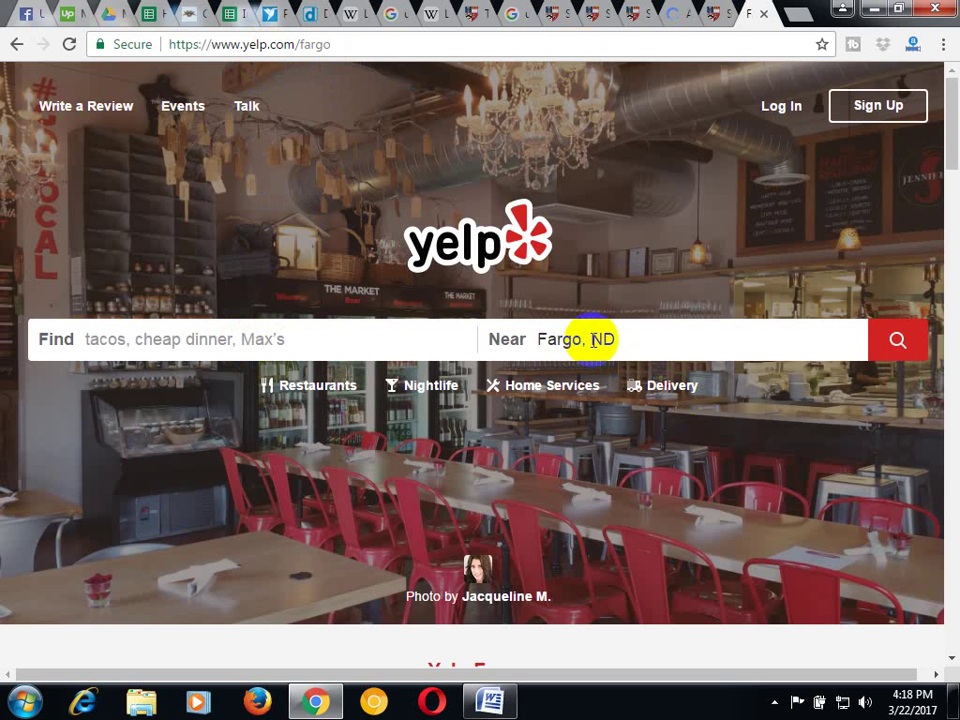
pyautogui.click(224, 338)
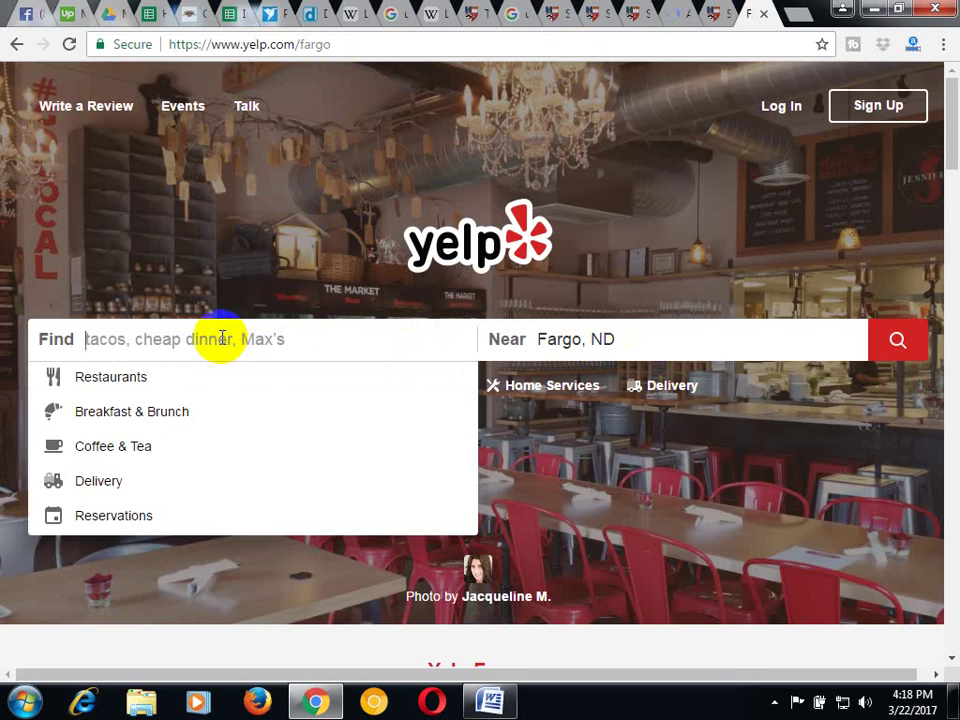
pyautogui.write('int')
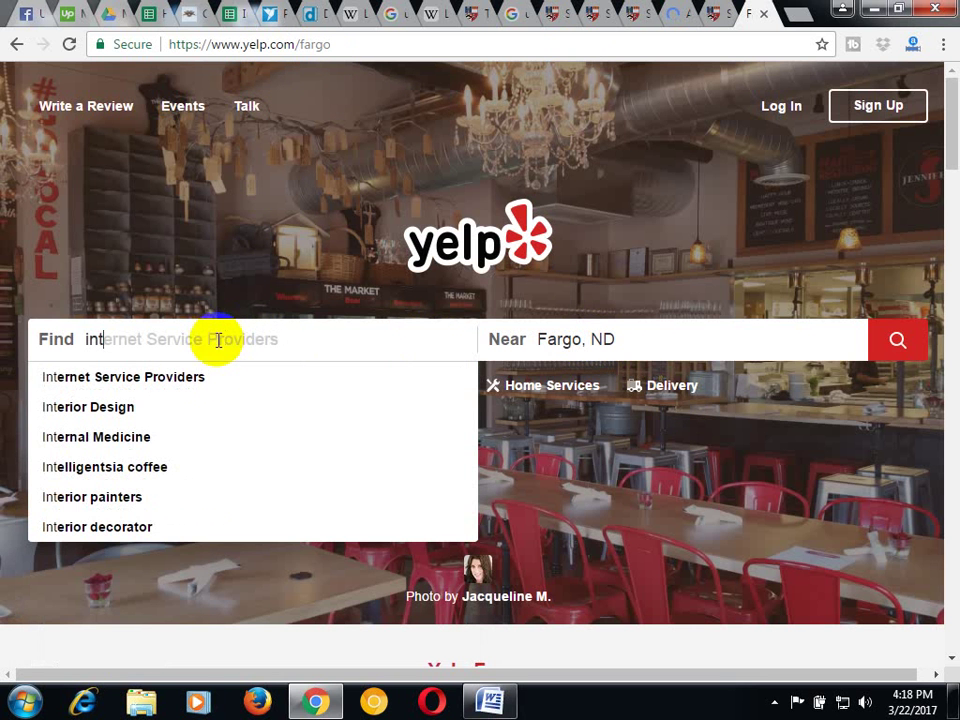
pyautogui.click(148, 410)
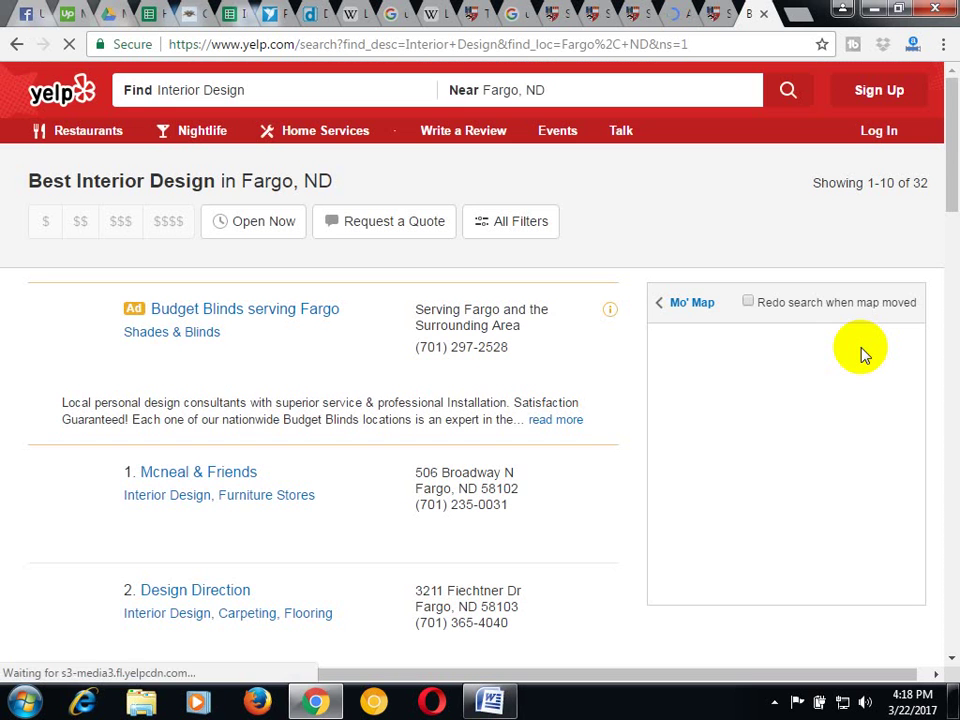
# Browse the Fargo interior design results and view the Mcneal & Friends listing in a new tab
pyautogui.scroll(-5, 770, 372)
pyautogui.scroll(-3, 546, 386)
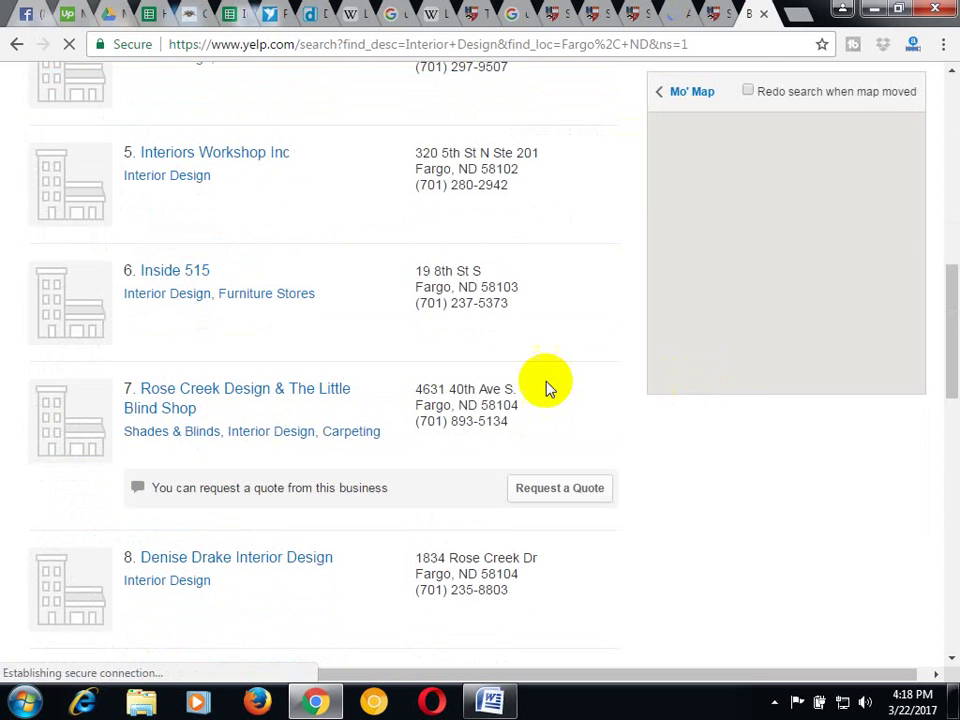
pyautogui.scroll(-3, 497, 380)
pyautogui.scroll(-3, 497, 380)
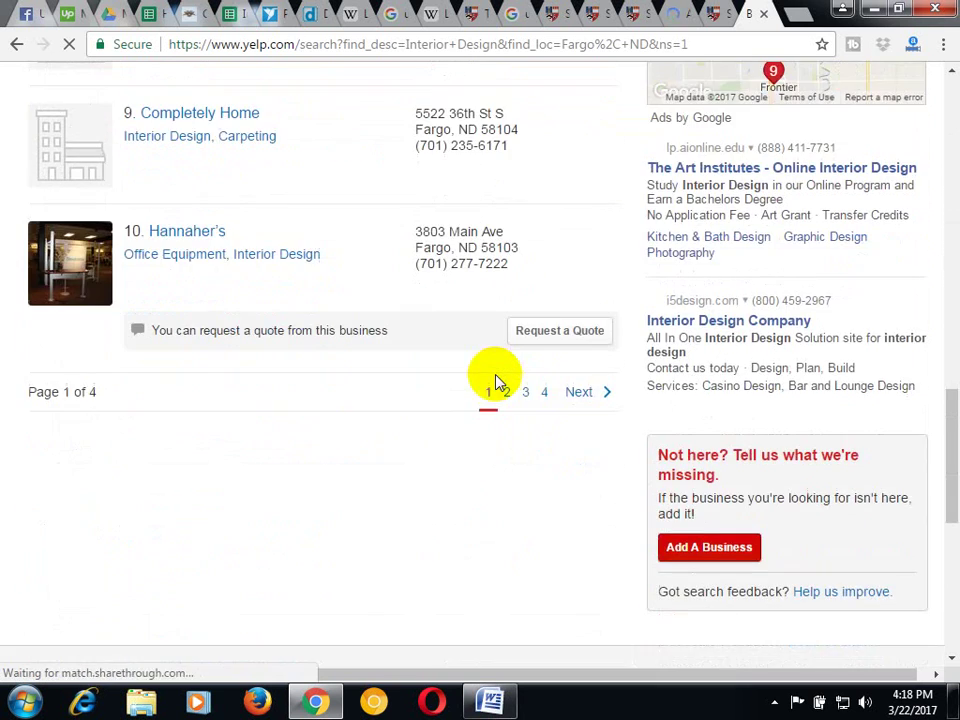
pyautogui.scroll(14, 493, 381)
pyautogui.scroll(-2, 415, 386)
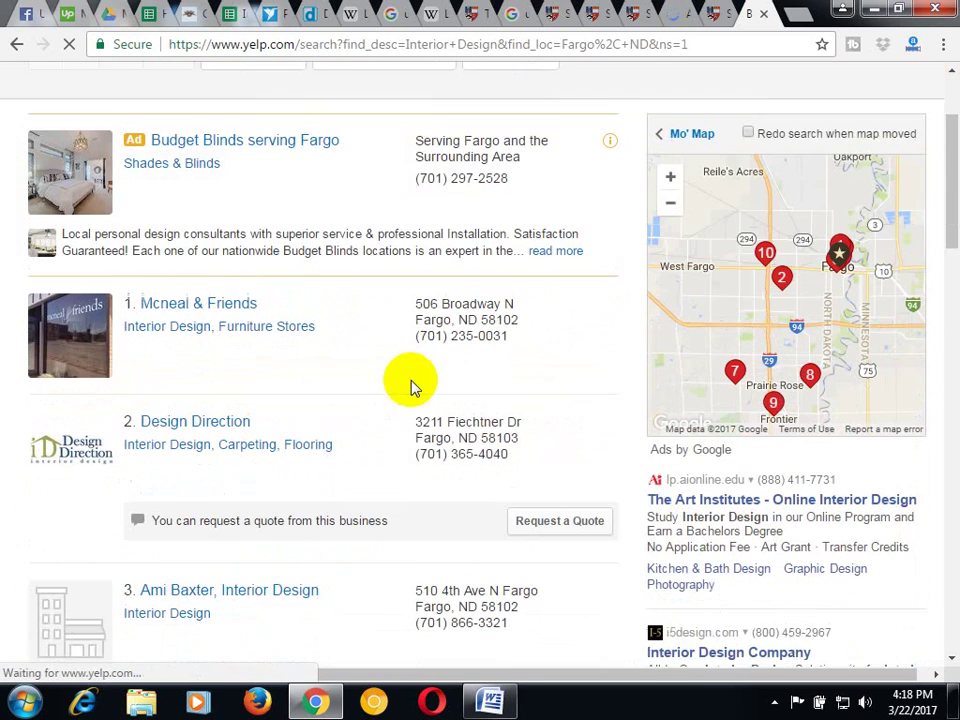
pyautogui.rightClick(205, 288)
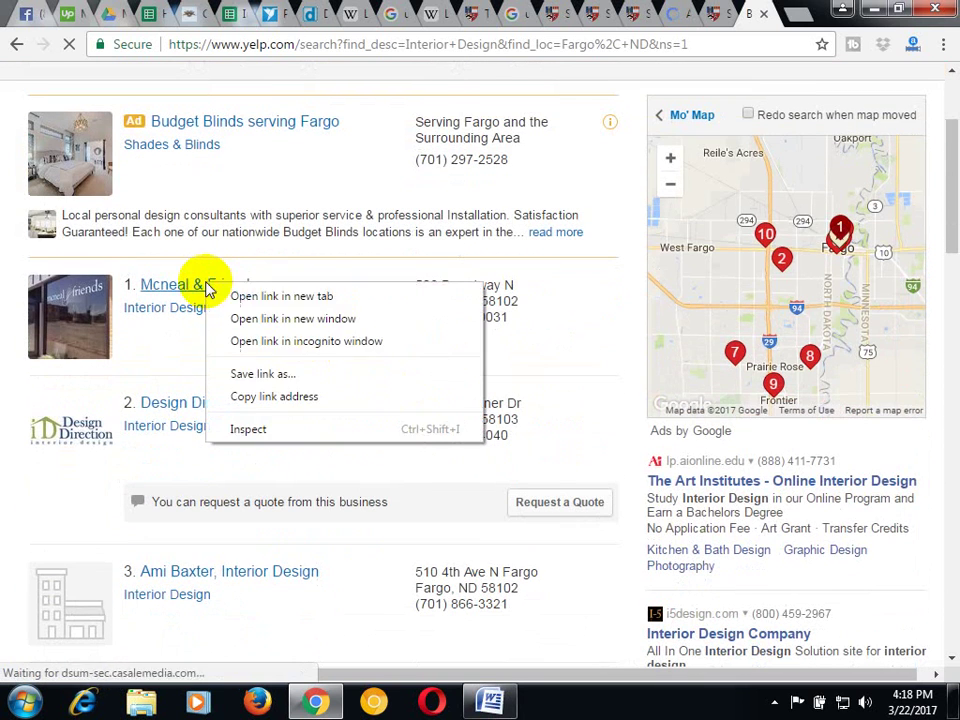
pyautogui.click(278, 297)
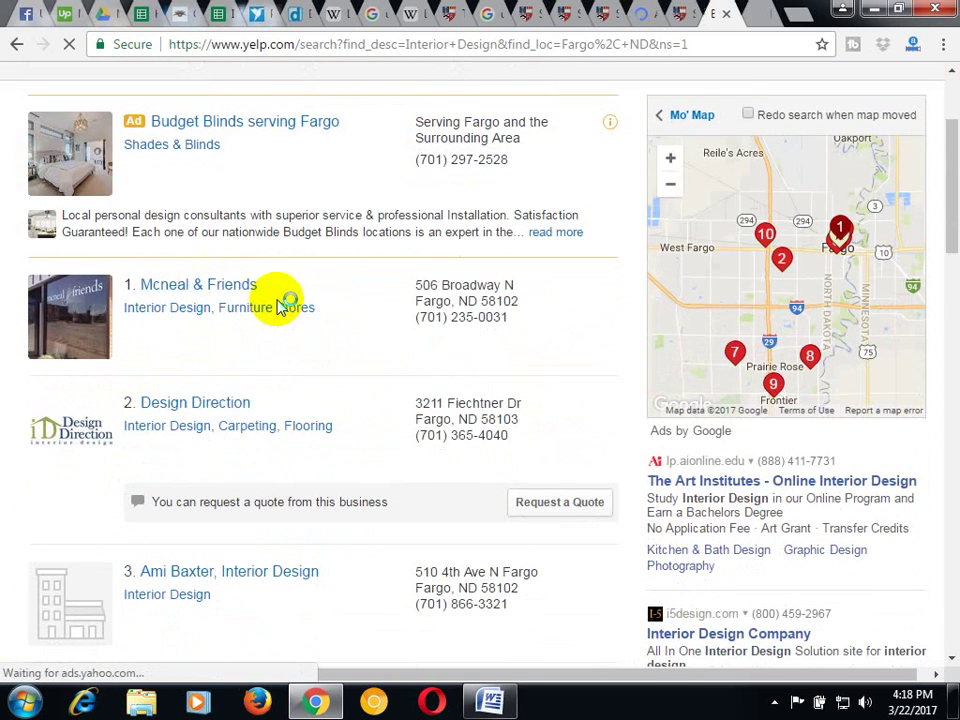
pyautogui.click(765, 17)
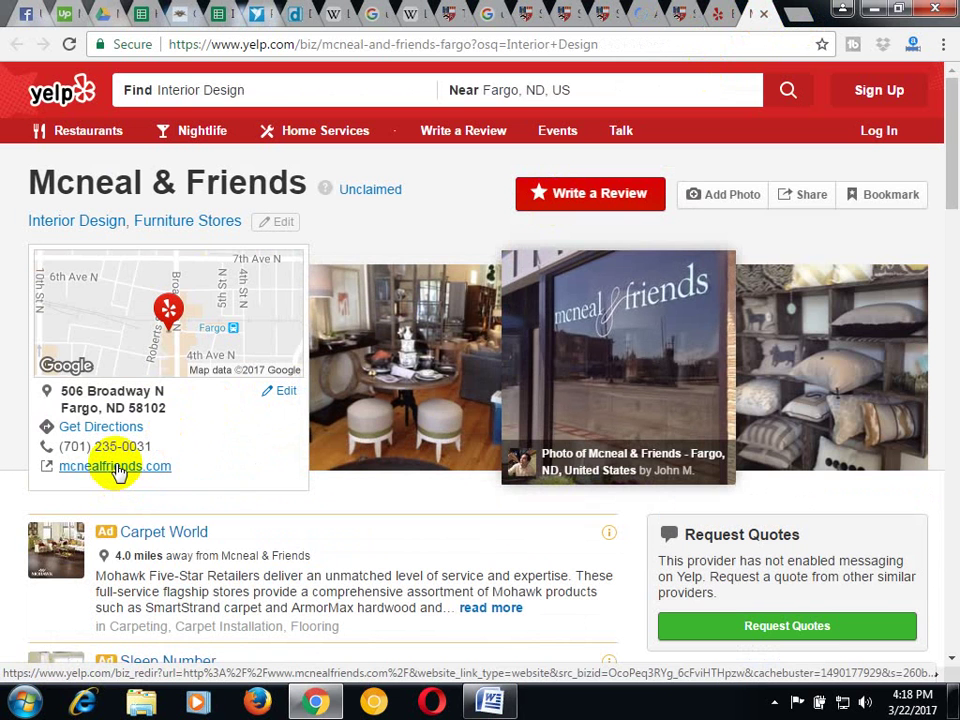
# Follow the Mcneal & Friends website link, examine the contact info in its Facebook About section, and close the company's pages
pyautogui.click(121, 469)
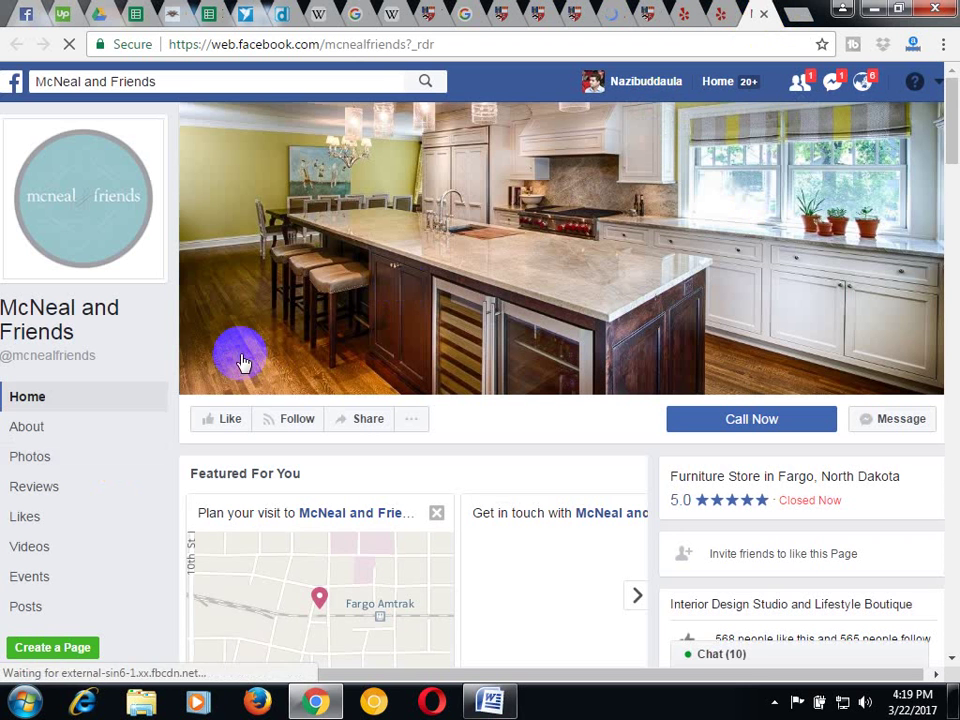
pyautogui.click(214, 343)
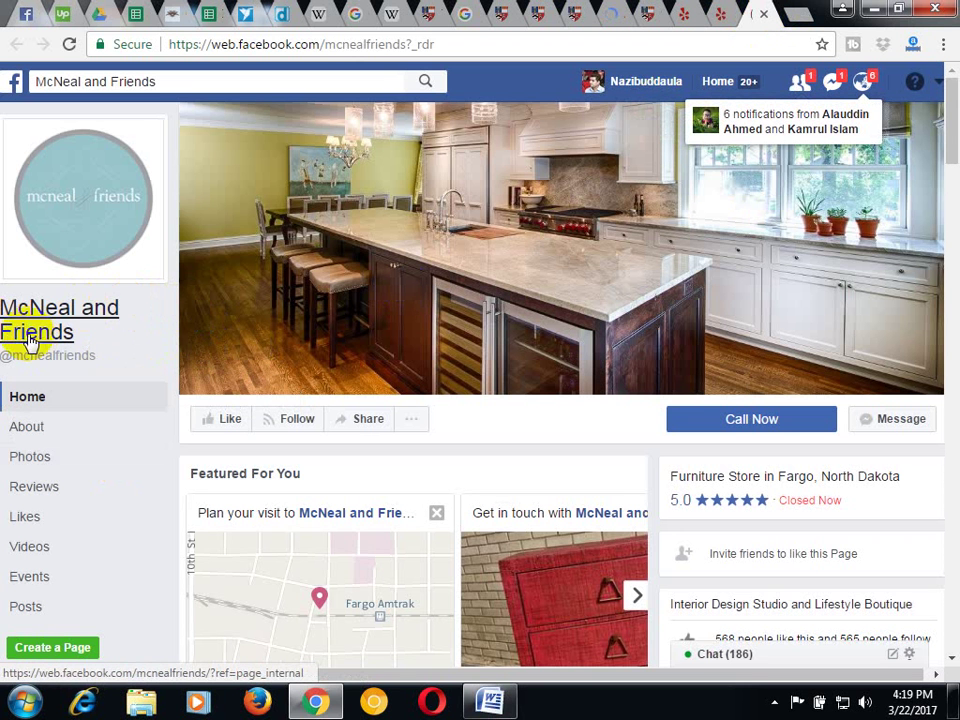
pyautogui.scroll(-1, 27, 330)
pyautogui.click(32, 430)
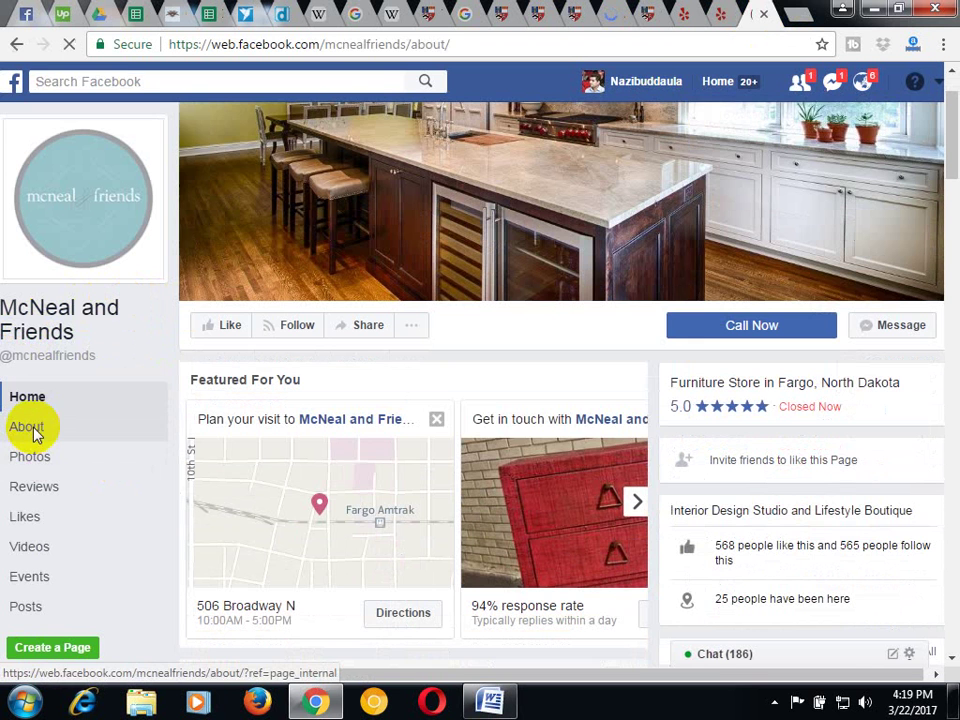
pyautogui.scroll(-5, 360, 393)
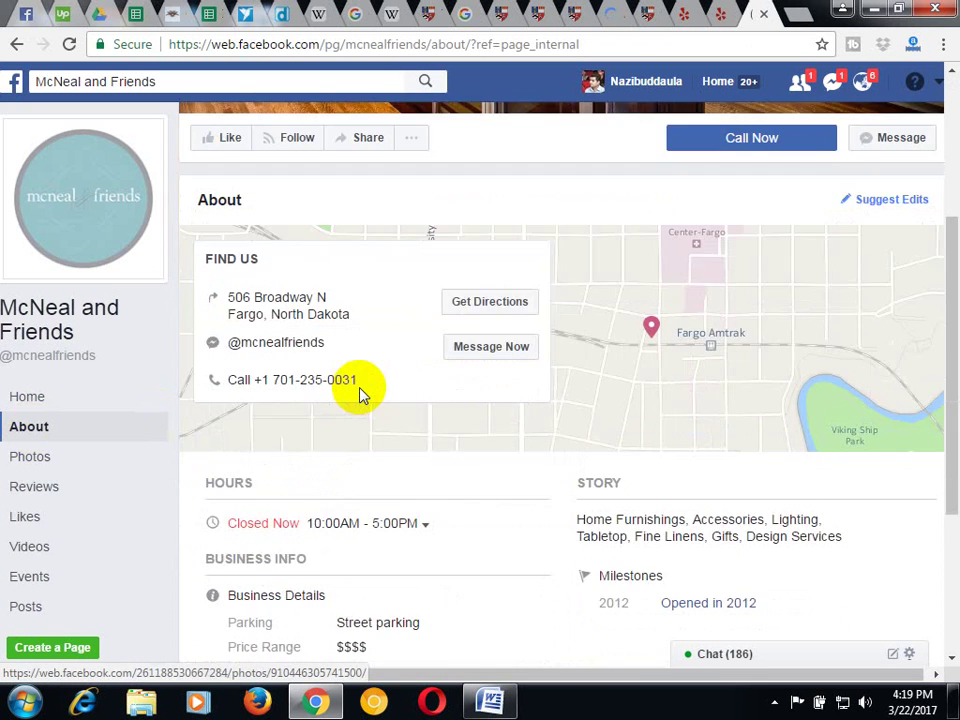
pyautogui.scroll(-1, 360, 393)
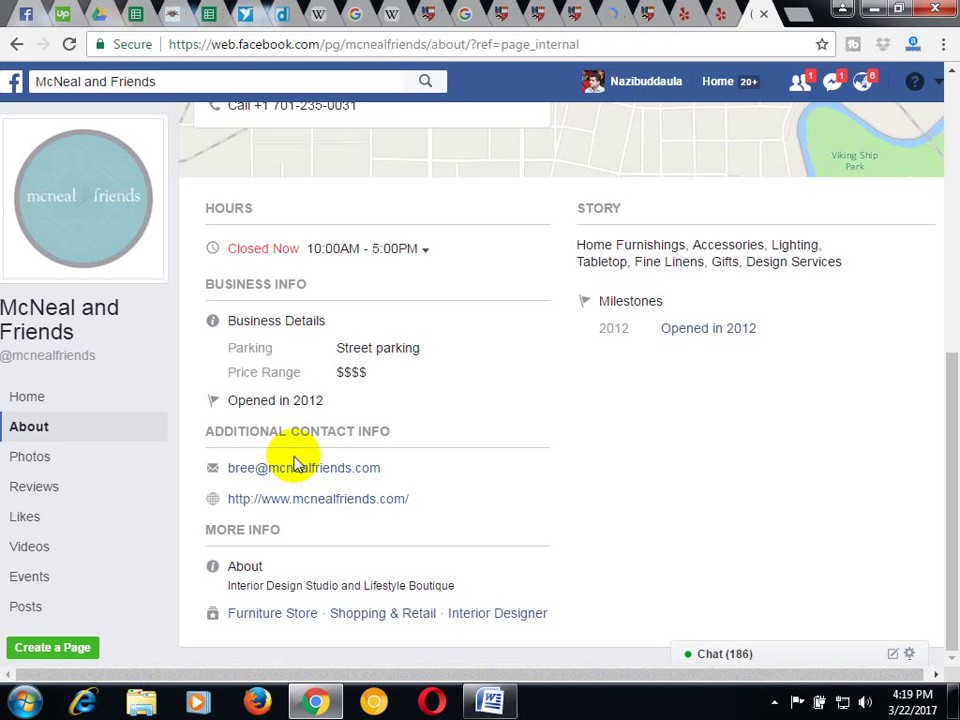
pyautogui.click(764, 14)
pyautogui.click(764, 14)
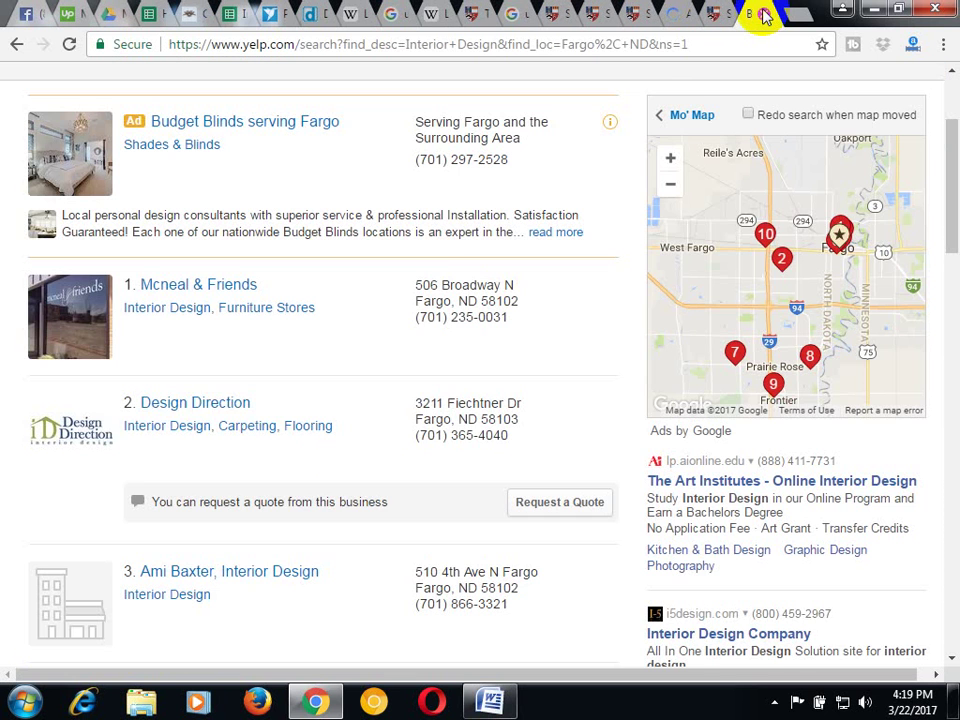
# View the Design Direction listing in a new tab and locate its website link
pyautogui.rightClick(200, 405)
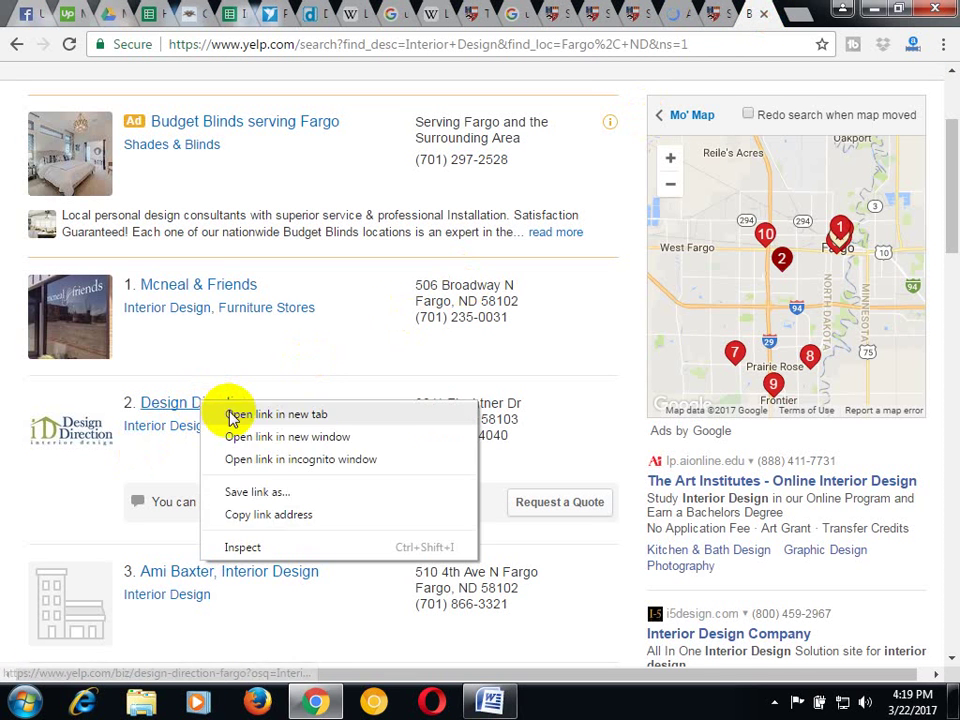
pyautogui.click(229, 411)
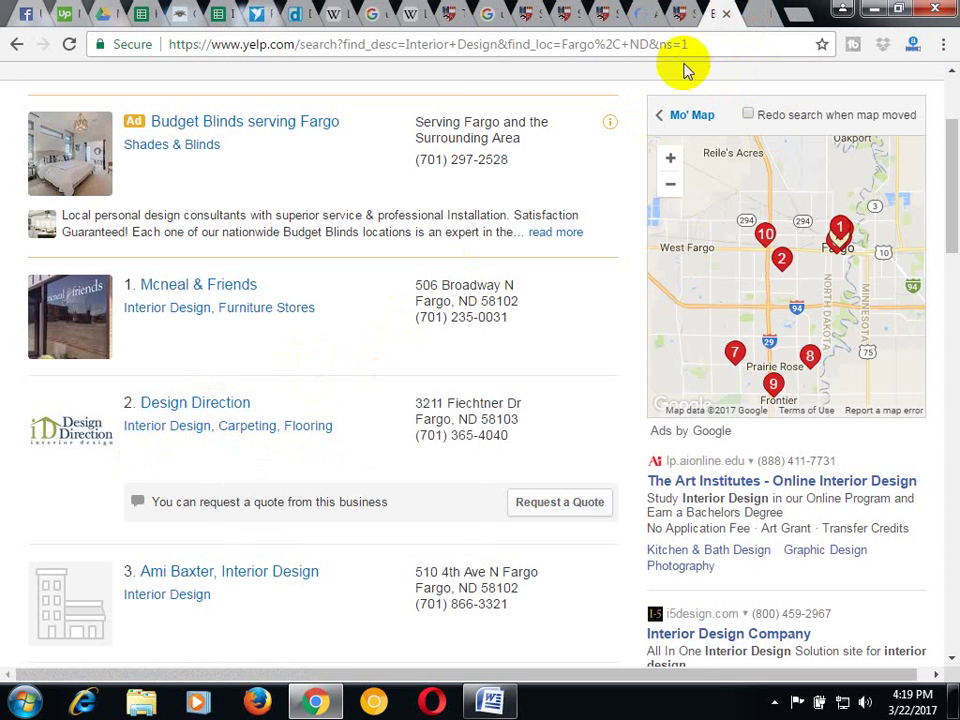
pyautogui.click(760, 16)
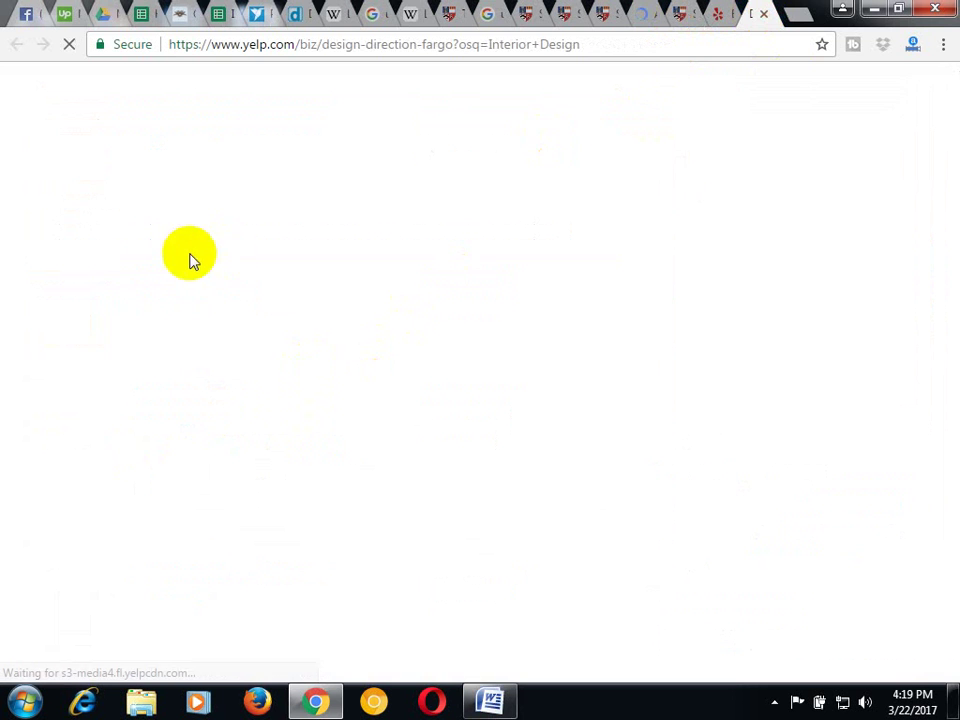
pyautogui.scroll(-2, 103, 342)
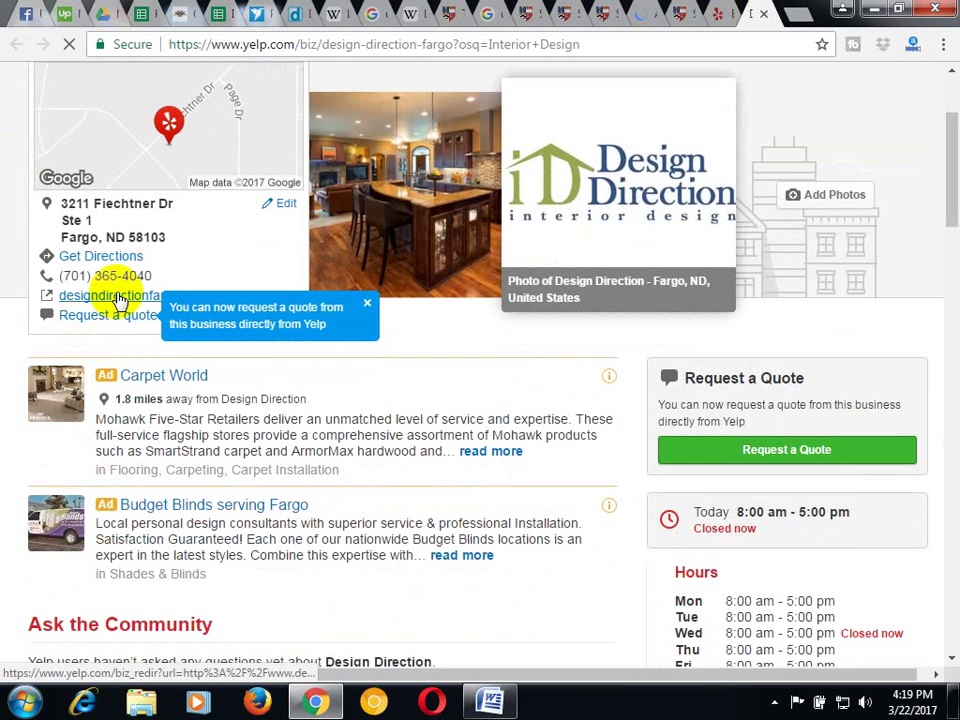
# Open Design Direction's website from its Yelp listing and look over the home page
pyautogui.click(107, 295)
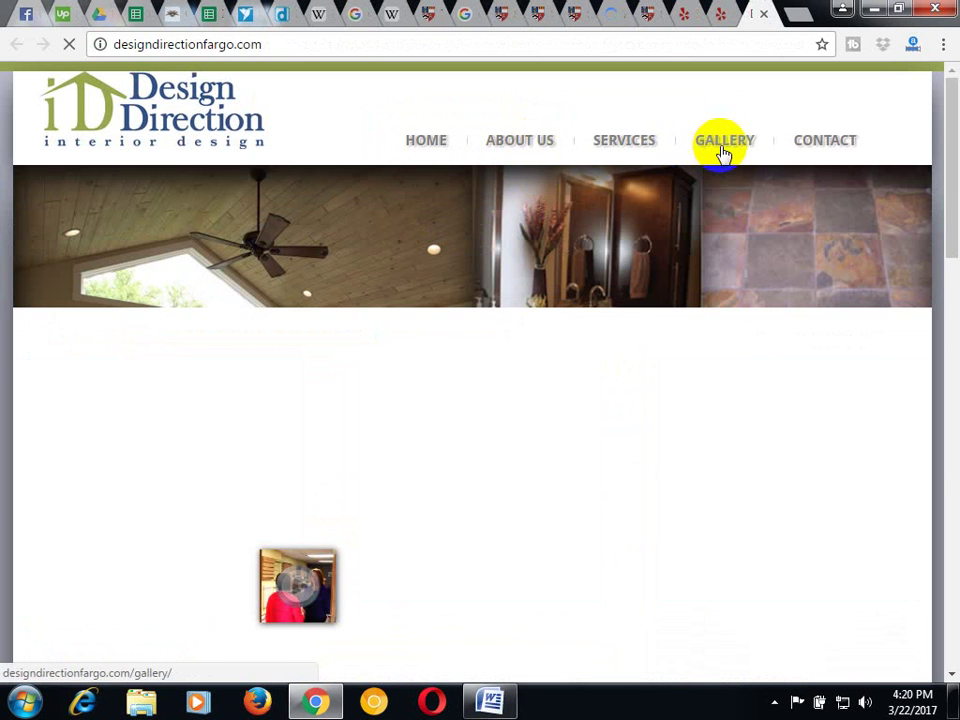
pyautogui.click(574, 291)
pyautogui.scroll(-8, 574, 291)
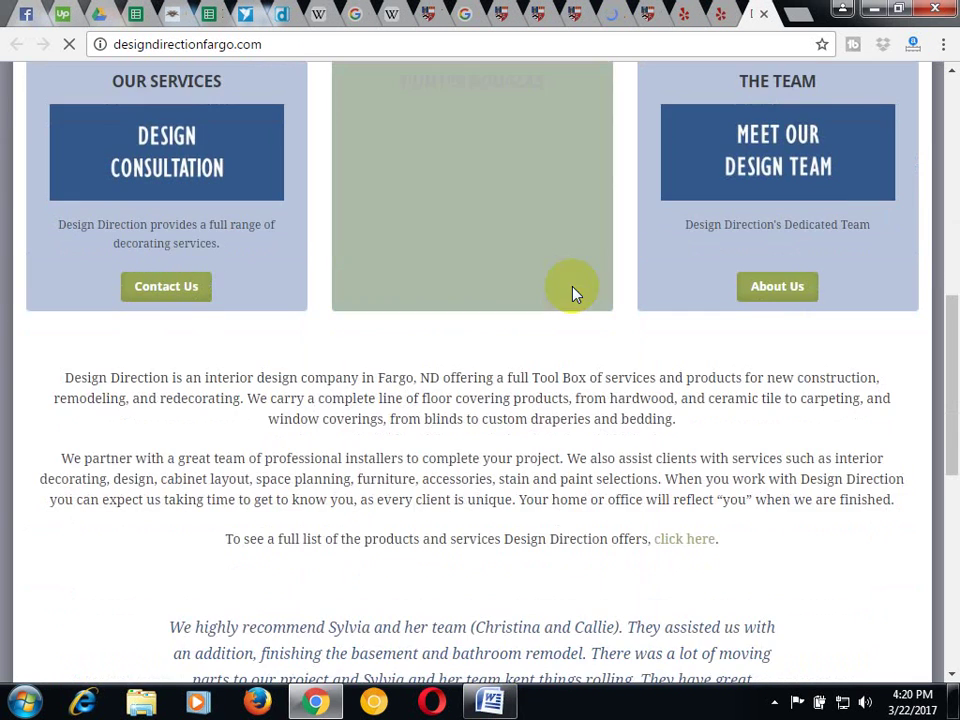
pyautogui.click(574, 293)
# Open the website's Contact page and look through it for the company's phone number and address
pyautogui.click(836, 144)
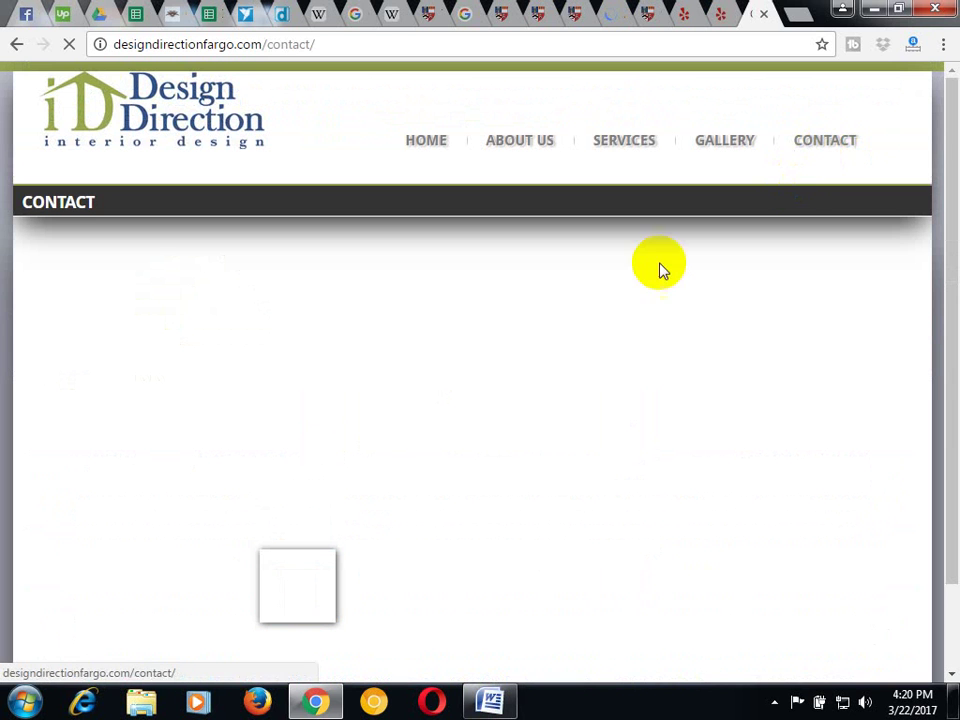
pyautogui.scroll(-1, 607, 295)
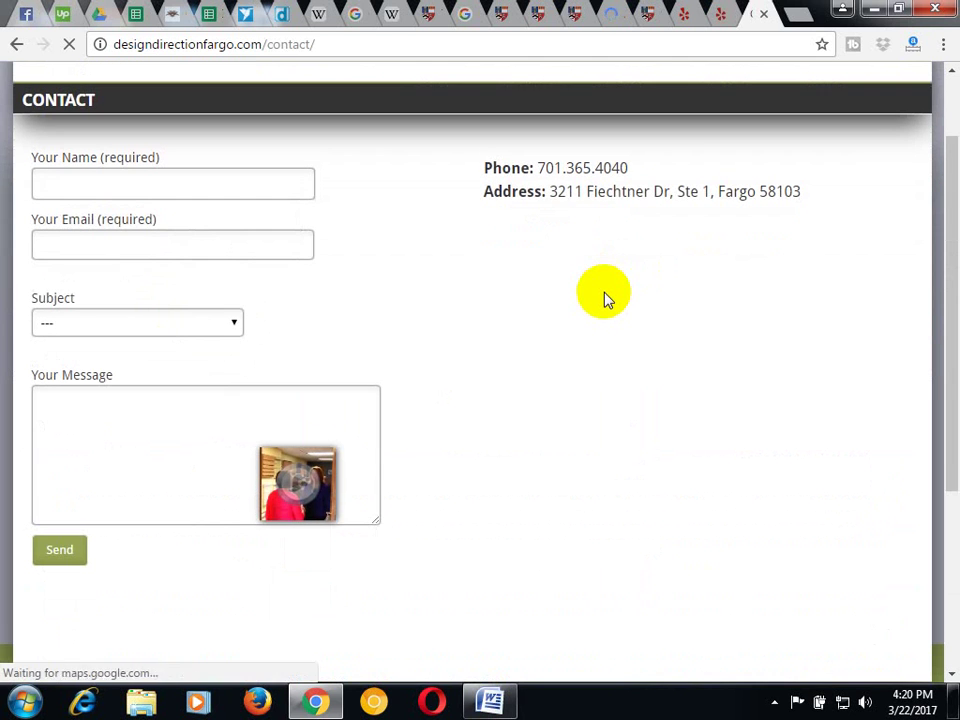
pyautogui.scroll(1, 435, 264)
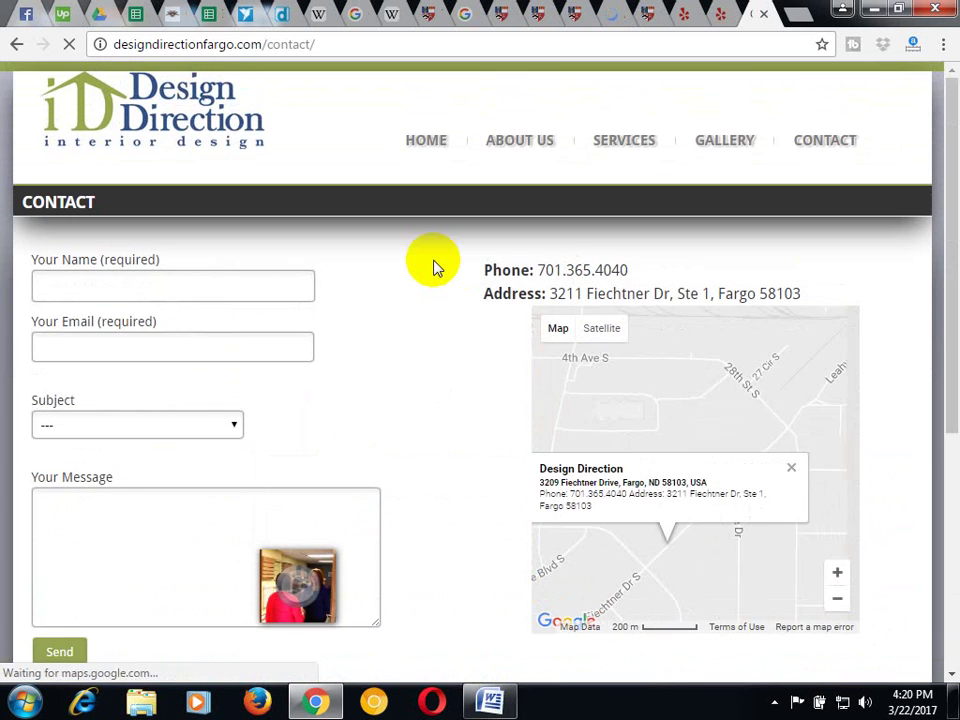
pyautogui.scroll(-4, 435, 264)
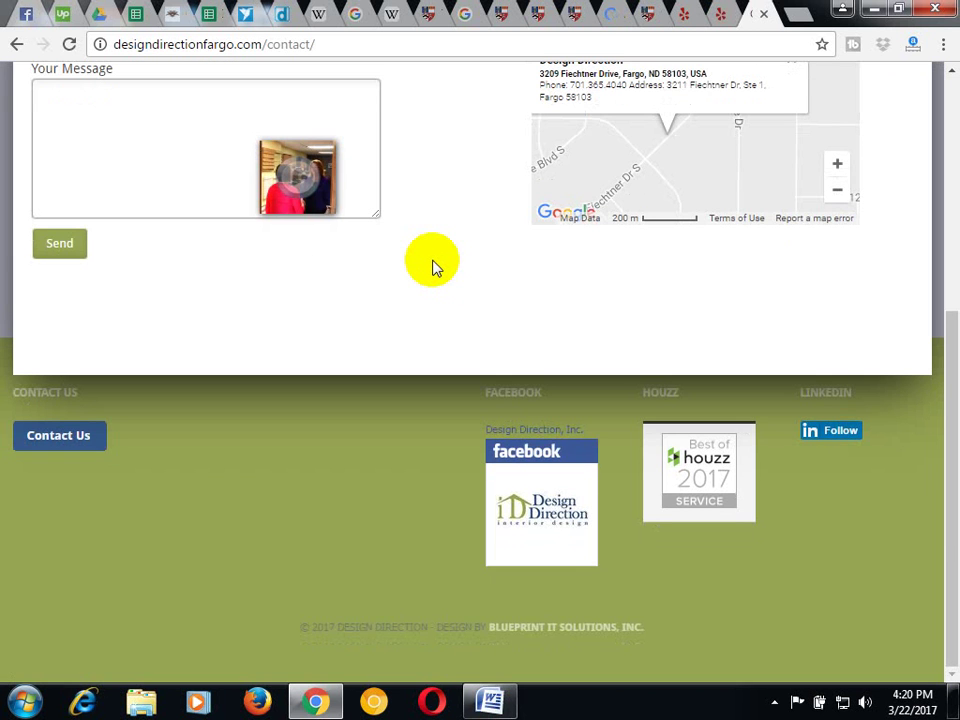
pyautogui.scroll(4, 433, 266)
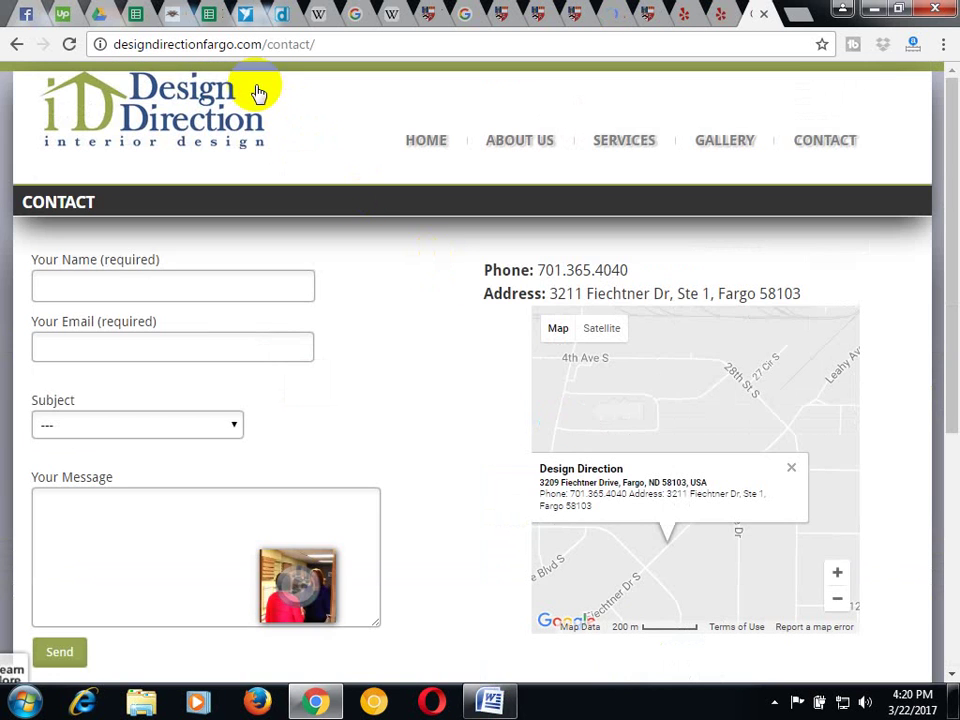
# Copy the base web address designdirectionfargo.com and search Data.com Connect for a company with it
pyautogui.moveTo(266, 44); pyautogui.dragTo(64, 43)
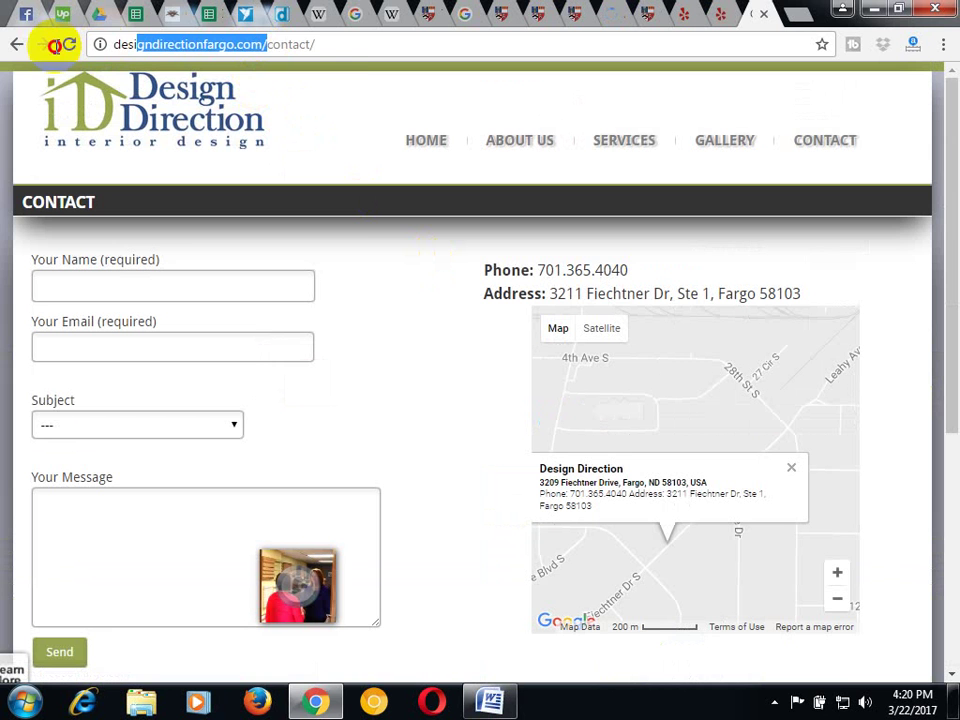
pyautogui.rightClick(166, 50)
pyautogui.click(199, 111)
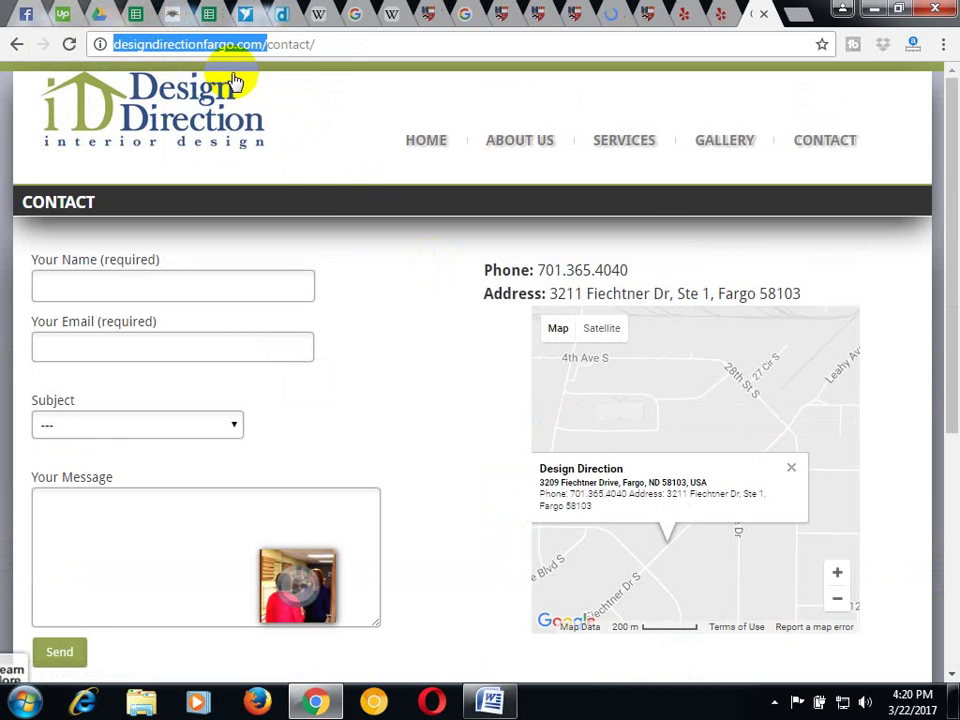
pyautogui.click(282, 12)
pyautogui.click(308, 120)
pyautogui.rightClick(307, 122)
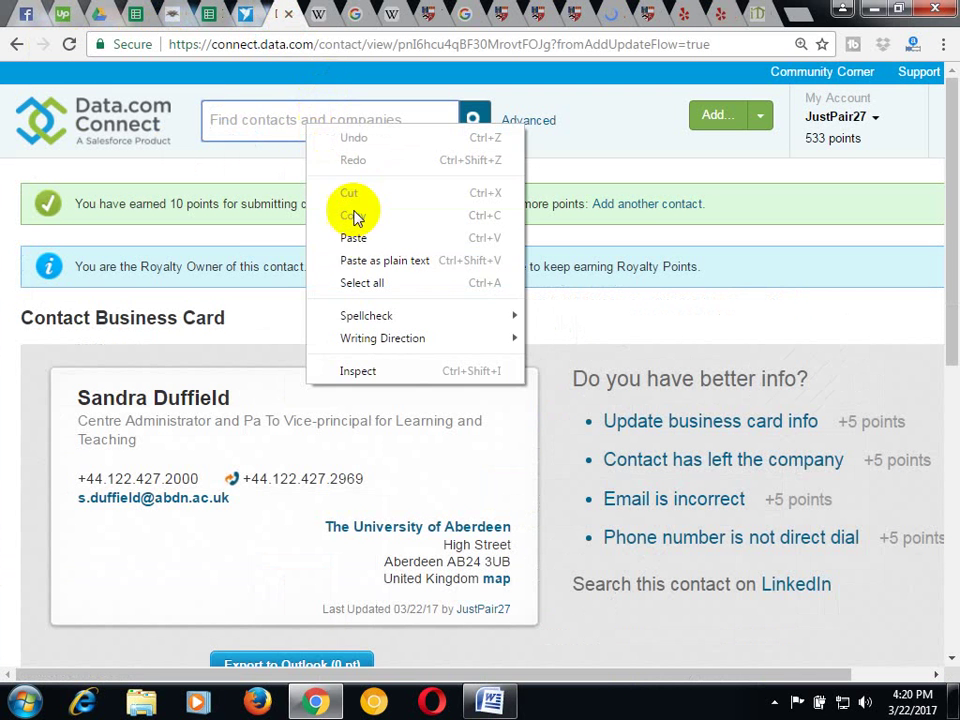
pyautogui.click(358, 238)
pyautogui.click(475, 121)
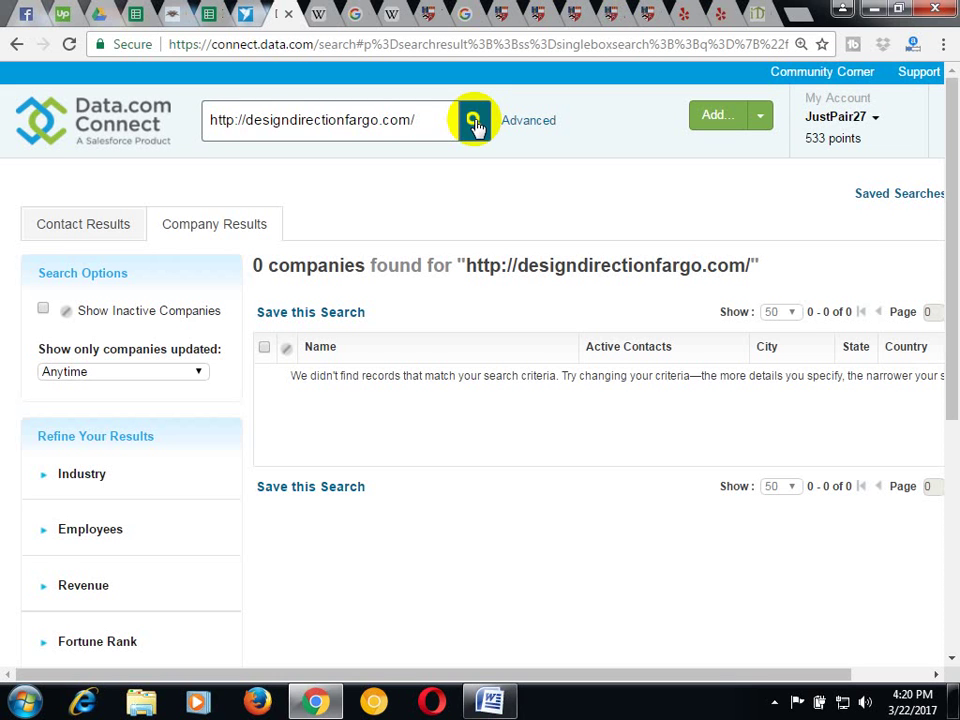
# Copy the searched web address and start a new company entry in Data.com Connect with designdirectionfargo.com as its website
pyautogui.moveTo(467, 267); pyautogui.dragTo(752, 265)
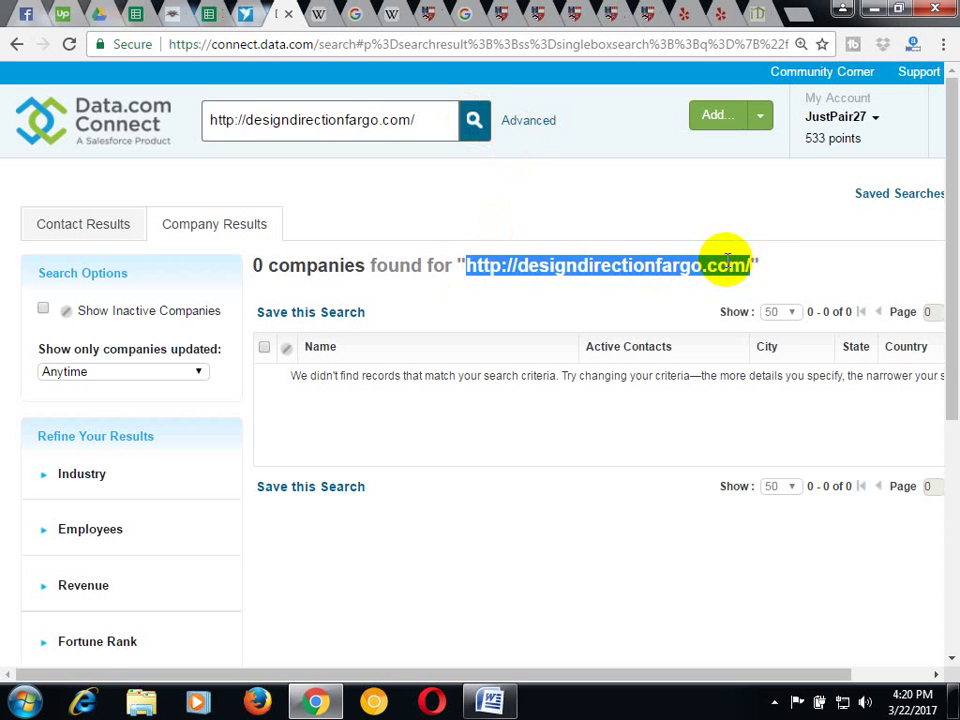
pyautogui.rightClick(748, 262)
pyautogui.click(767, 274)
pyautogui.click(768, 10)
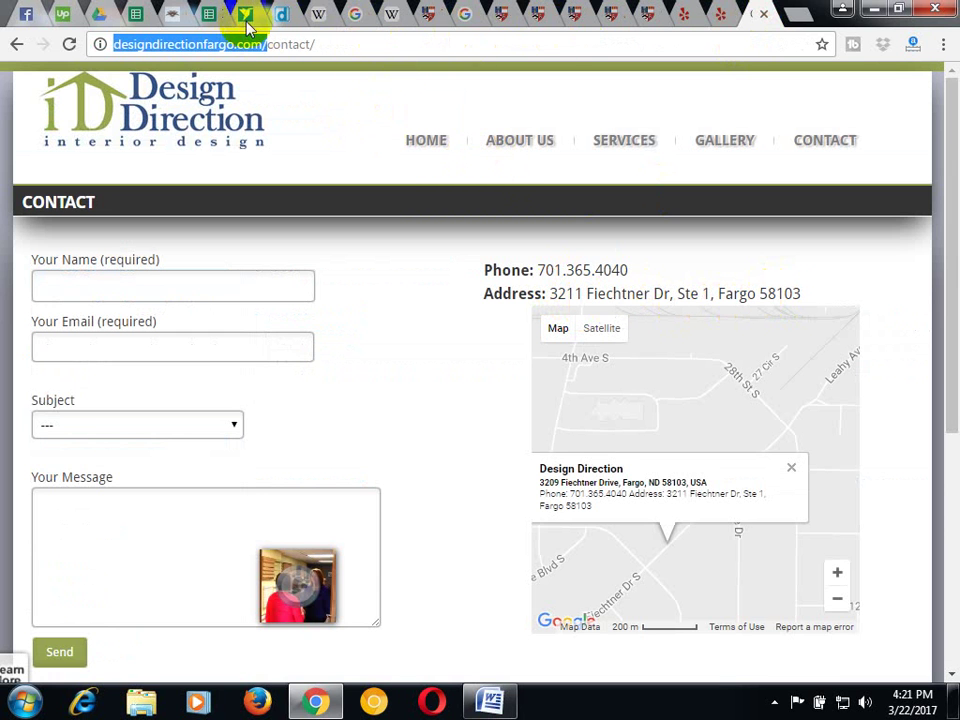
pyautogui.click(276, 15)
pyautogui.click(745, 125)
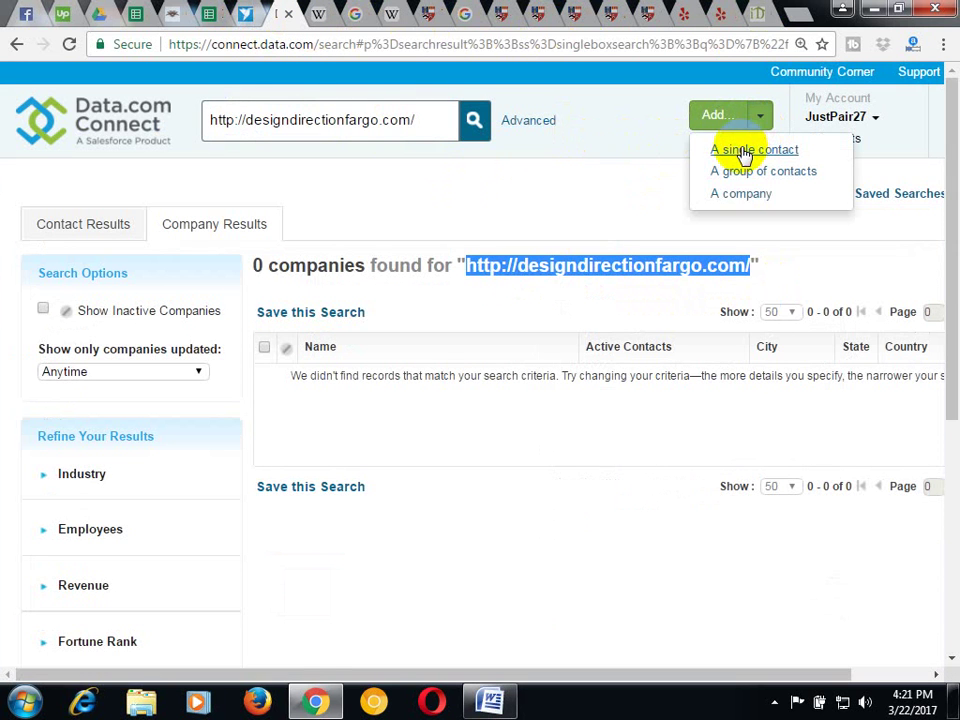
pyautogui.click(743, 196)
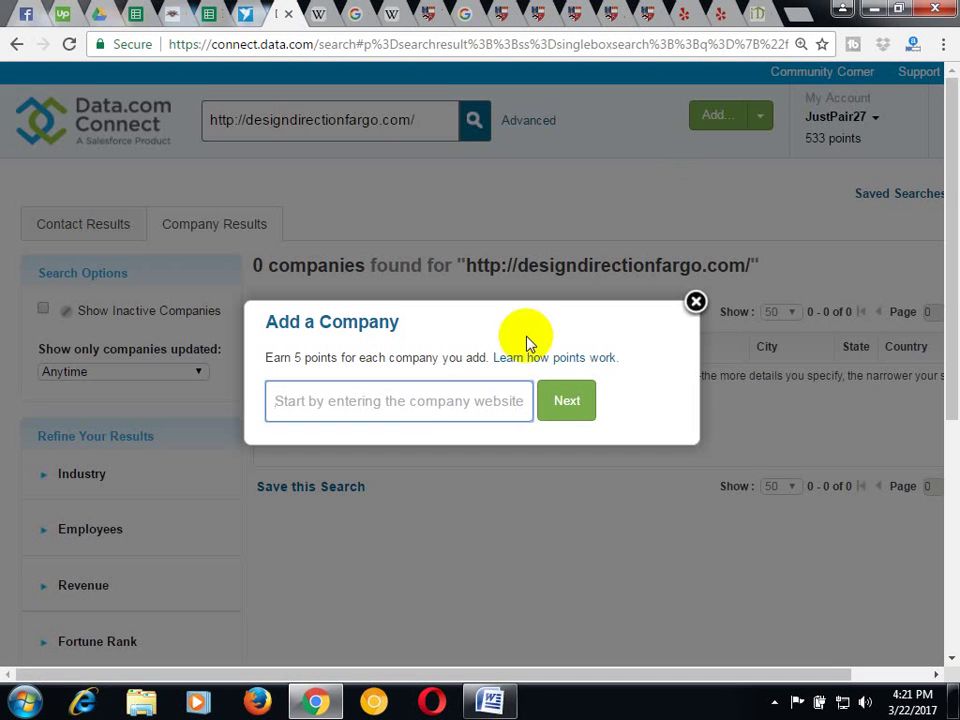
pyautogui.rightClick(405, 405)
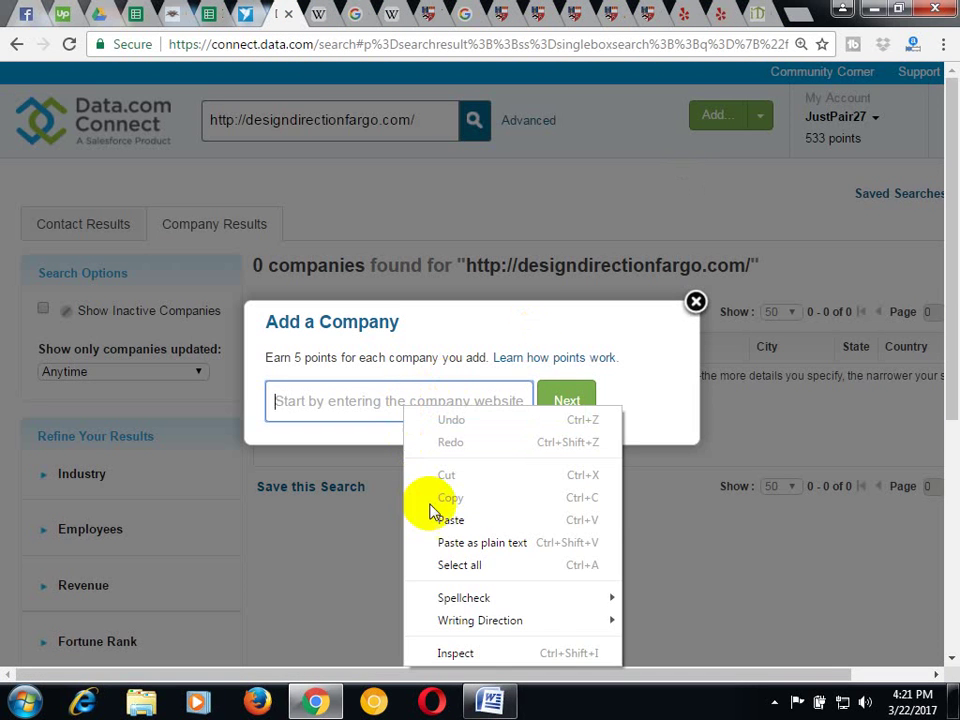
pyautogui.click(448, 519)
pyautogui.click(552, 420)
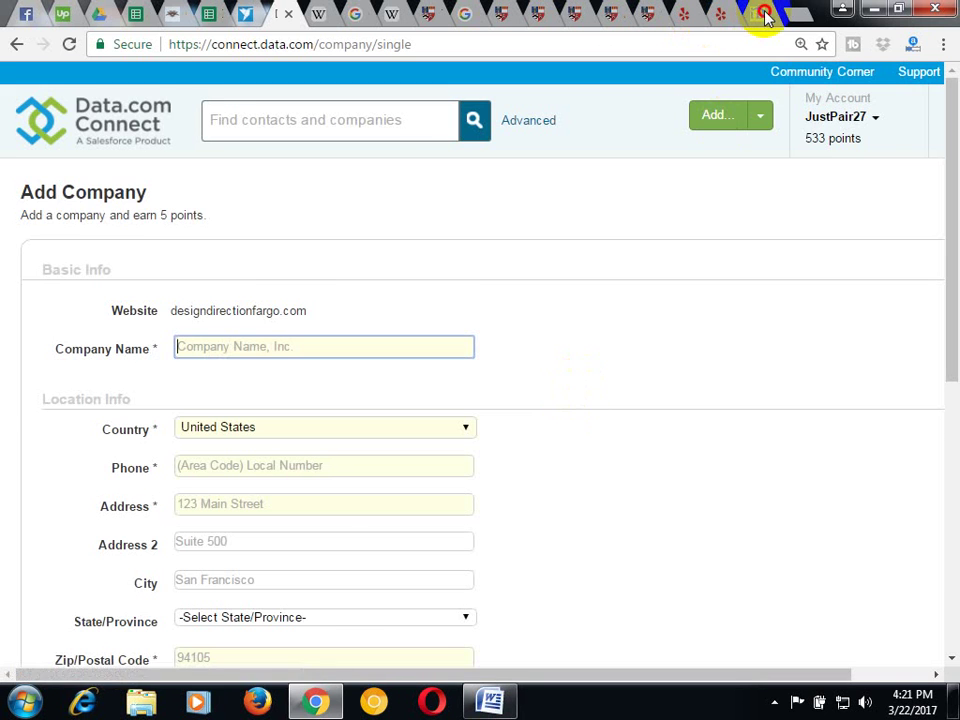
# Copy the phone number from the company's Contact page into the Phone field of the new company entry
pyautogui.click(762, 15)
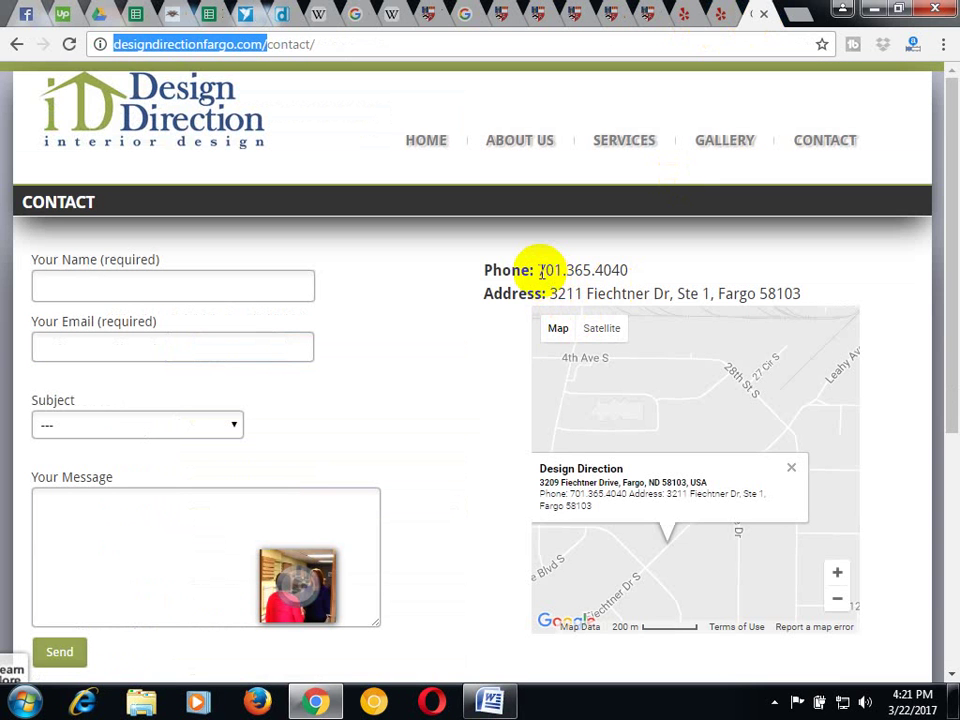
pyautogui.moveTo(540, 270); pyautogui.dragTo(652, 268)
pyautogui.rightClick(617, 279)
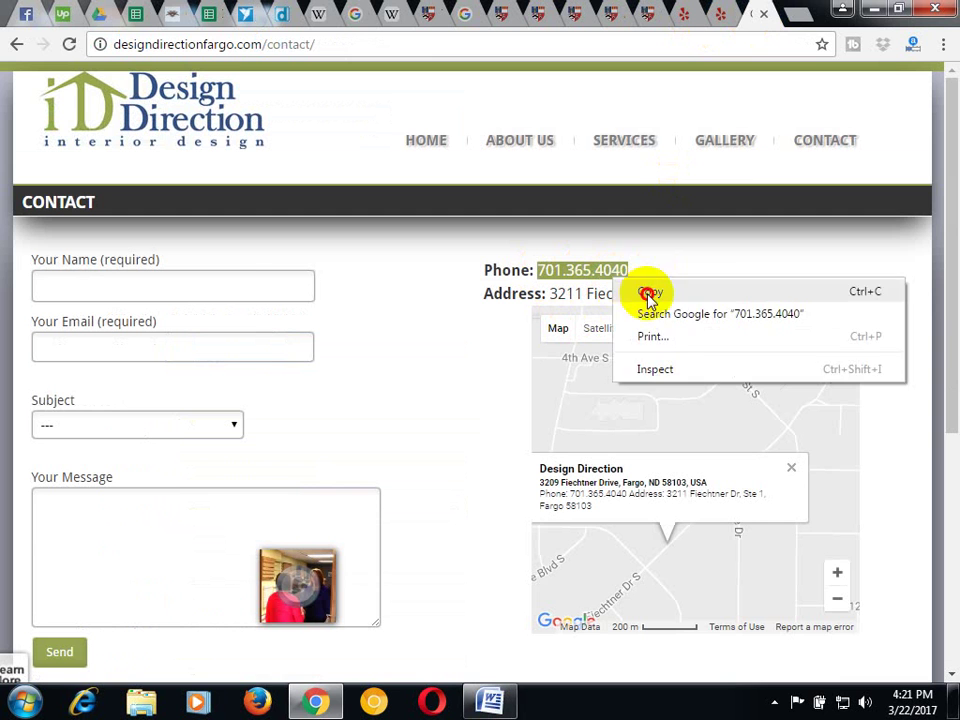
pyautogui.click(650, 289)
pyautogui.click(283, 12)
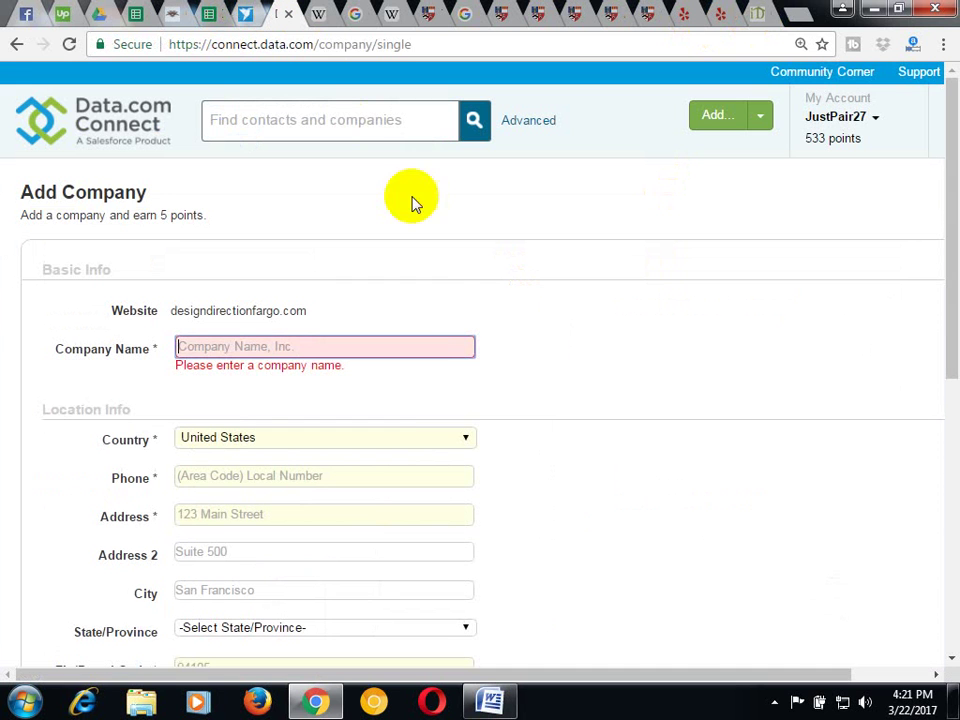
pyautogui.click(232, 475)
pyautogui.rightClick(232, 475)
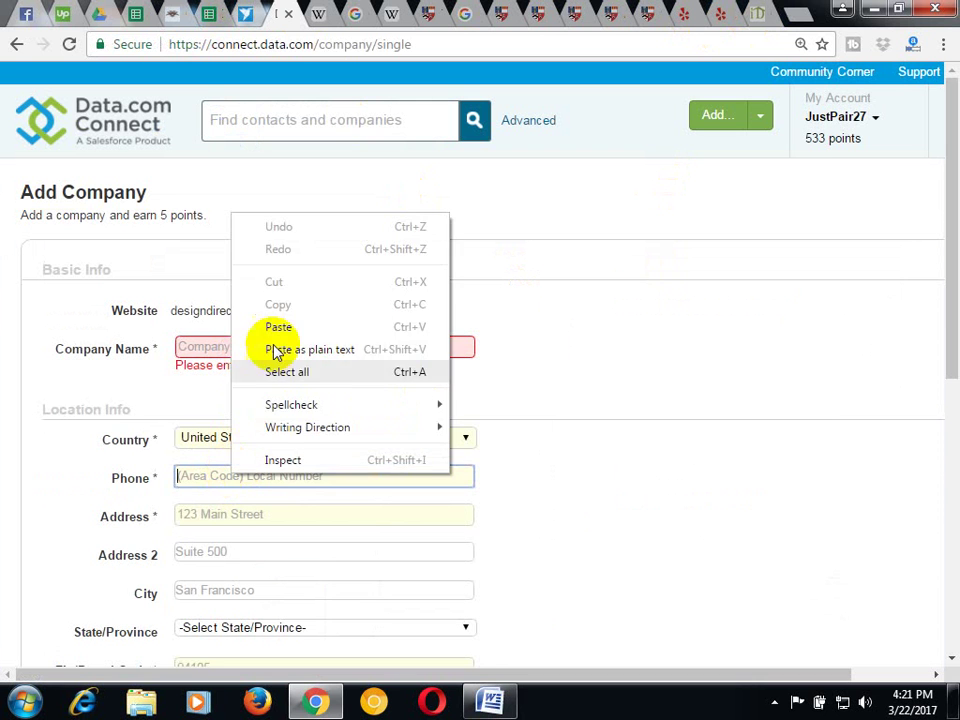
pyautogui.click(274, 330)
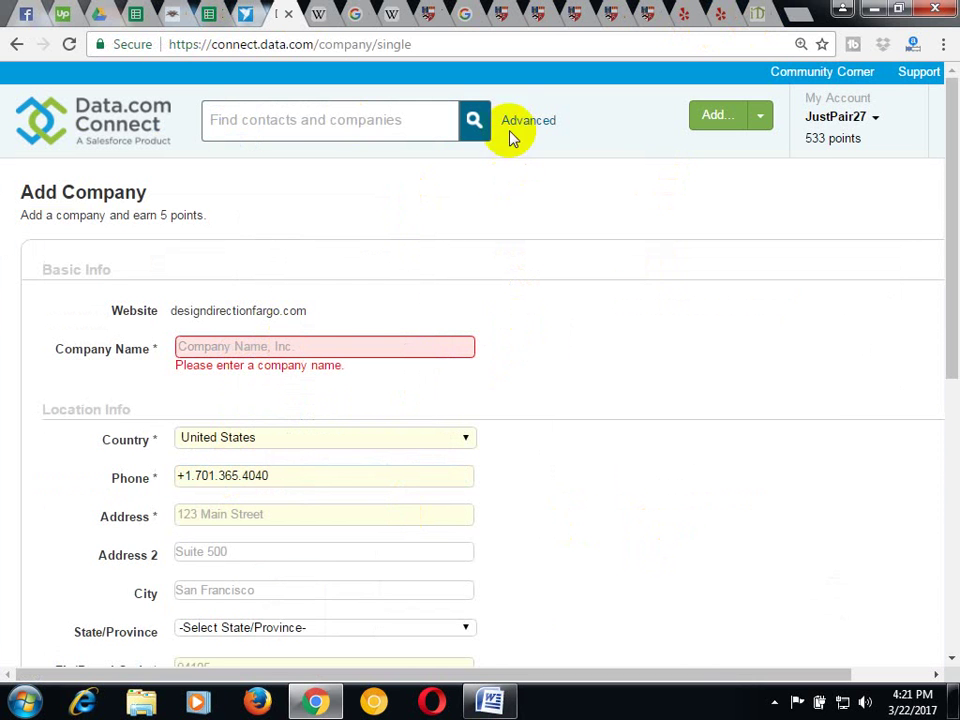
# Copy the name "Design Direction" from the Yelp search results into the new entry's Company Name field
pyautogui.click(757, 14)
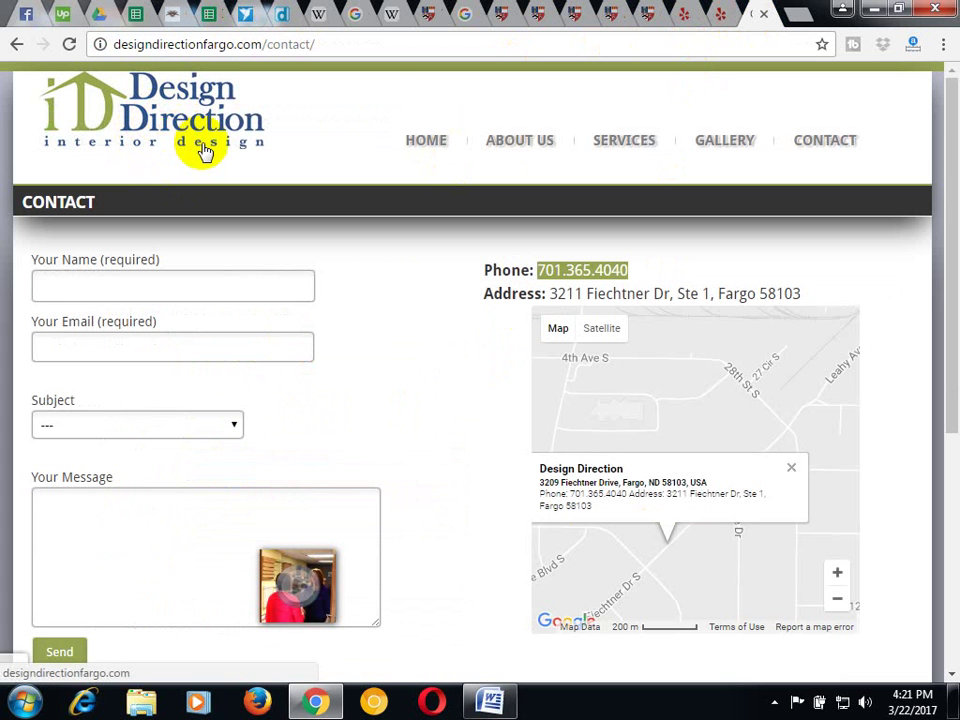
pyautogui.click(716, 13)
pyautogui.click(680, 14)
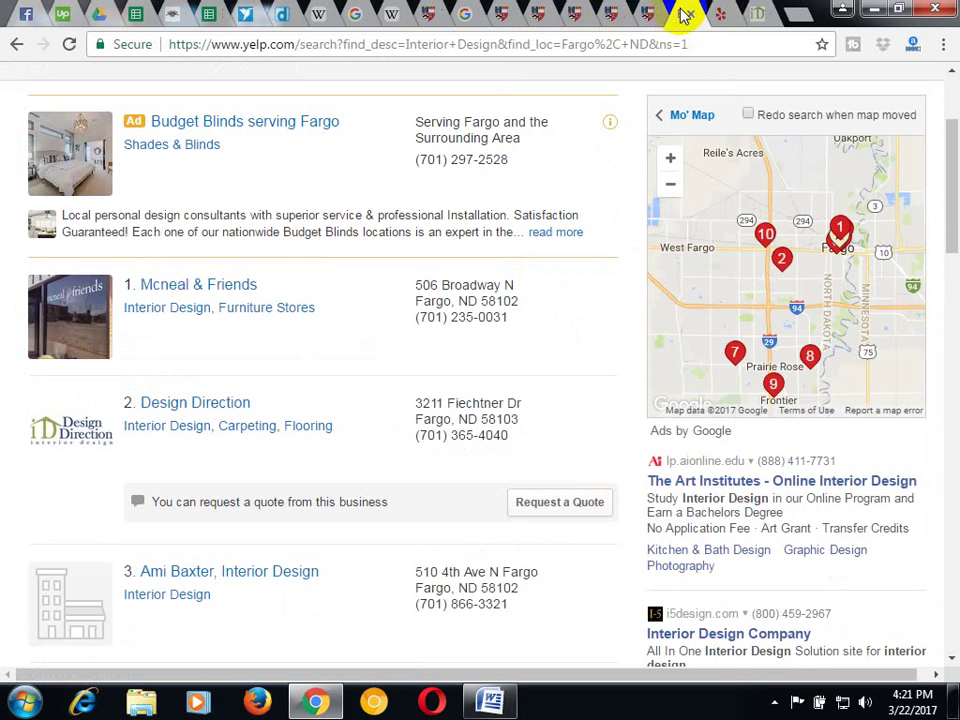
pyautogui.moveTo(266, 402); pyautogui.dragTo(135, 400)
pyautogui.rightClick(155, 403)
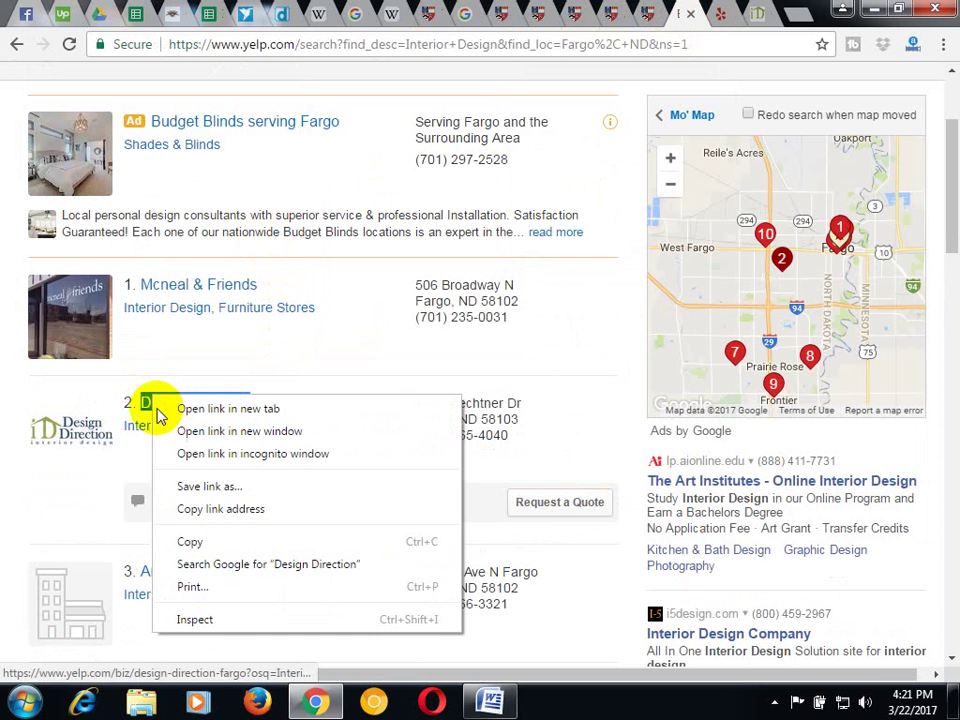
pyautogui.click(192, 540)
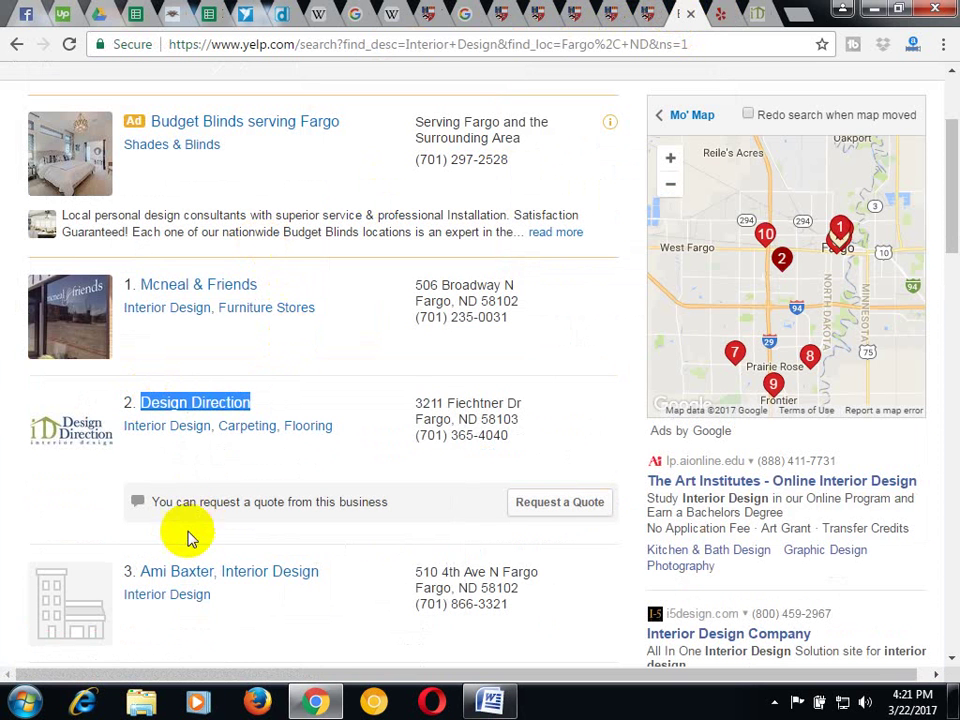
pyautogui.click(280, 14)
pyautogui.rightClick(240, 350)
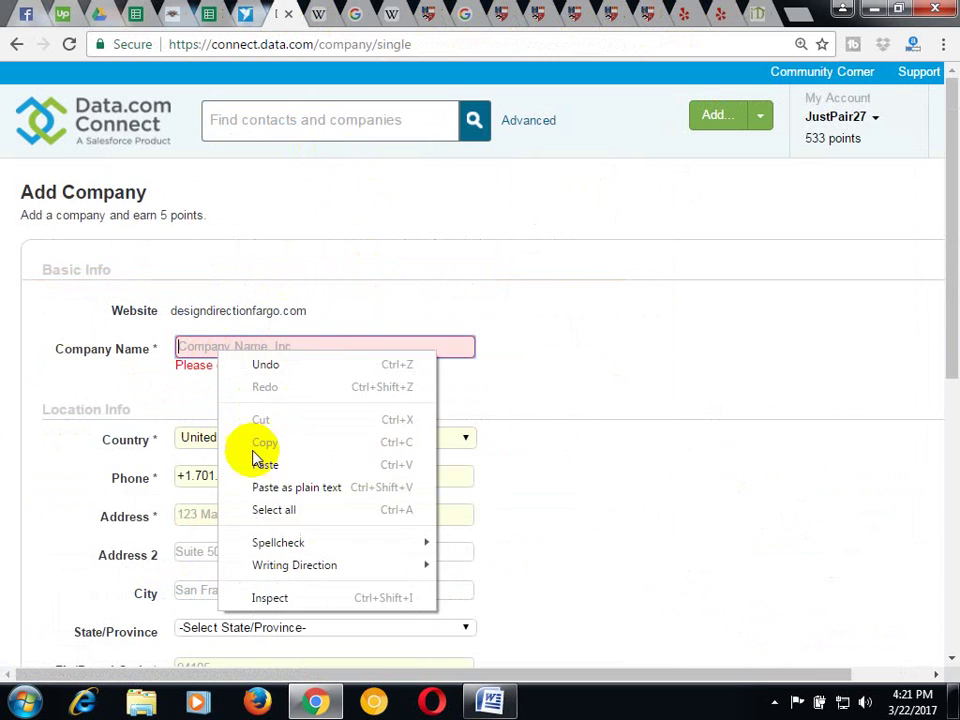
pyautogui.click(266, 462)
pyautogui.click(611, 347)
# Copy the street address from the company's Contact page into the Address field of the new company entry
pyautogui.scroll(-2, 333, 347)
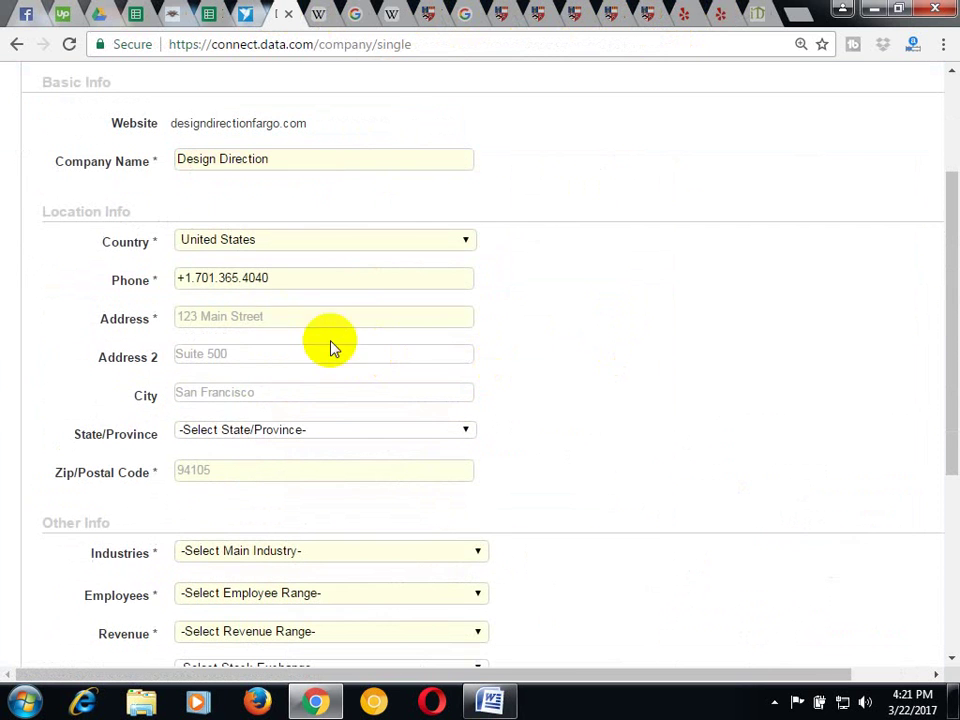
pyautogui.click(285, 323)
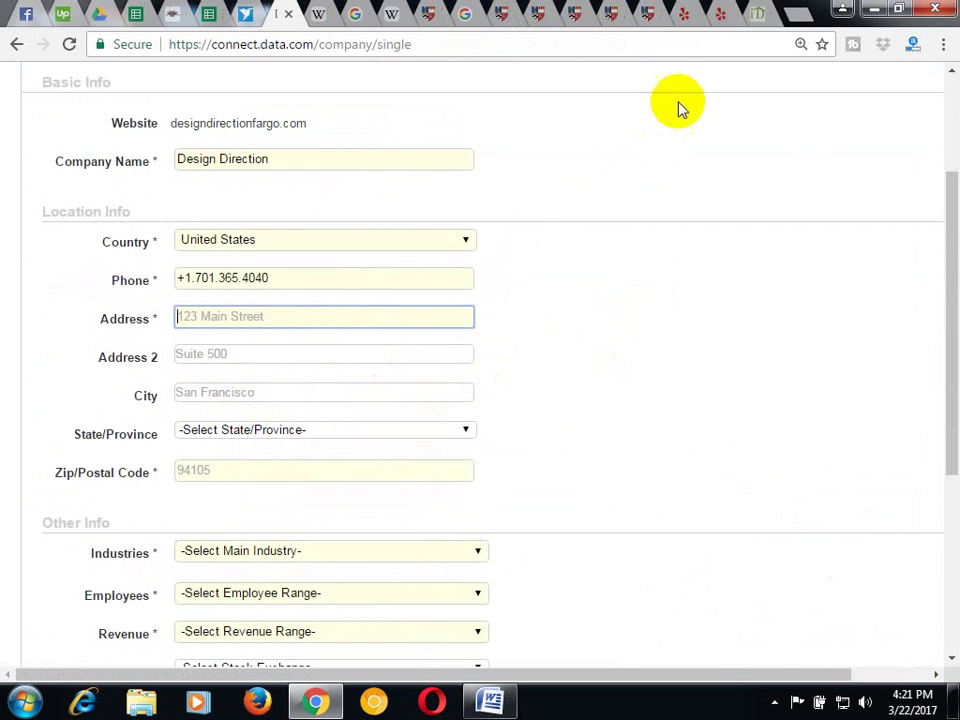
pyautogui.click(750, 14)
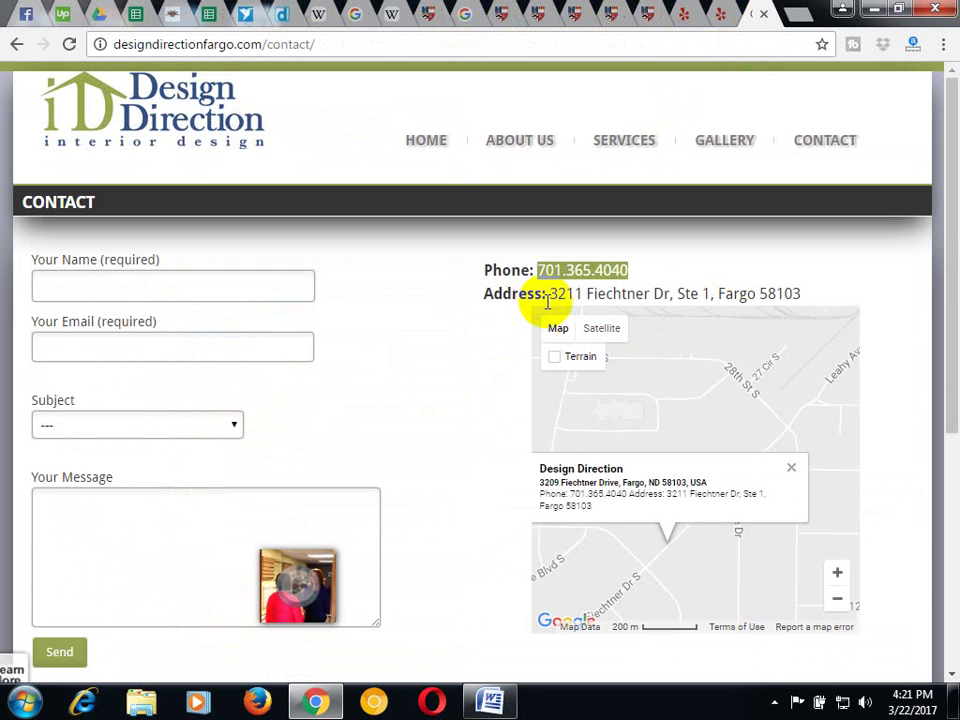
pyautogui.moveTo(551, 294); pyautogui.dragTo(650, 291)
pyautogui.rightClick(650, 292)
pyautogui.click(681, 306)
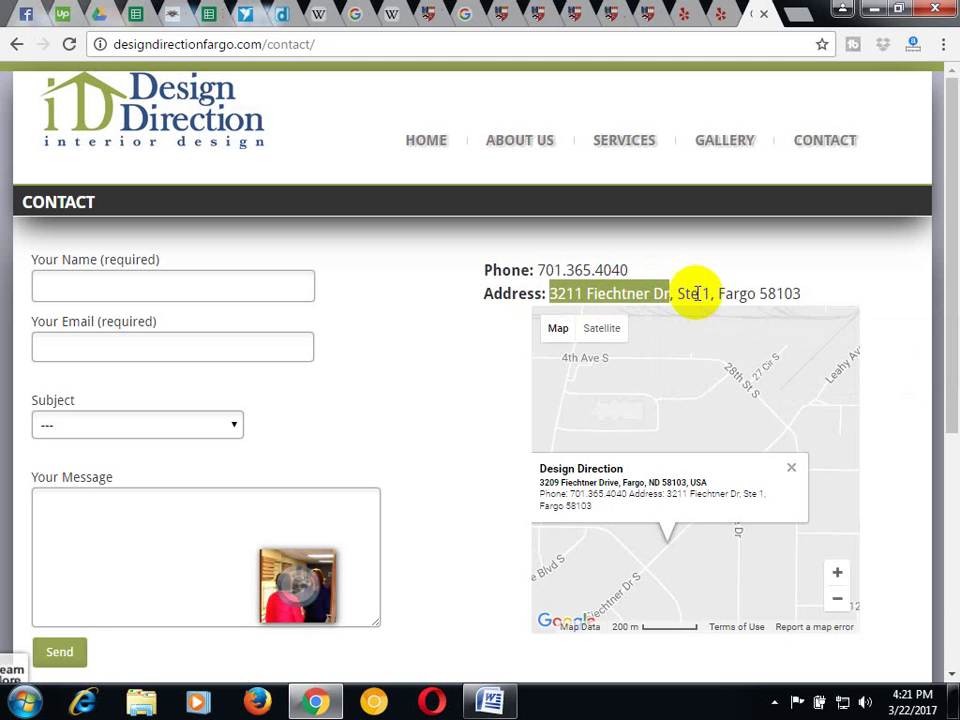
pyautogui.click(277, 14)
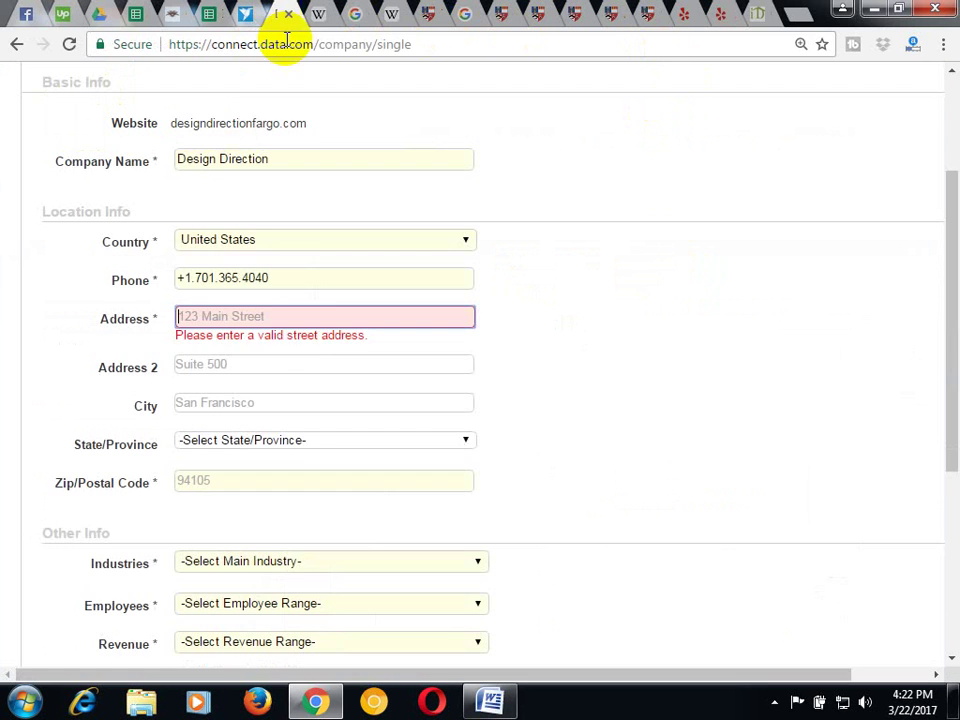
pyautogui.rightClick(215, 316)
pyautogui.click(262, 428)
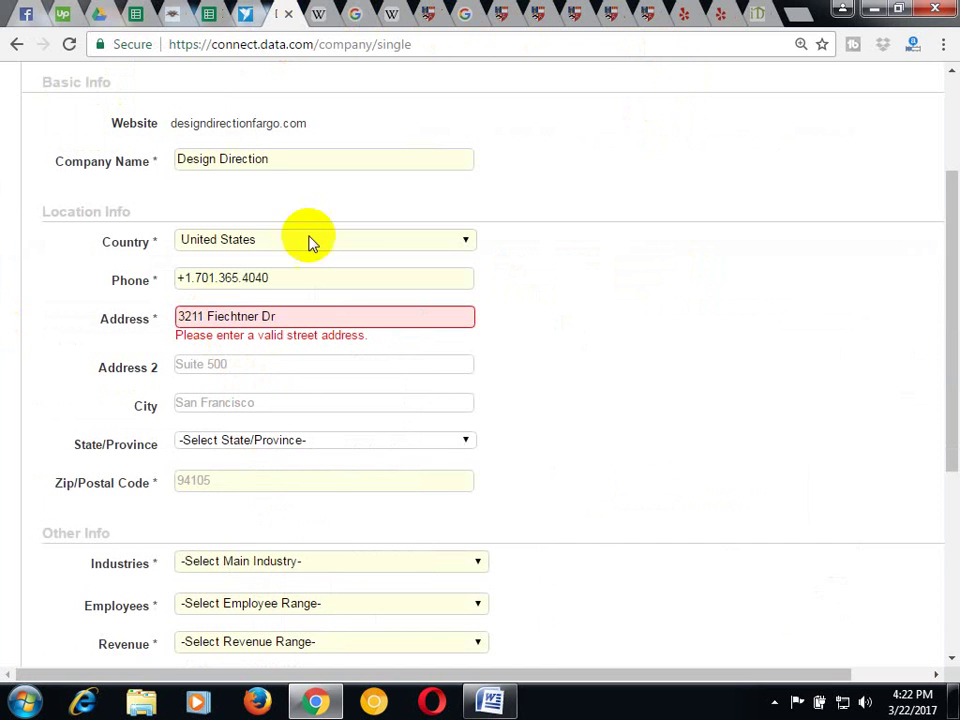
# Copy the suite number from the company's Contact page into the Address 2 field of the new company entry
pyautogui.click(760, 14)
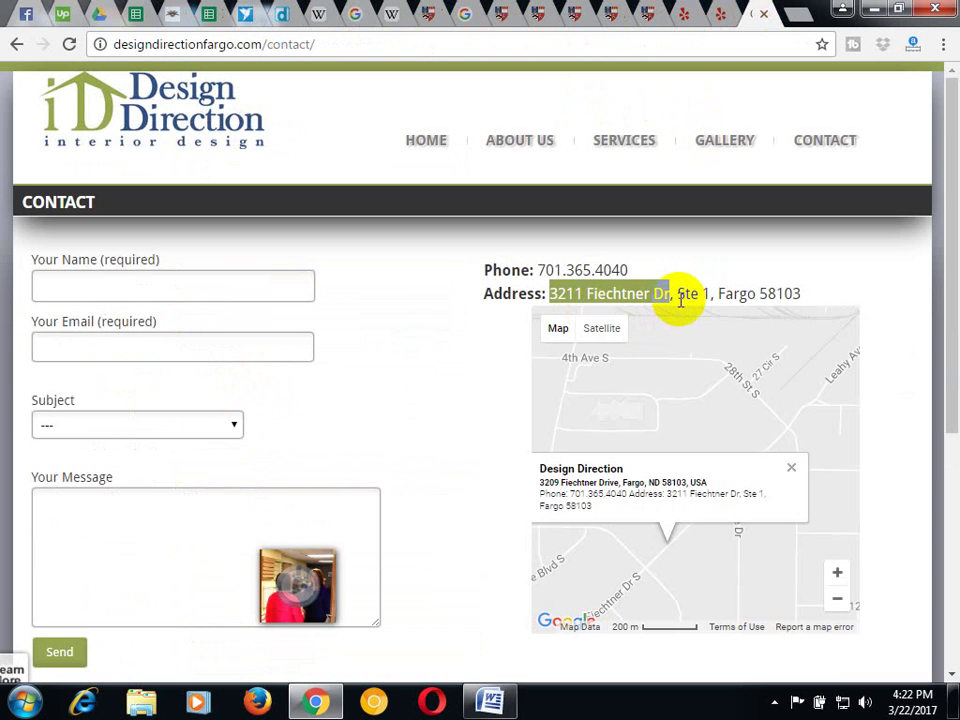
pyautogui.moveTo(680, 296); pyautogui.dragTo(712, 293)
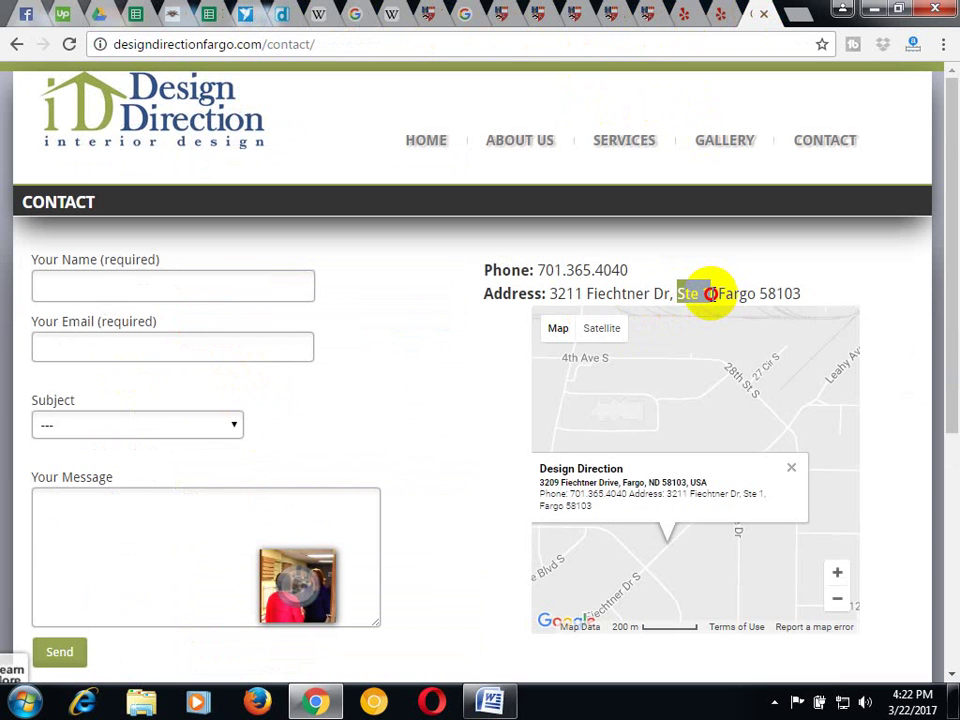
pyautogui.rightClick(703, 293)
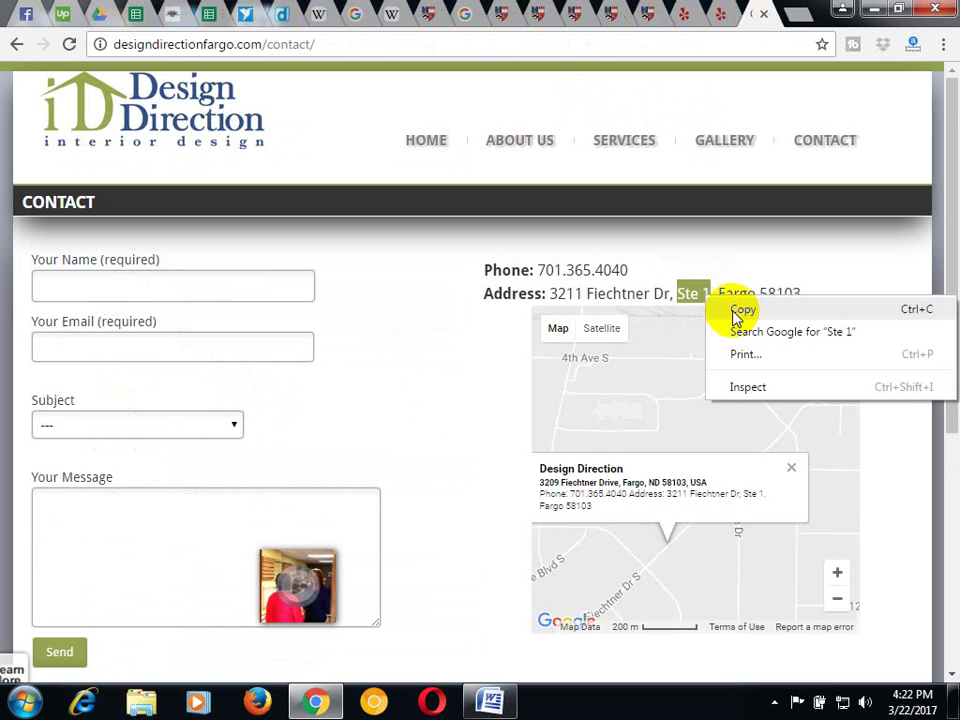
pyautogui.click(737, 311)
pyautogui.click(283, 14)
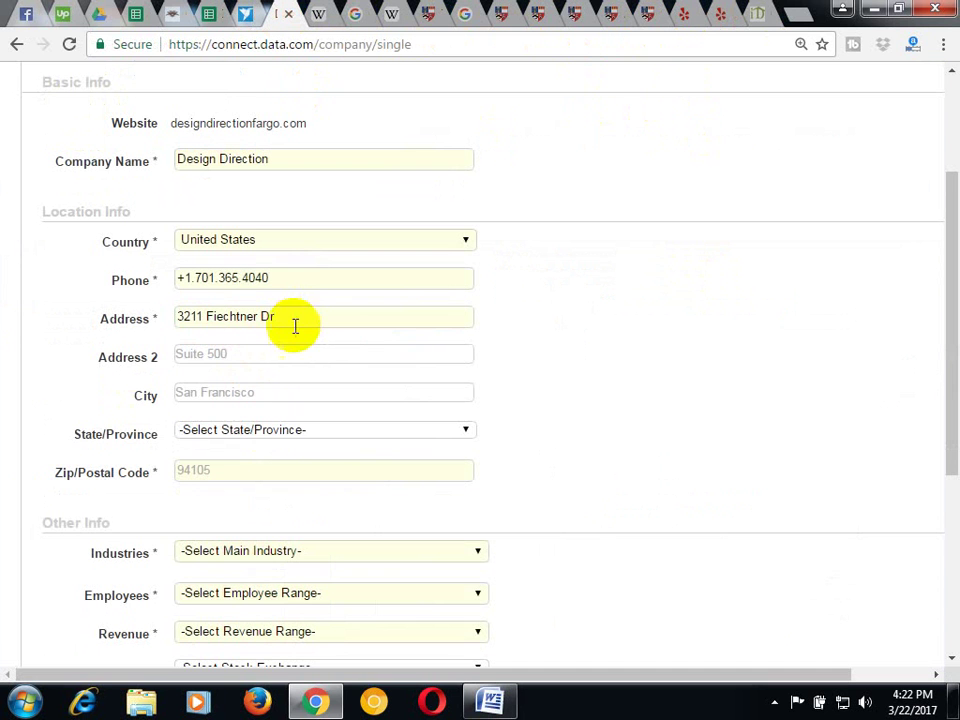
pyautogui.click(216, 357)
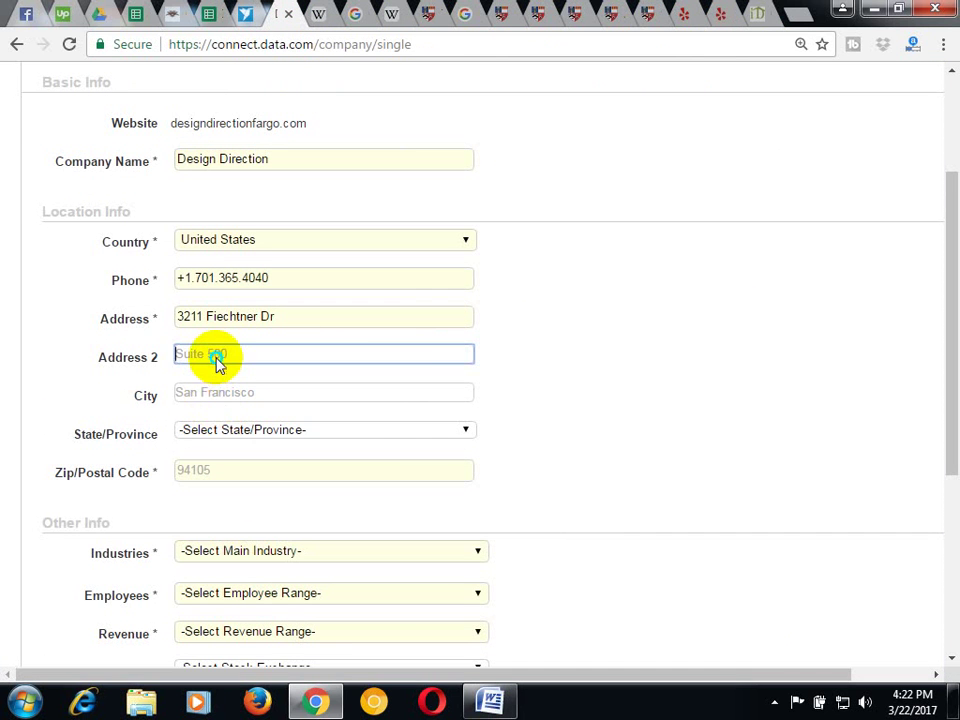
pyautogui.rightClick(238, 358)
pyautogui.click(268, 468)
pyautogui.click(675, 387)
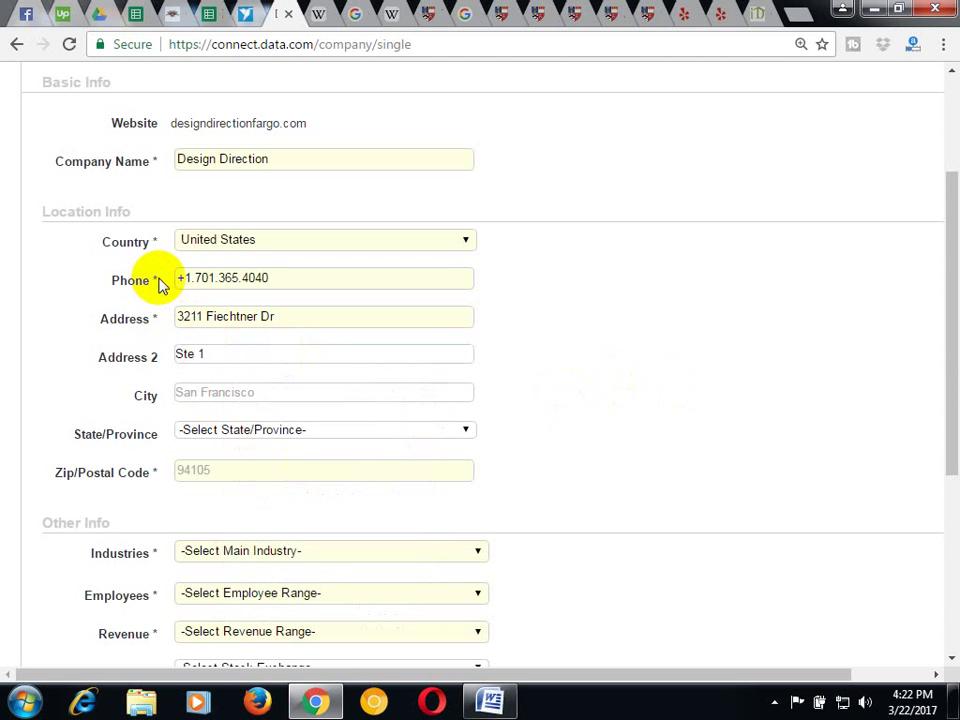
# Copy the city together with the zip code from the company's Contact page into the entry's City field
pyautogui.click(223, 394)
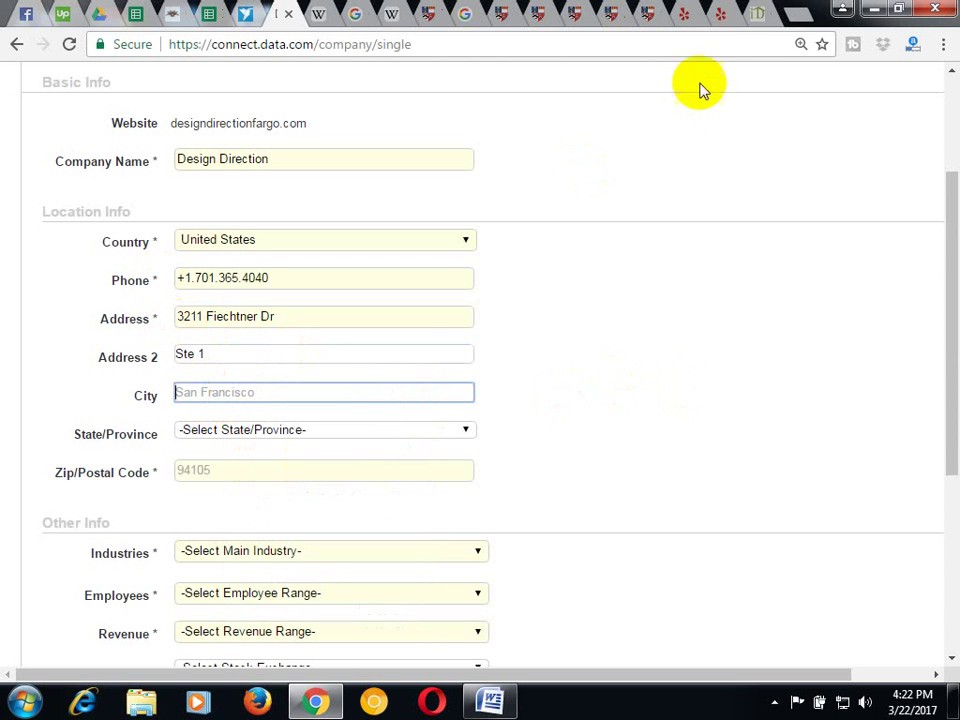
pyautogui.click(757, 12)
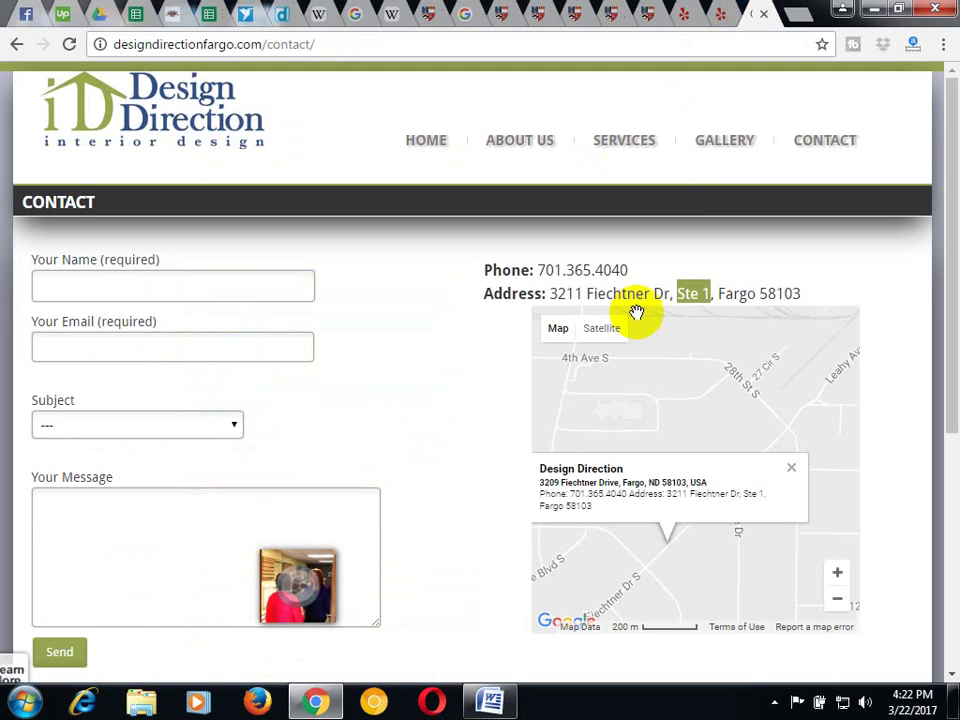
pyautogui.click(716, 292)
pyautogui.moveTo(716, 292); pyautogui.dragTo(801, 294)
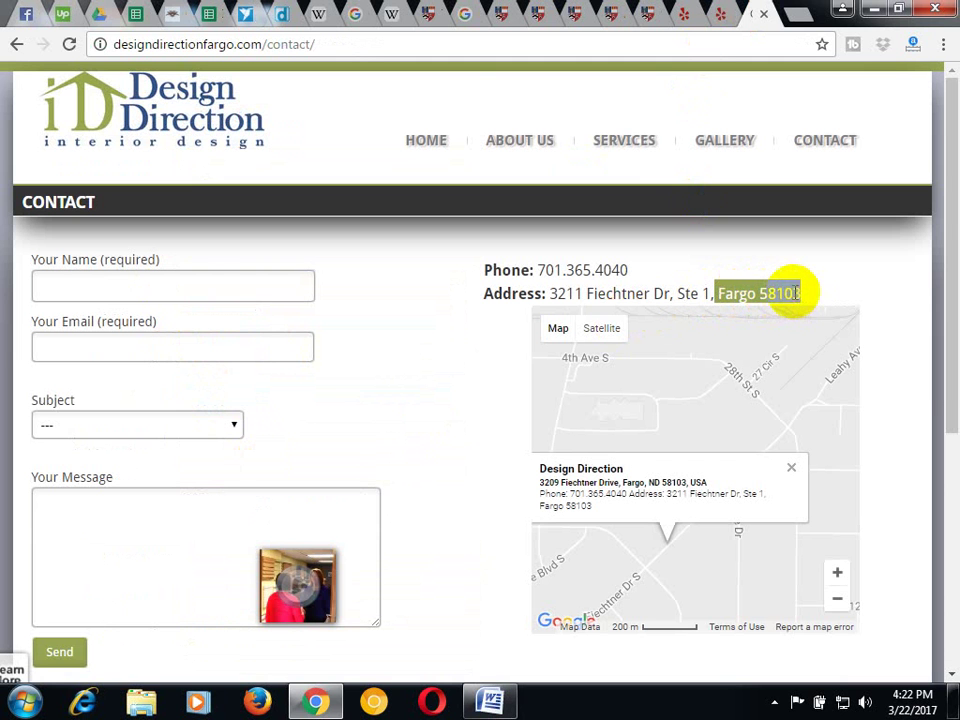
pyautogui.rightClick(797, 293)
pyautogui.click(831, 308)
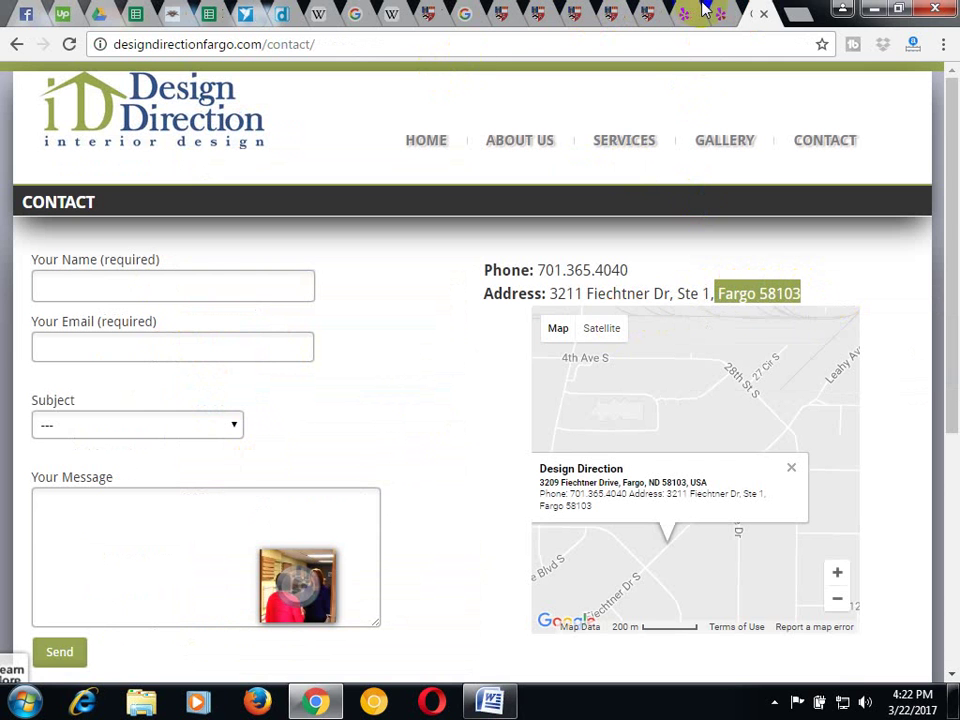
pyautogui.click(280, 12)
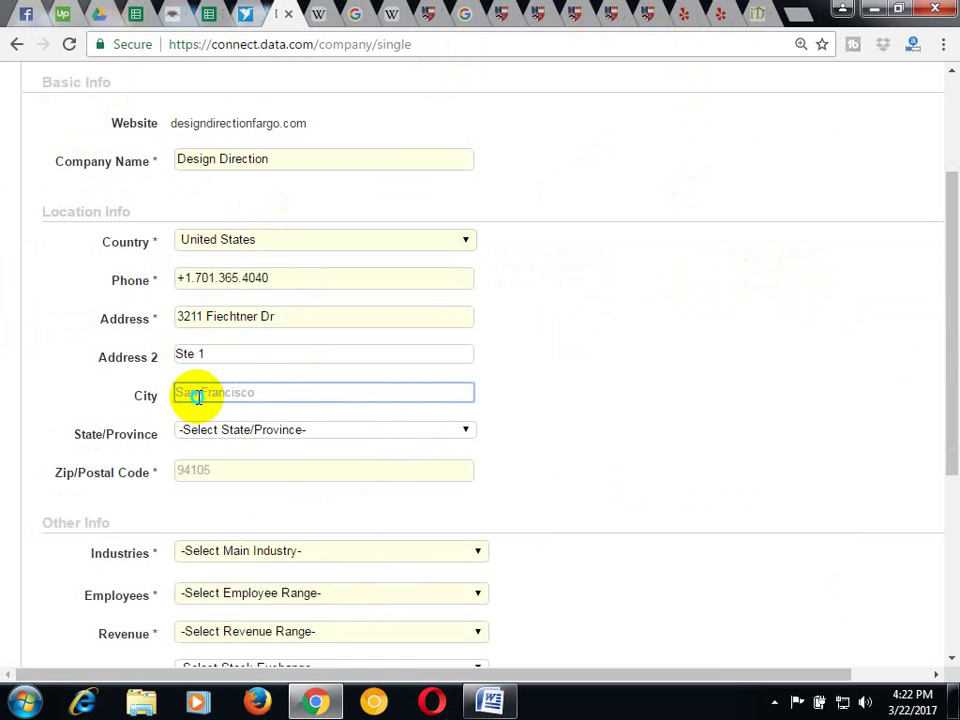
pyautogui.rightClick(192, 394)
pyautogui.click(244, 510)
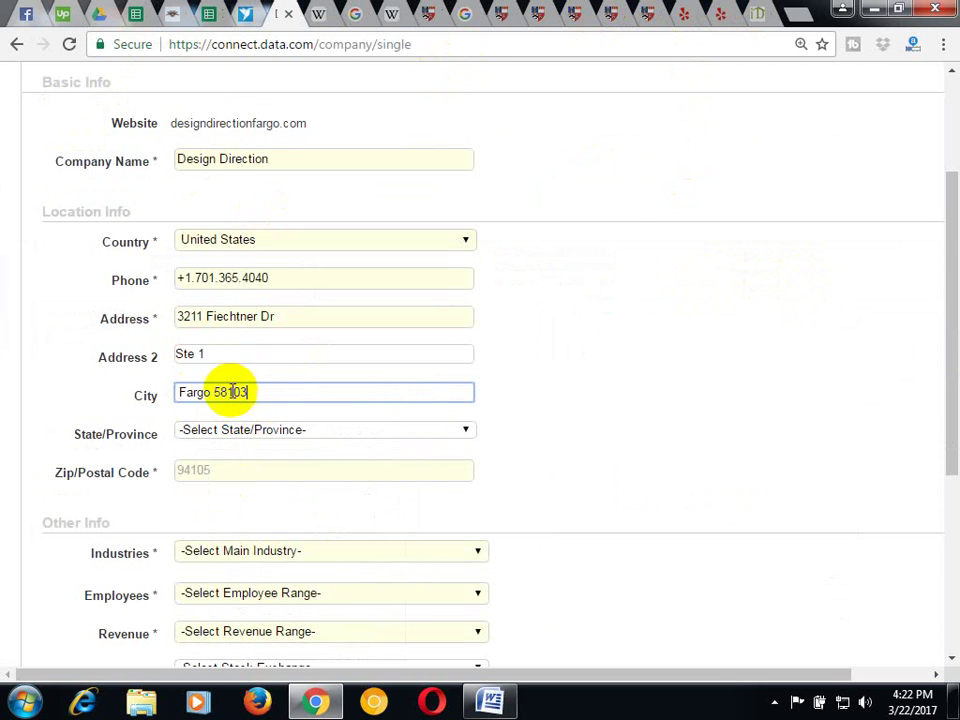
# Move the zip code out of the City field into the Zip/Postal Code field
pyautogui.moveTo(213, 391); pyautogui.dragTo(285, 390)
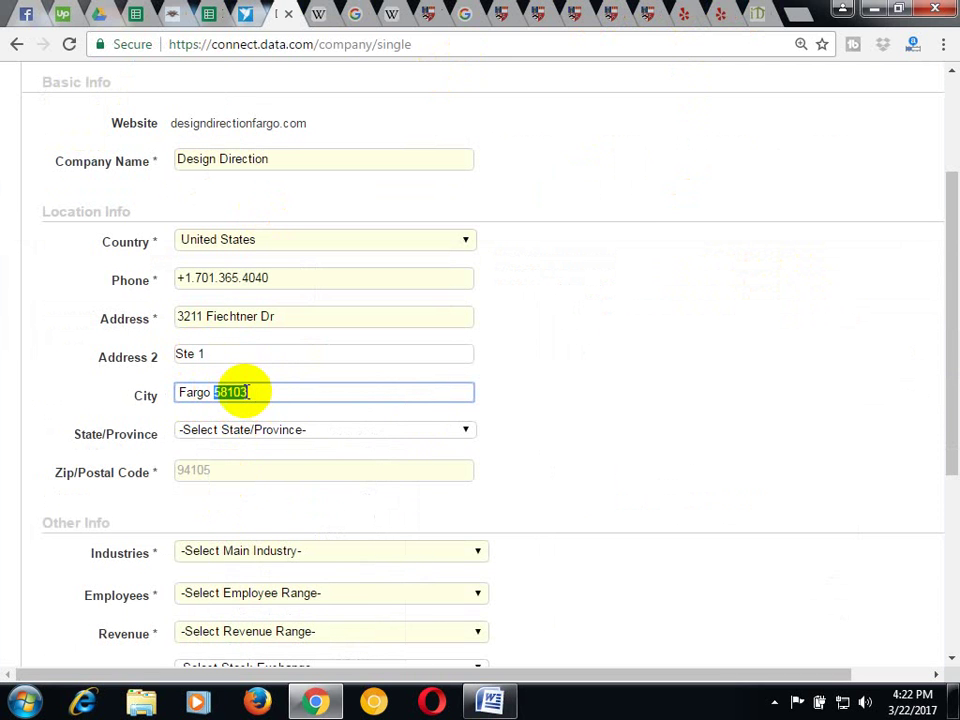
pyautogui.rightClick(238, 392)
pyautogui.click(279, 410)
pyautogui.click(221, 467)
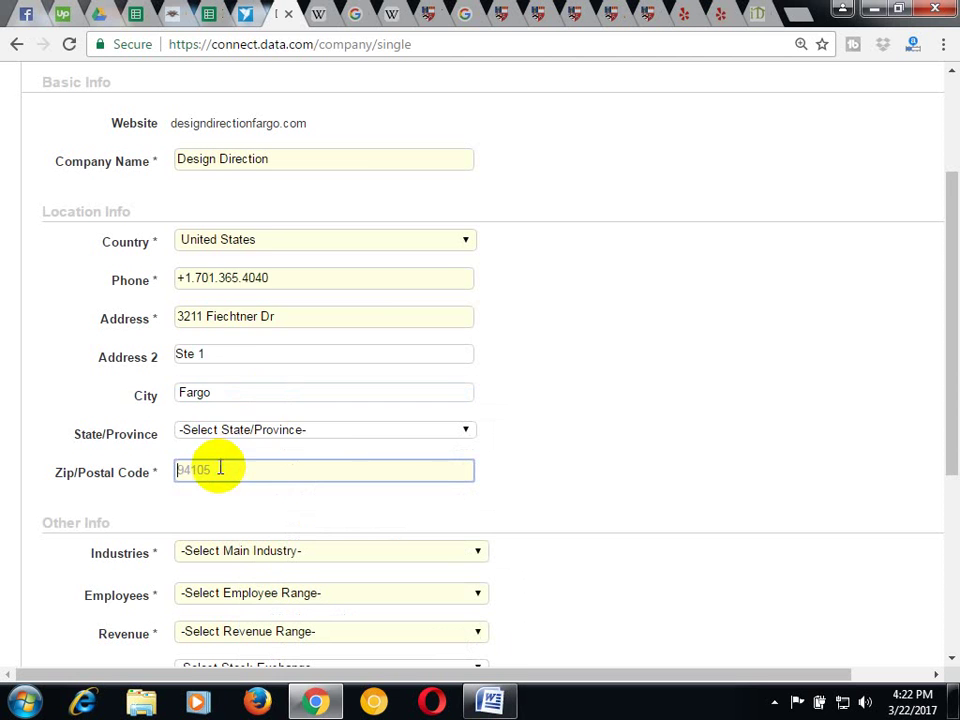
pyautogui.rightClick(221, 467)
pyautogui.click(264, 320)
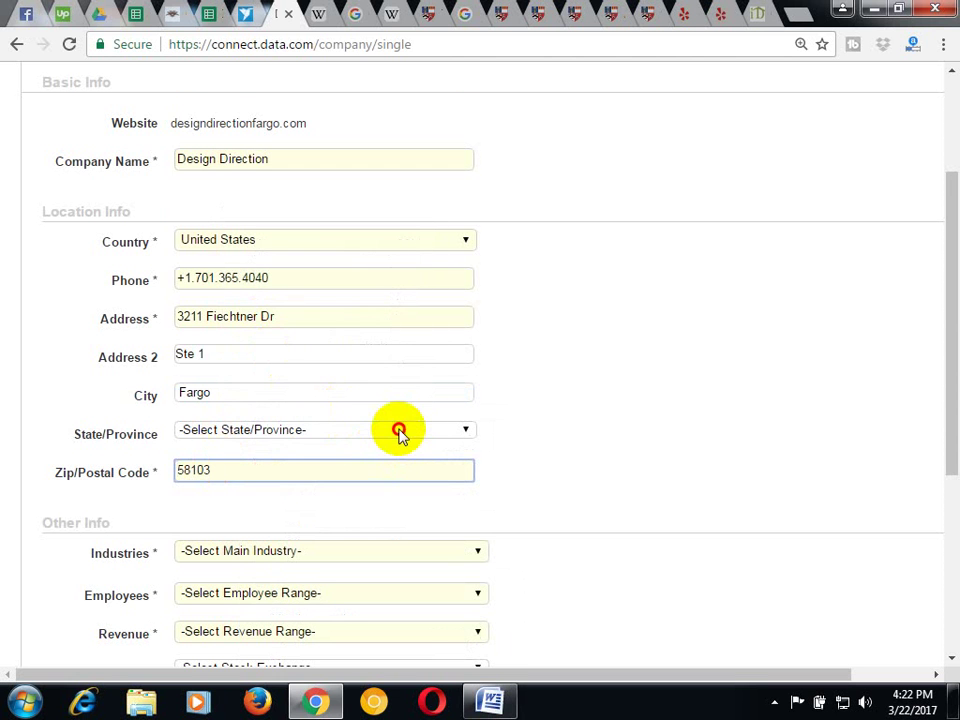
# Set the company's State/Province to North Dakota
pyautogui.click(396, 431)
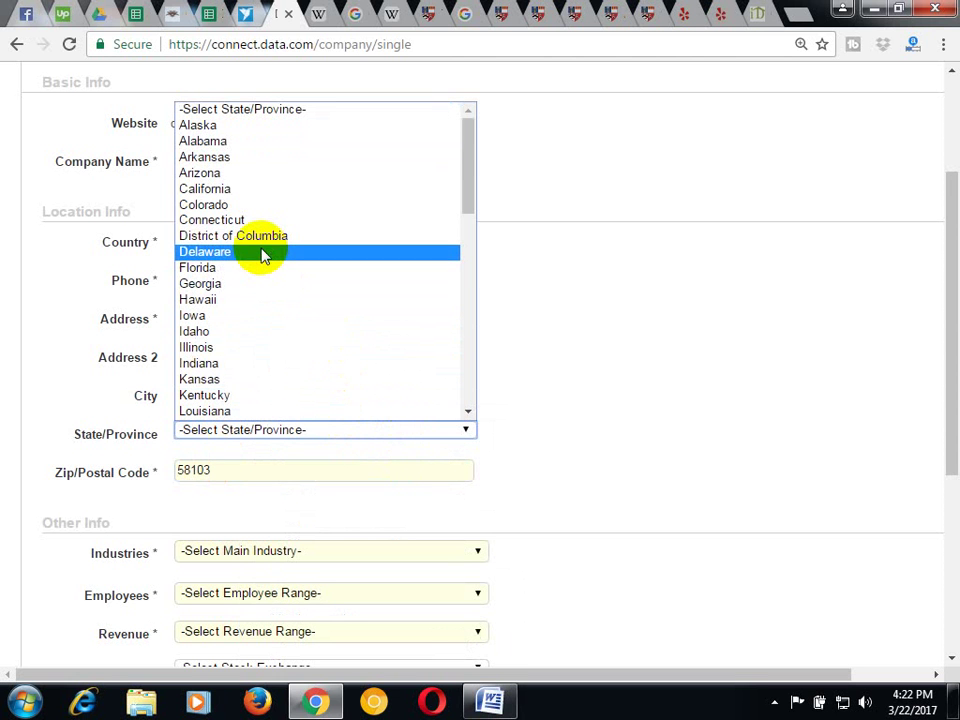
pyautogui.press('n')
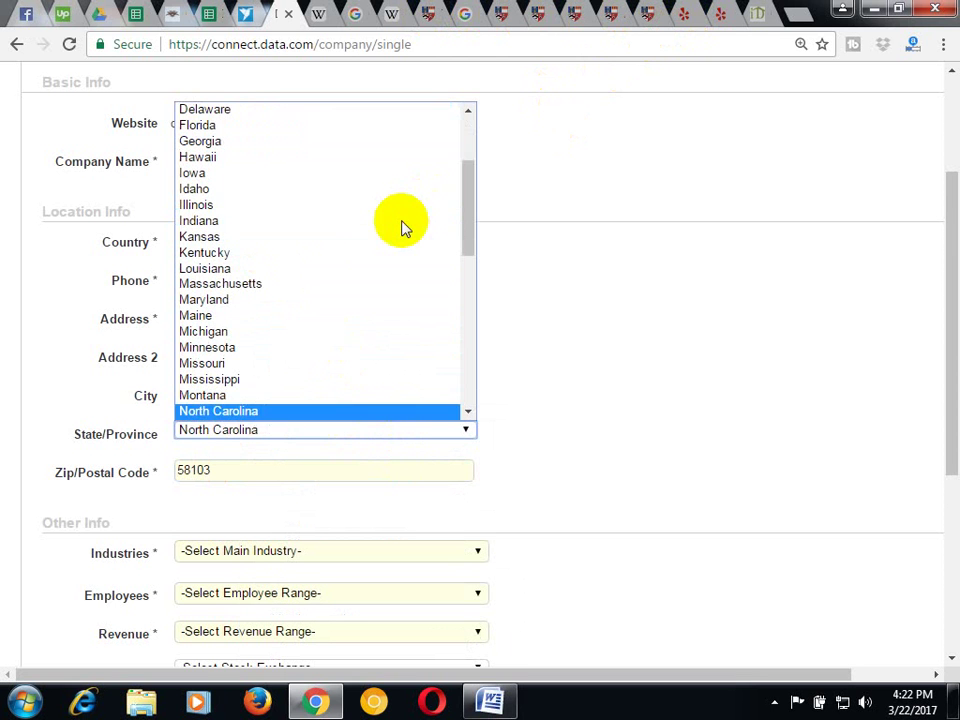
pyautogui.scroll(-3, 306, 385)
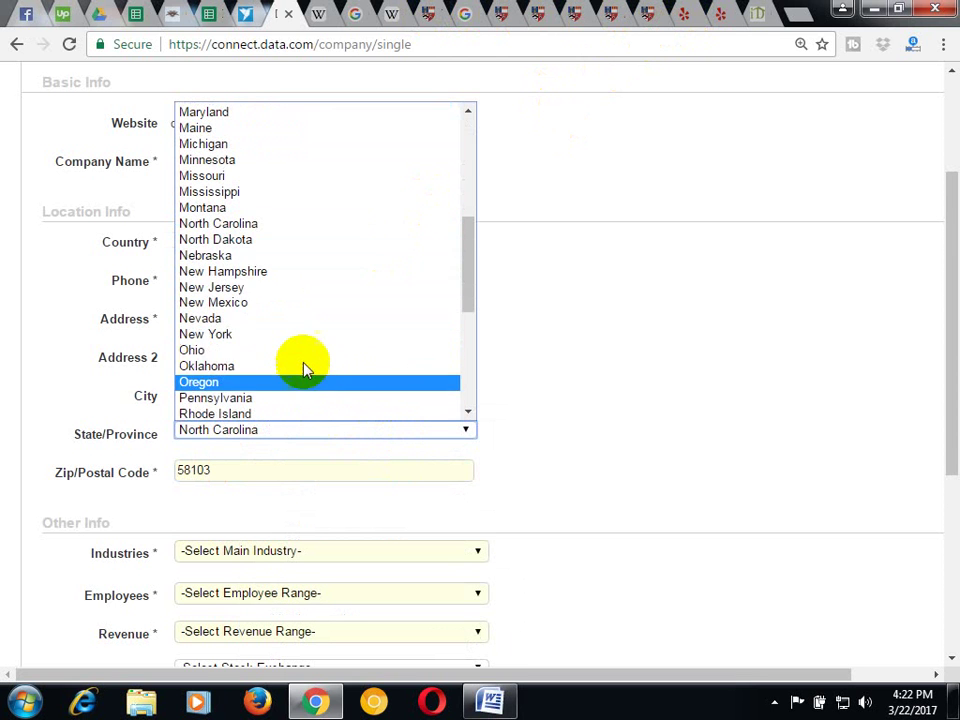
pyautogui.click(244, 241)
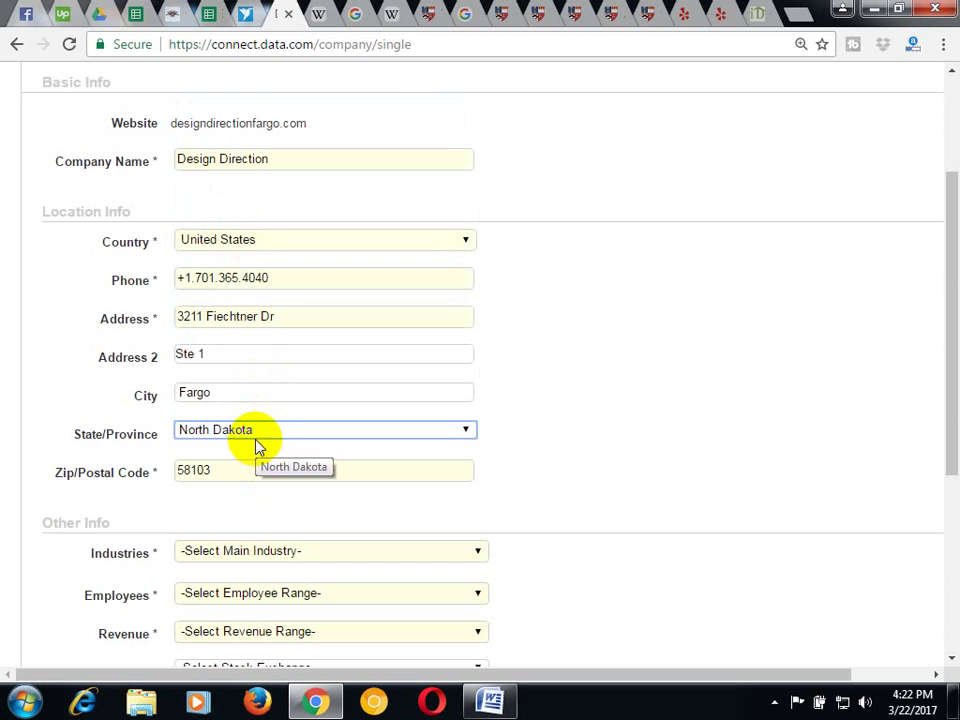
# Set the company's main industry to Business Services with the sub-industry Business Services Other
pyautogui.scroll(-2, 256, 447)
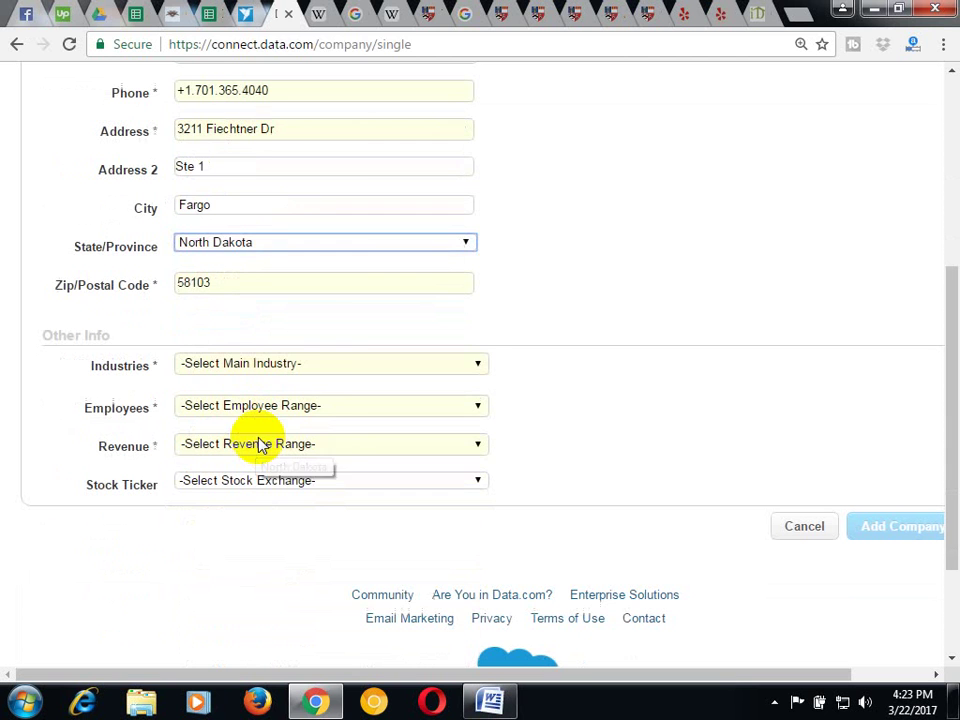
pyautogui.click(480, 366)
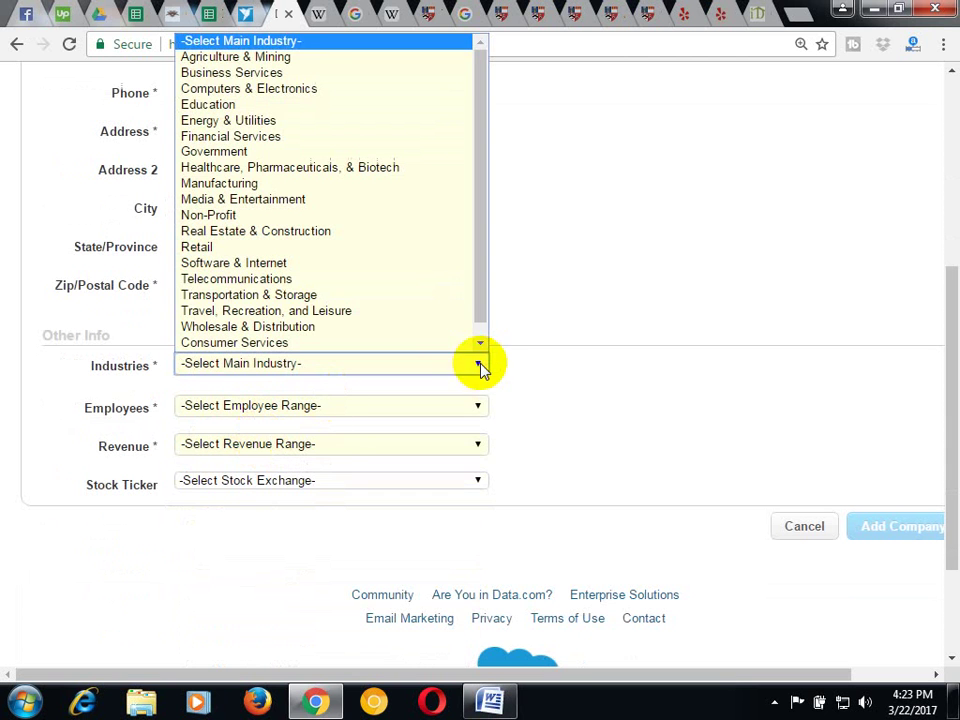
pyautogui.click(314, 75)
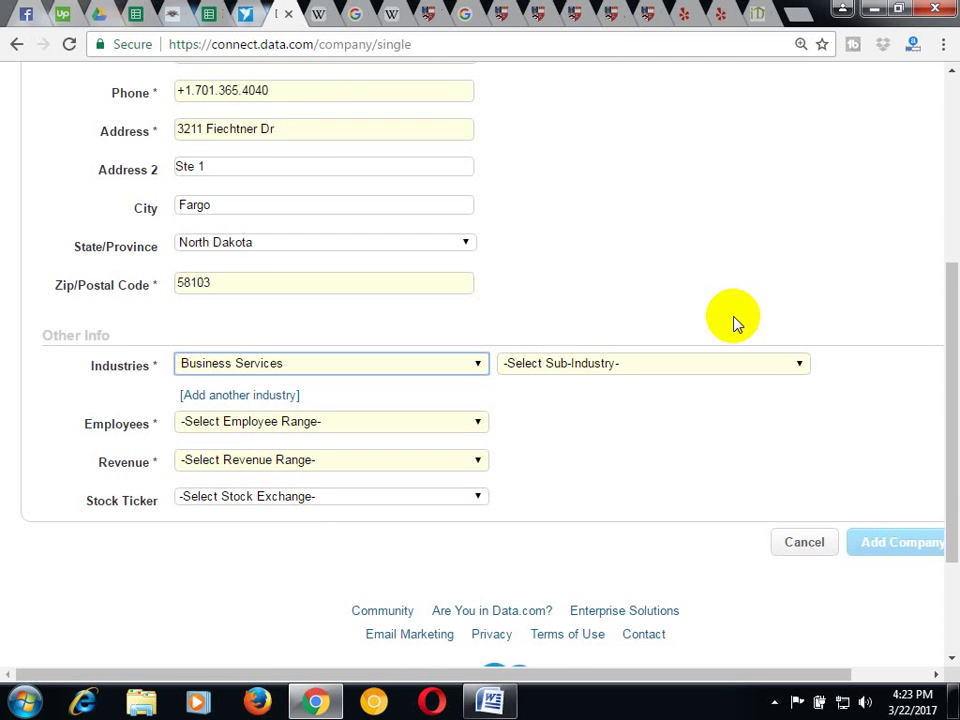
pyautogui.click(752, 368)
pyautogui.click(615, 558)
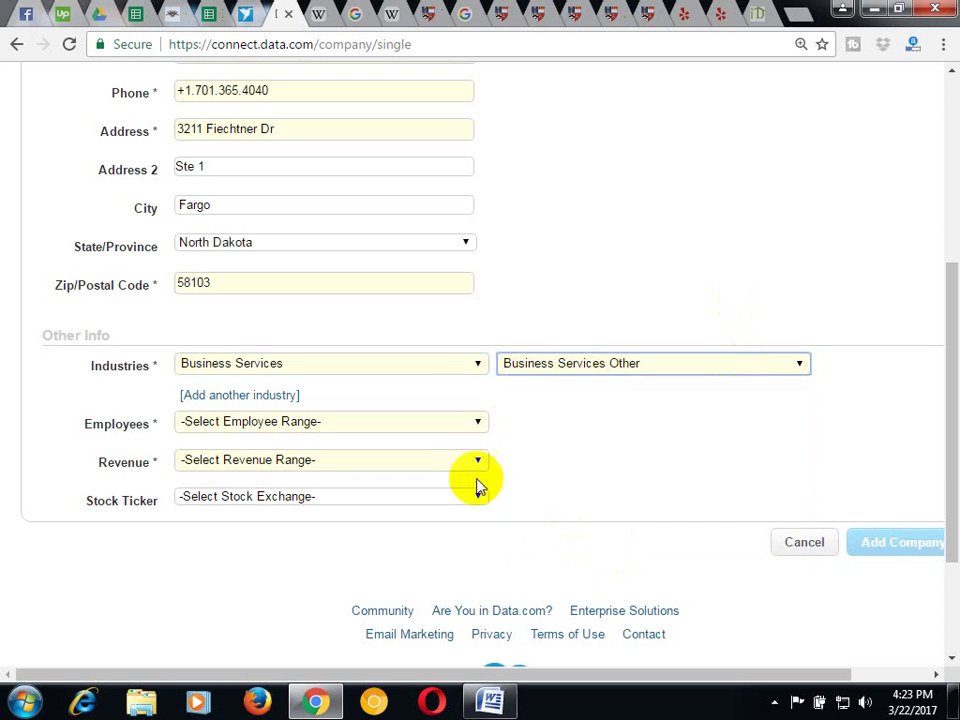
# Set the employee range to 0 - 25 and the revenue range to $0 - 1M, and submit the new company
pyautogui.click(431, 421)
pyautogui.click(340, 460)
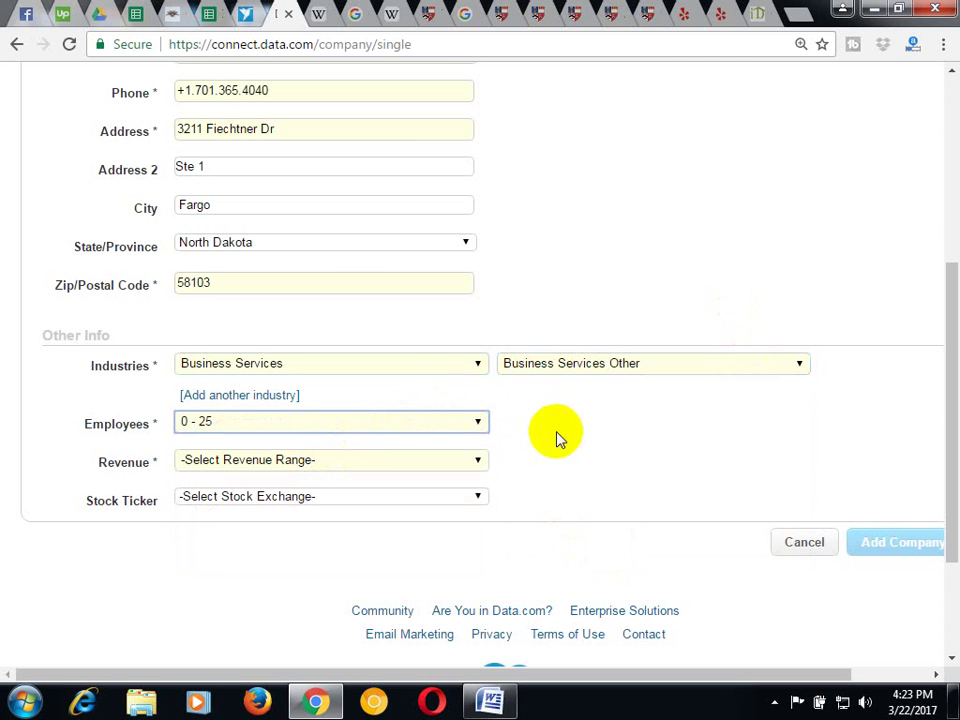
pyautogui.click(471, 459)
pyautogui.click(320, 496)
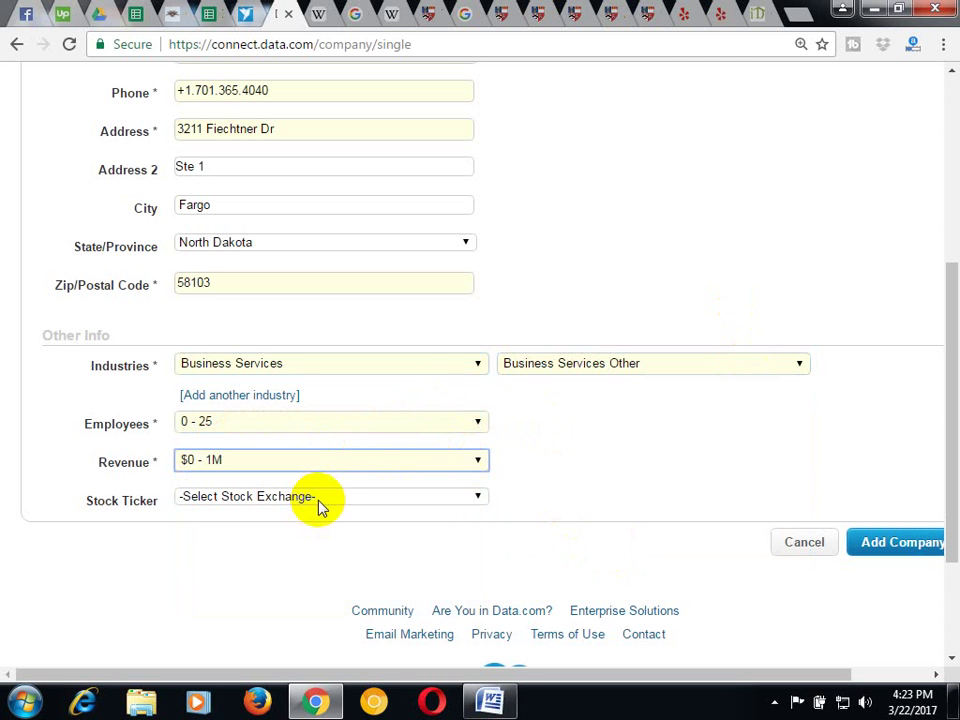
pyautogui.click(911, 555)
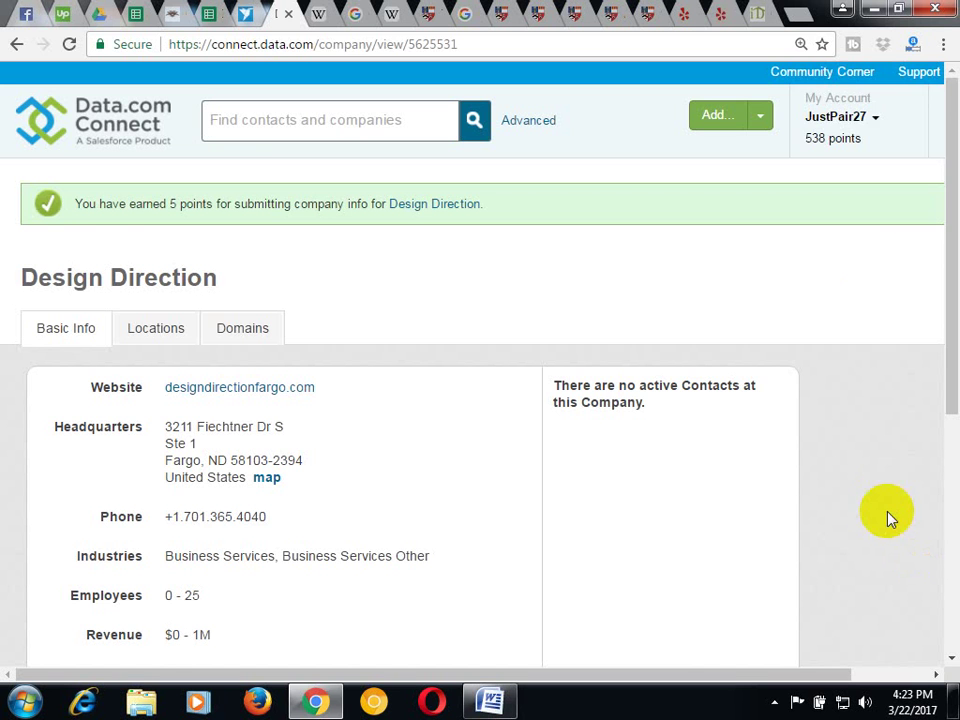
# Close Design Direction's Yelp listing and open the third interior design result from the Yelp search in a new tab
pyautogui.click(720, 10)
pyautogui.click(681, 12)
pyautogui.click(681, 12)
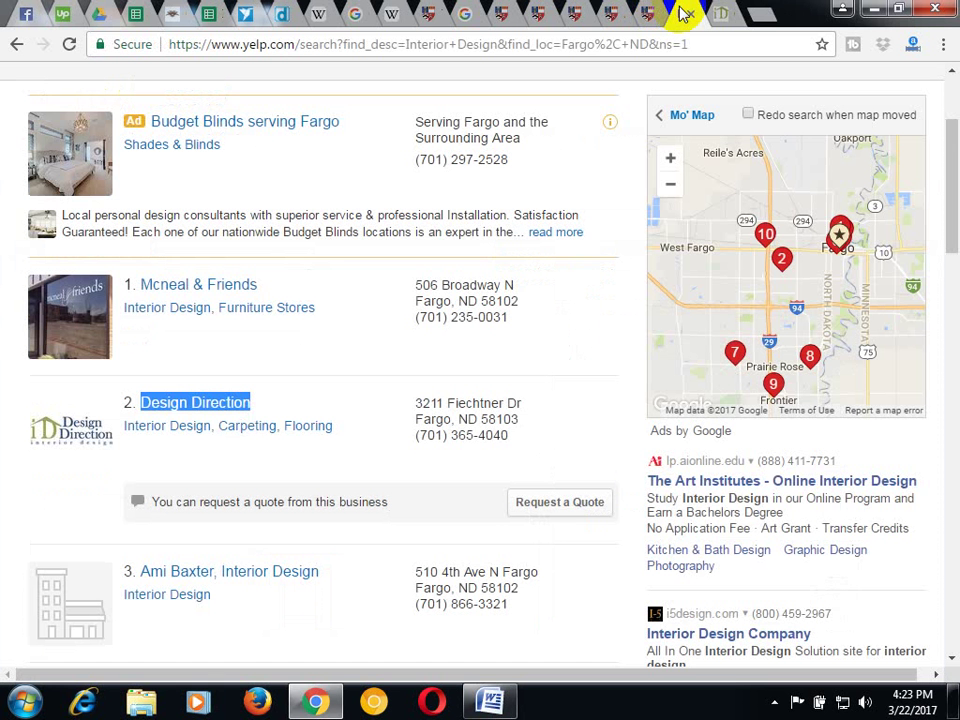
pyautogui.scroll(-2, 270, 300)
pyautogui.scroll(-1, 200, 360)
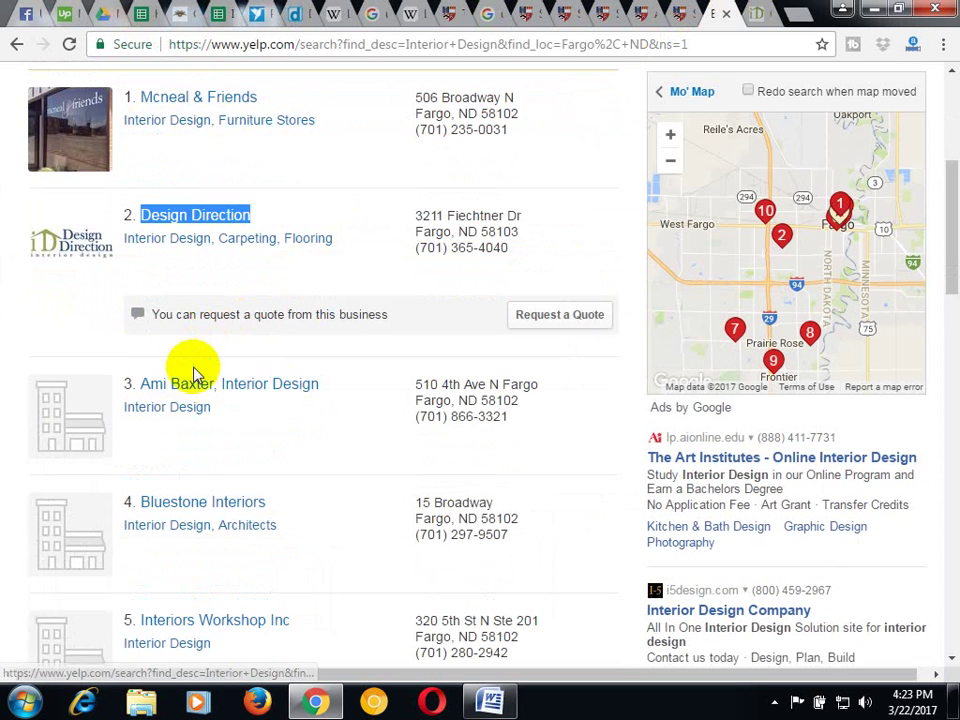
pyautogui.rightClick(218, 389)
pyautogui.click(230, 397)
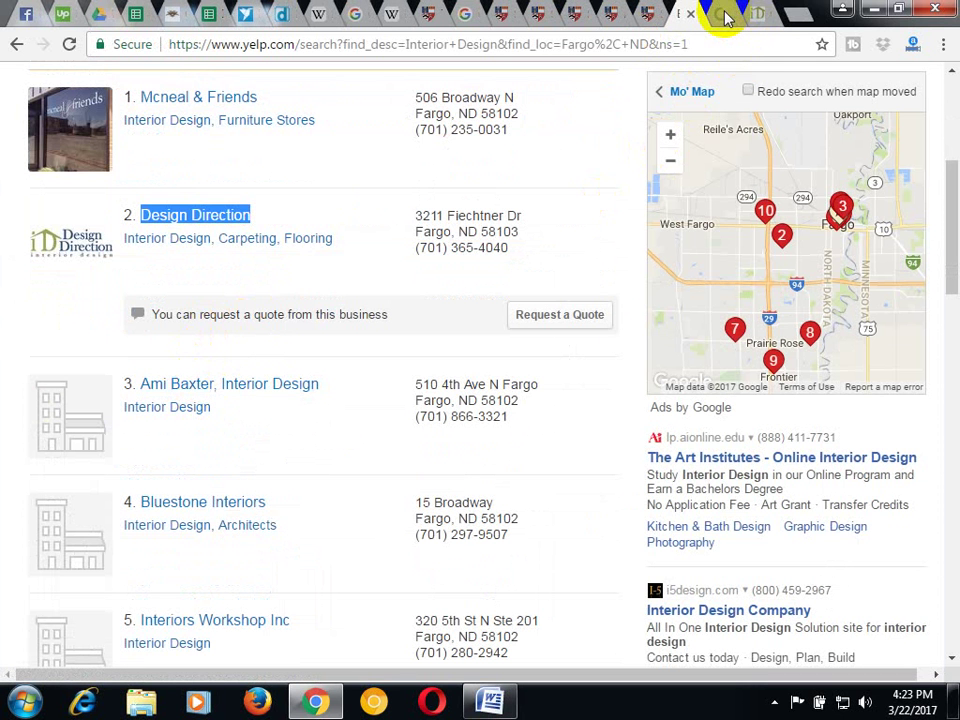
# Open the company website linked on the third result's Yelp listing and close the Design Direction Contact page
pyautogui.click(727, 15)
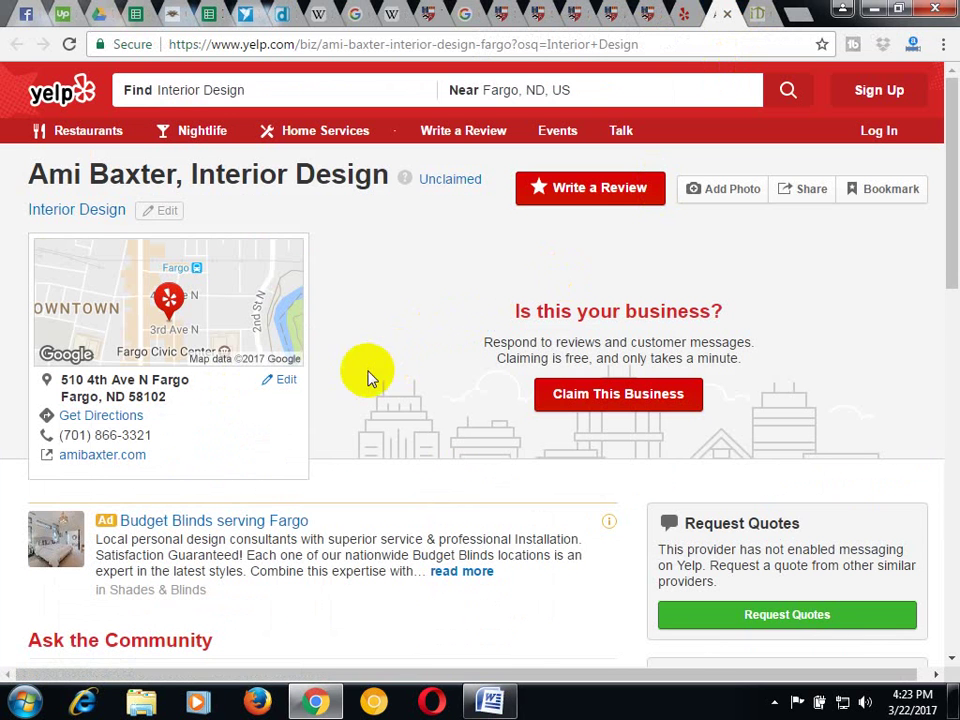
pyautogui.click(100, 457)
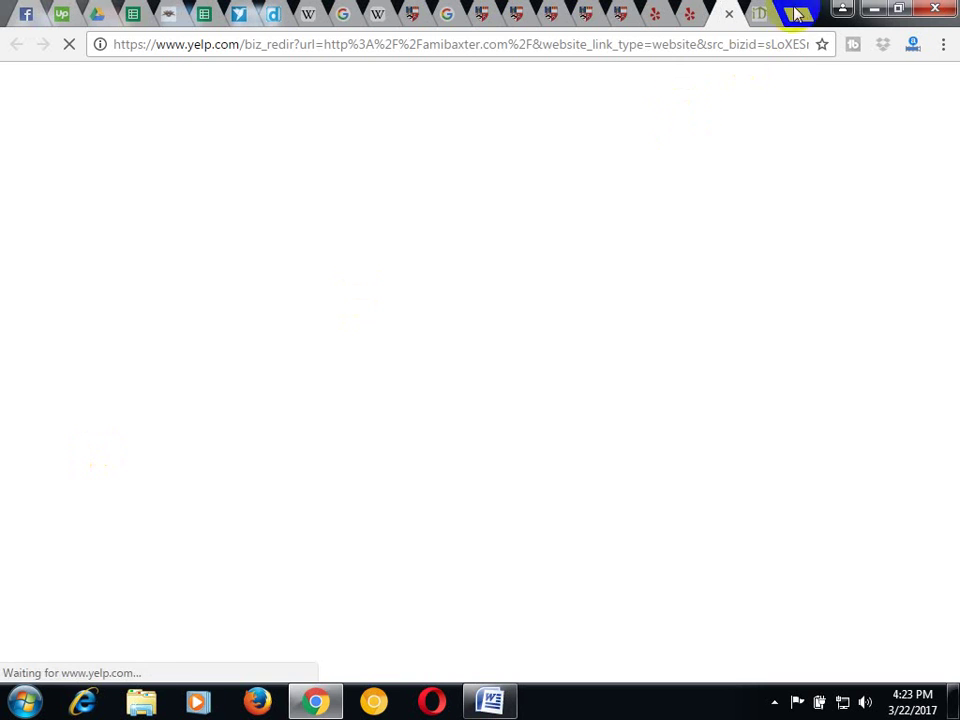
pyautogui.click(760, 15)
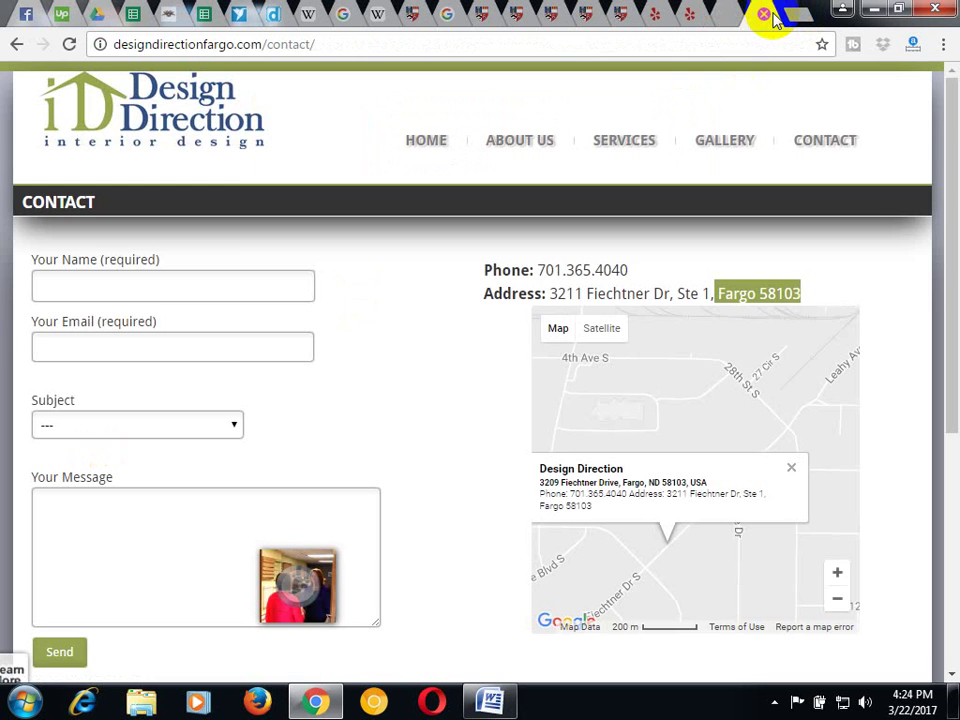
pyautogui.click(764, 14)
pyautogui.click(724, 17)
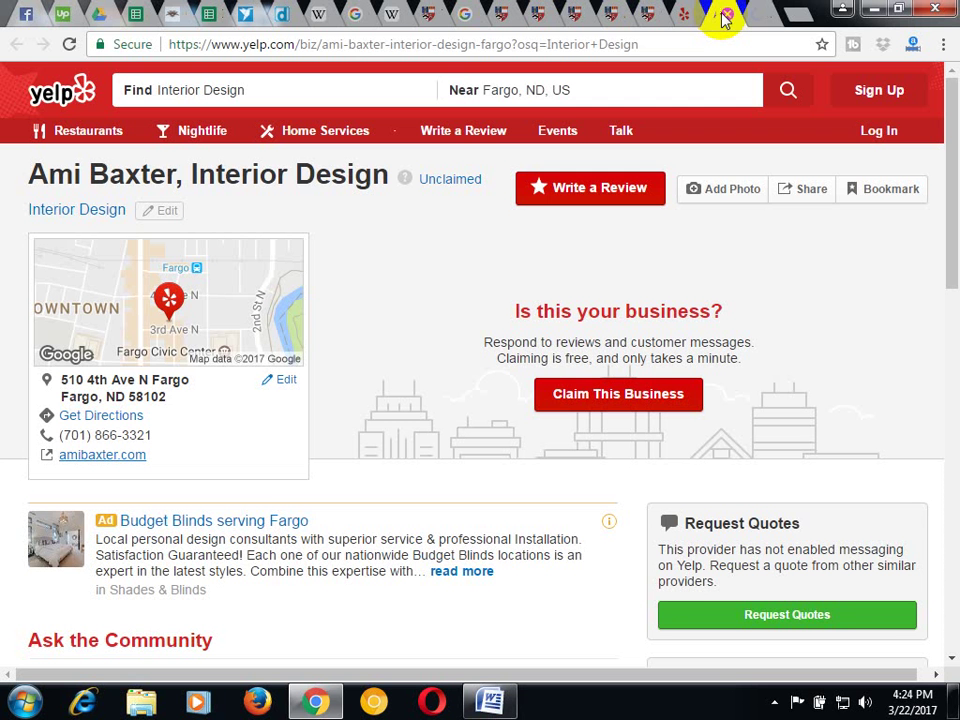
pyautogui.click(690, 16)
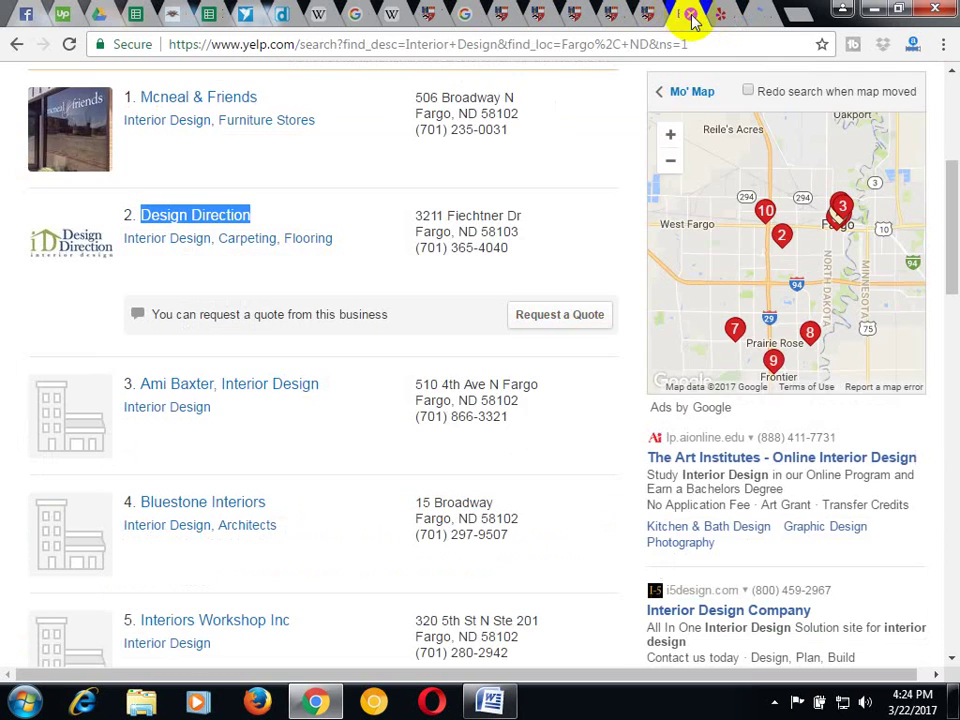
pyautogui.click(616, 19)
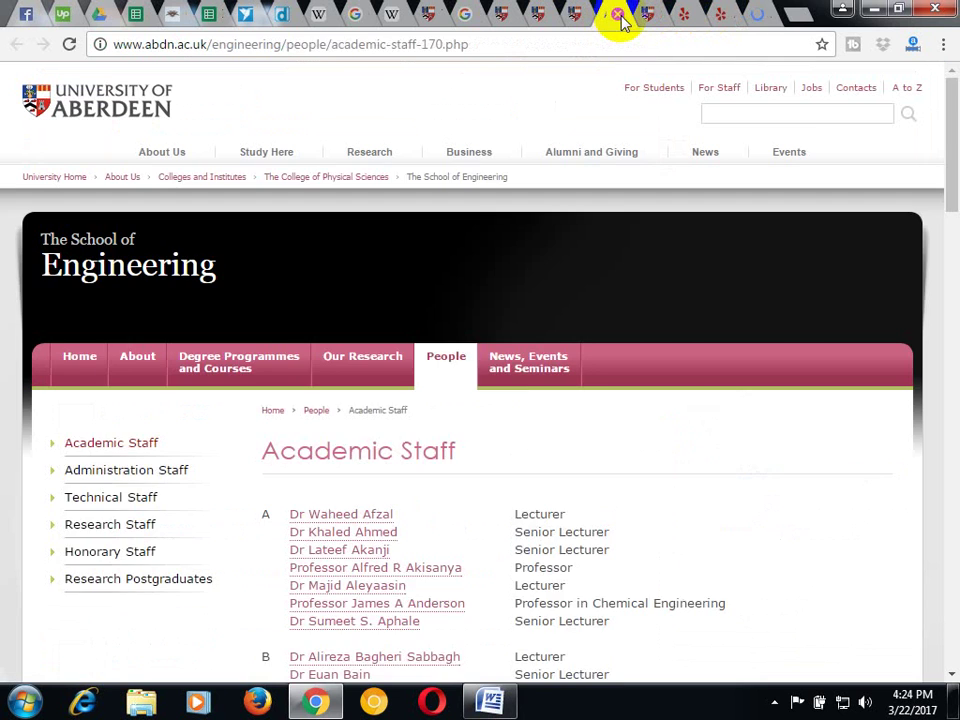
# Close the University of Aberdeen Academic Staff and IT Services Staff List pages and switch to the third Yelp company's website
pyautogui.click(617, 15)
pyautogui.click(574, 16)
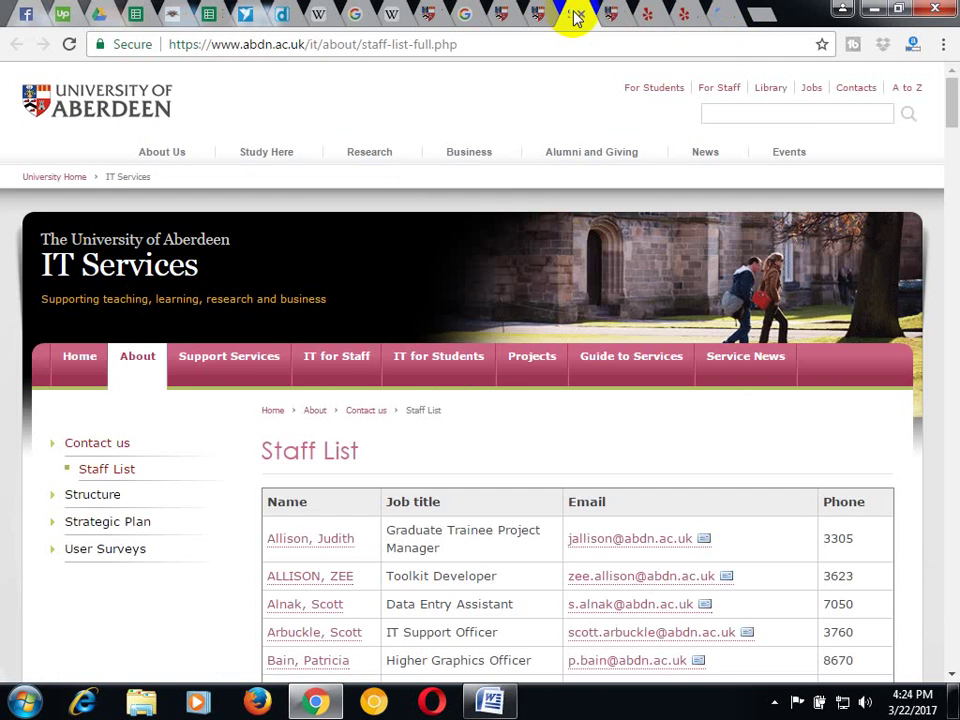
pyautogui.click(577, 16)
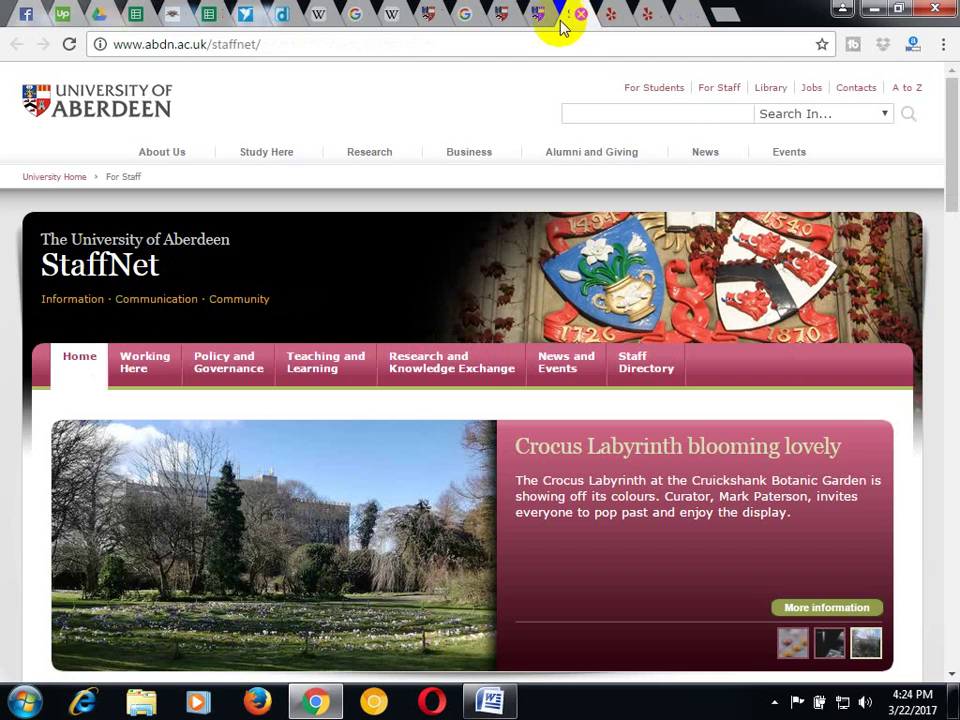
pyautogui.click(681, 17)
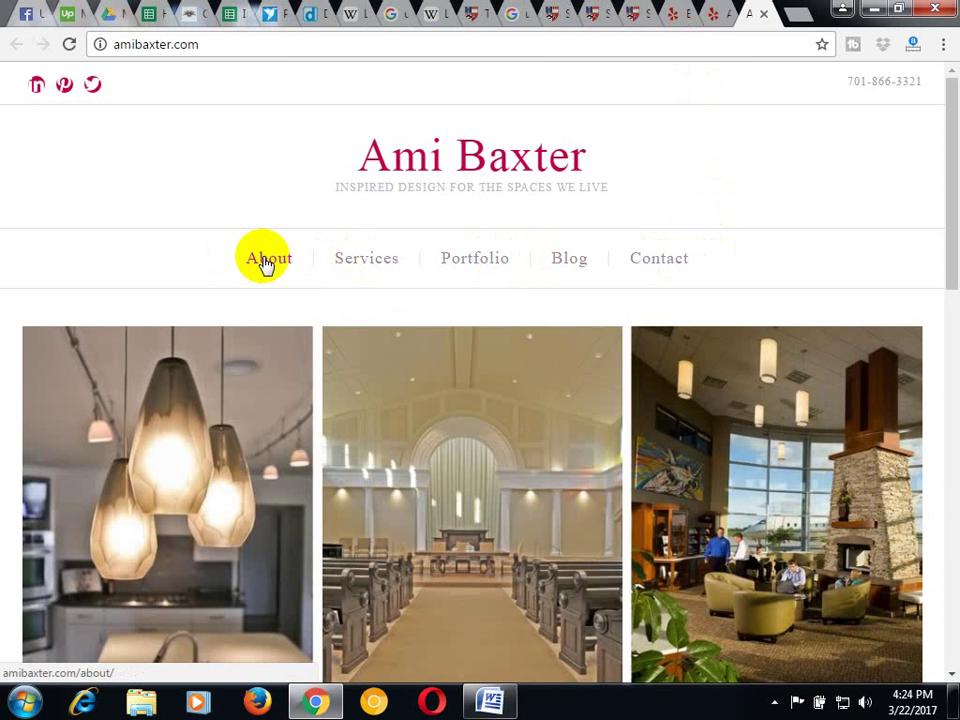
# Look through the company's homepage and open its Contact page
pyautogui.scroll(-8, 686, 231)
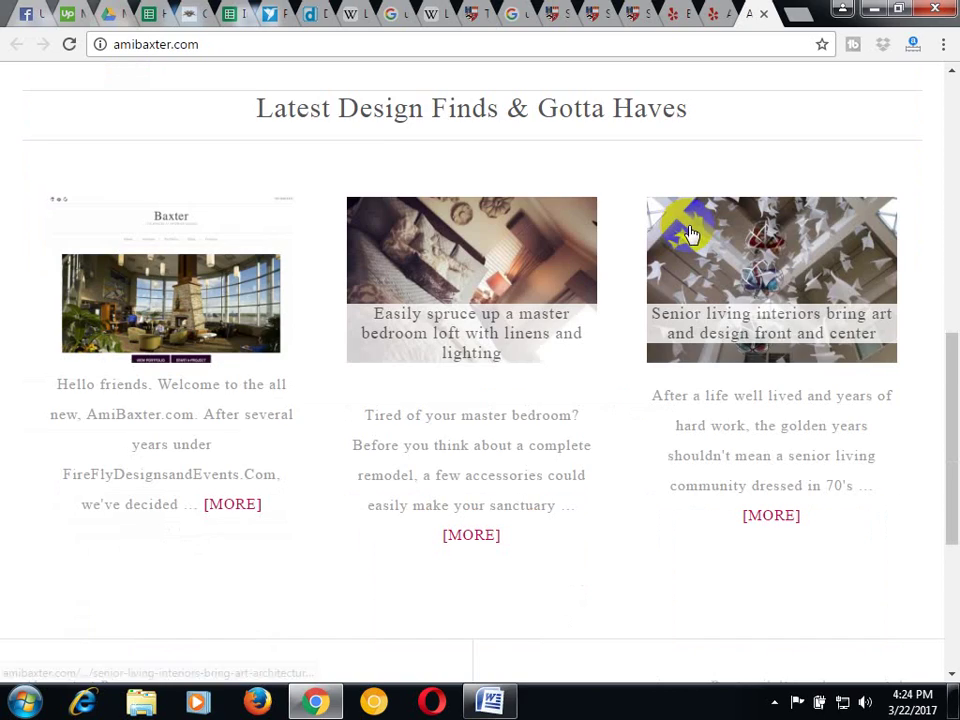
pyautogui.scroll(-4, 690, 232)
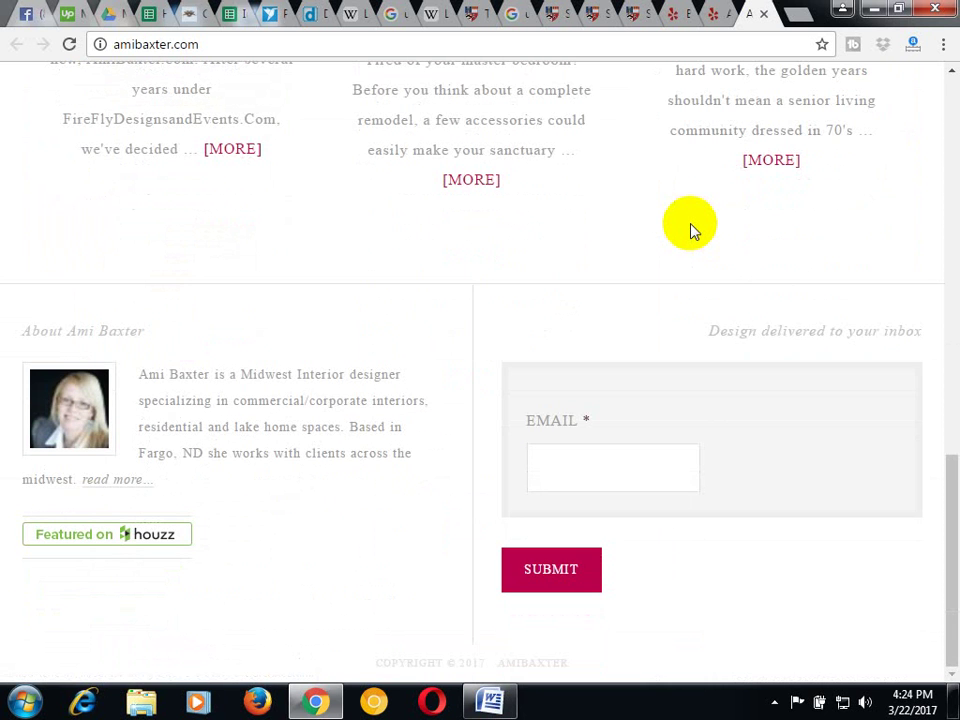
pyautogui.scroll(12, 690, 225)
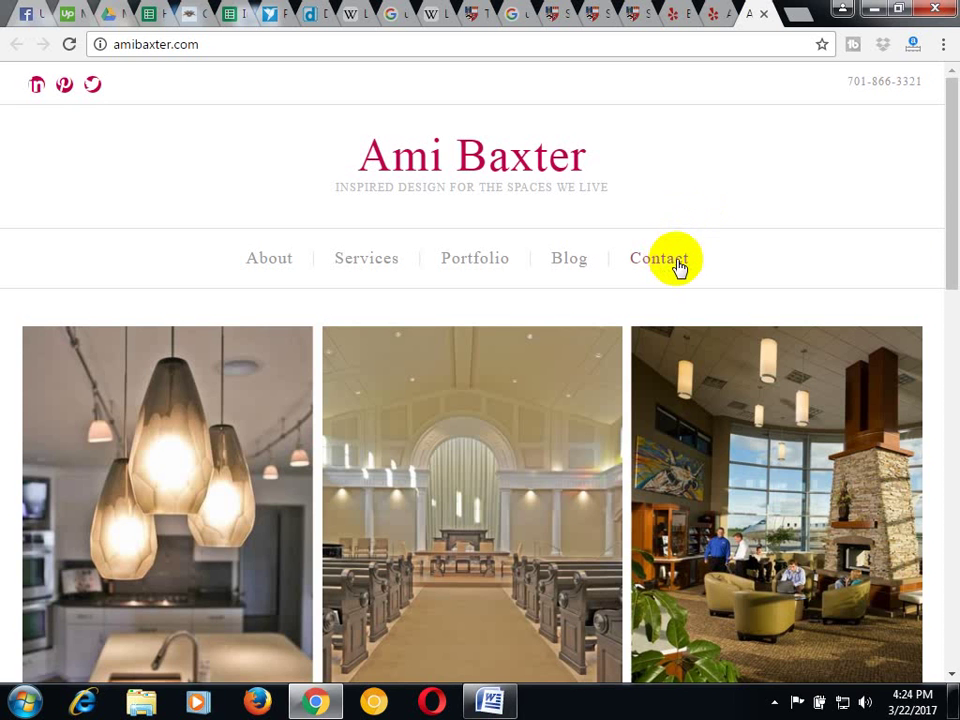
pyautogui.click(678, 262)
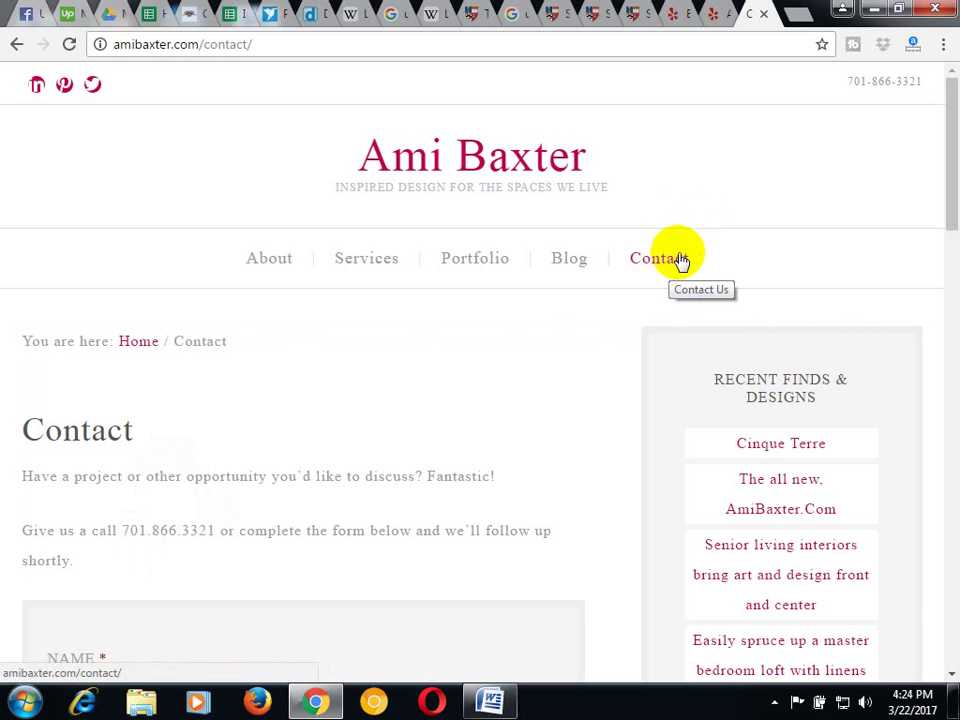
# Check the Contact page for the company's phone number and address, and select the domain part of its web address
pyautogui.scroll(-2, 797, 324)
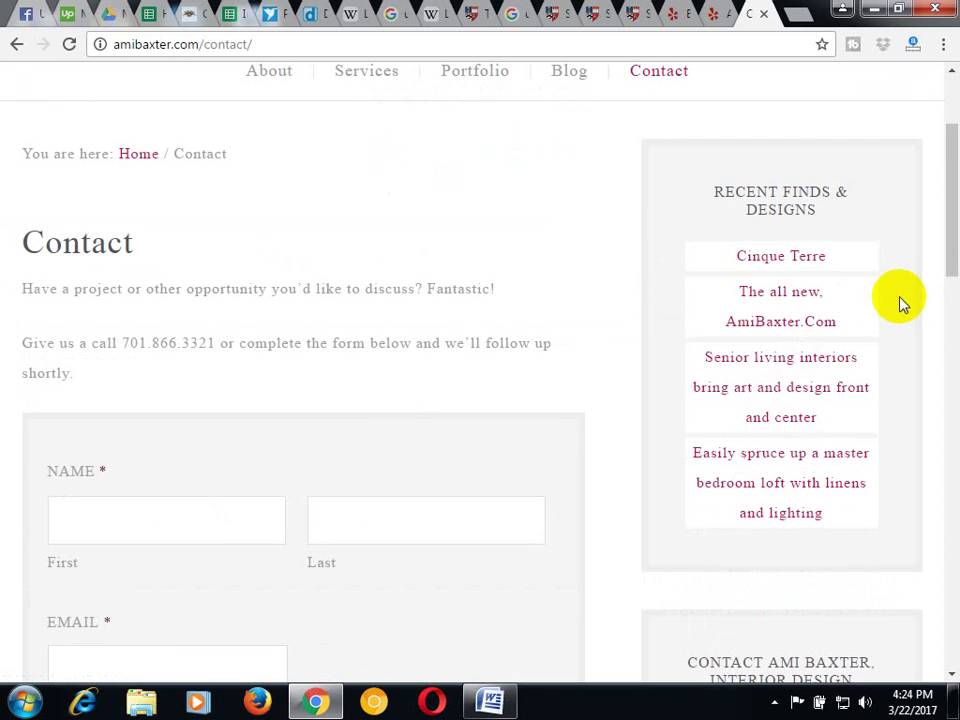
pyautogui.scroll(-1, 900, 304)
pyautogui.scroll(-1, 900, 300)
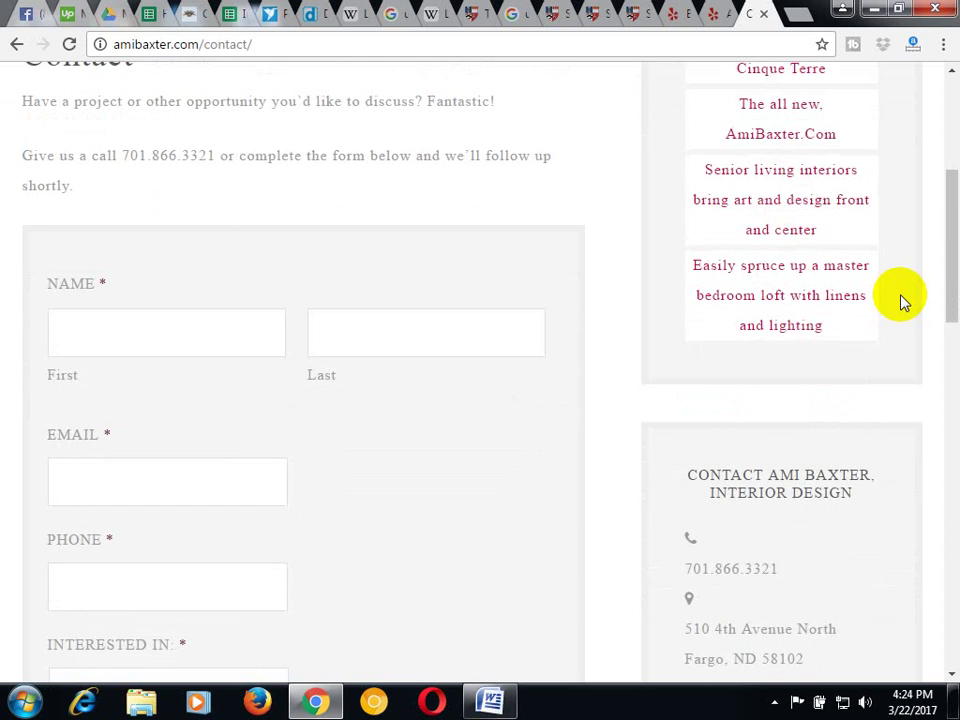
pyautogui.scroll(-3, 900, 300)
pyautogui.scroll(-2, 903, 300)
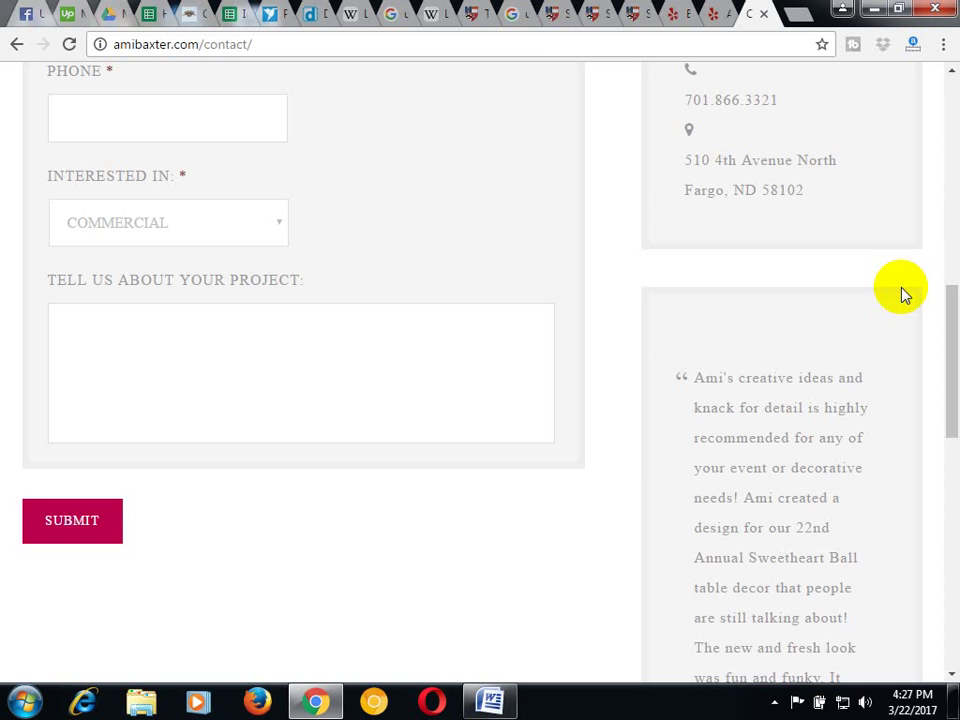
pyautogui.scroll(2, 625, 157)
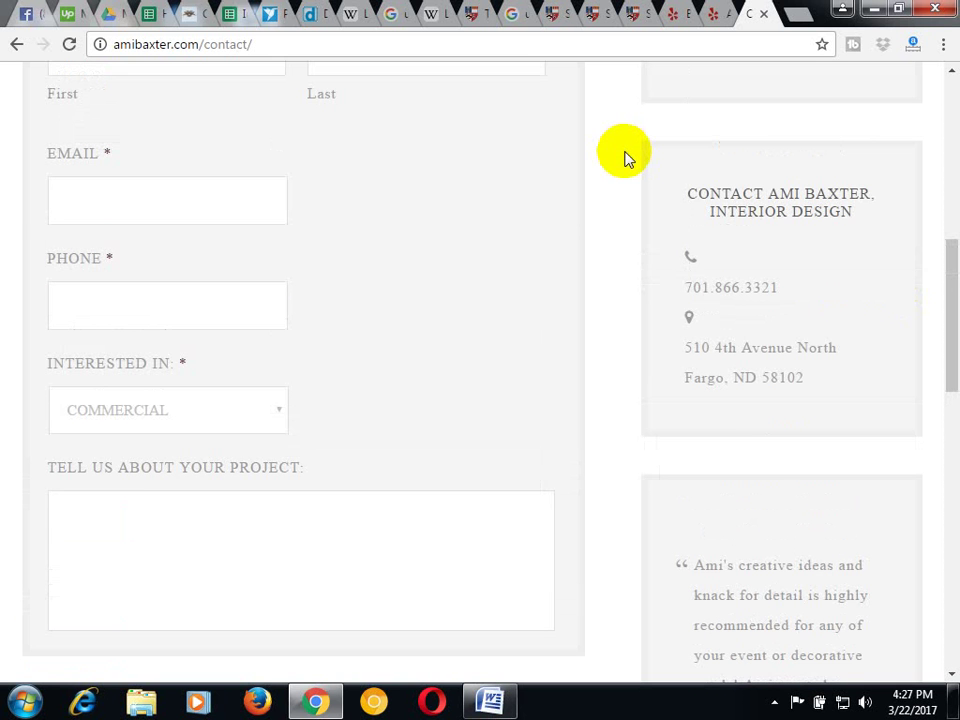
pyautogui.scroll(3, 626, 156)
pyautogui.scroll(-3, 626, 156)
pyautogui.scroll(-11, 634, 163)
pyautogui.scroll(15, 634, 163)
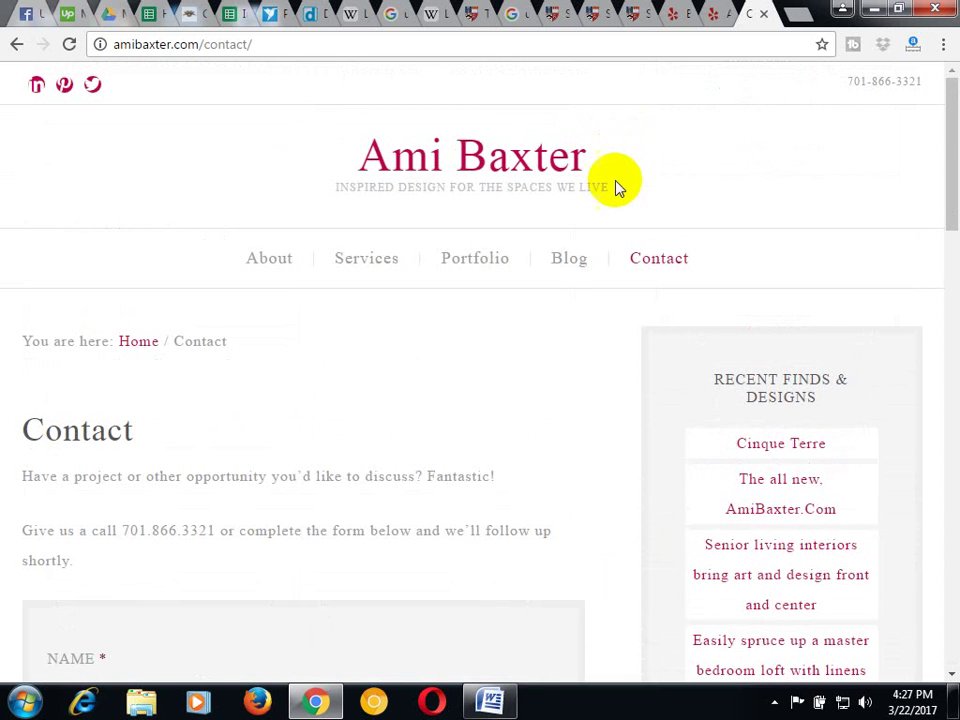
pyautogui.scroll(-3, 765, 340)
pyautogui.scroll(-4, 785, 400)
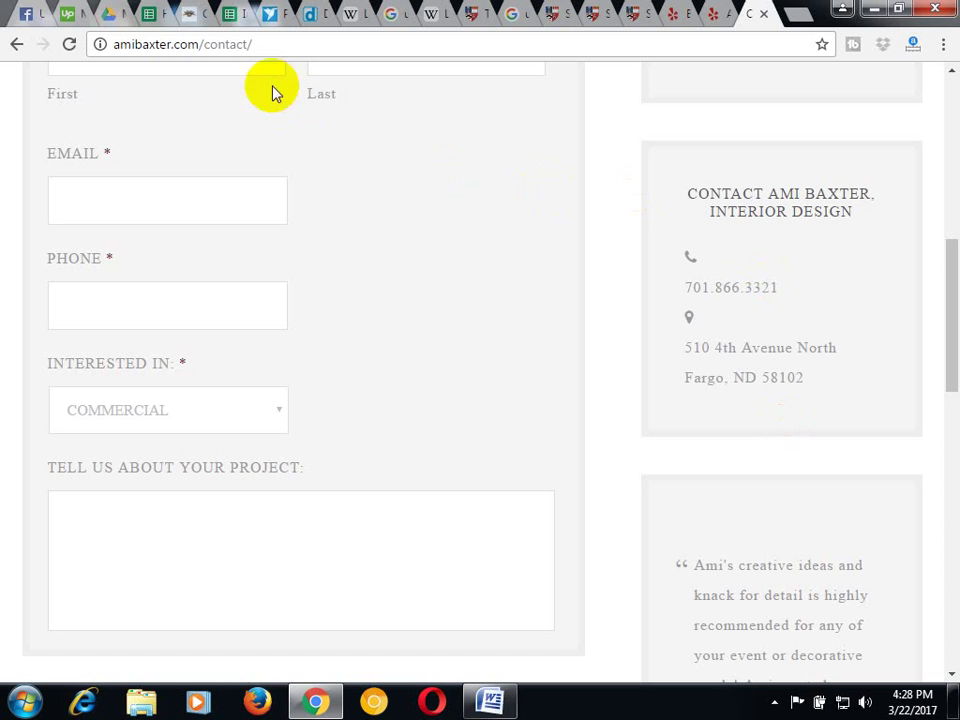
pyautogui.moveTo(172, 44); pyautogui.dragTo(198, 44)
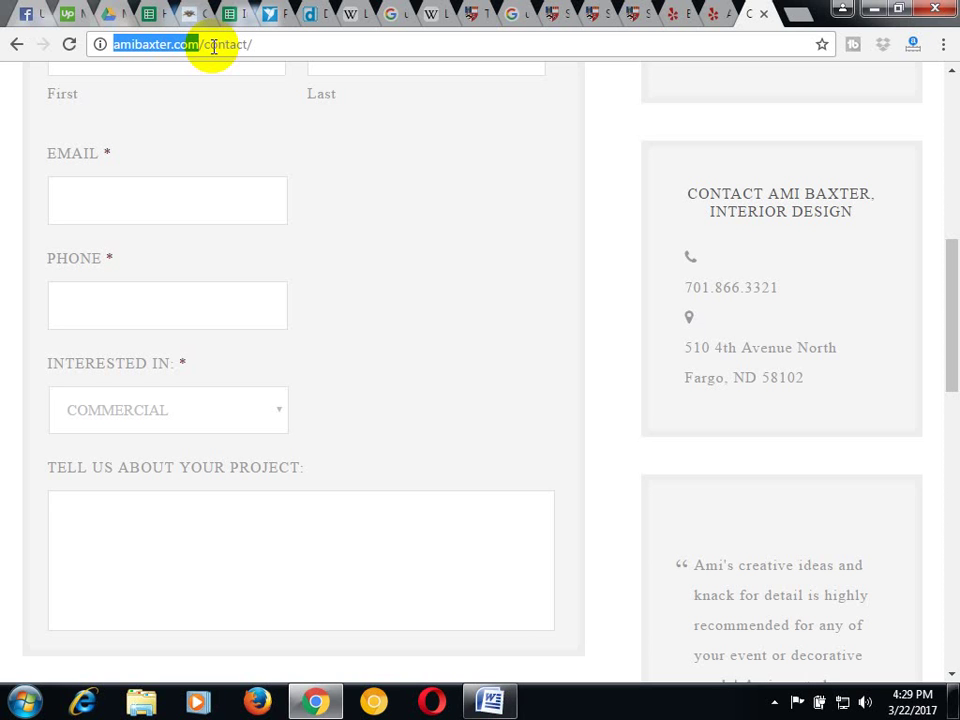
# Open superstarlife.net in a new tab, highlight its domain as an example, and close the tab
pyautogui.click(795, 18)
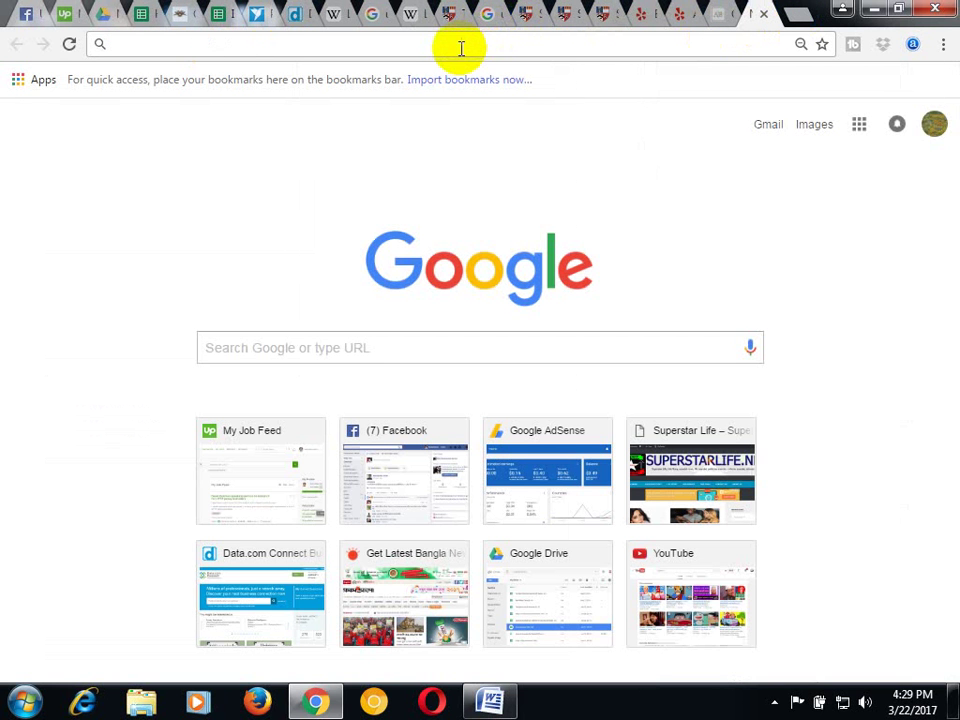
pyautogui.write('superstarlife.net')
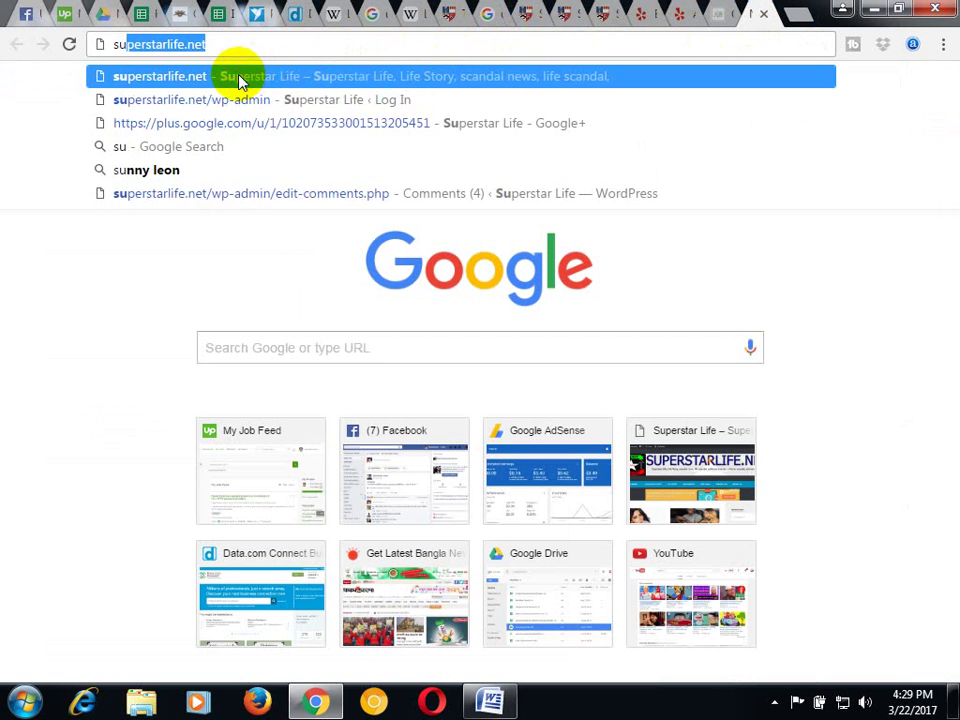
pyautogui.click(238, 76)
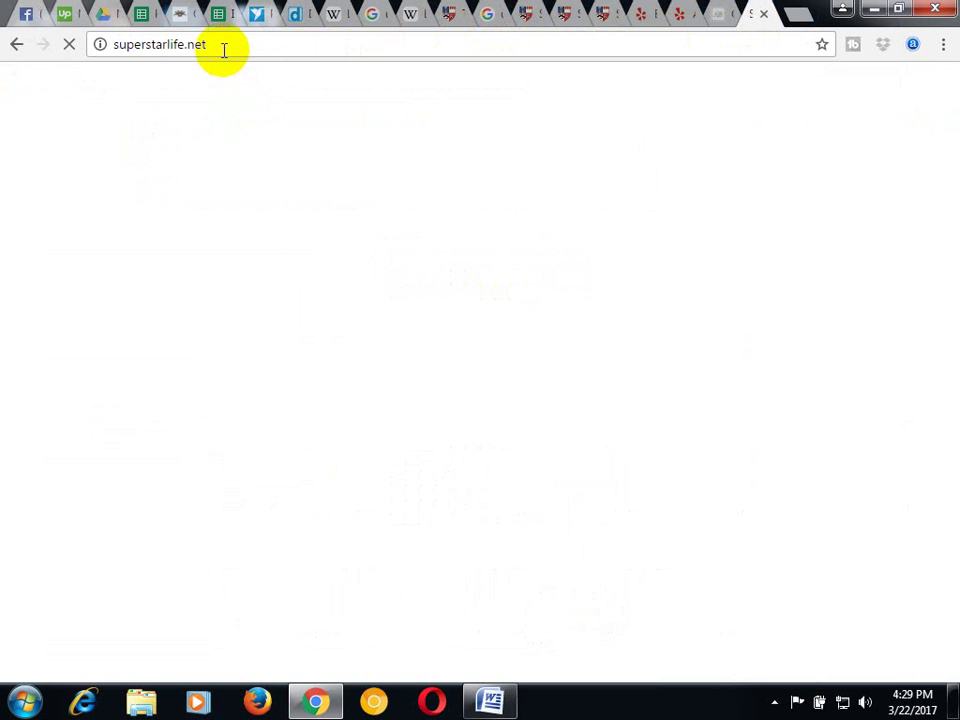
pyautogui.click(223, 44)
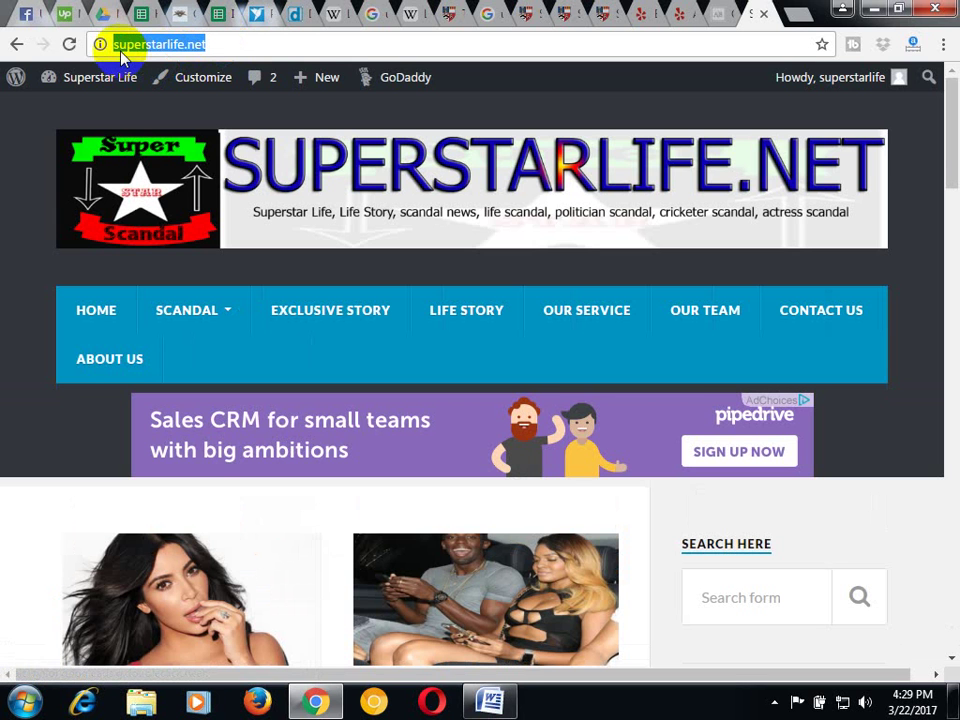
pyautogui.moveTo(312, 75)
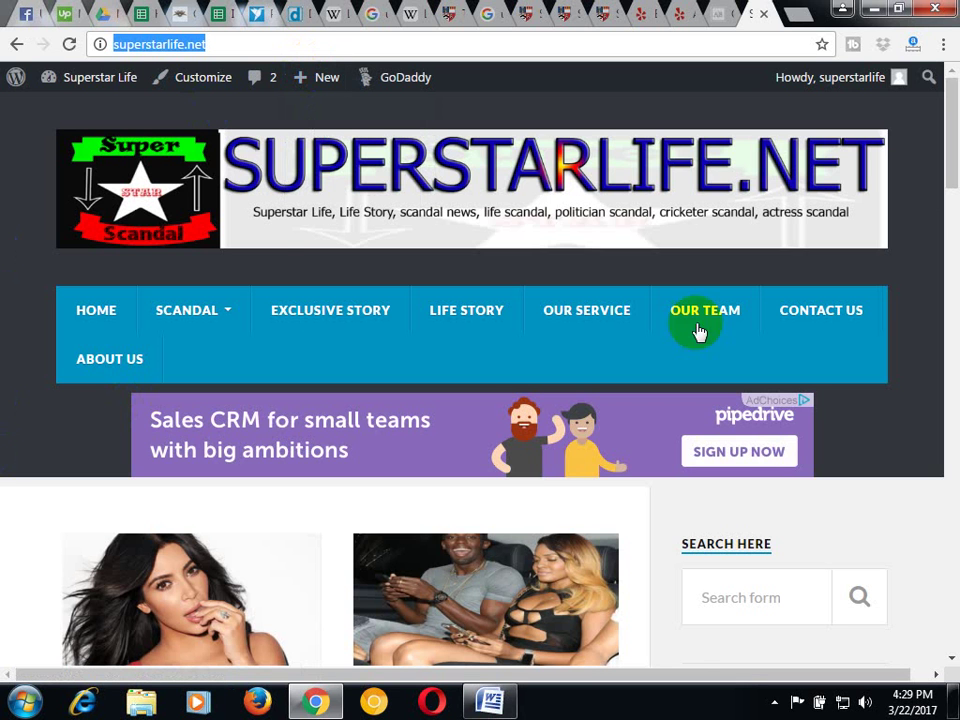
pyautogui.click(766, 17)
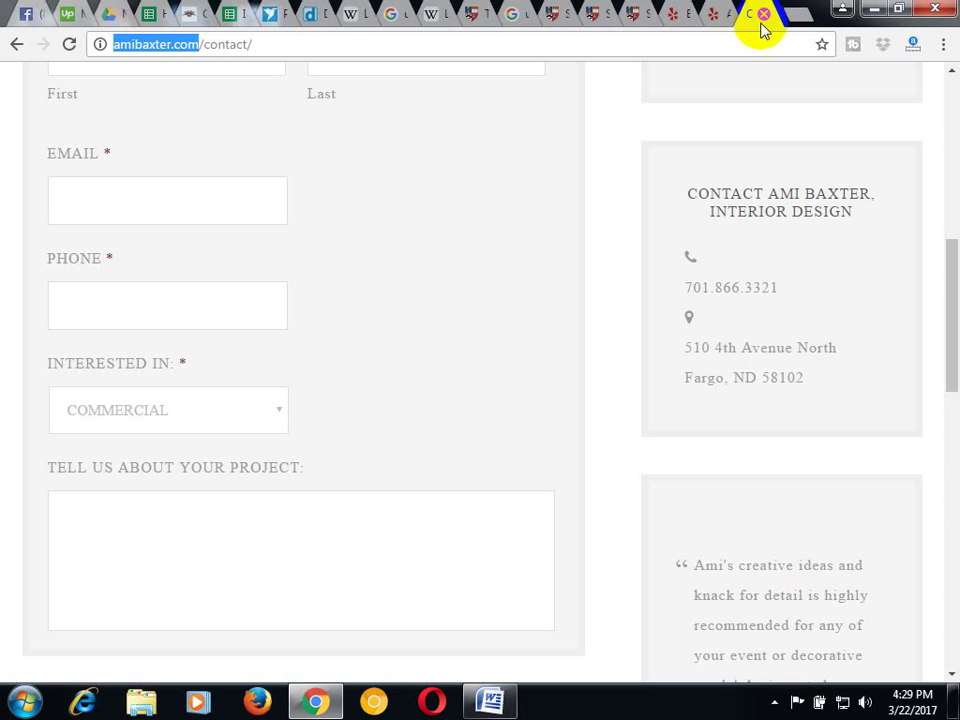
# Copy the interior design company's domain from its web address and search Data.com Connect for it
pyautogui.rightClick(156, 49)
pyautogui.click(195, 115)
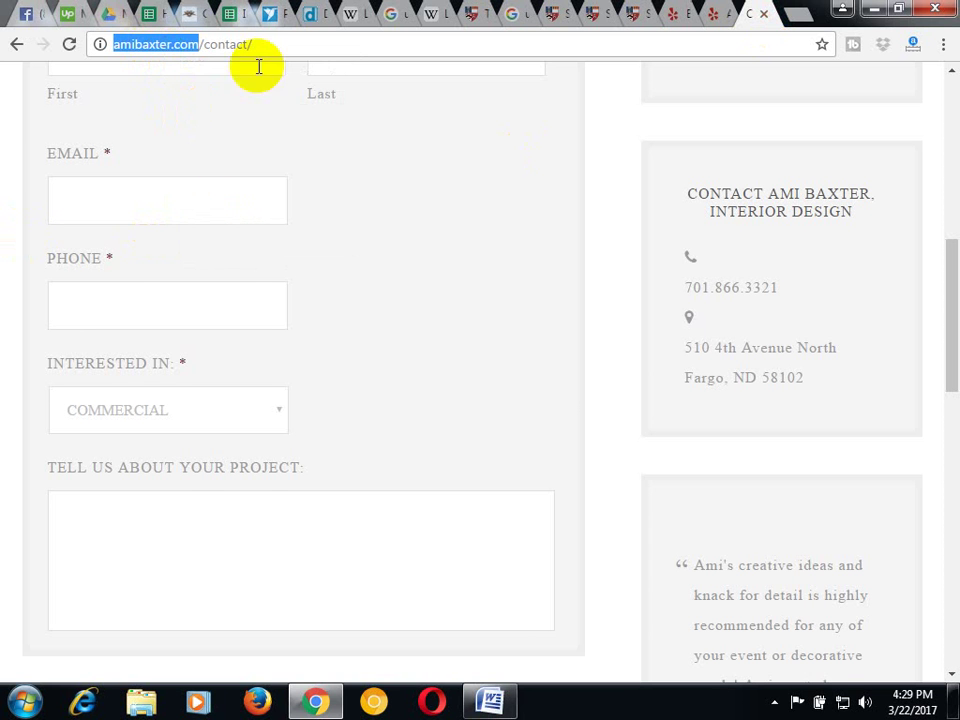
pyautogui.click(312, 15)
pyautogui.click(273, 127)
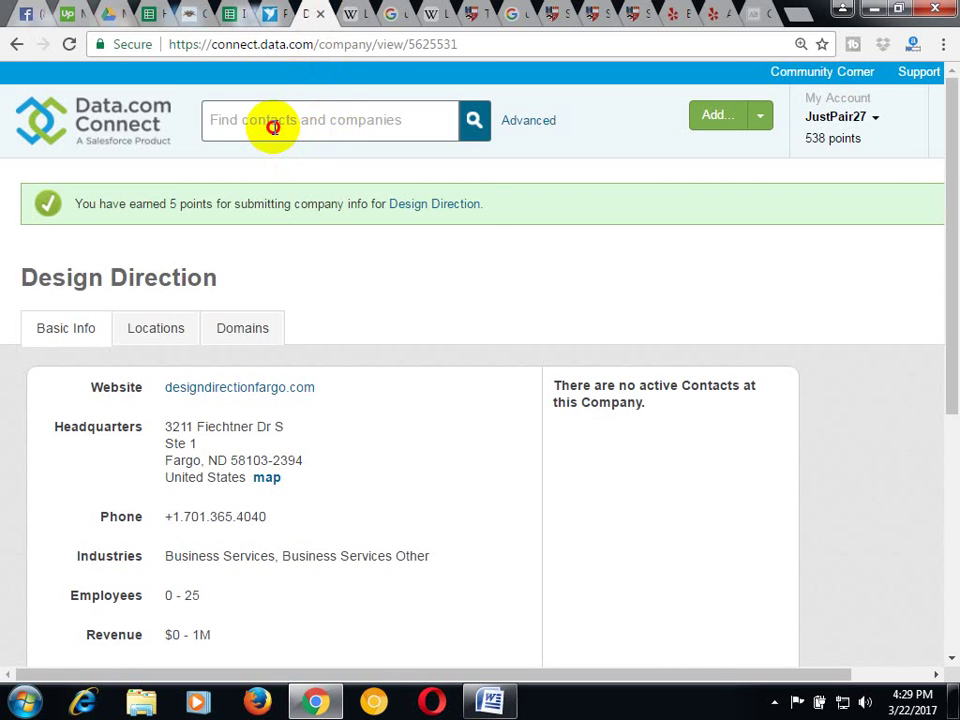
pyautogui.rightClick(275, 129)
pyautogui.click(332, 238)
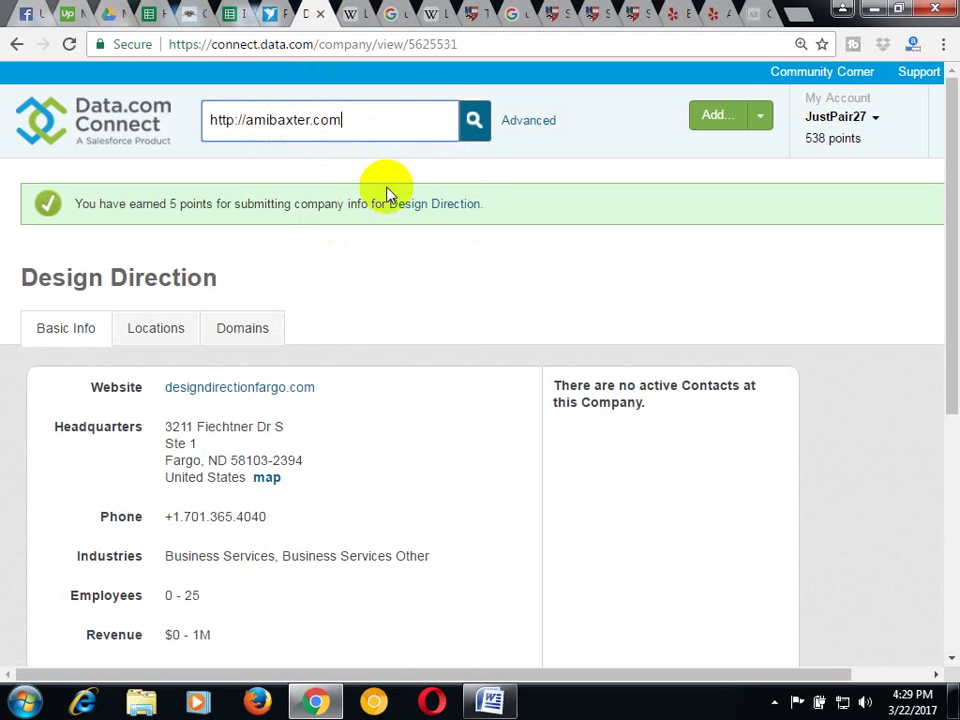
pyautogui.click(473, 121)
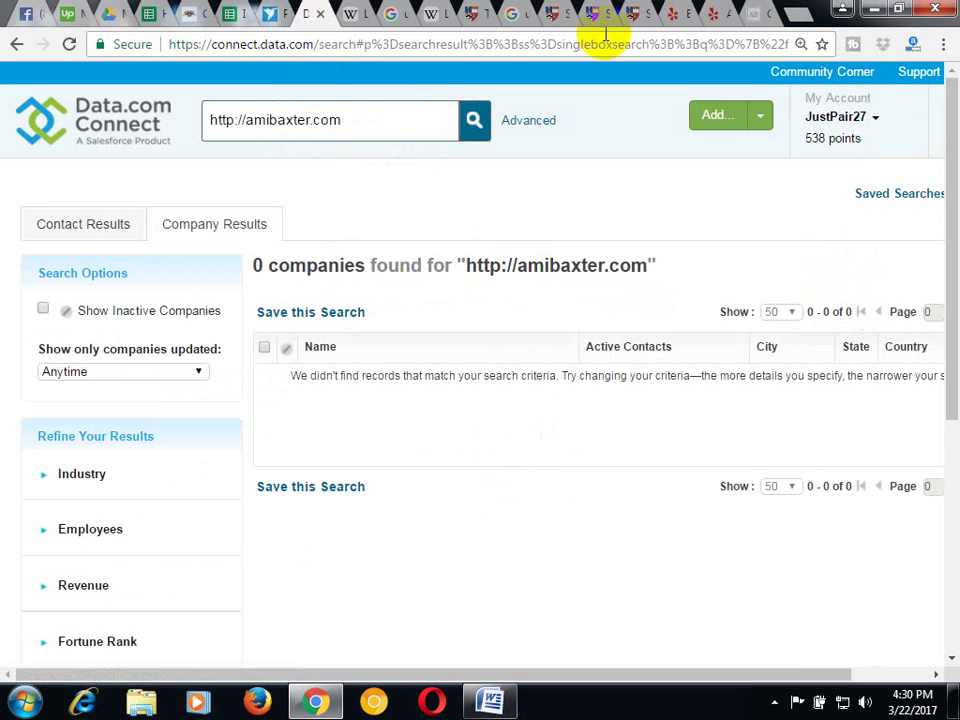
# Close the third company's Yelp listing and return to the Fargo interior design search results
pyautogui.click(718, 13)
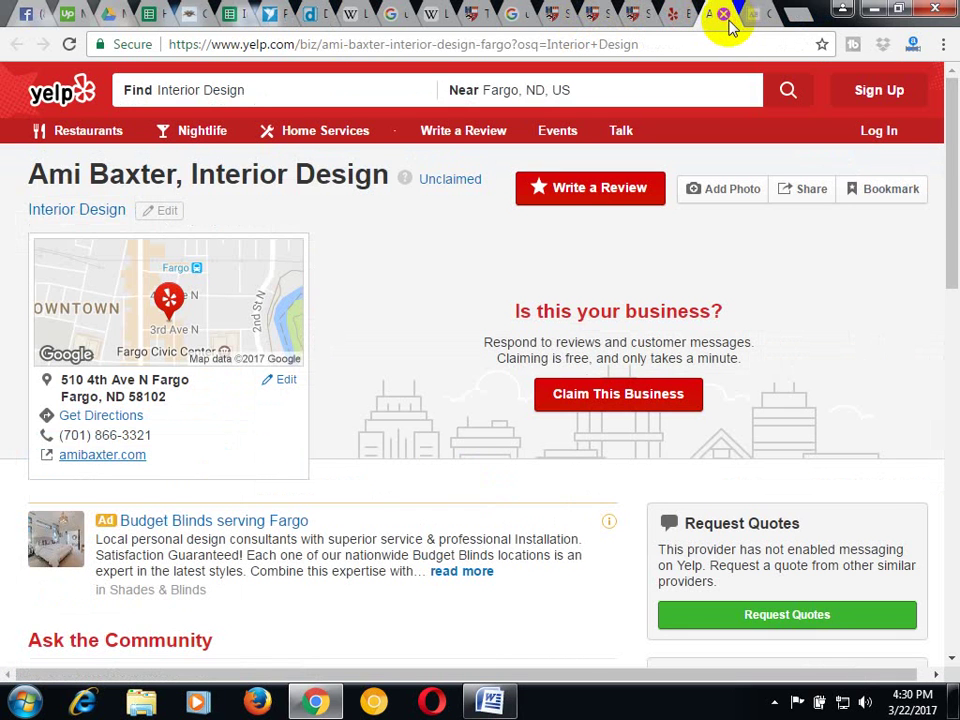
pyautogui.click(723, 14)
pyautogui.click(669, 15)
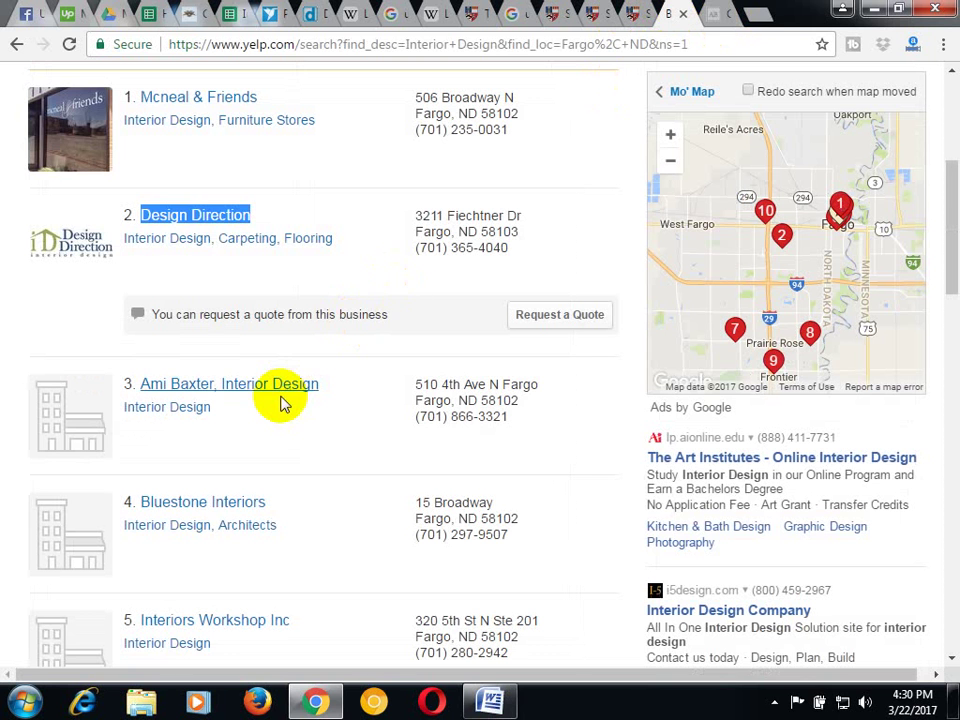
# Reopen the third result's Yelp listing in a new tab, check its website link, and close it
pyautogui.scroll(-1, 270, 370)
pyautogui.rightClick(265, 294)
pyautogui.click(281, 311)
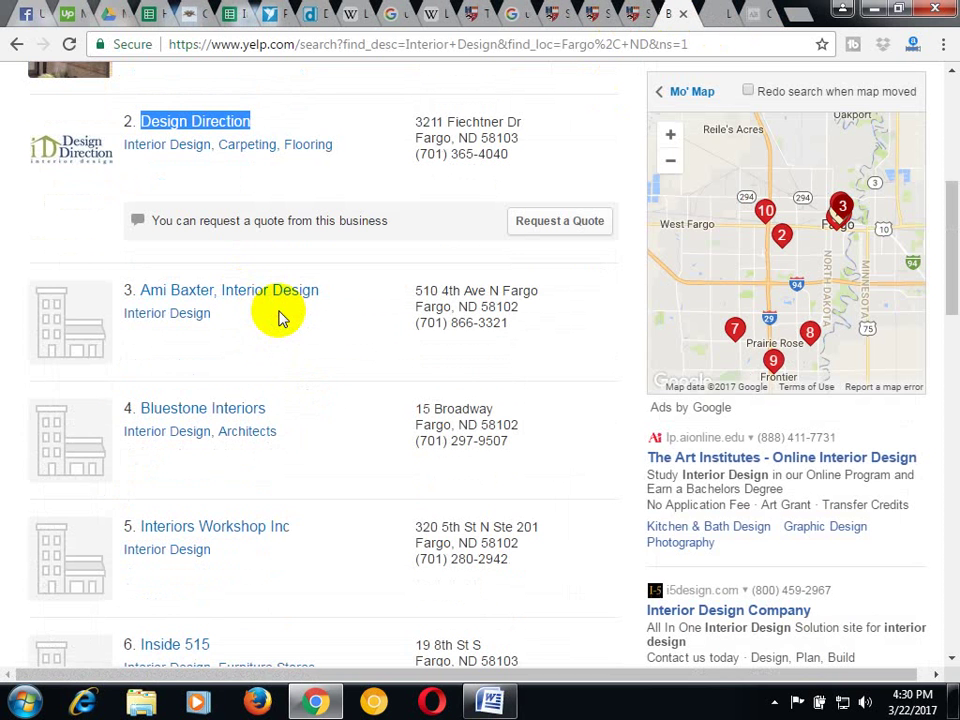
pyautogui.click(722, 16)
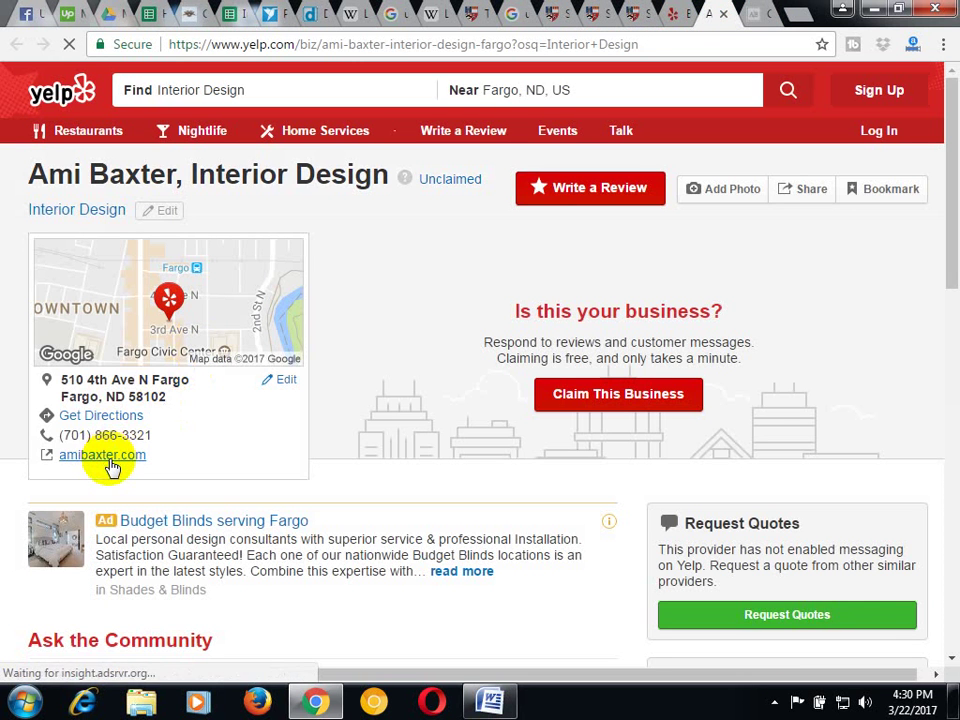
pyautogui.click(724, 14)
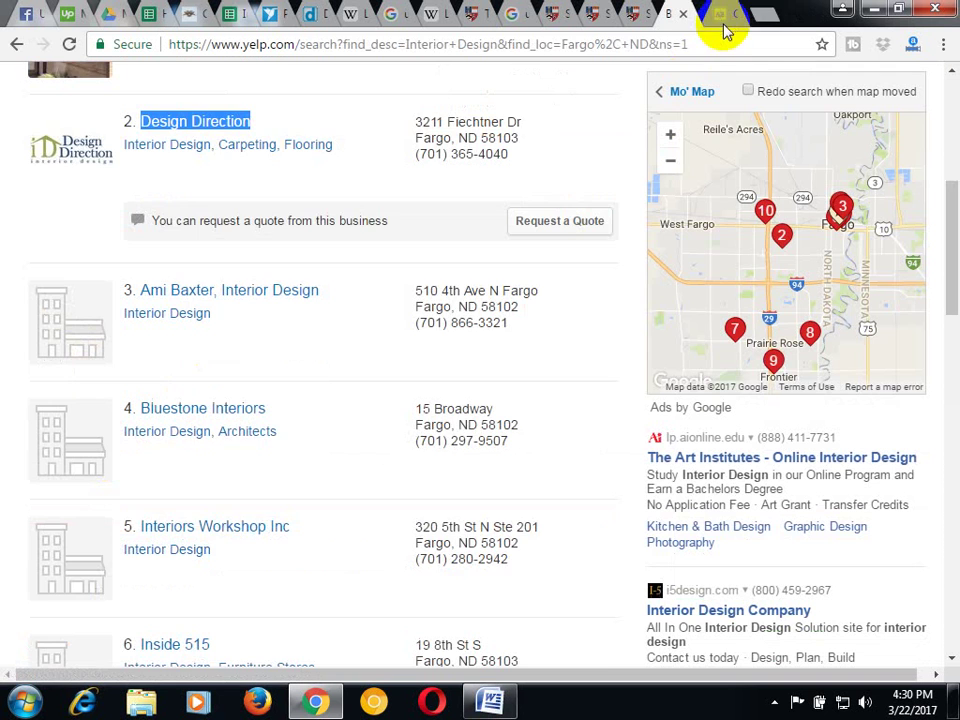
# Open the Interiors Workshop Inc listing in a new tab, check it for a website, and close it
pyautogui.scroll(-2, 356, 313)
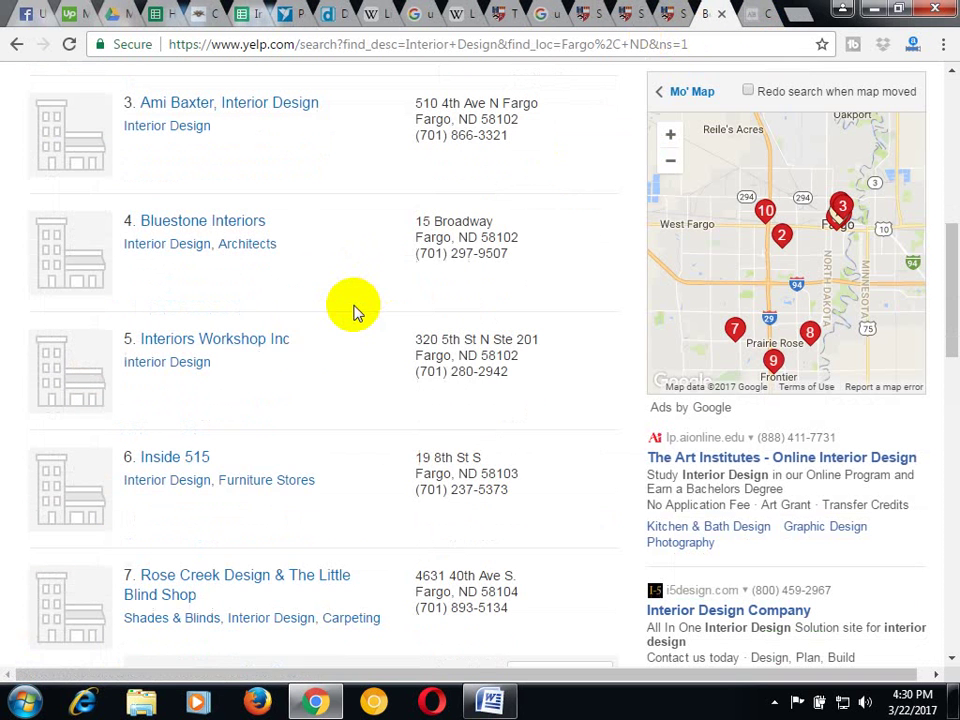
pyautogui.rightClick(258, 345)
pyautogui.click(275, 355)
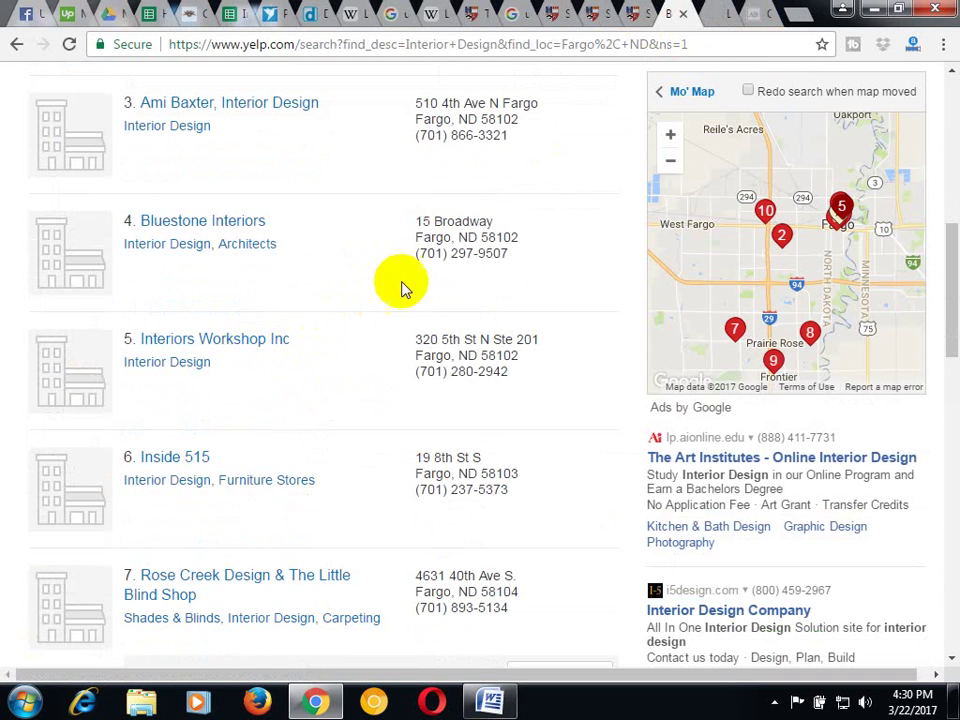
pyautogui.click(726, 24)
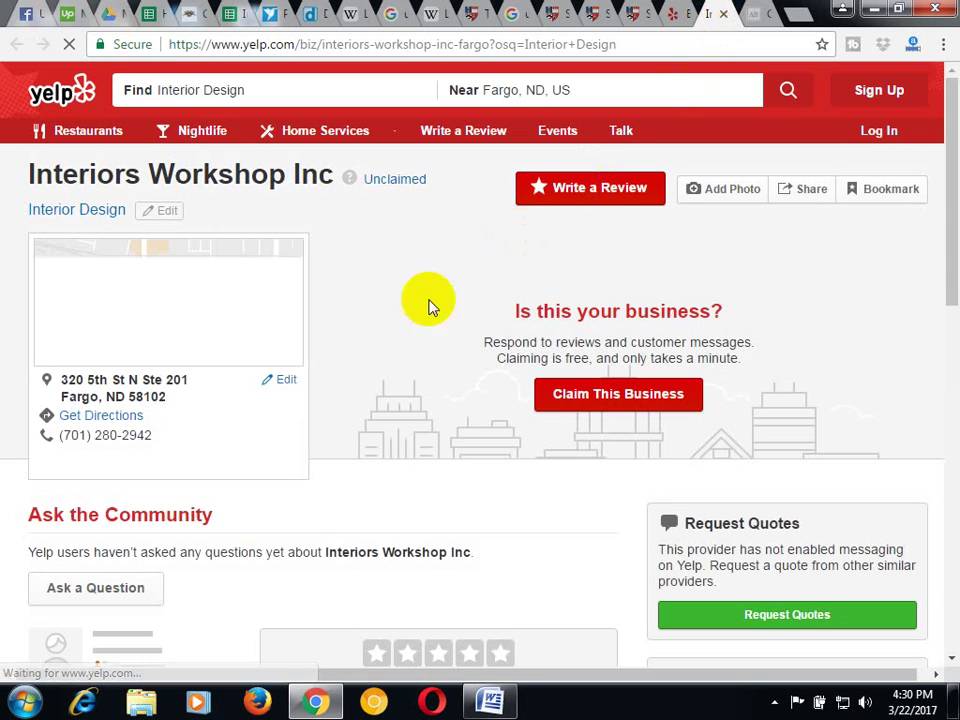
pyautogui.click(722, 24)
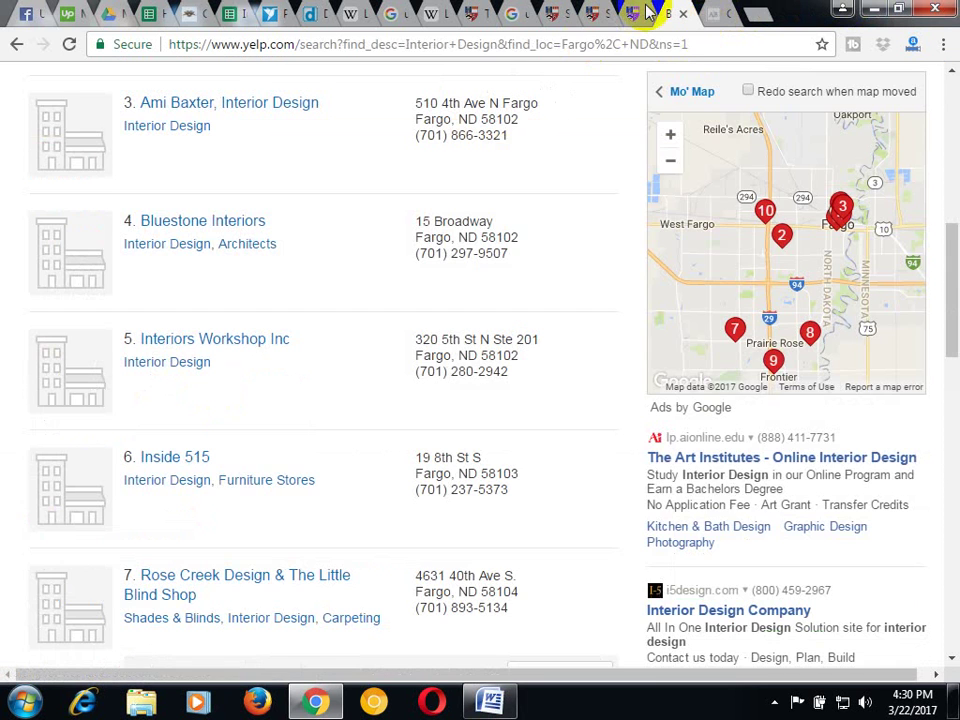
# Open the Inside 515 listing from the Yelp search results in a new tab
pyautogui.click(638, 13)
pyautogui.click(678, 10)
pyautogui.scroll(-2, 364, 349)
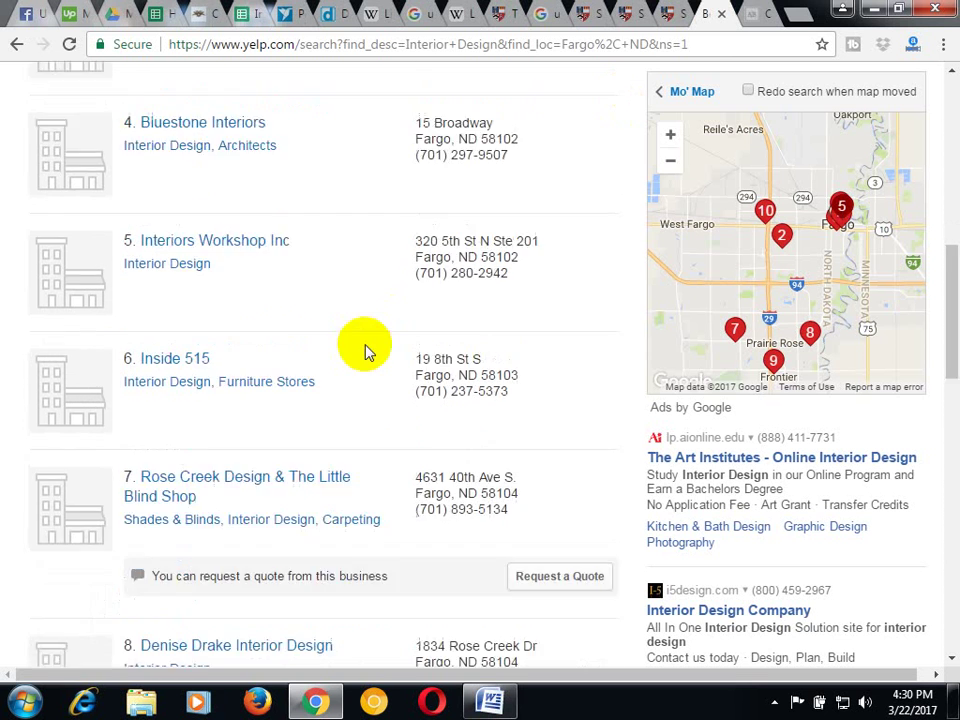
pyautogui.rightClick(176, 276)
pyautogui.click(212, 287)
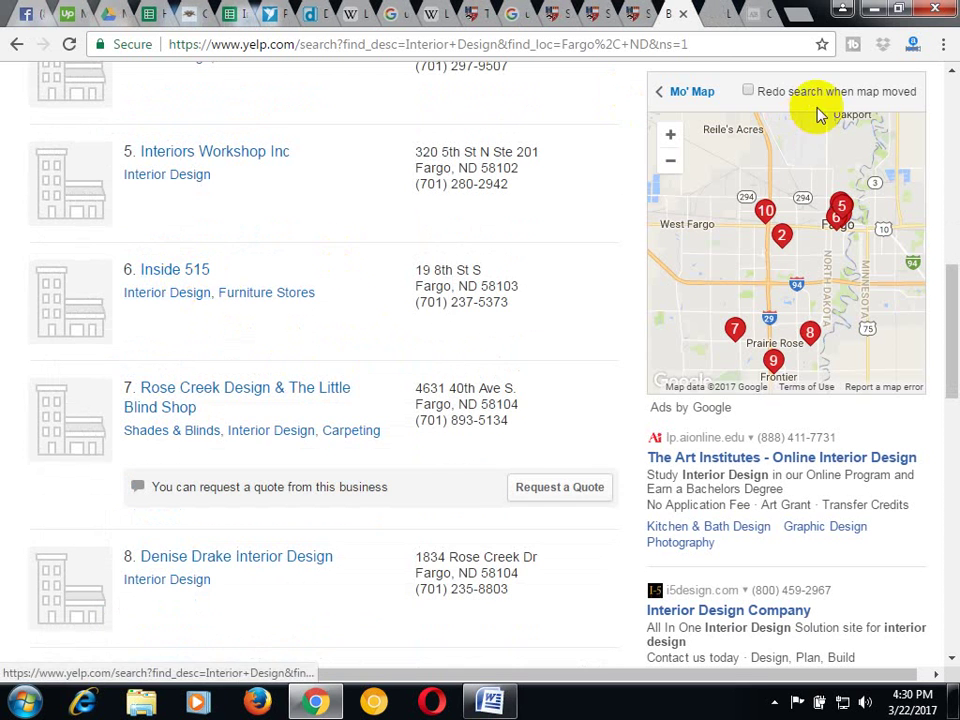
# Check the Inside 515 and Completely Home listings for a website link, opening each in its own tab and closing it
pyautogui.click(717, 18)
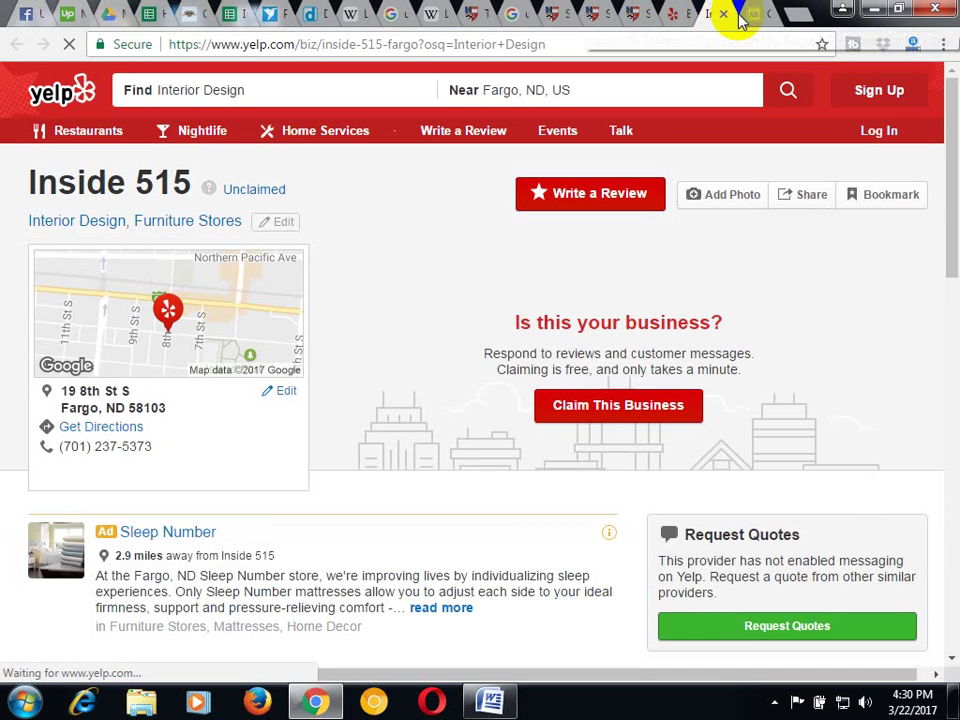
pyautogui.click(726, 18)
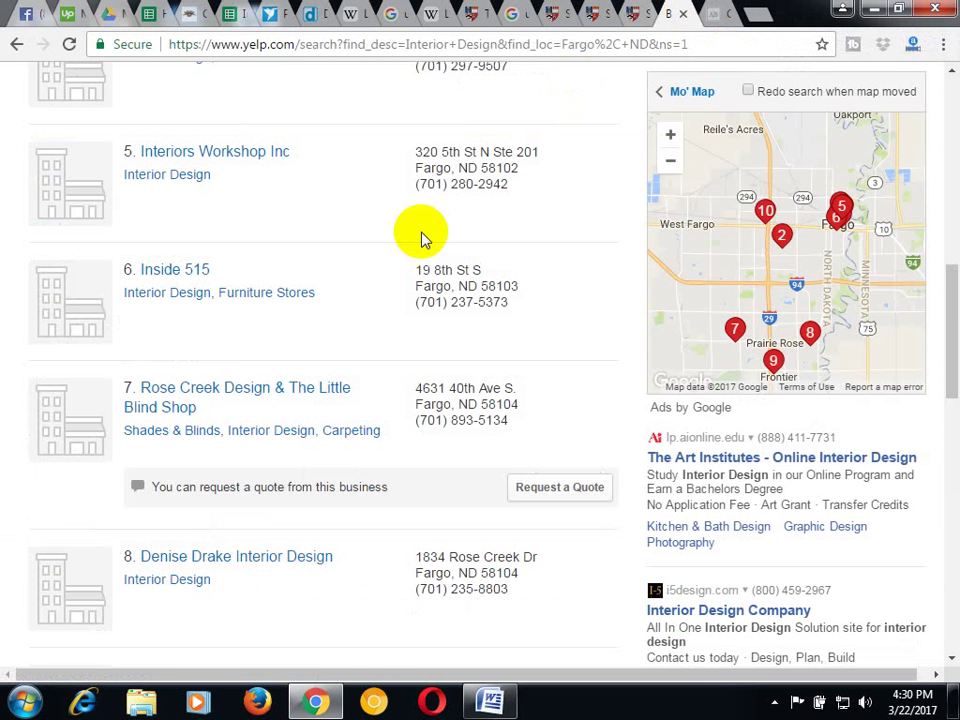
pyautogui.scroll(-3, 352, 293)
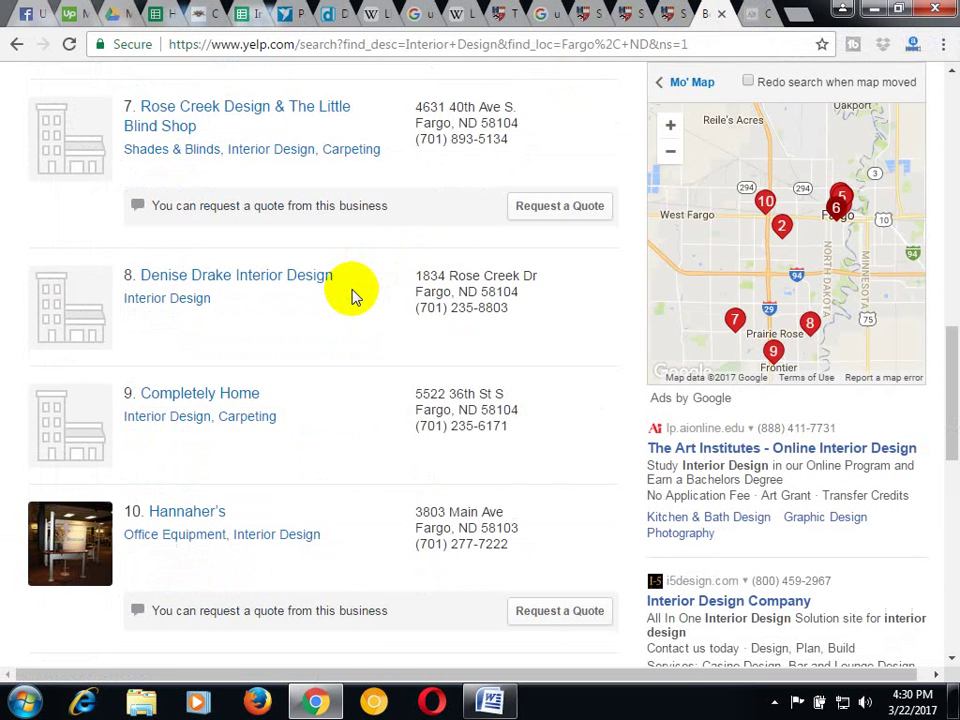
pyautogui.rightClick(238, 399)
pyautogui.click(262, 416)
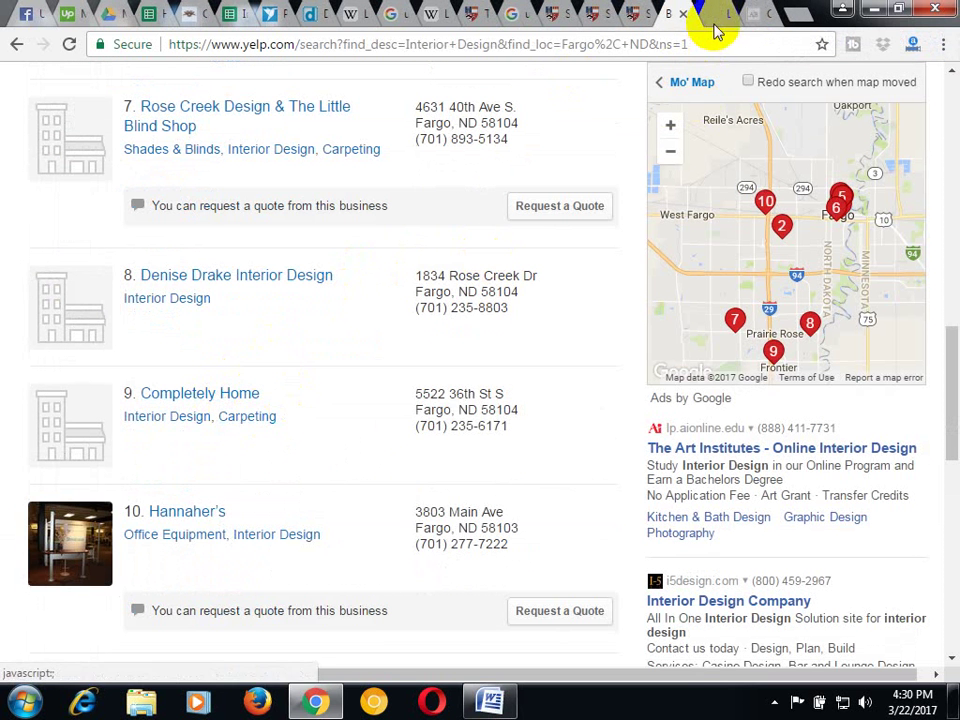
pyautogui.click(712, 20)
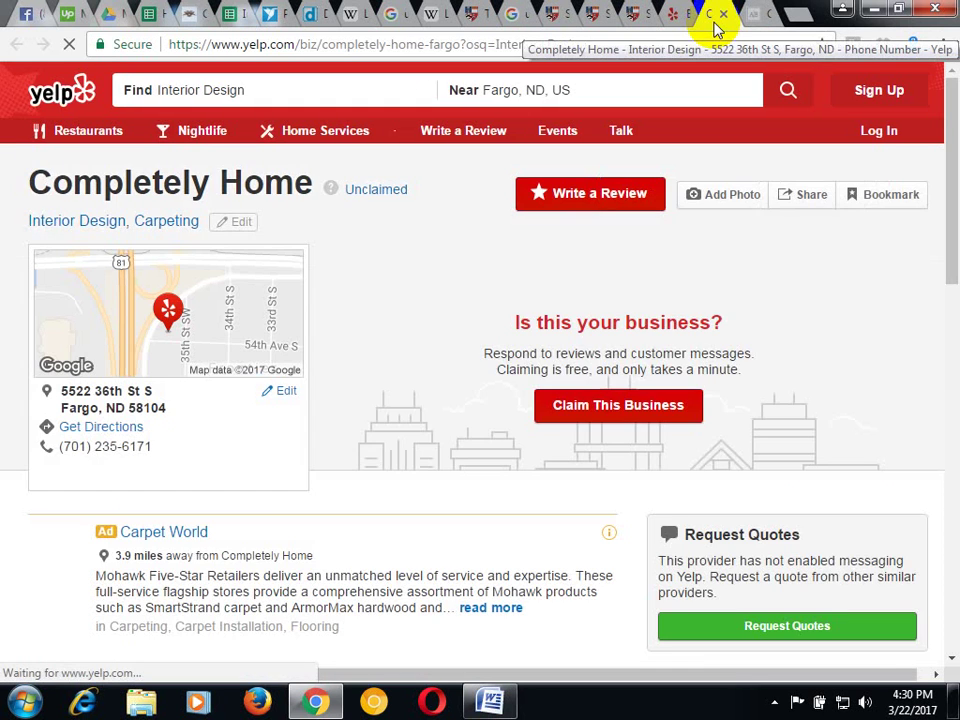
pyautogui.click(723, 15)
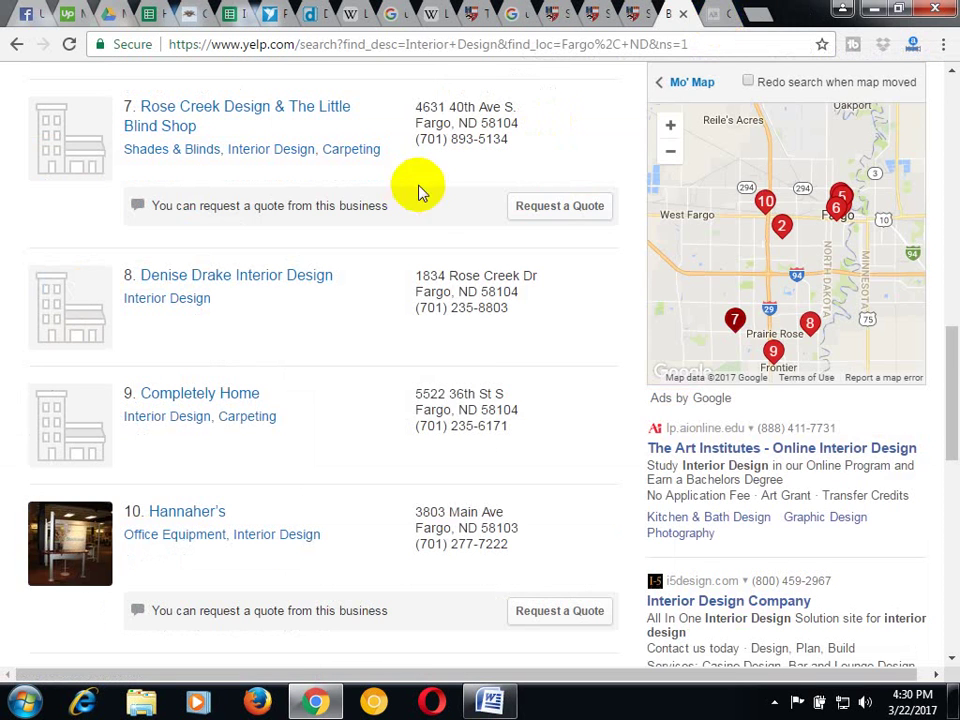
# Switch to the JOB-DETAILS document in Word and copy the state name Ohio from the interior design firms list
pyautogui.scroll(-2, 425, 240)
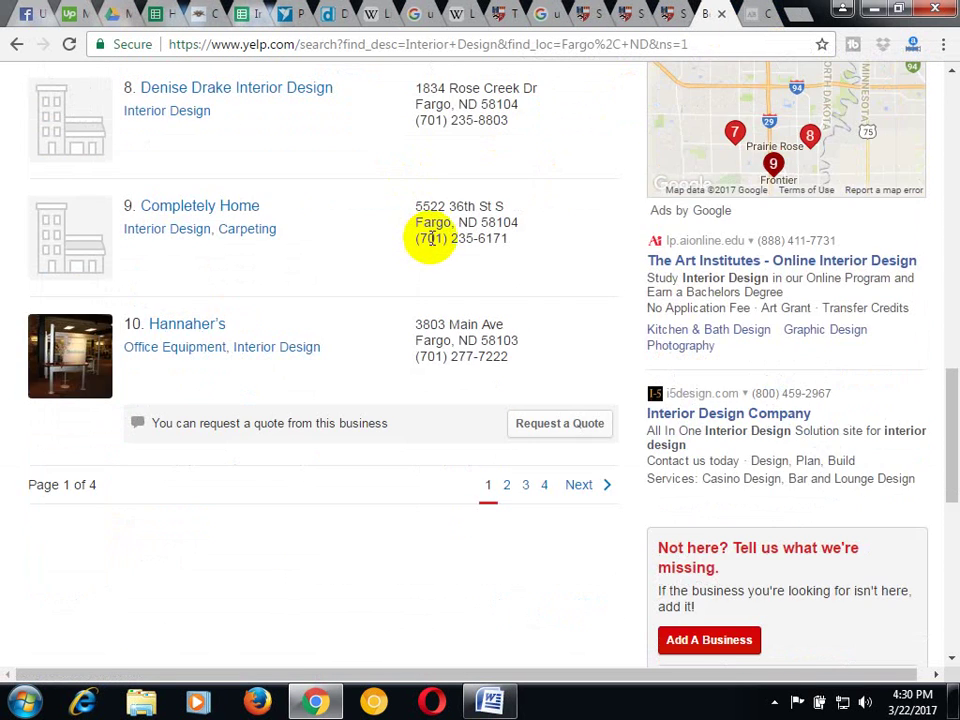
pyautogui.scroll(10, 430, 240)
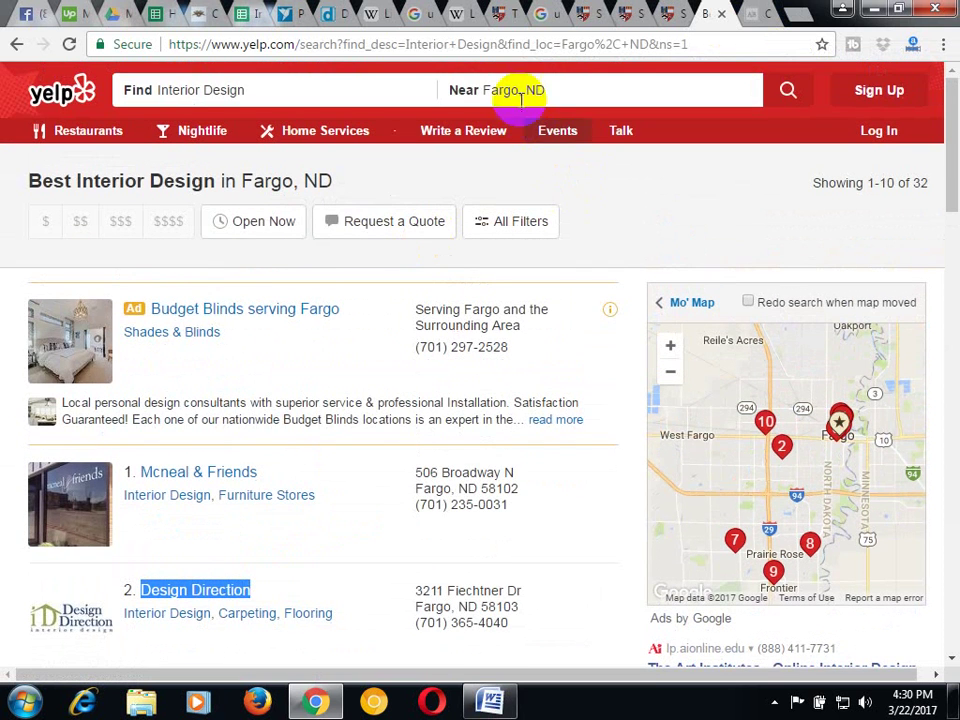
pyautogui.click(500, 704)
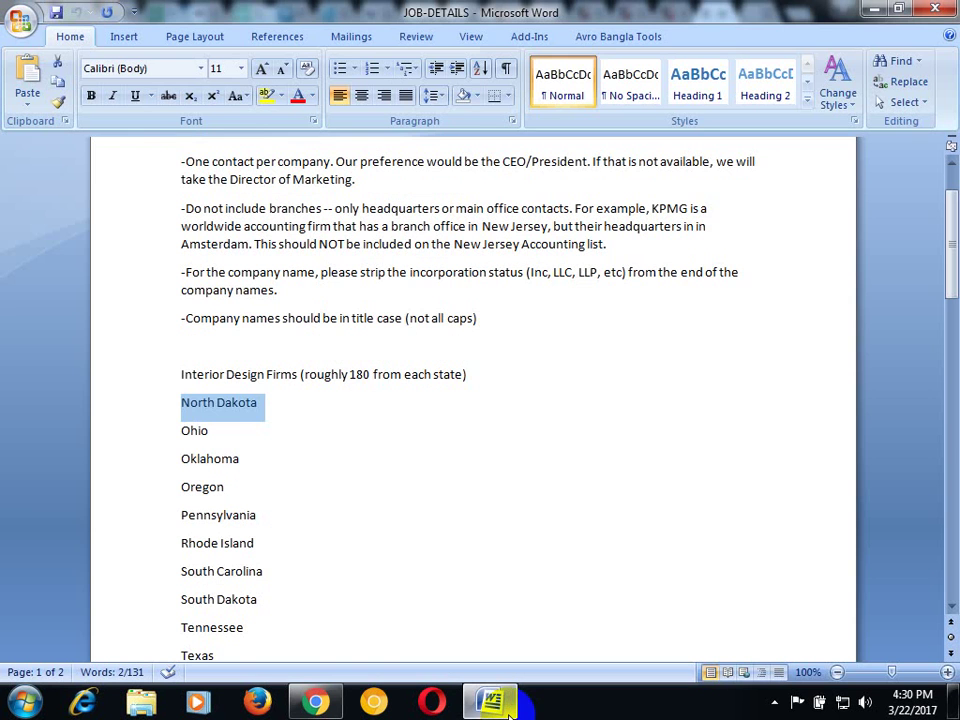
pyautogui.moveTo(181, 432); pyautogui.dragTo(206, 425)
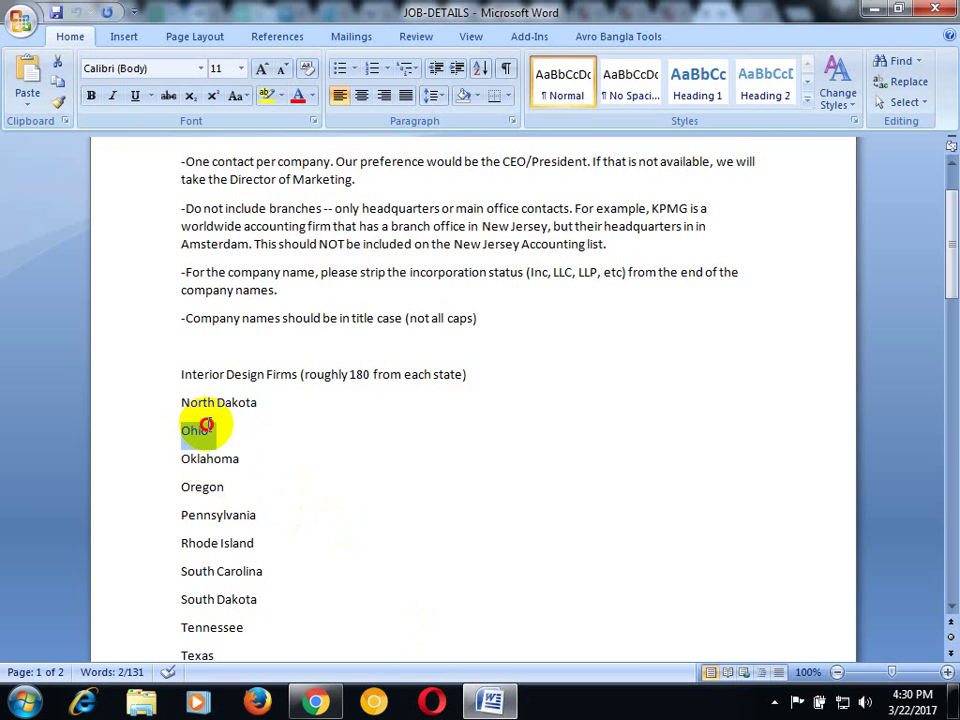
pyautogui.rightClick(203, 430)
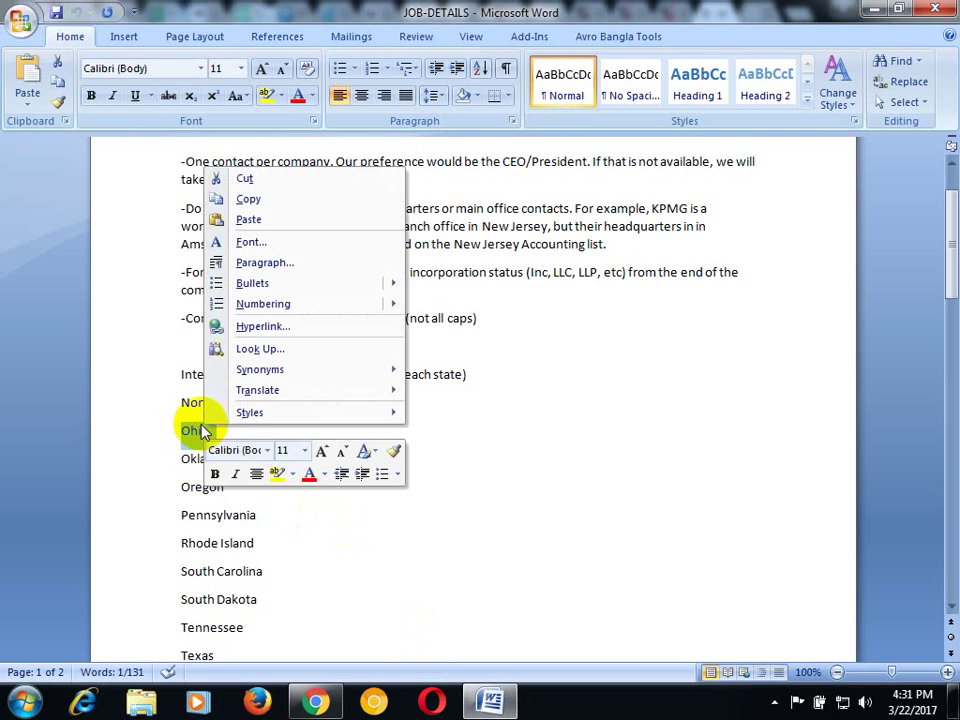
pyautogui.click(250, 197)
# Back in Chrome, replace the Yelp search location with Ohio and search for Interior Design there
pyautogui.click(315, 701)
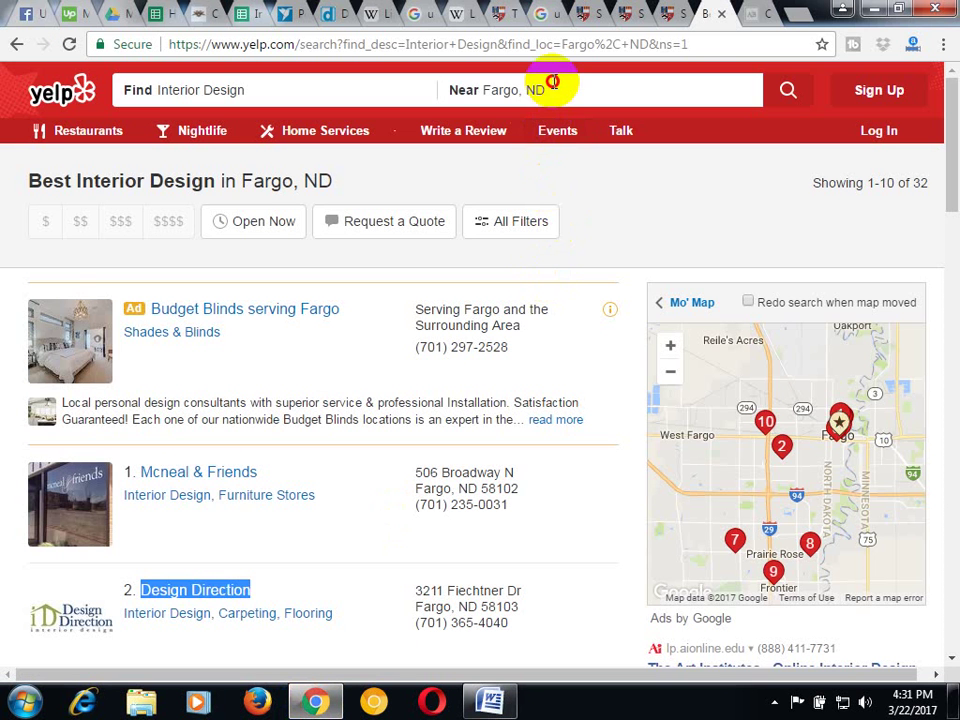
pyautogui.click(521, 87)
pyautogui.rightClick(538, 88)
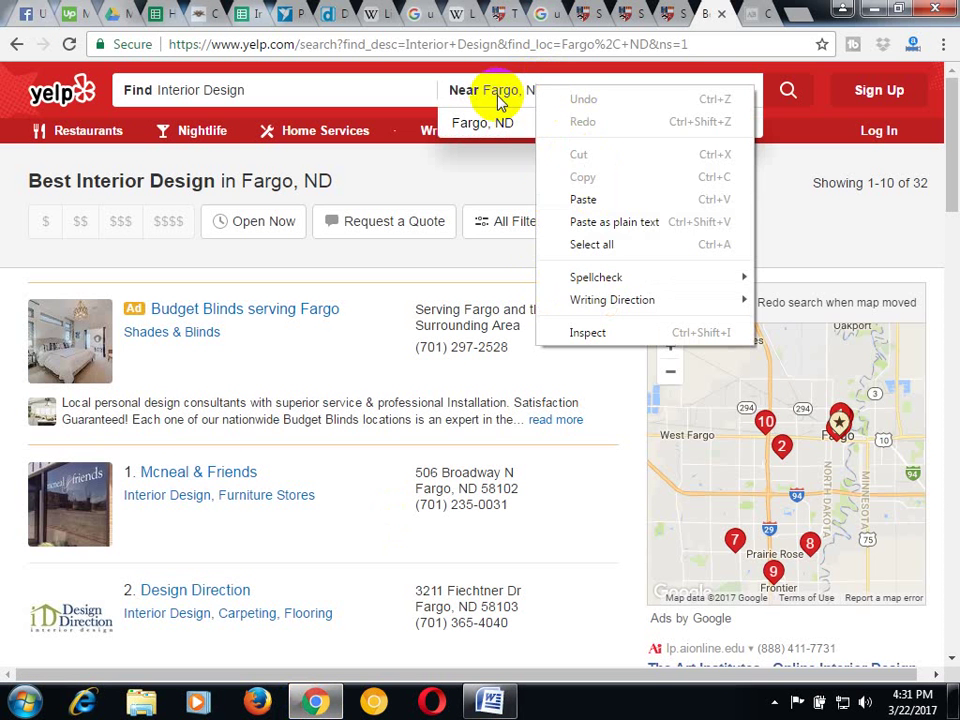
pyautogui.click(487, 92)
pyautogui.moveTo(546, 92); pyautogui.dragTo(475, 103)
pyautogui.rightClick(507, 90)
pyautogui.click(536, 96)
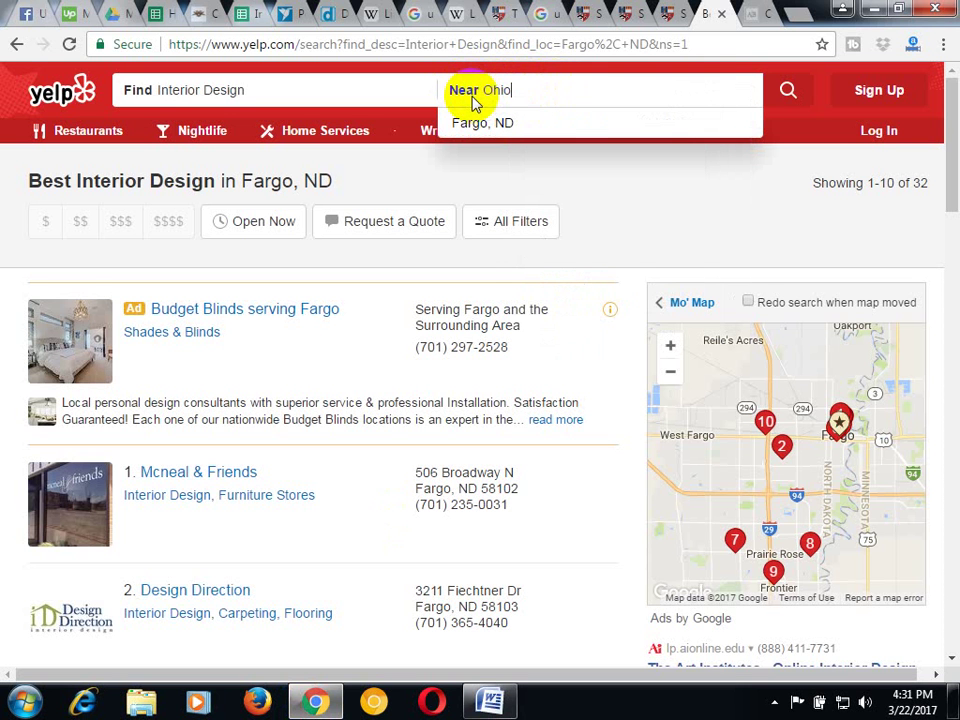
pyautogui.click(805, 101)
pyautogui.click(790, 95)
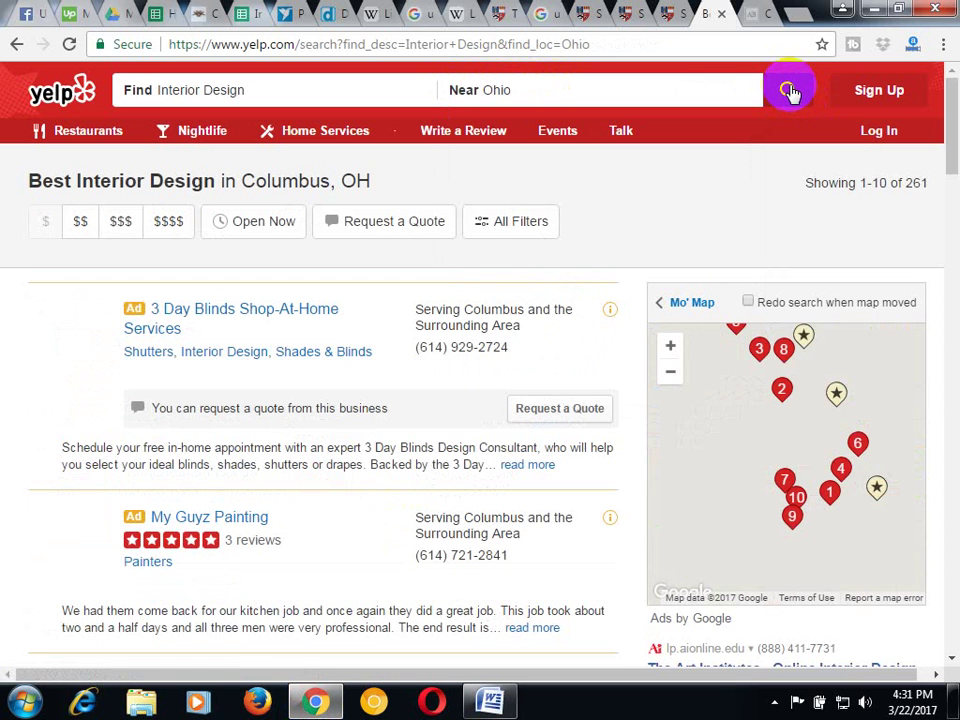
# Open the first organic result, D'Aversa Interiors, in a new tab and switch to its listing
pyautogui.scroll(-4, 453, 307)
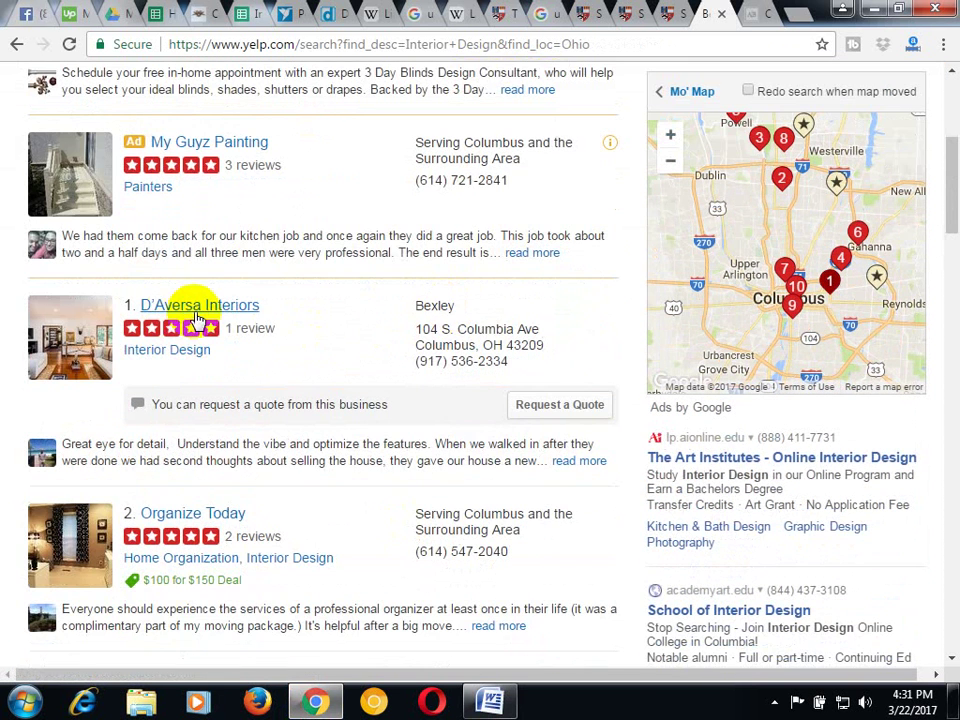
pyautogui.rightClick(197, 311)
pyautogui.click(253, 326)
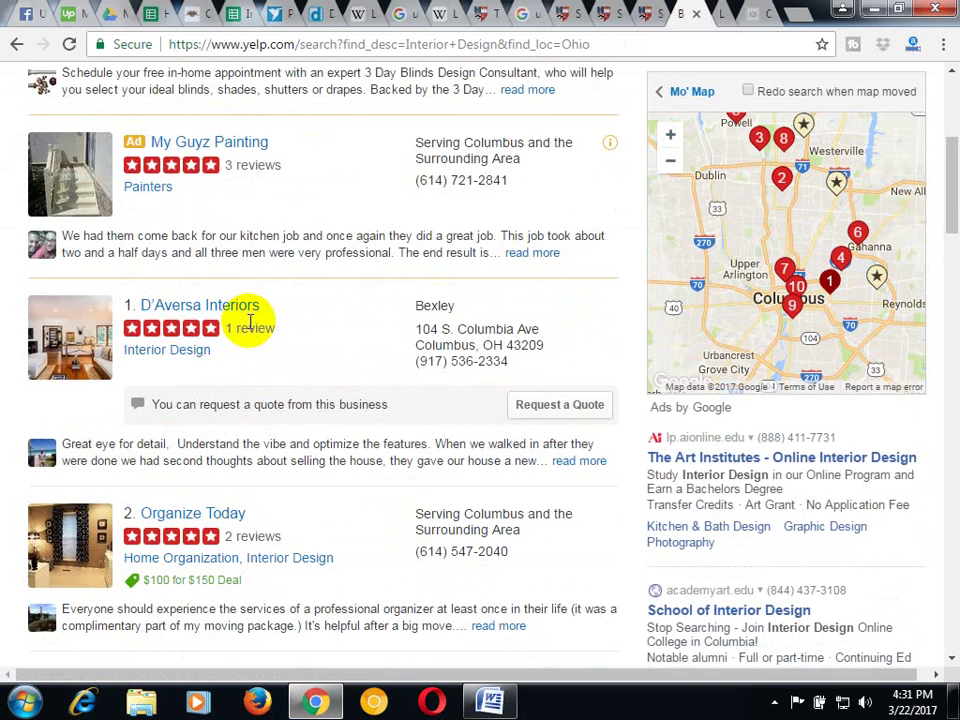
pyautogui.click(718, 15)
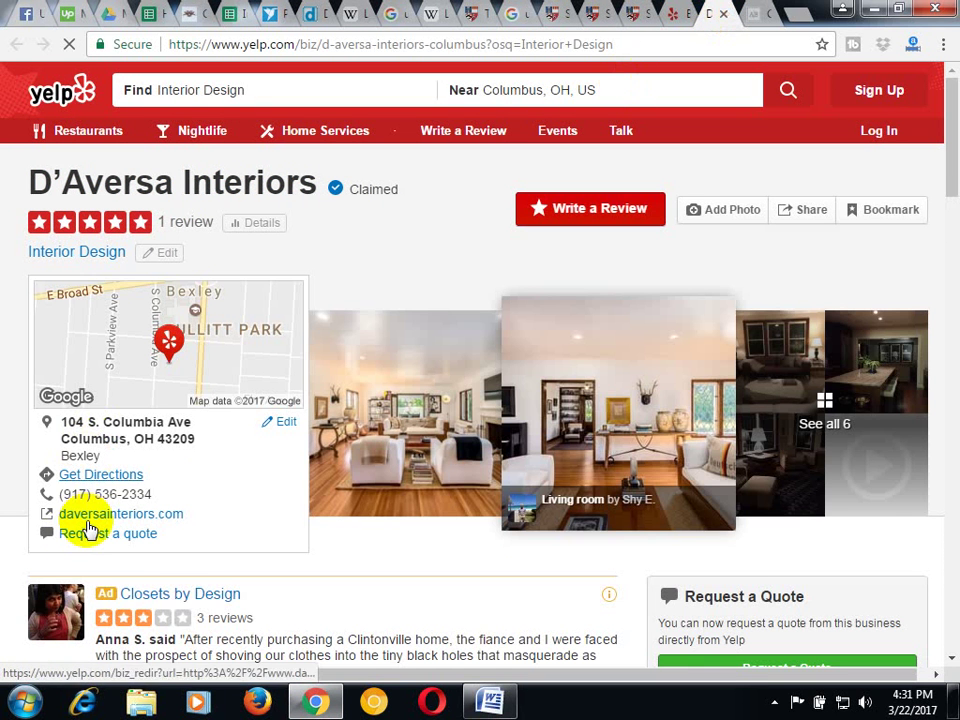
# Copy the D'Aversa Interiors website link from the Yelp listing and paste it into the Data.com Connect search
pyautogui.rightClick(124, 515)
pyautogui.click(135, 627)
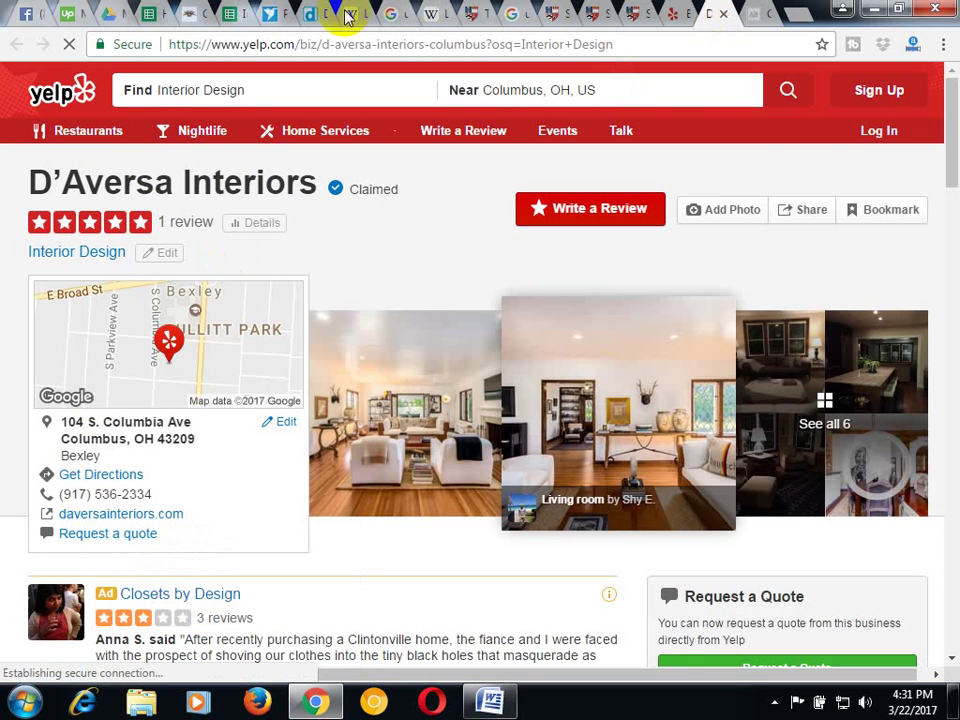
pyautogui.click(306, 13)
pyautogui.tripleClick(240, 122)
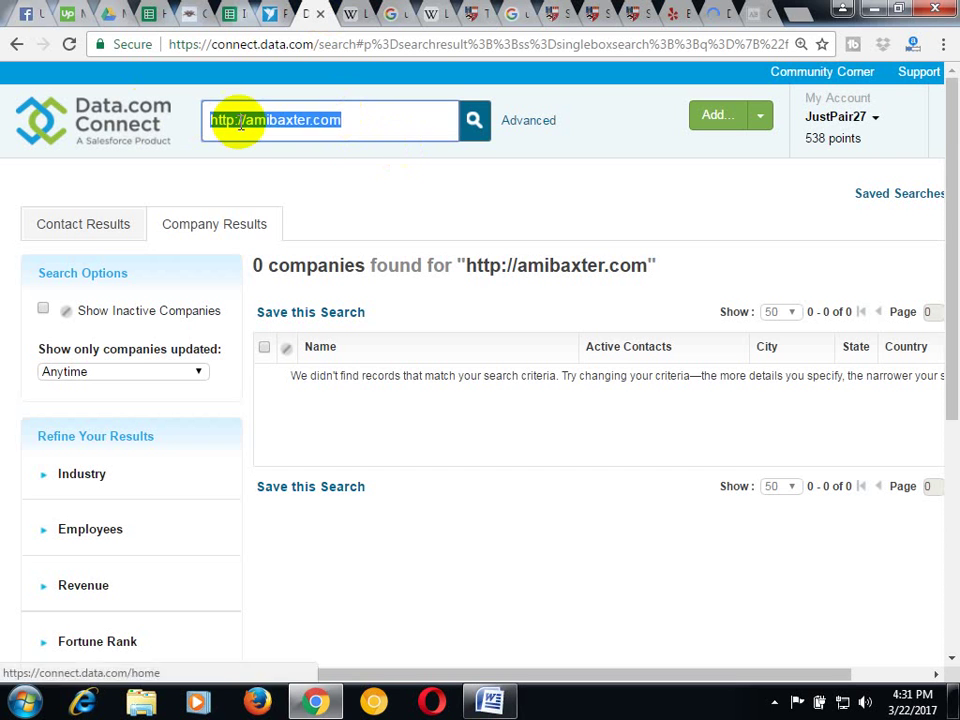
pyautogui.rightClick(240, 124)
pyautogui.click(300, 186)
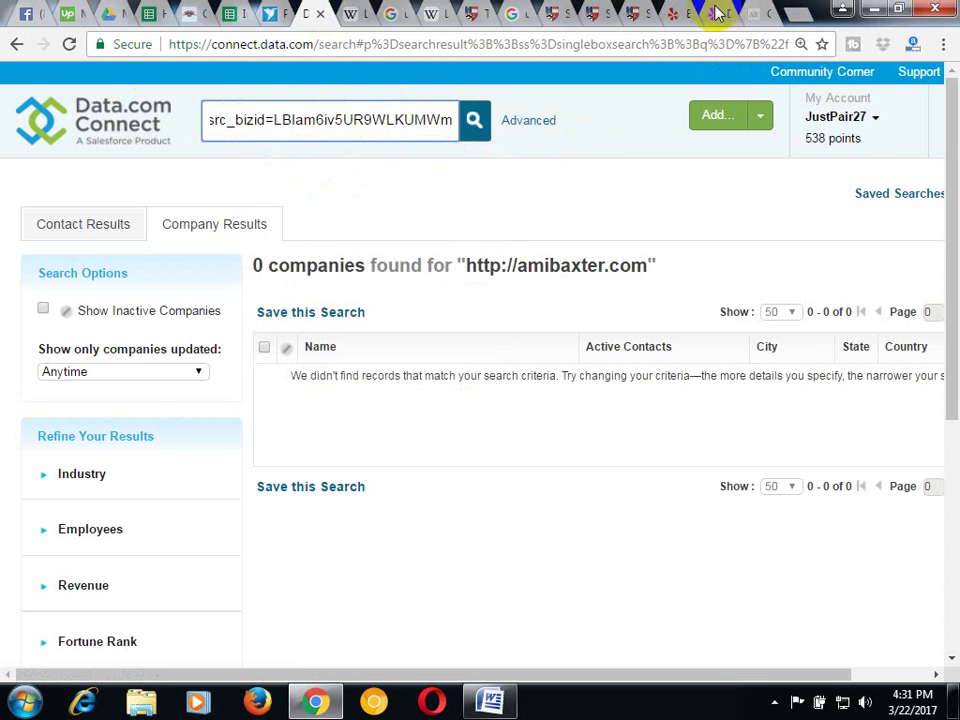
# Close the amibaxter.com contact page and open the D'Aversa Interiors website from its Yelp listing
pyautogui.click(752, 14)
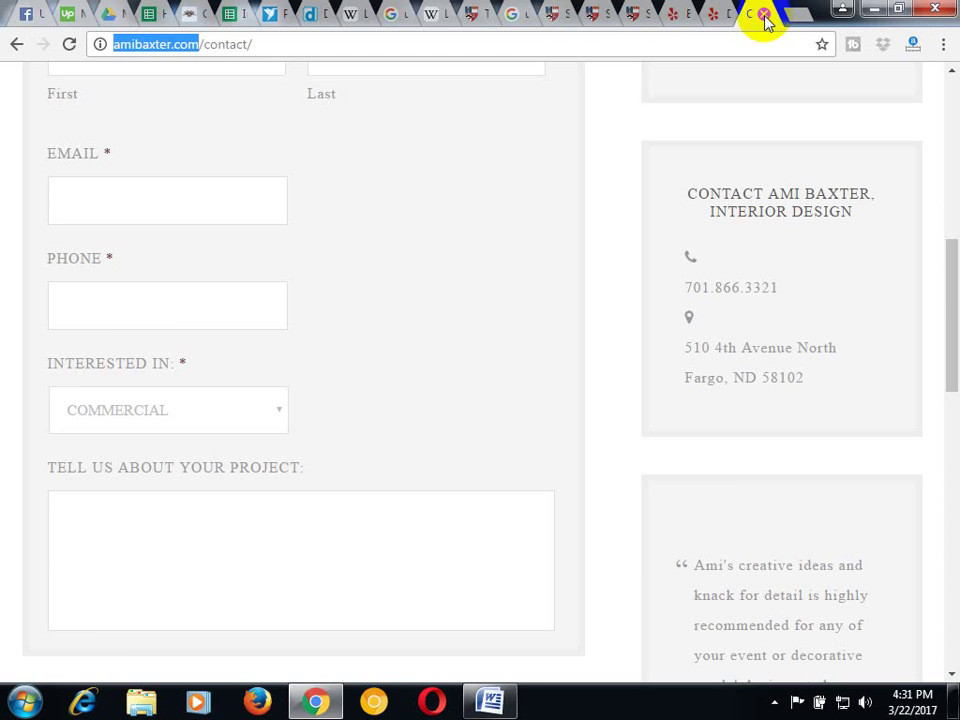
pyautogui.click(765, 17)
pyautogui.click(113, 522)
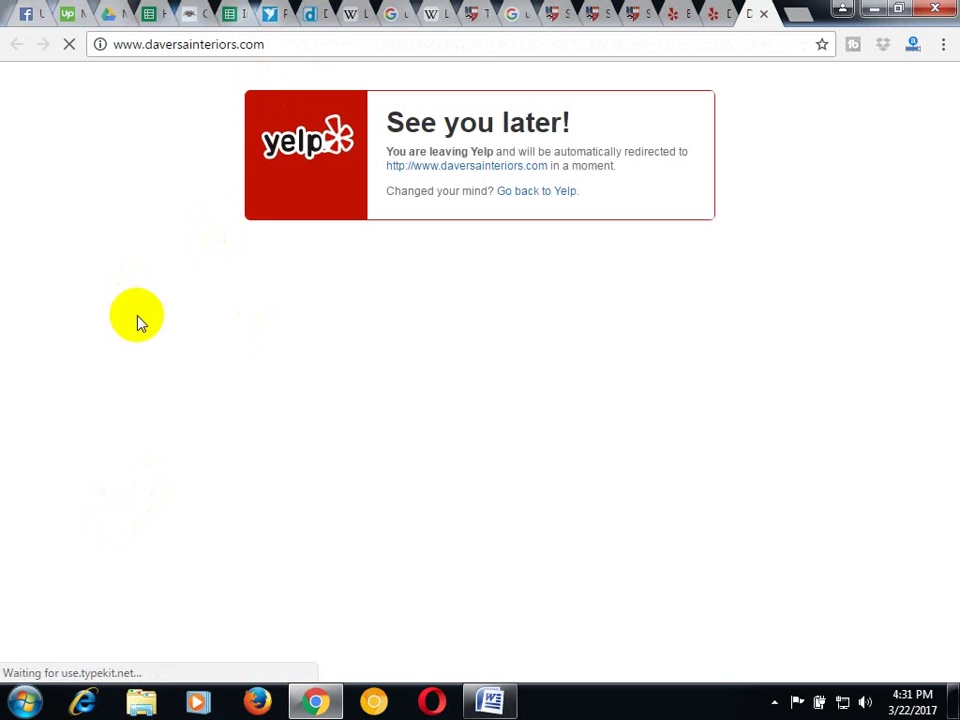
pyautogui.click(386, 166)
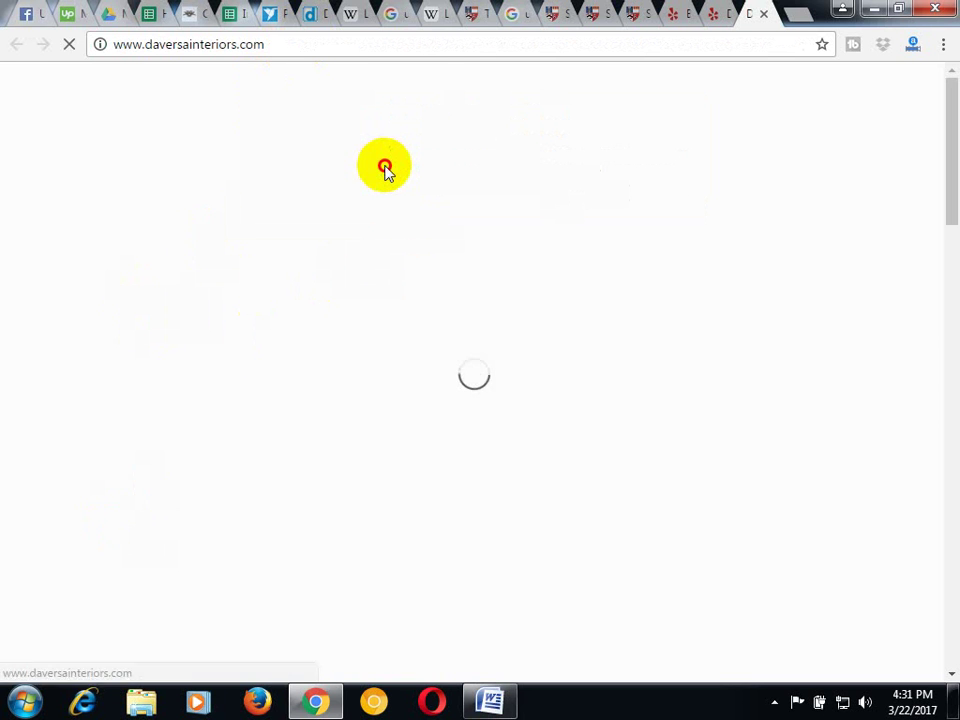
pyautogui.click(246, 53)
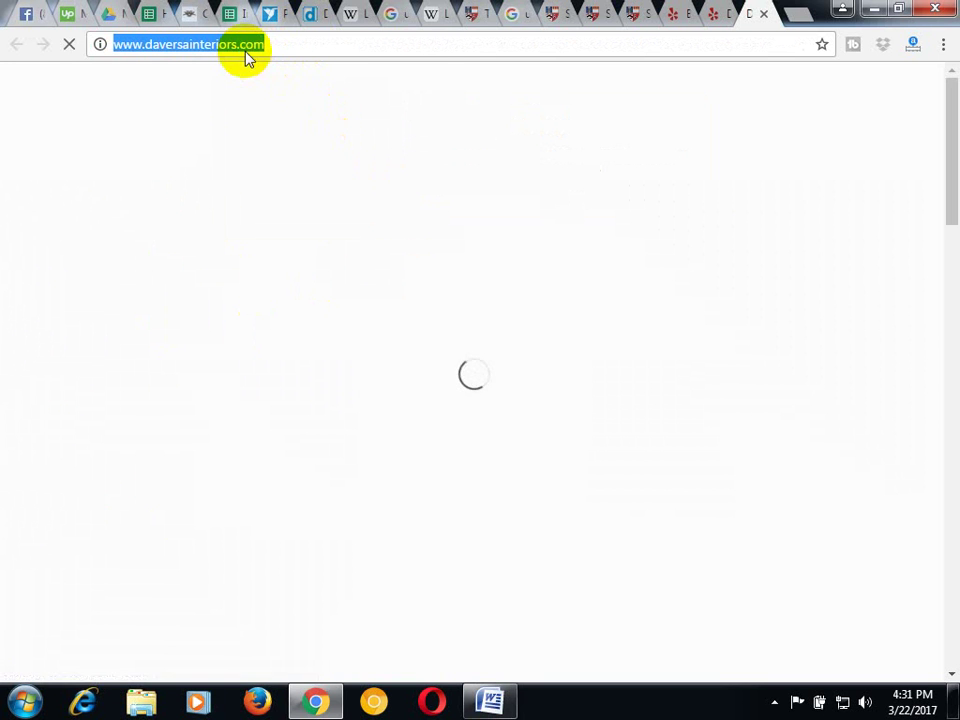
pyautogui.rightClick(247, 52)
pyautogui.click(282, 122)
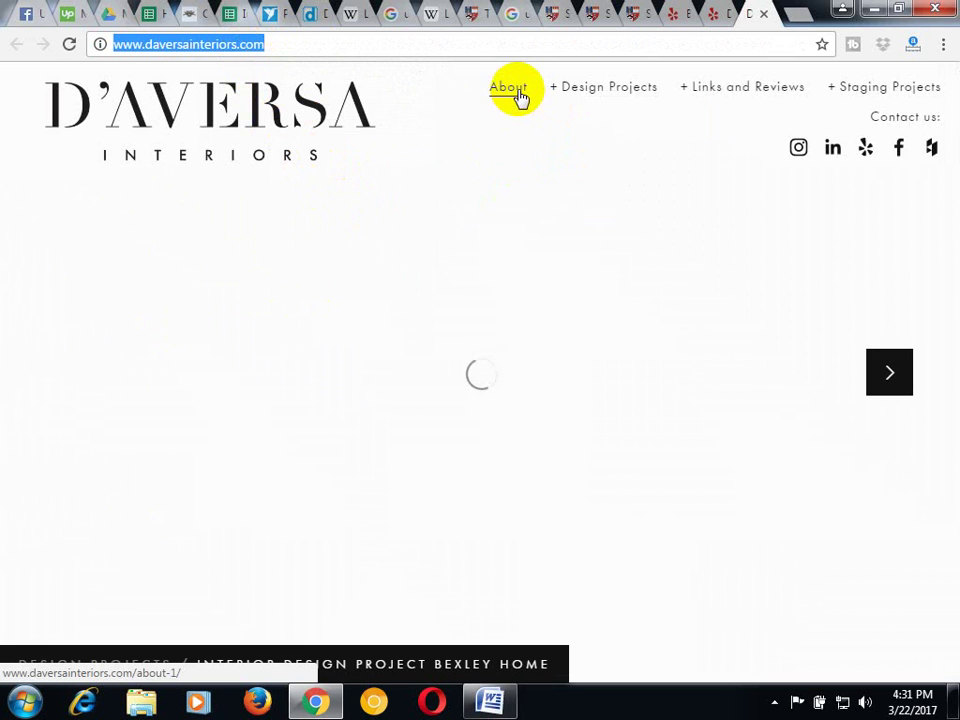
pyautogui.click(588, 98)
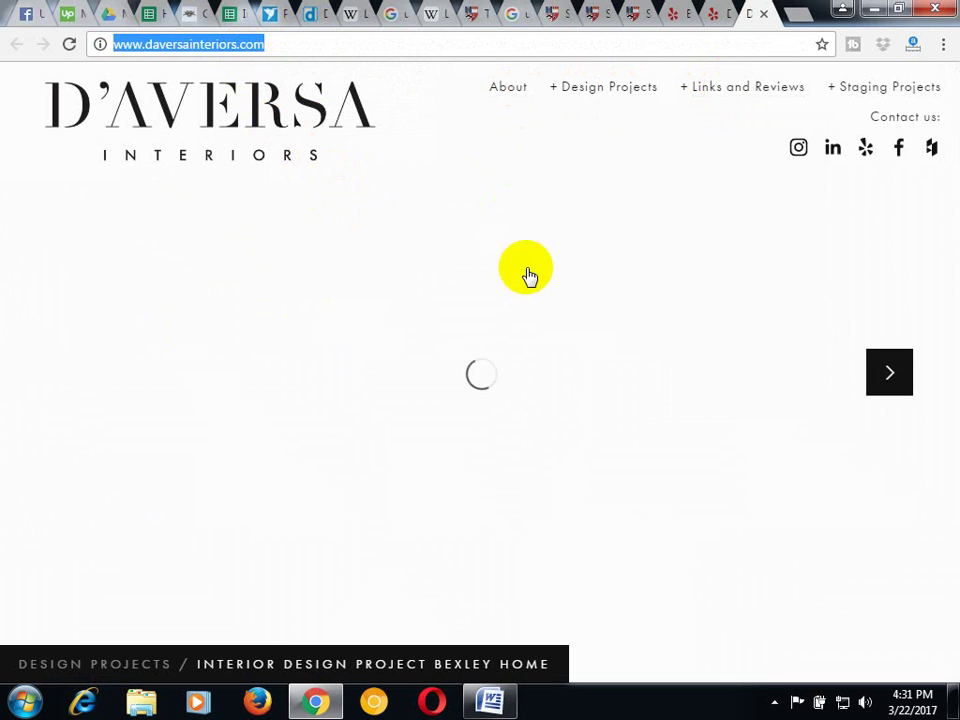
pyautogui.click(318, 15)
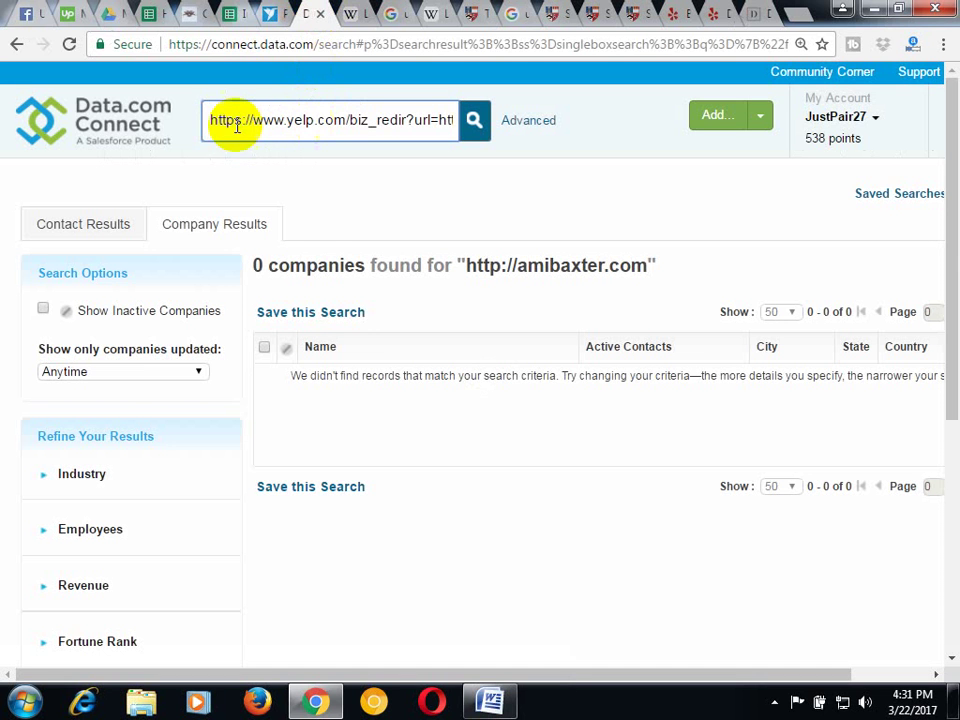
pyautogui.moveTo(217, 119); pyautogui.dragTo(639, 120)
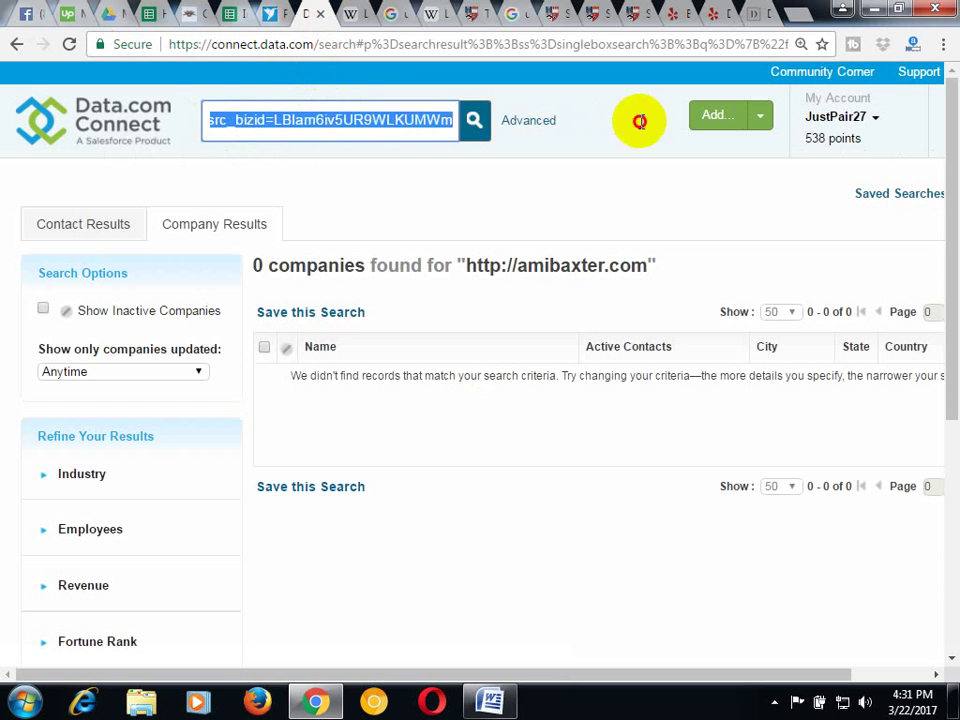
pyautogui.rightClick(250, 125)
pyautogui.click(289, 176)
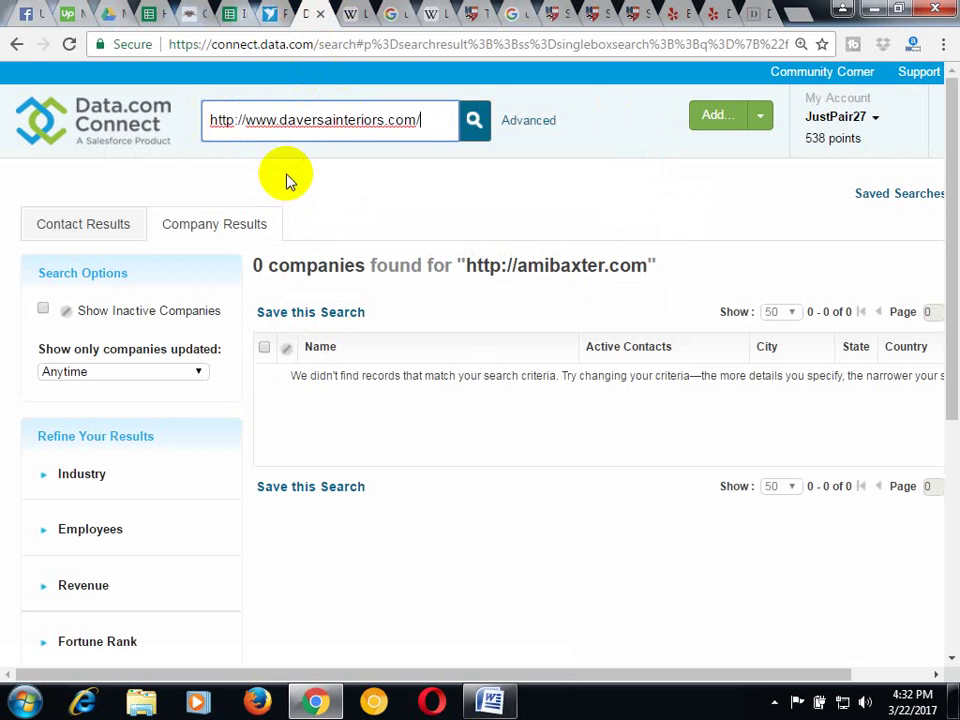
pyautogui.click(473, 120)
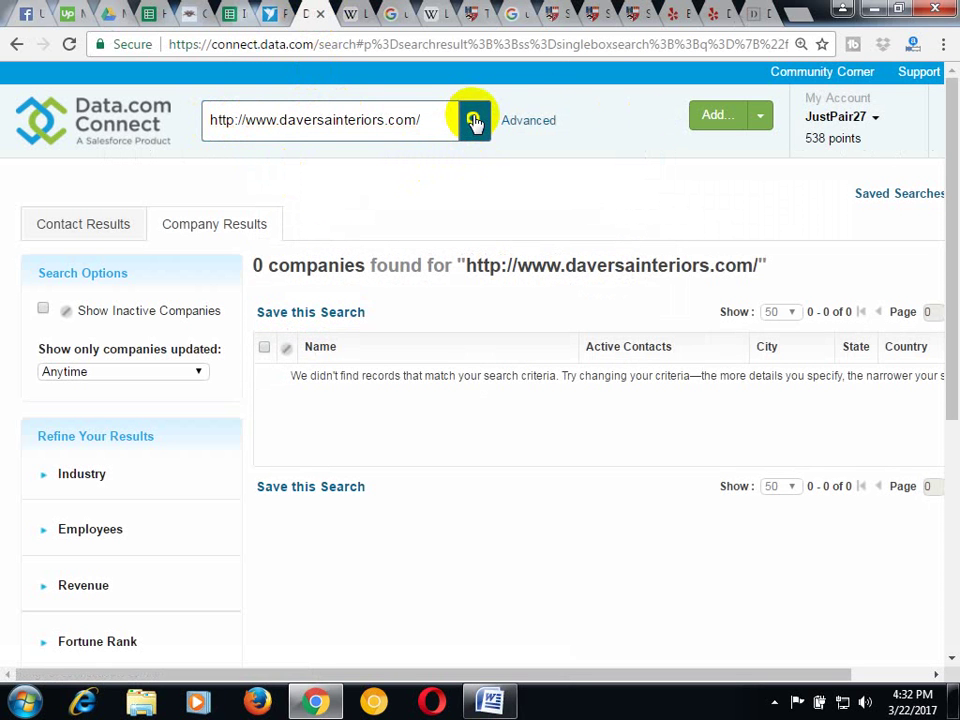
# Open the Facebook page linked on the D'Aversa Interiors website and examine the contact details in its About section
pyautogui.click(757, 16)
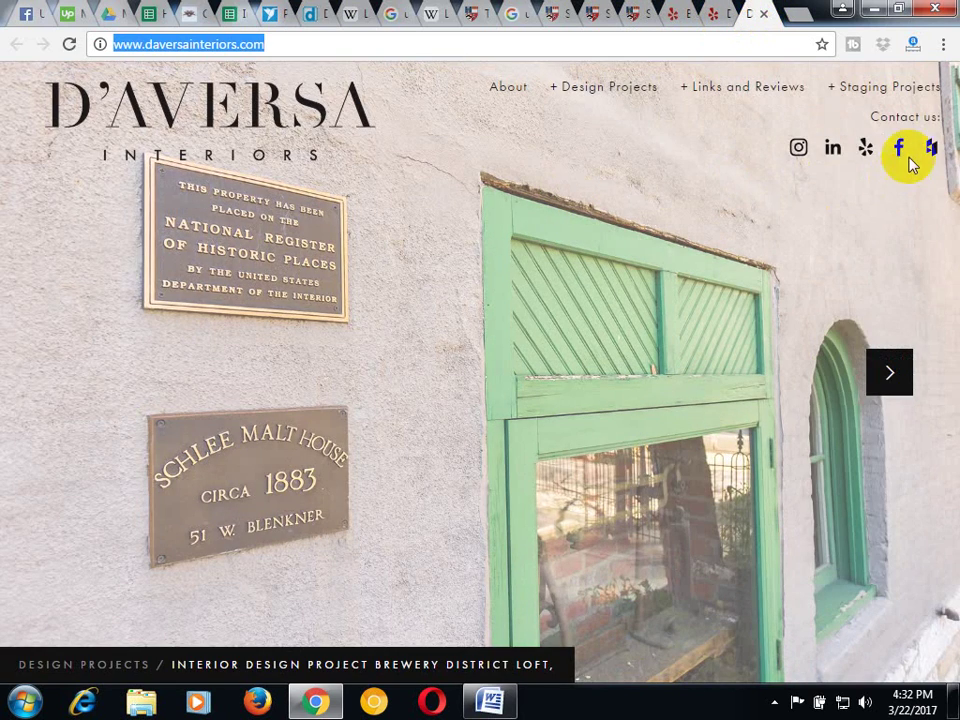
pyautogui.click(900, 152)
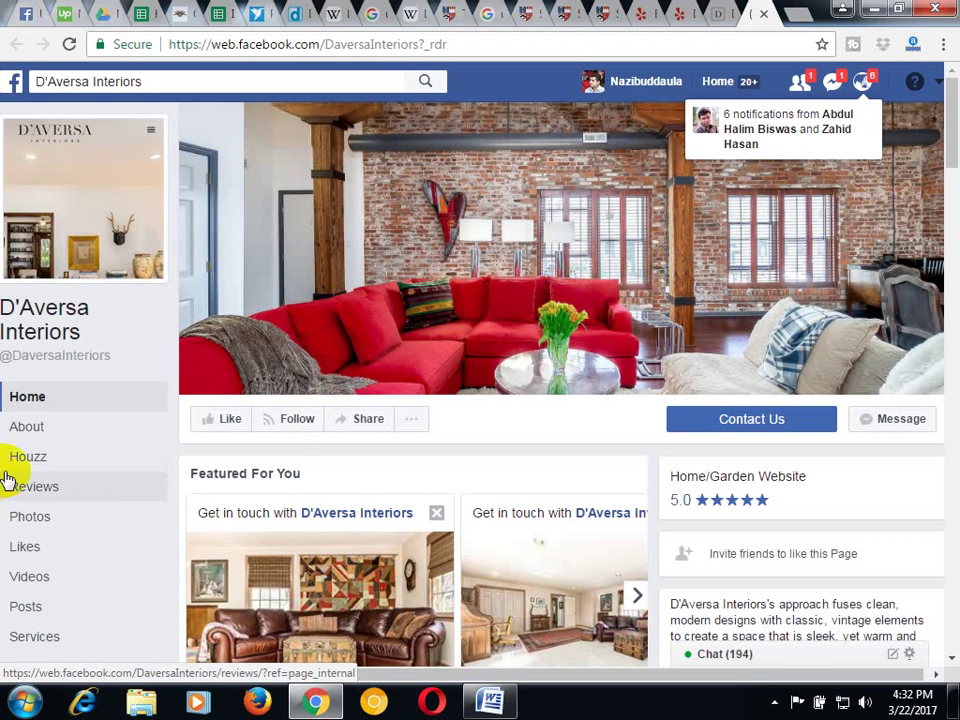
pyautogui.click(27, 428)
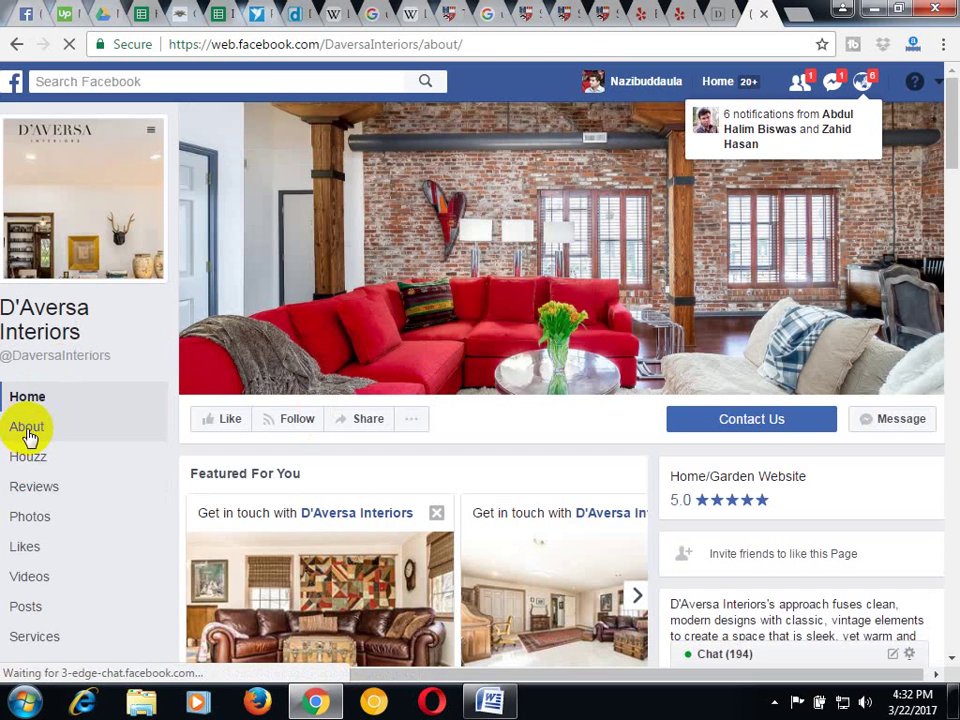
pyautogui.scroll(-1, 285, 357)
pyautogui.scroll(-2, 283, 355)
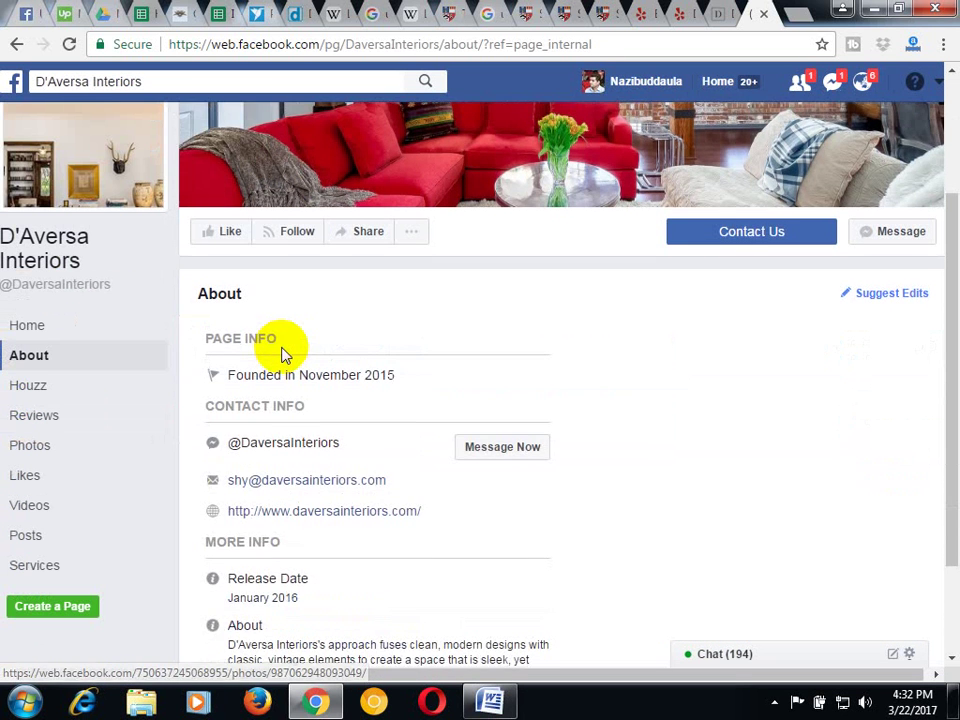
# Copy the contact e-mail address from the D'Aversa Interiors Facebook About section
pyautogui.scroll(-1, 236, 399)
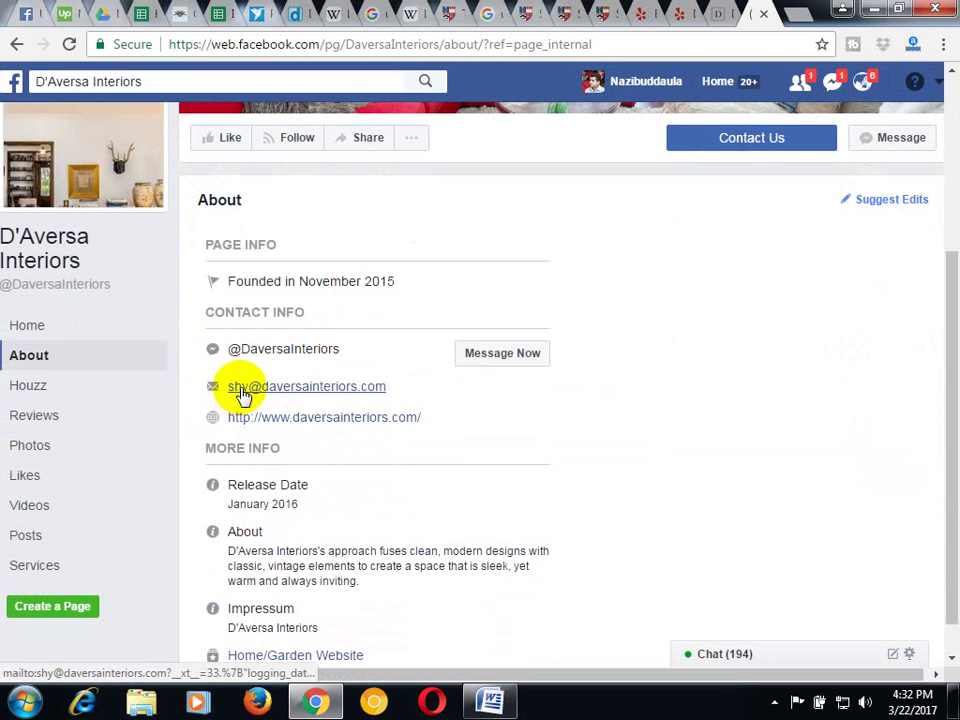
pyautogui.click(256, 397)
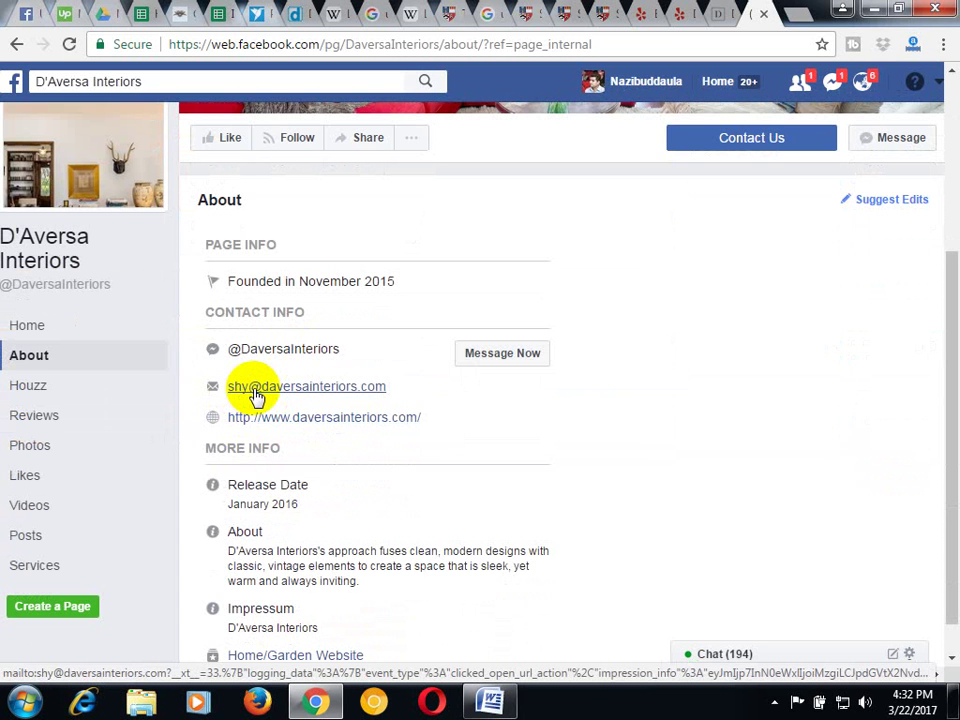
pyautogui.rightClick(256, 397)
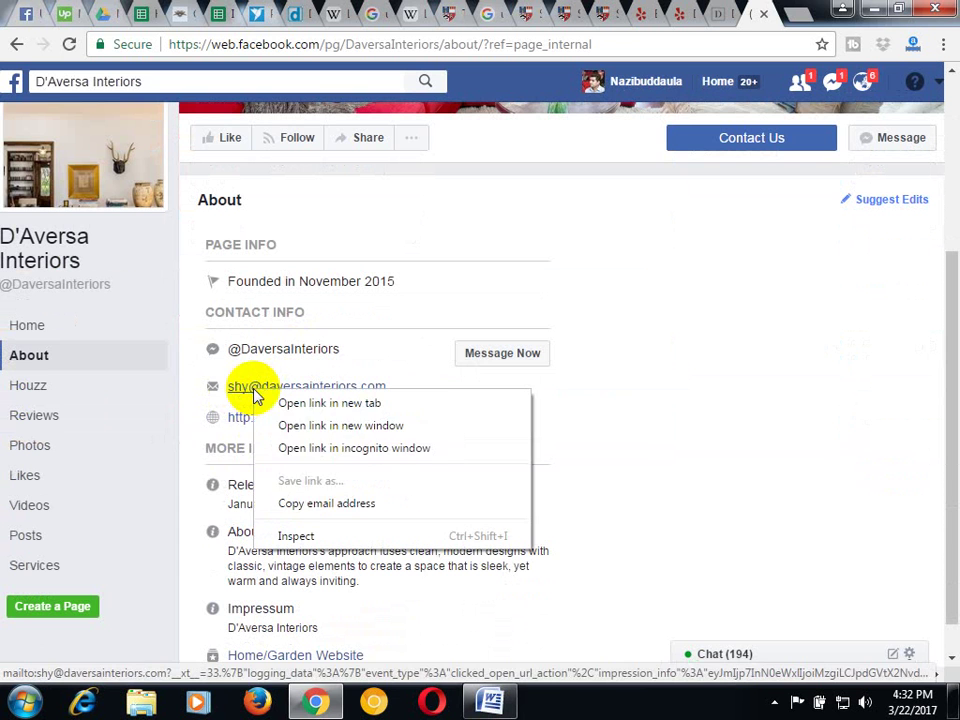
pyautogui.click(306, 501)
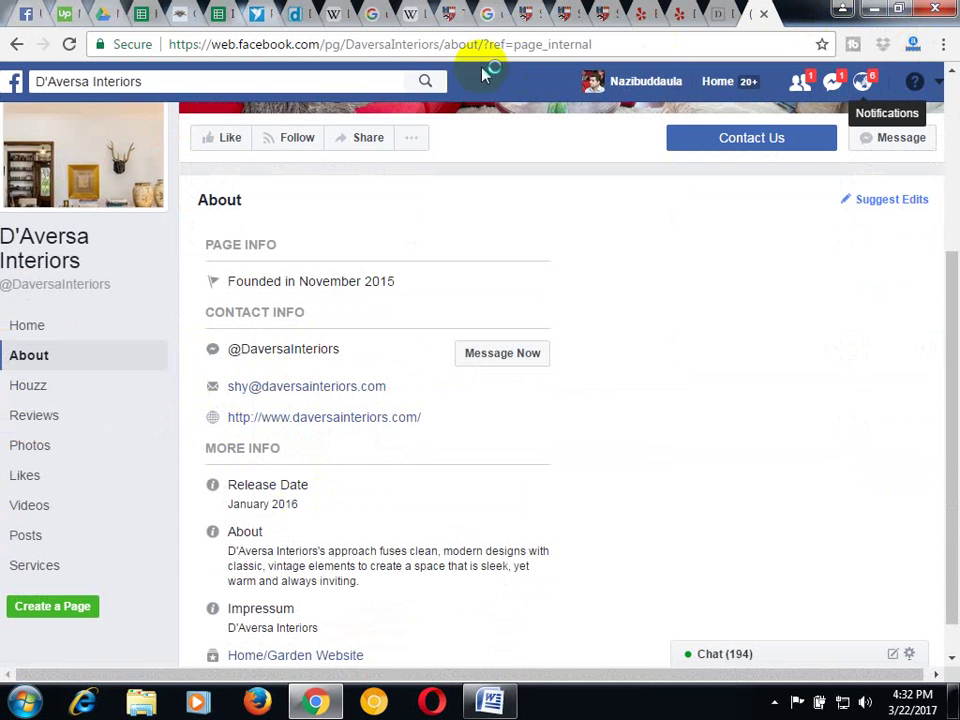
# Search Google for the copied company e-mail address in a new browser tab
pyautogui.hotkey('ctrl', 't')
pyautogui.rightClick(452, 50)
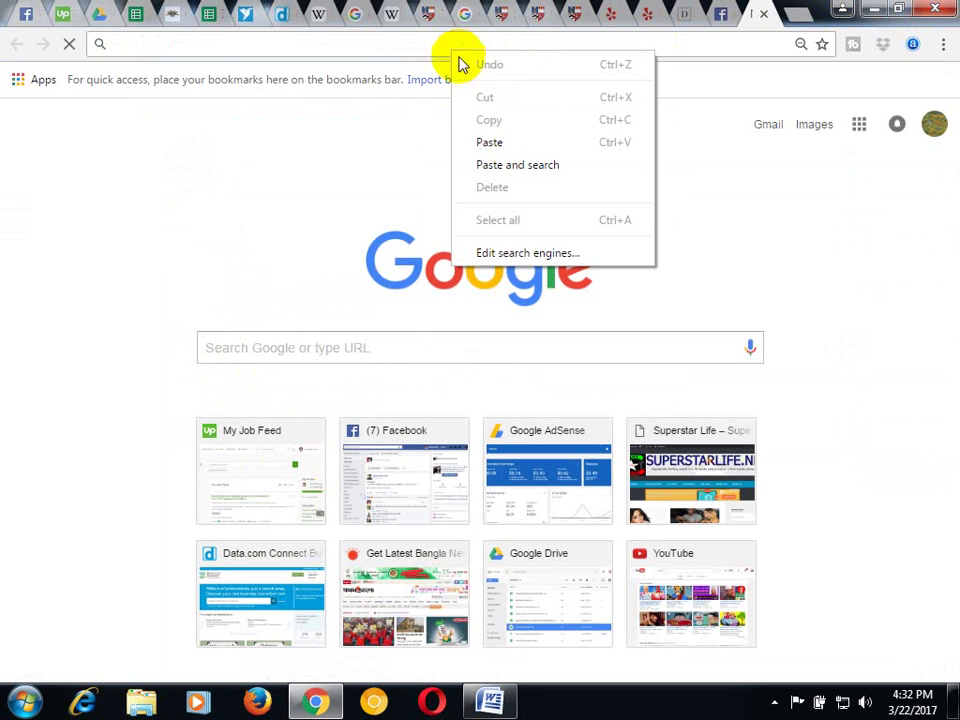
pyautogui.click(484, 141)
pyautogui.press('Return')
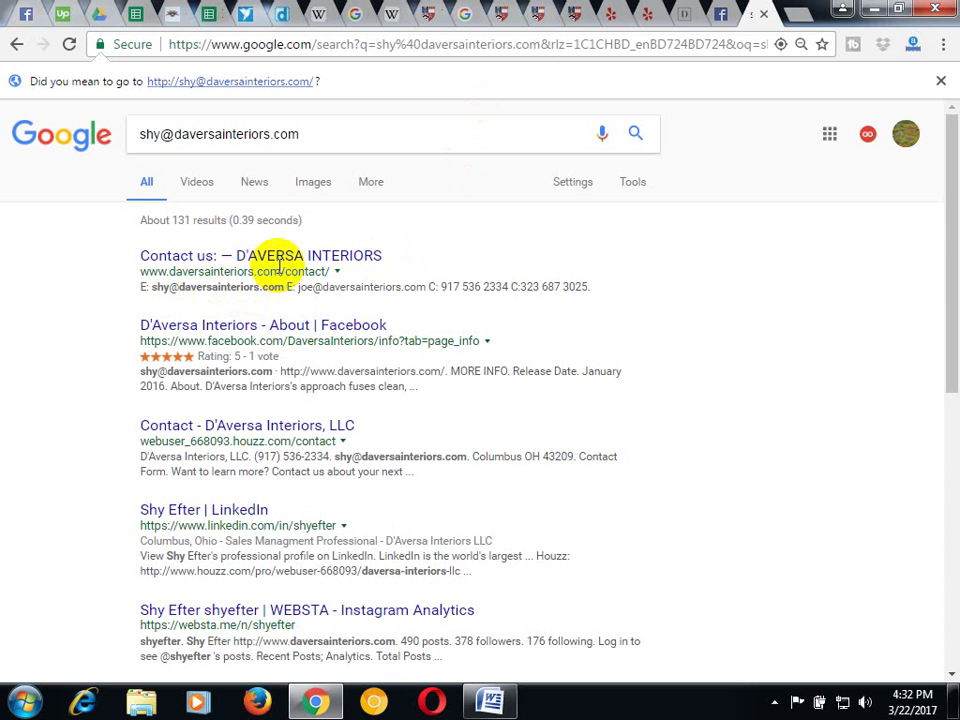
# Open the D'Aversa Interiors contact page from the Google results in its own tab and examine its contact e-mail addresses
pyautogui.click(253, 257)
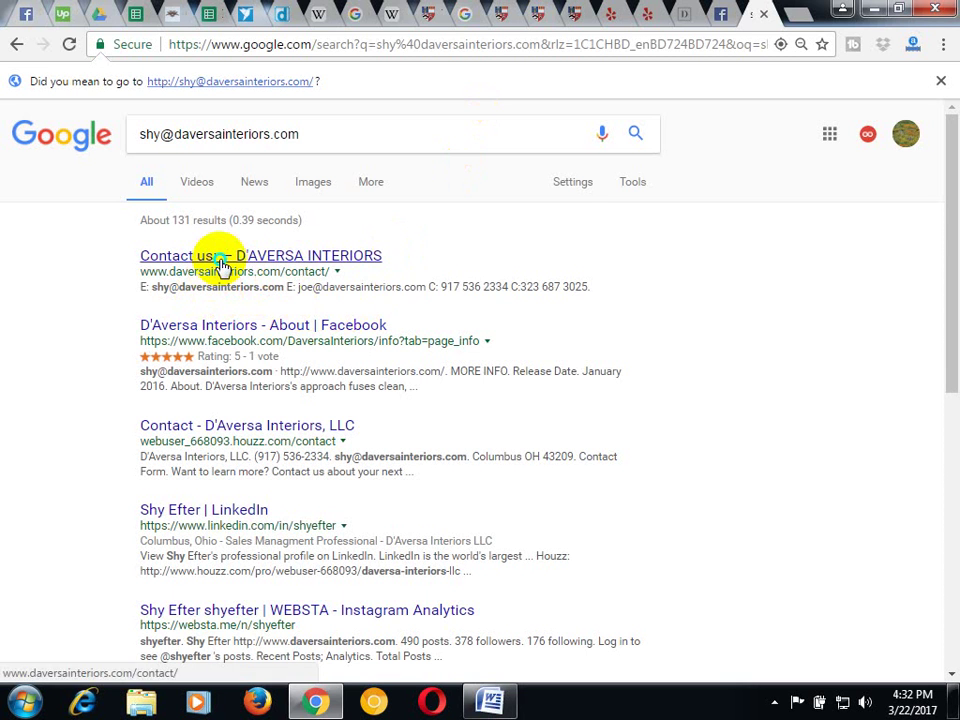
pyautogui.rightClick(224, 262)
pyautogui.click(257, 274)
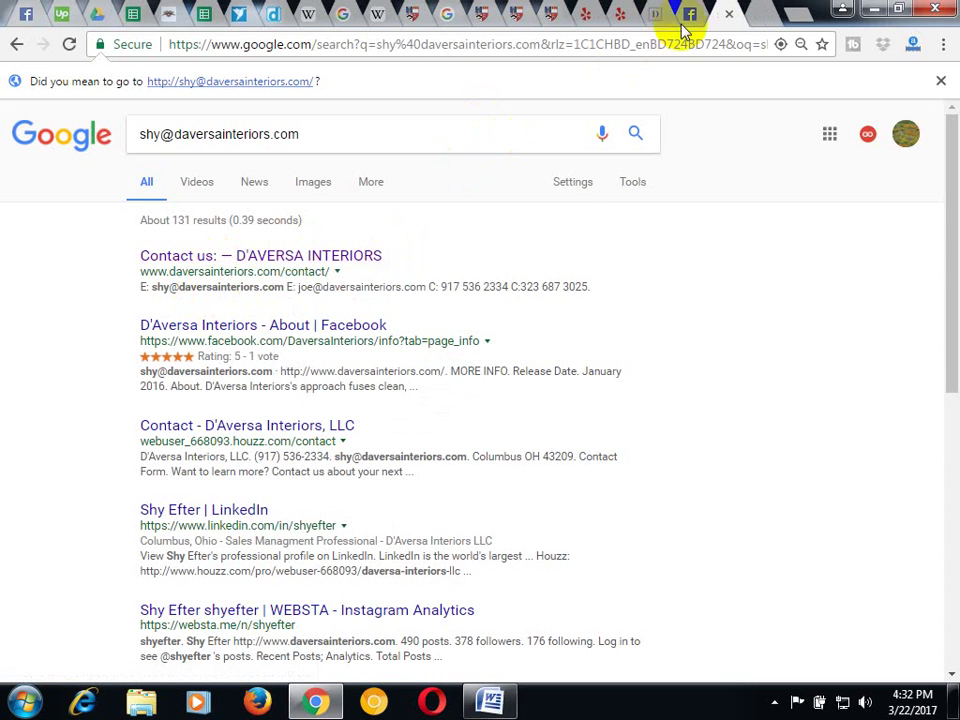
pyautogui.click(765, 14)
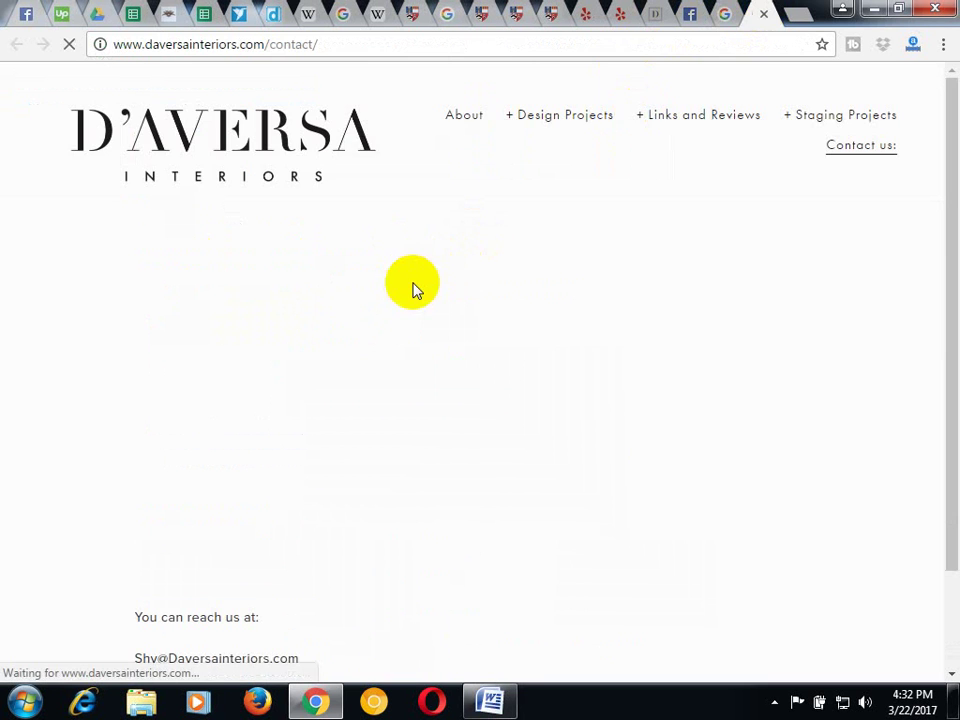
pyautogui.scroll(-2, 413, 285)
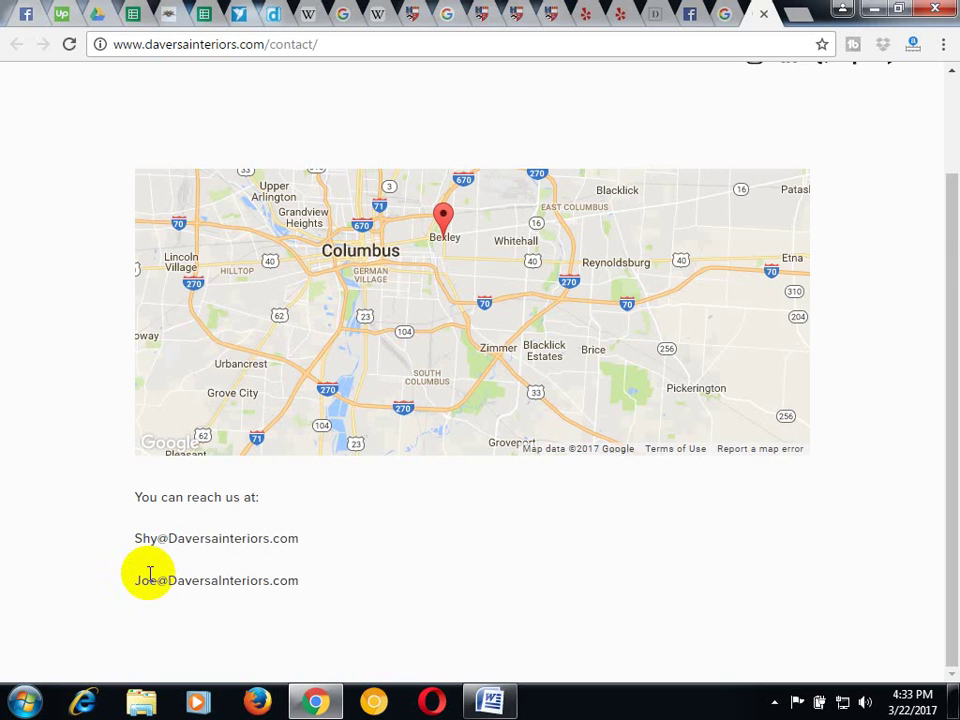
# Copy the first of the two e-mail addresses on the D'Aversa Interiors contact page
pyautogui.moveTo(136, 539); pyautogui.dragTo(317, 542)
pyautogui.rightClick(251, 541)
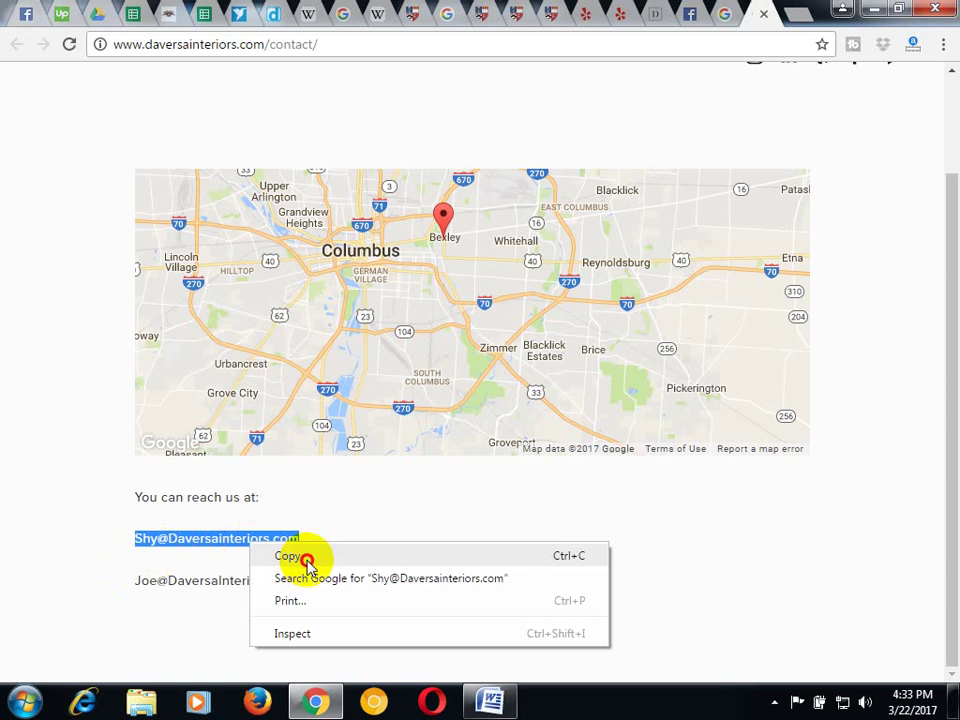
pyautogui.click(306, 560)
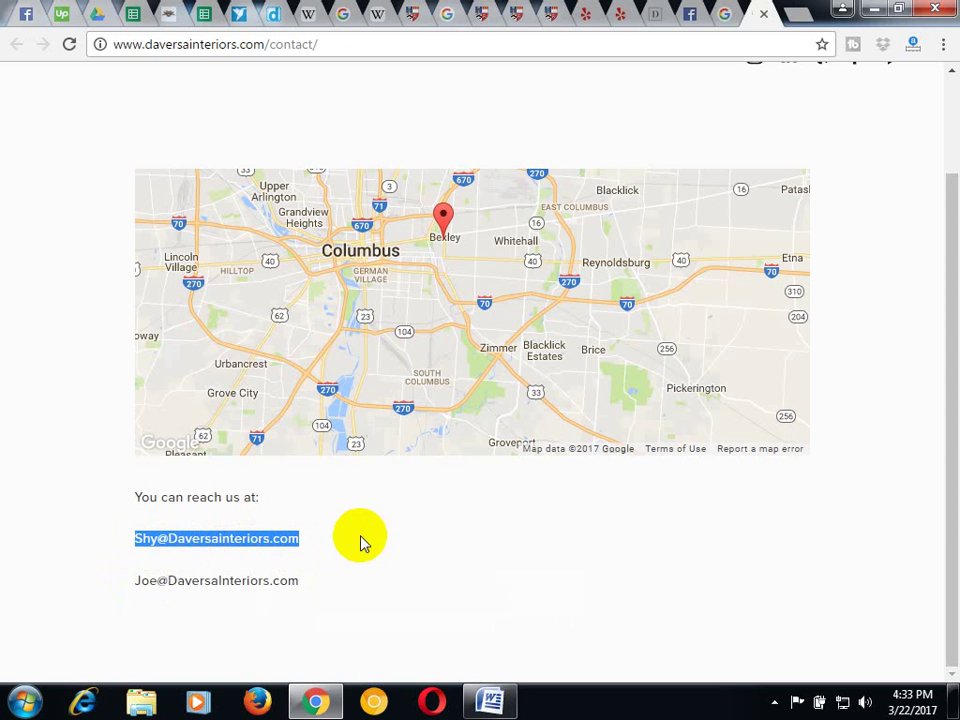
pyautogui.click(57, 577)
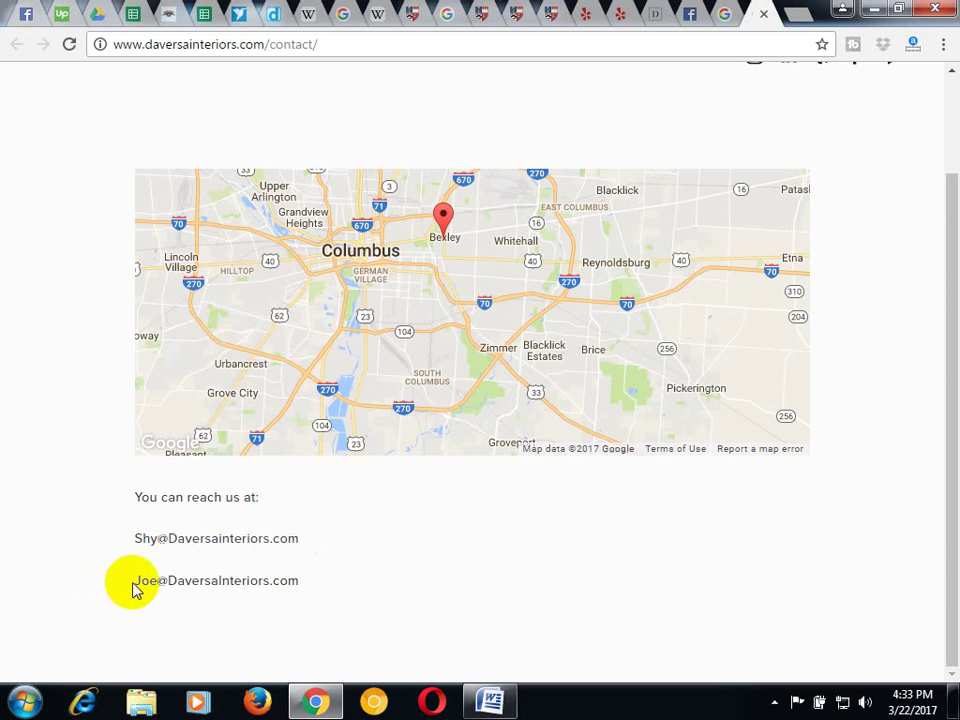
# Copy the second e-mail address on the contact page into the Email Address cell of row 5 in the Interior Design Firms spreadsheet
pyautogui.moveTo(134, 581); pyautogui.dragTo(317, 581)
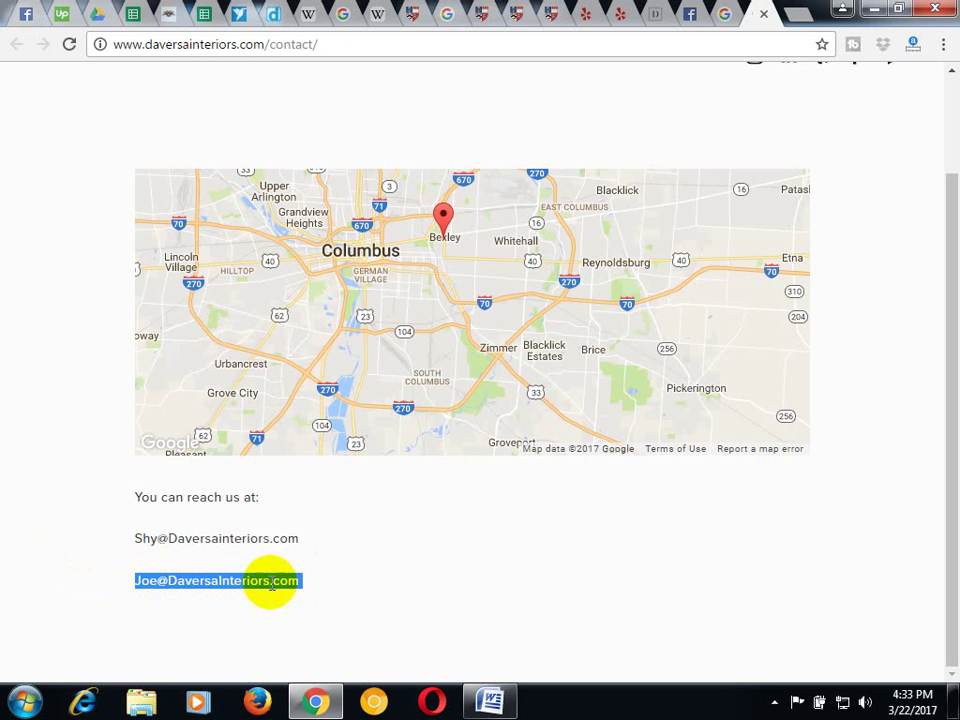
pyautogui.rightClick(205, 578)
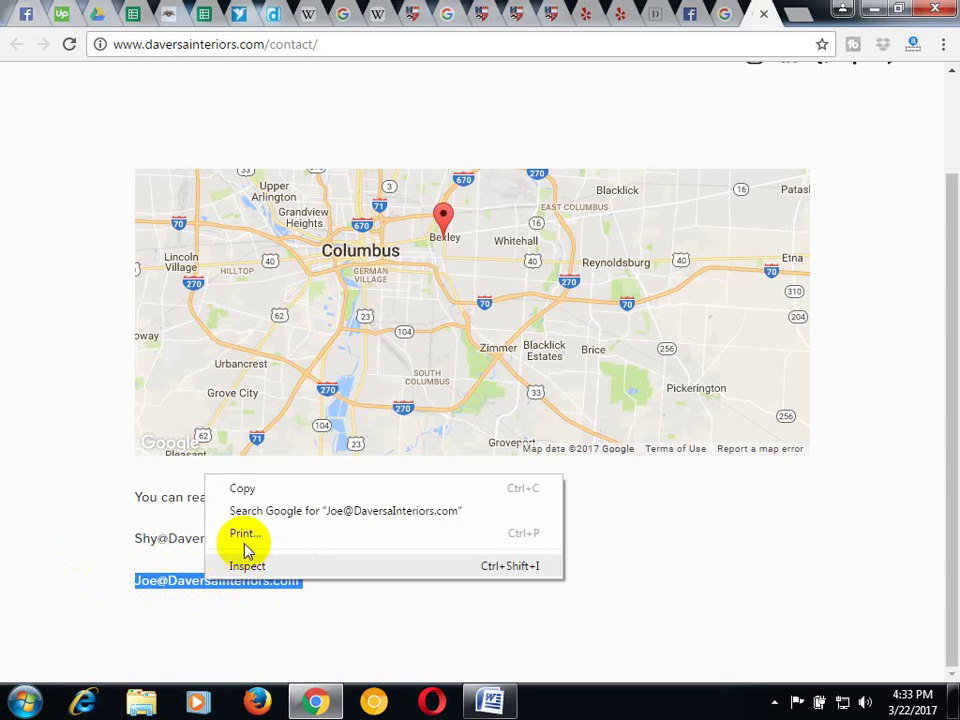
pyautogui.click(244, 488)
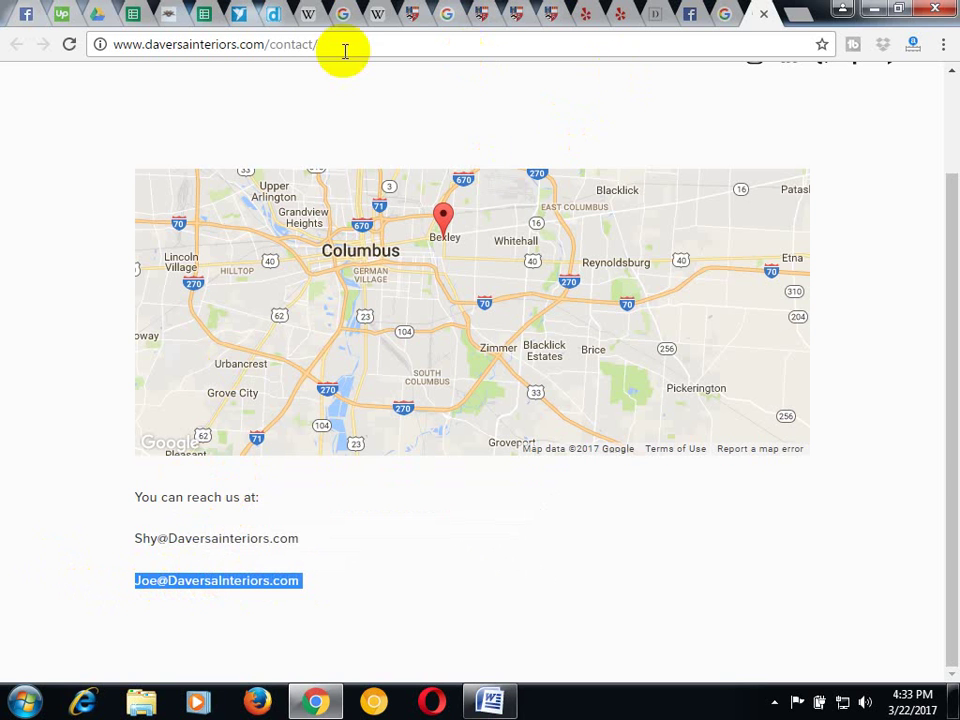
pyautogui.click(136, 15)
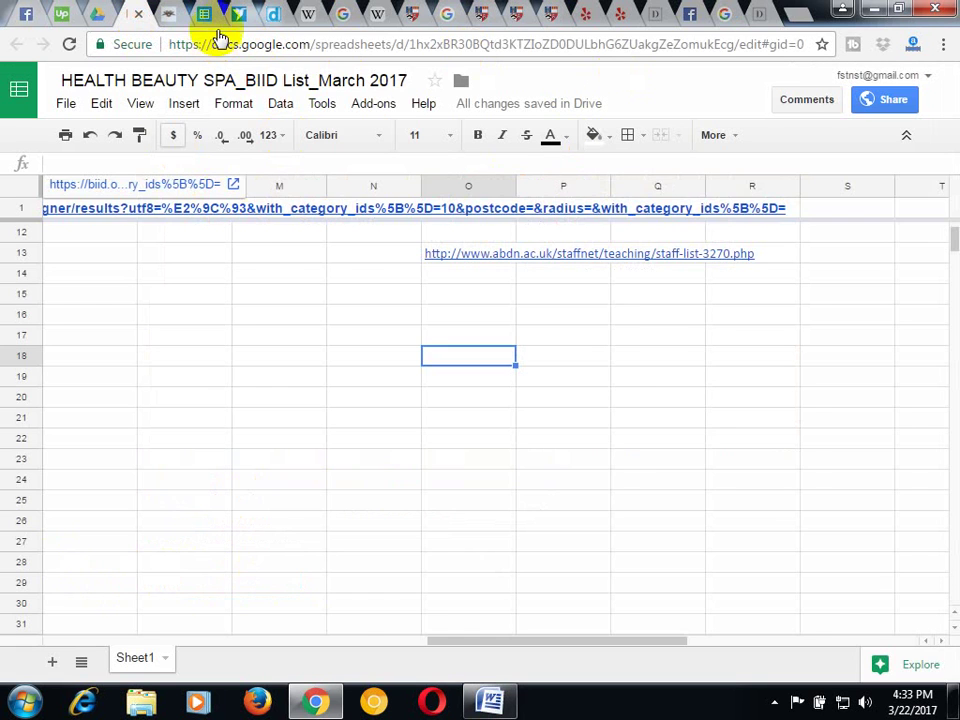
pyautogui.click(210, 14)
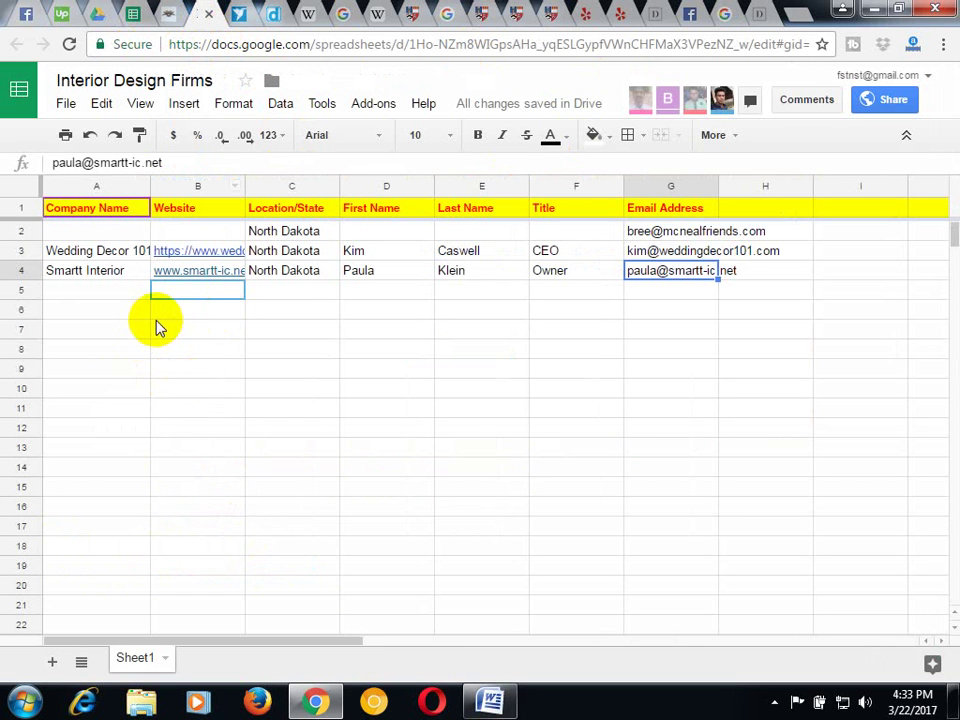
pyautogui.click(652, 300)
pyautogui.rightClick(652, 300)
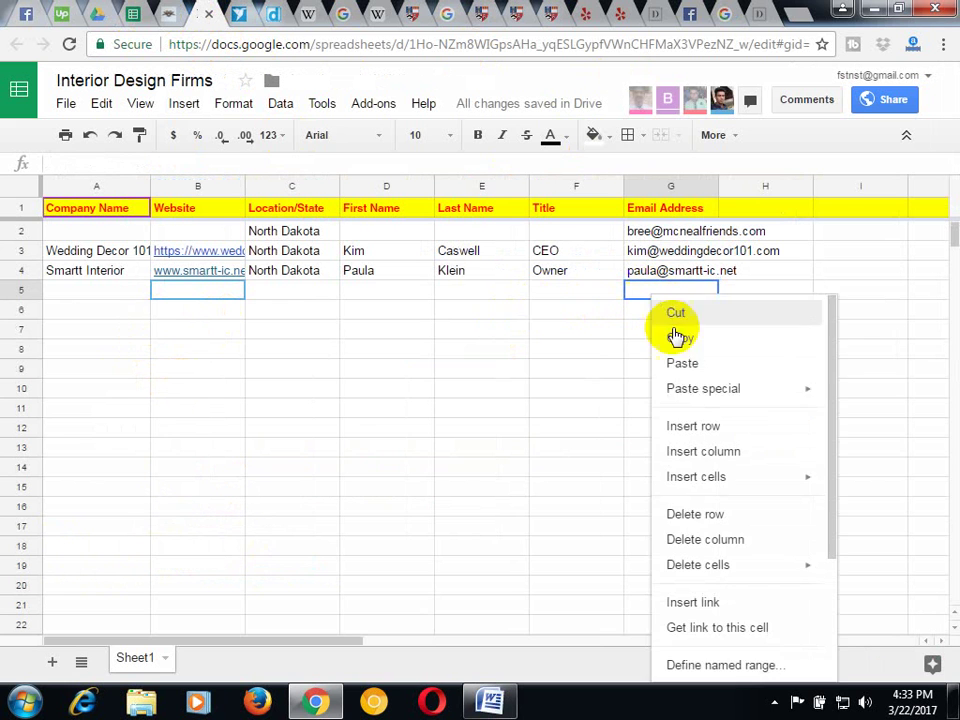
pyautogui.click(688, 364)
# Enter Director Of Marketing as the title in row 5
pyautogui.click(567, 297)
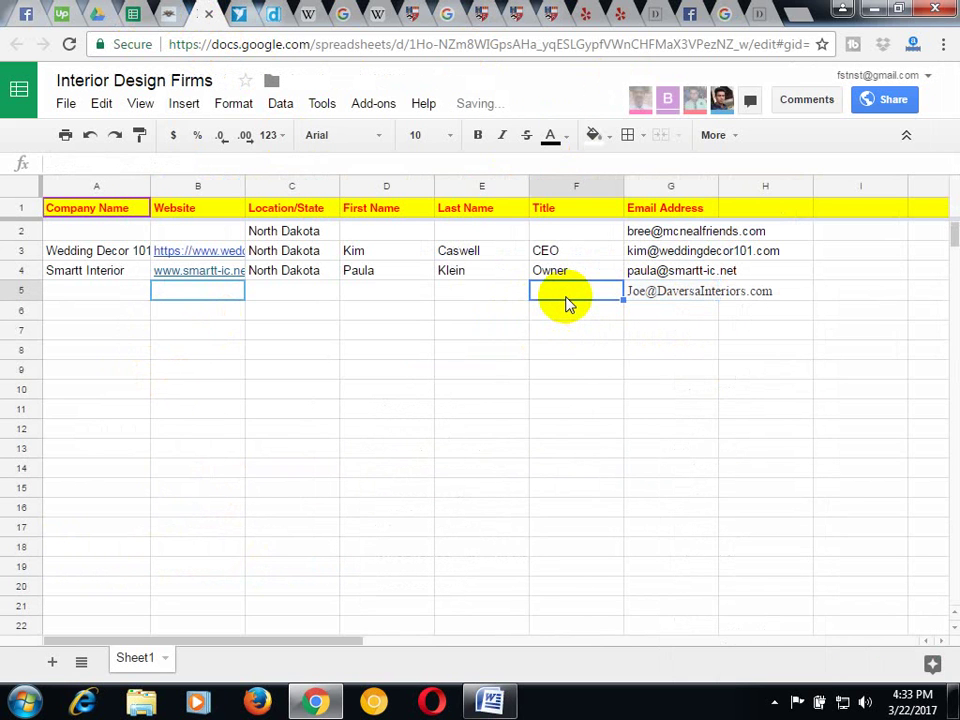
pyautogui.write('Director')
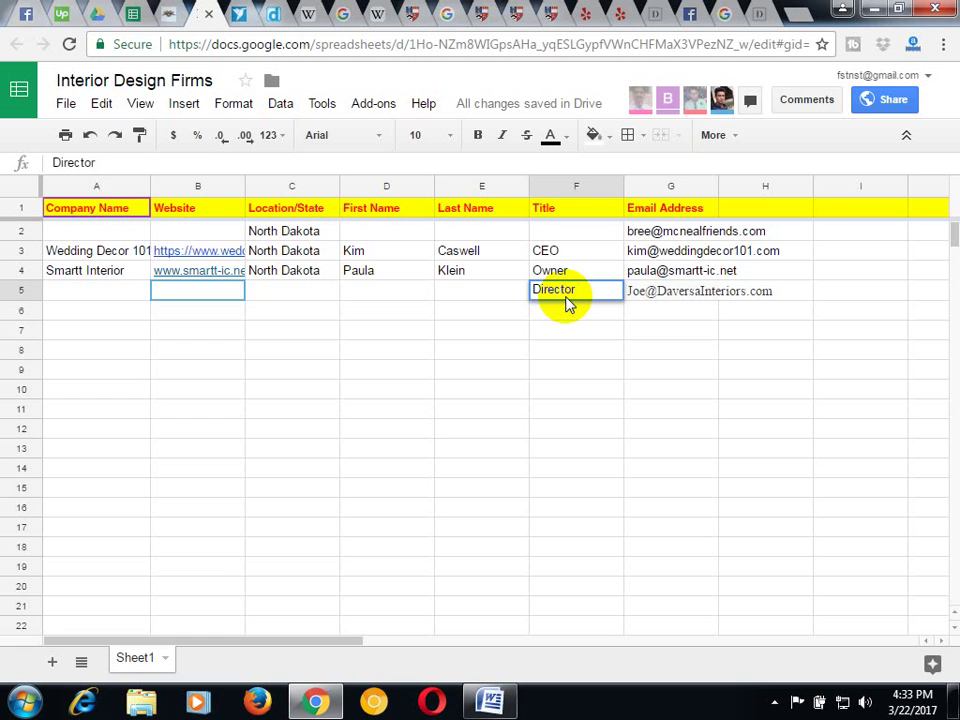
pyautogui.write(' Of Marketing')
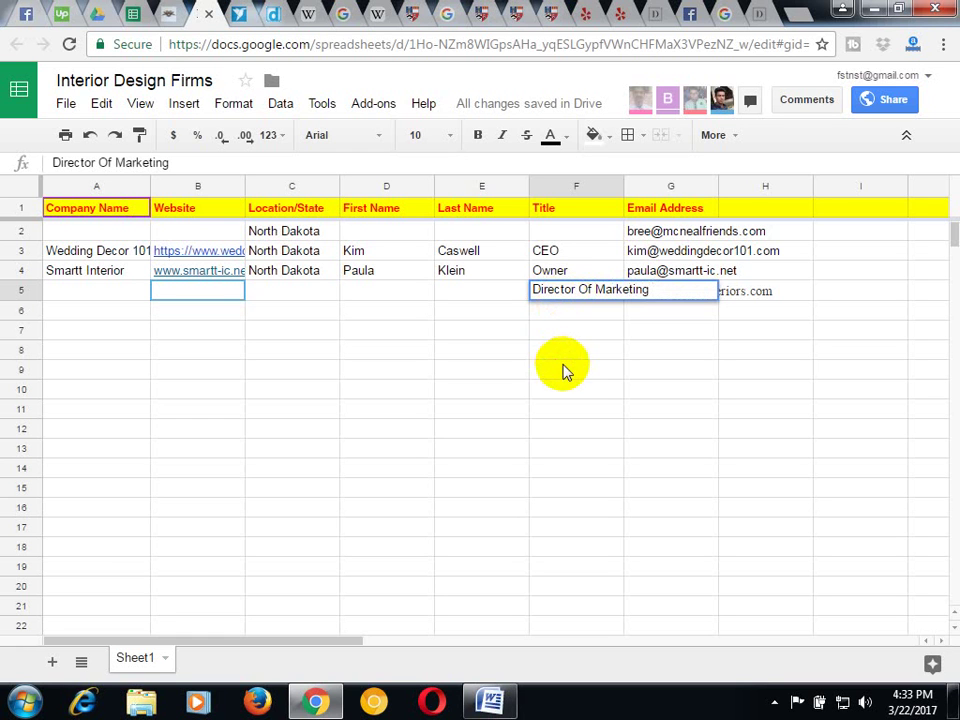
pyautogui.click(564, 369)
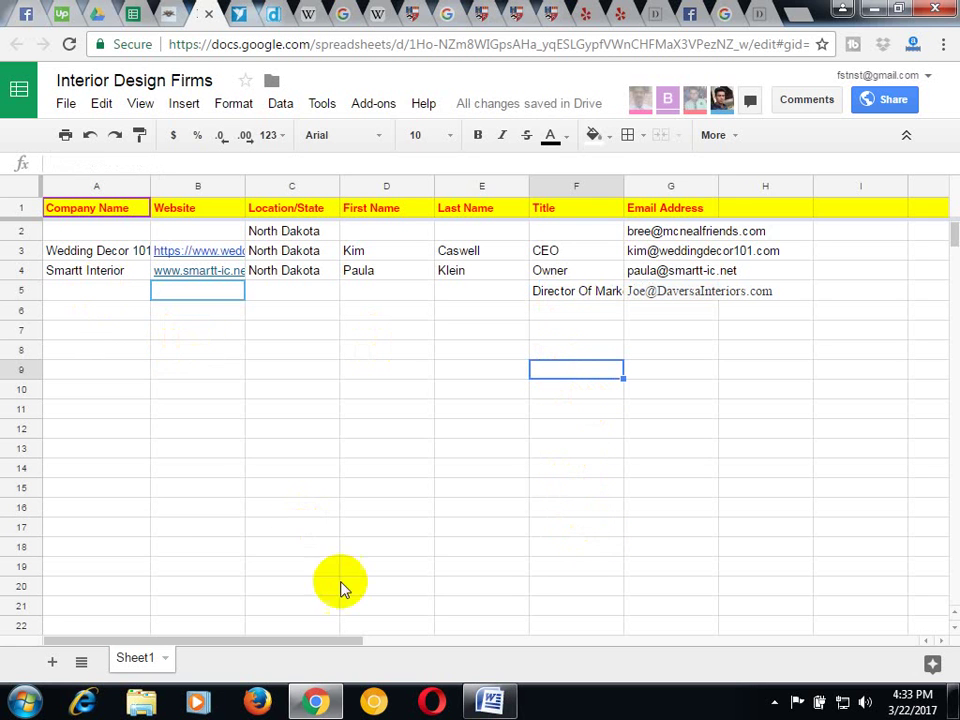
# Copy the company name D'Aversa Interiors from its Yelp listing into the Company Name cell of row 5
pyautogui.click(750, 15)
pyautogui.click(622, 13)
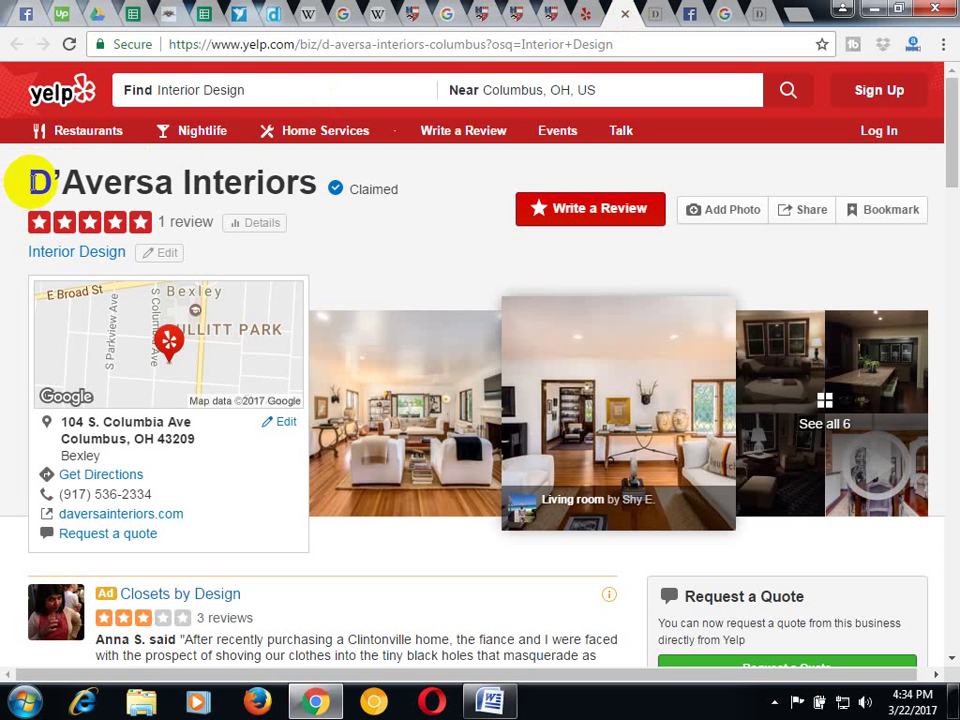
pyautogui.moveTo(17, 182); pyautogui.dragTo(291, 183)
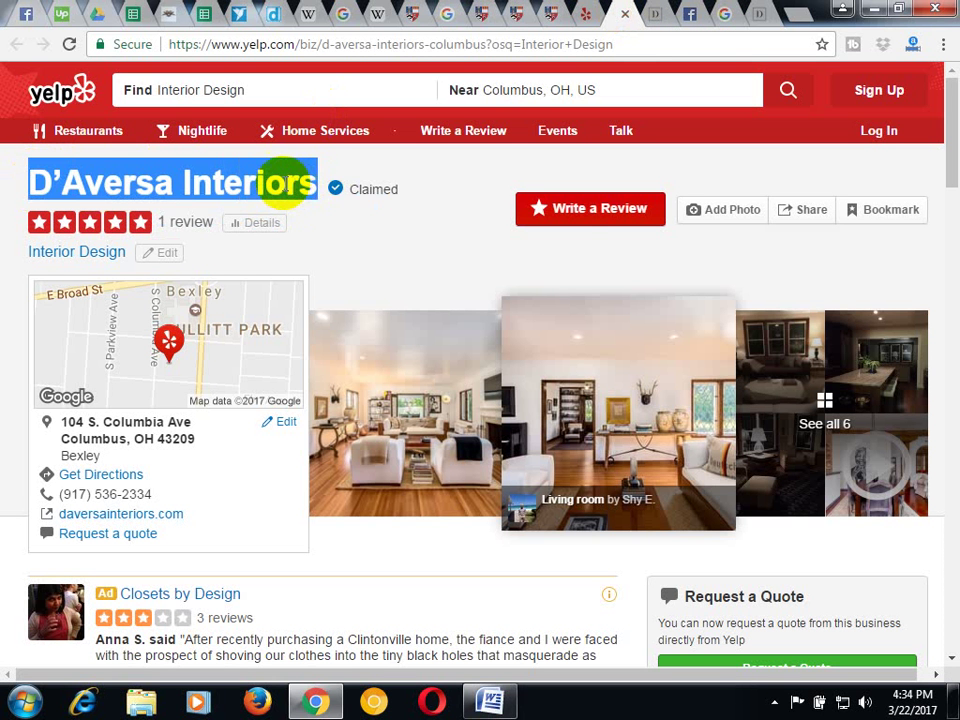
pyautogui.rightClick(291, 183)
pyautogui.click(319, 198)
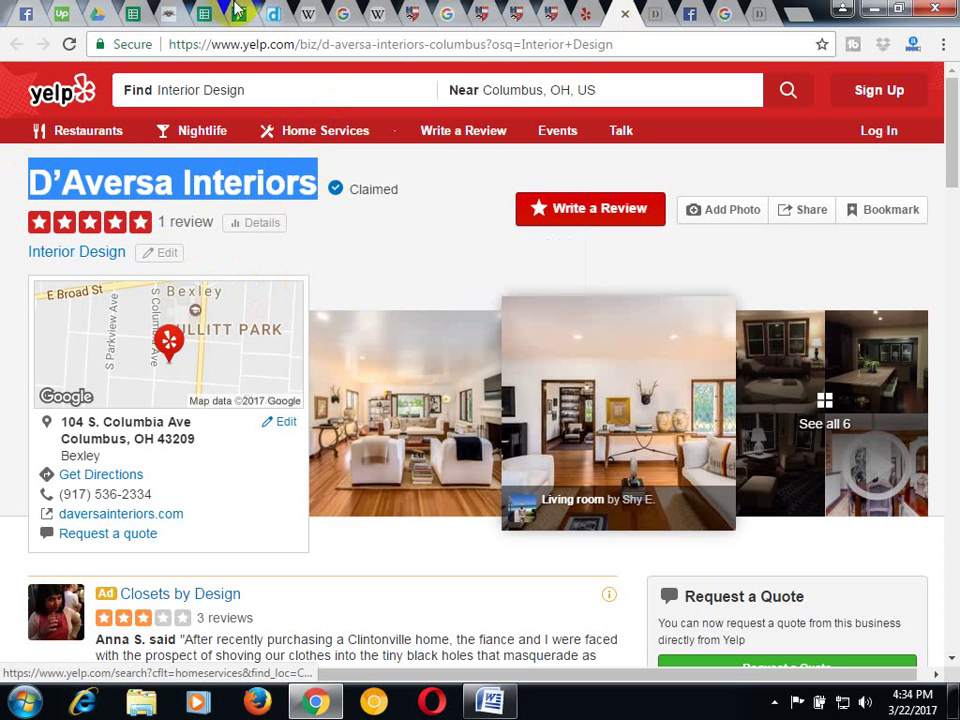
pyautogui.click(205, 14)
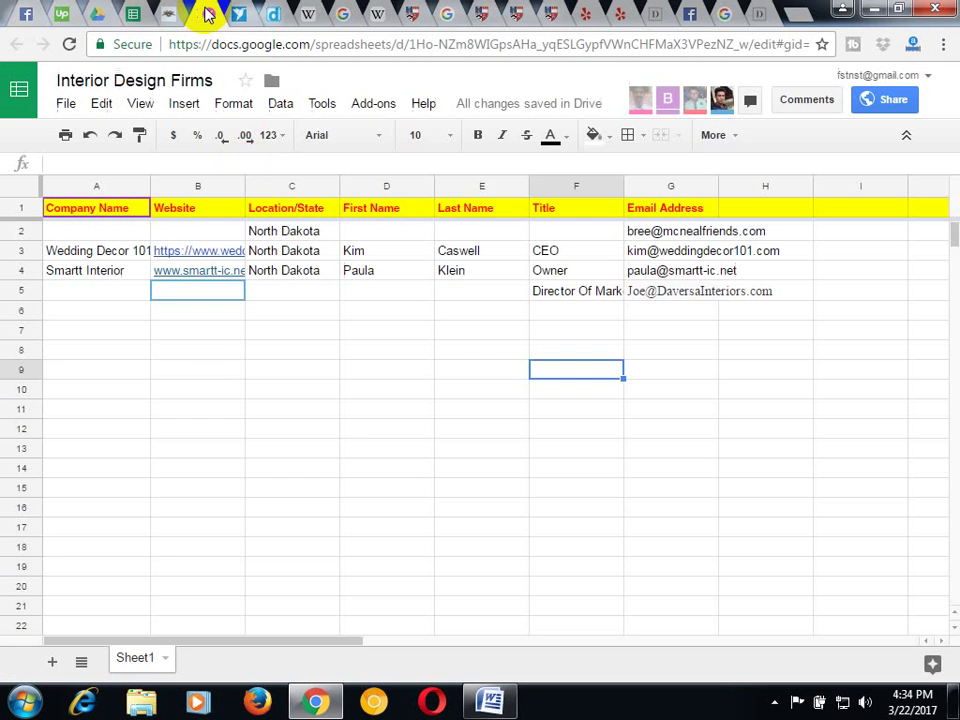
pyautogui.click(107, 292)
pyautogui.rightClick(107, 292)
pyautogui.click(135, 360)
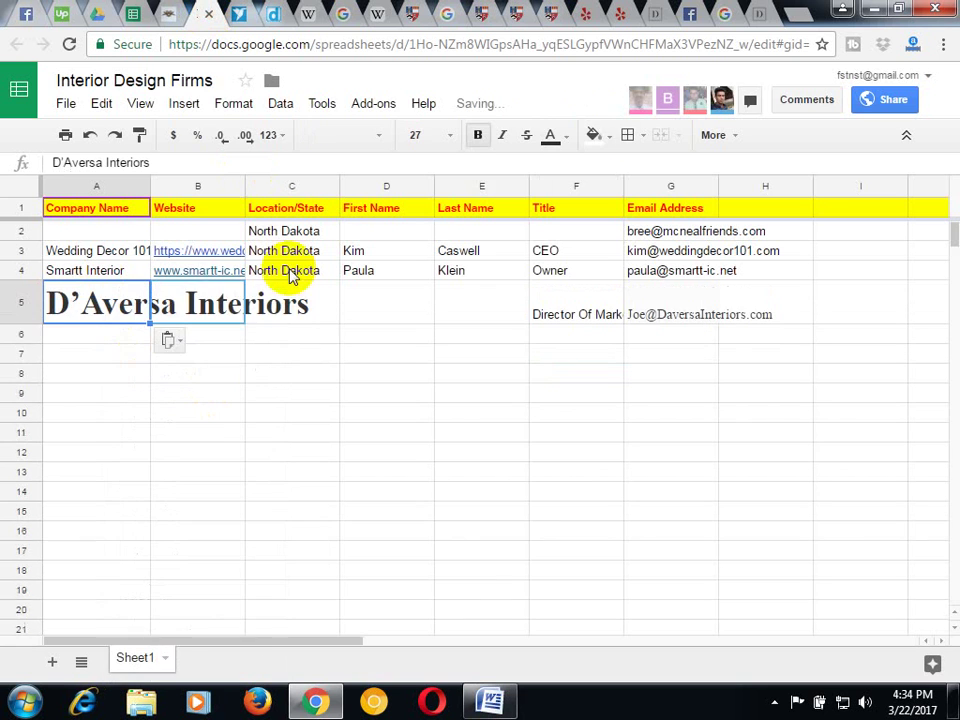
pyautogui.click(760, 10)
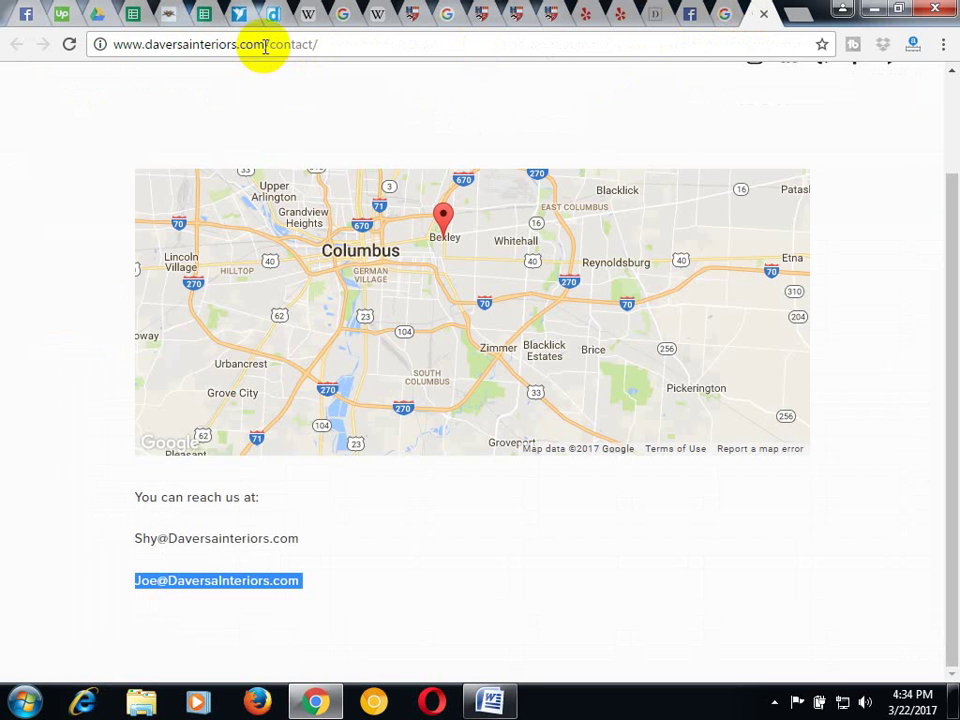
pyautogui.moveTo(263, 44); pyautogui.dragTo(145, 44)
pyautogui.moveTo(60, 47); pyautogui.dragTo(110, 46)
pyautogui.rightClick(140, 46)
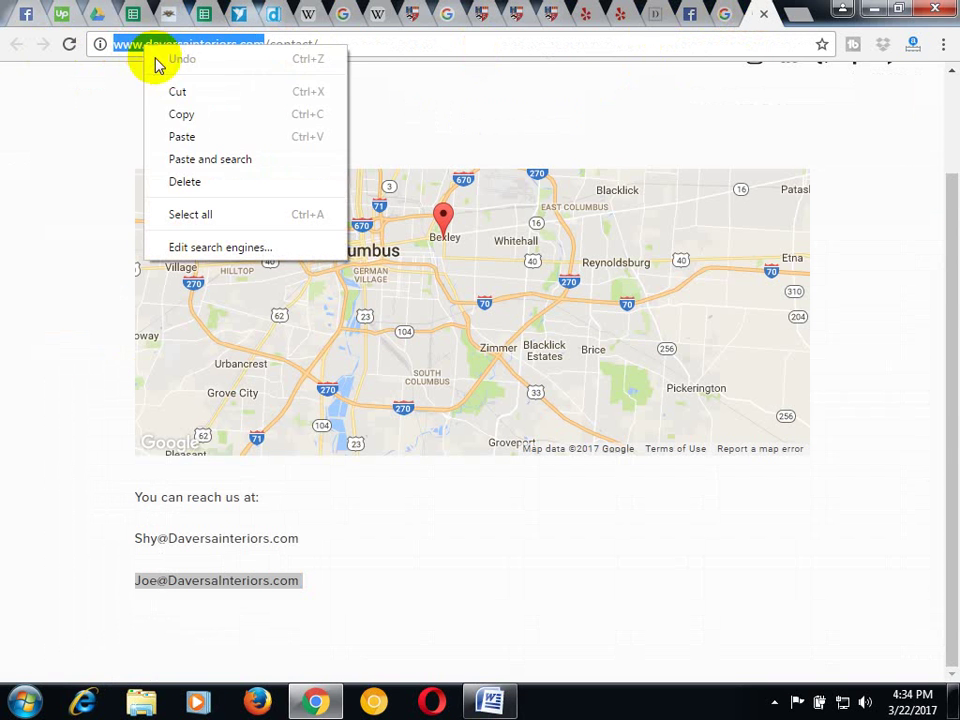
pyautogui.click(186, 116)
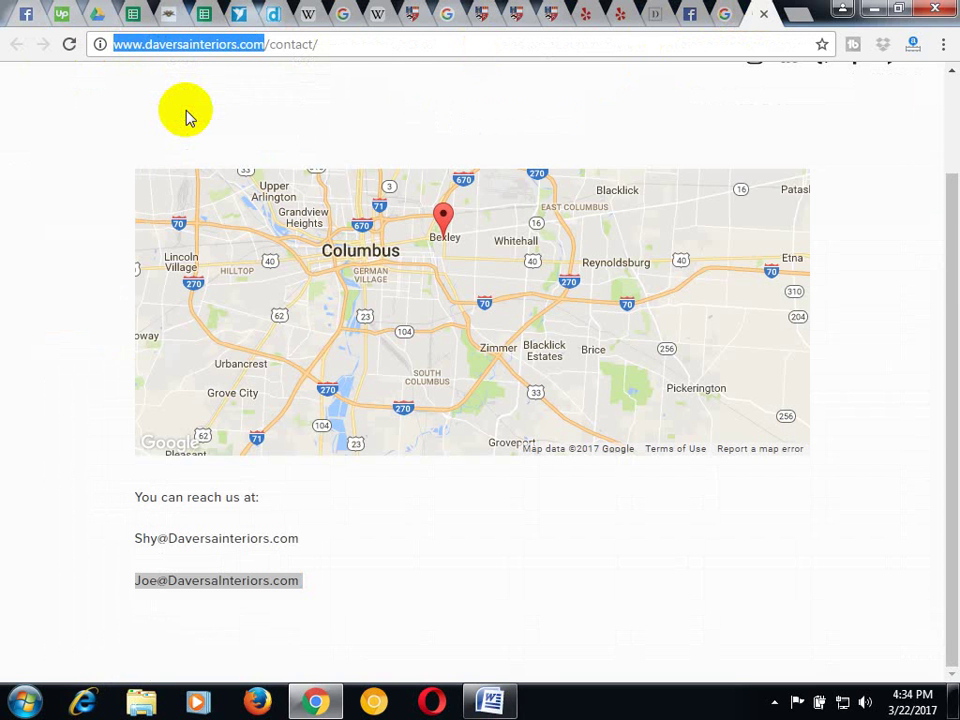
pyautogui.click(203, 13)
pyautogui.click(214, 298)
pyautogui.rightClick(201, 316)
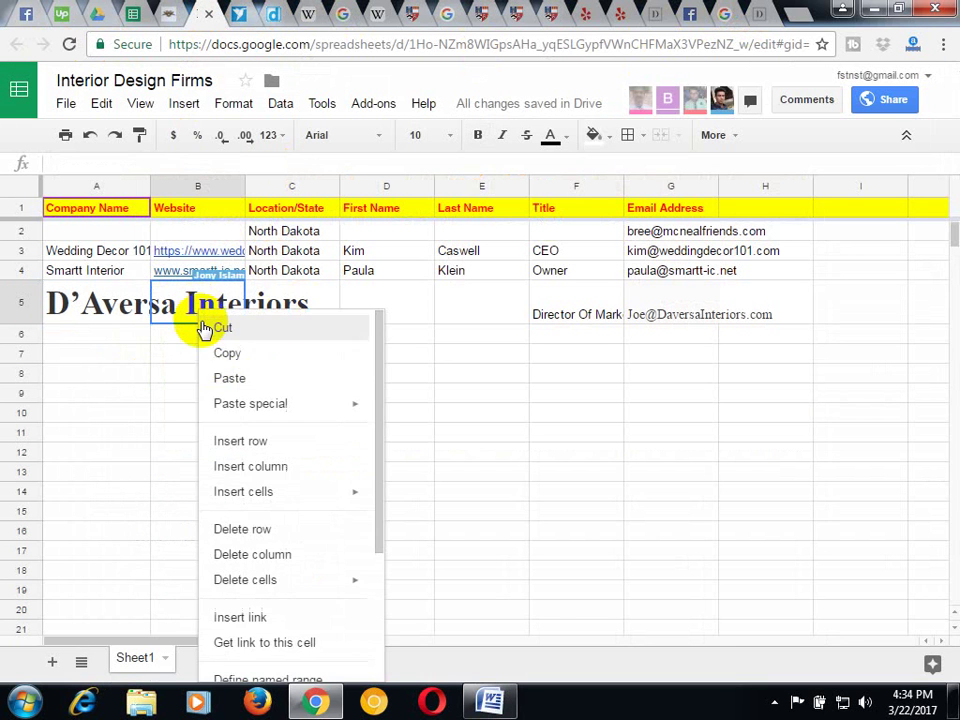
pyautogui.click(229, 378)
pyautogui.click(140, 412)
pyautogui.click(97, 316)
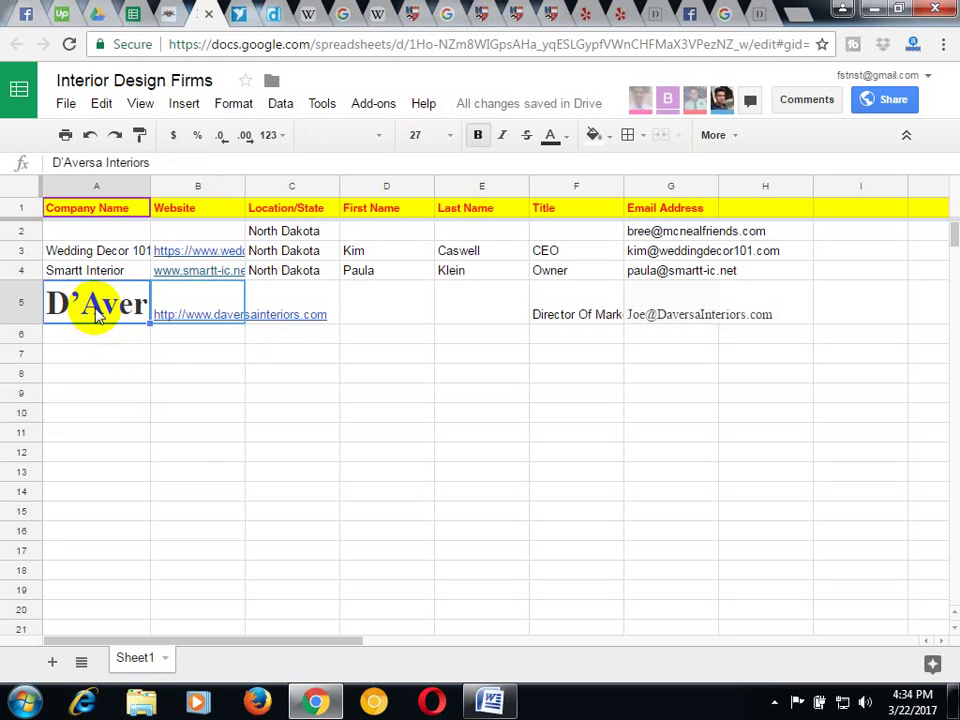
pyautogui.click(216, 433)
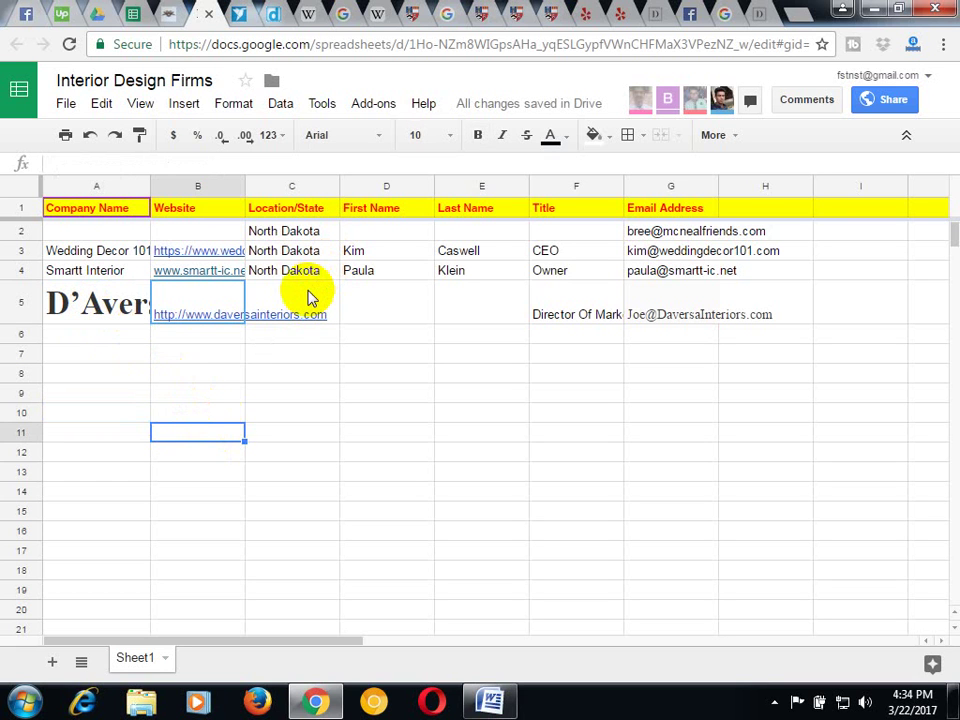
# Enter Ohio as the location/state in row 5
pyautogui.click(310, 297)
pyautogui.write('Ohio')
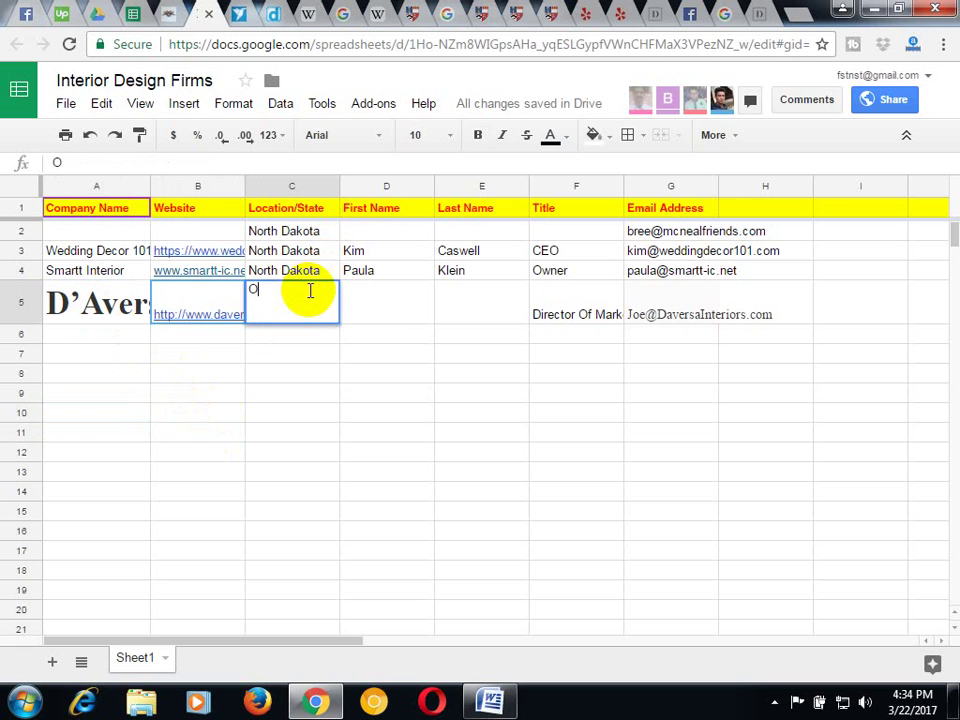
# Enter the D'Aversa Interiors contact's first name in the First Name cell of row 5
pyautogui.click(428, 418)
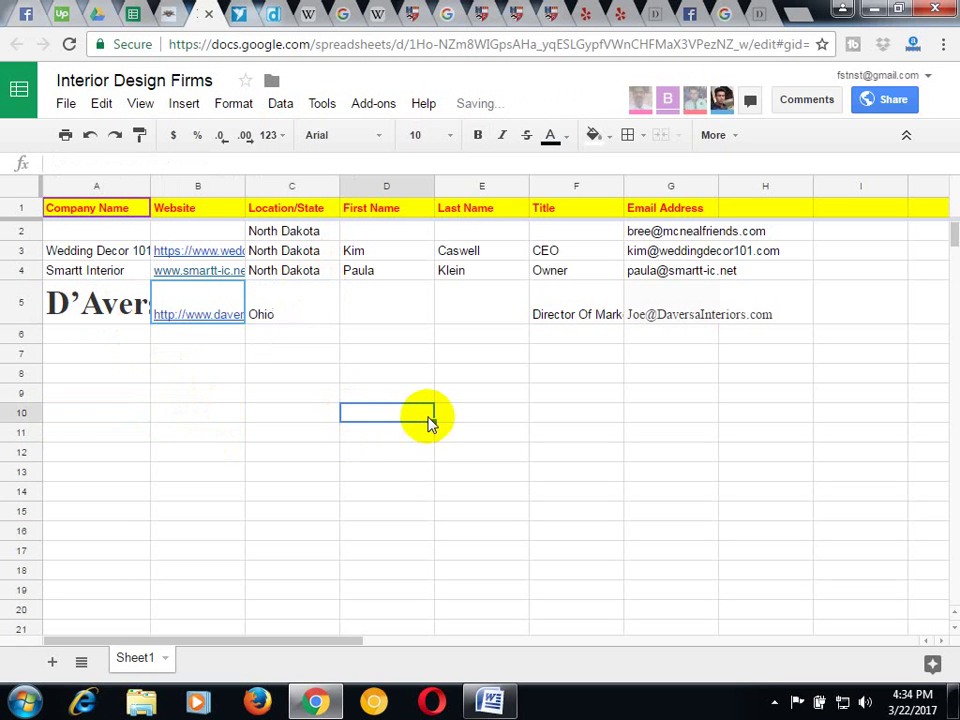
pyautogui.click(390, 312)
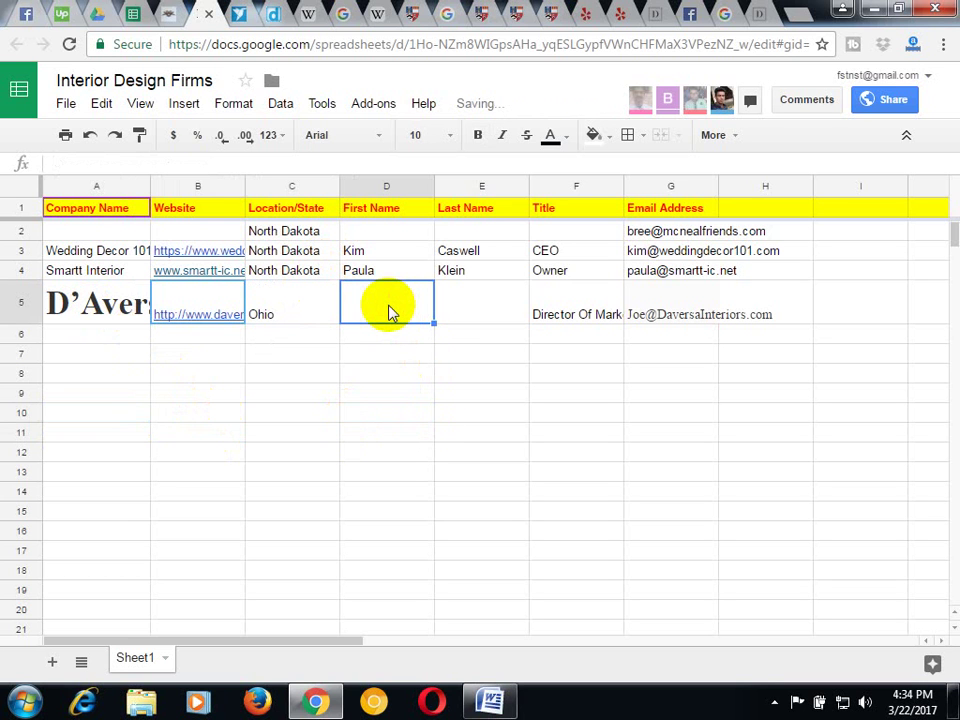
pyautogui.write('Joe')
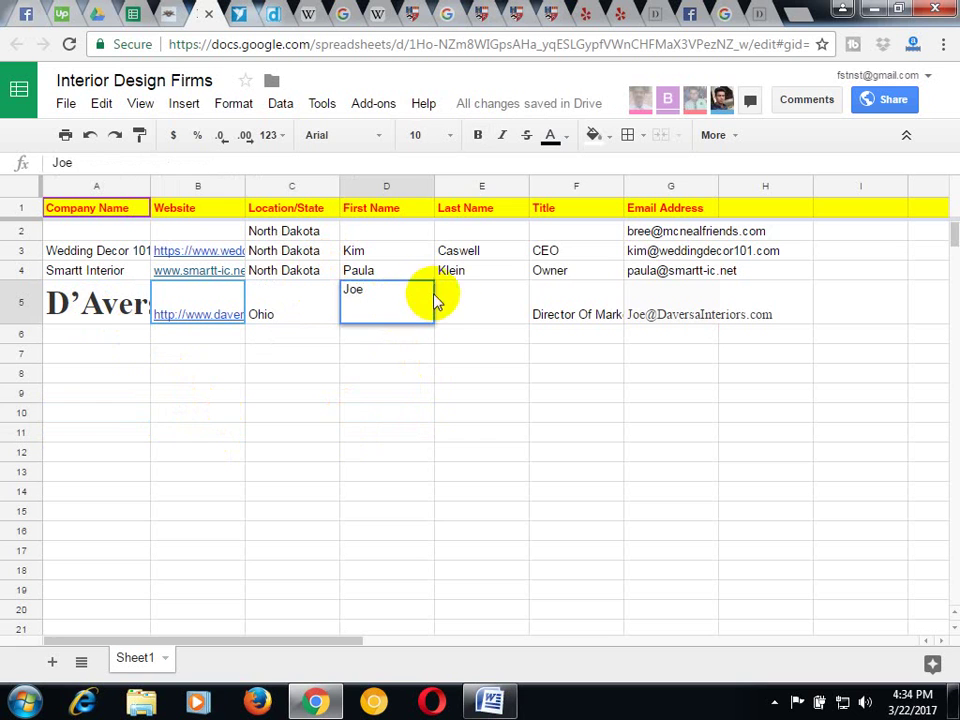
pyautogui.click(457, 309)
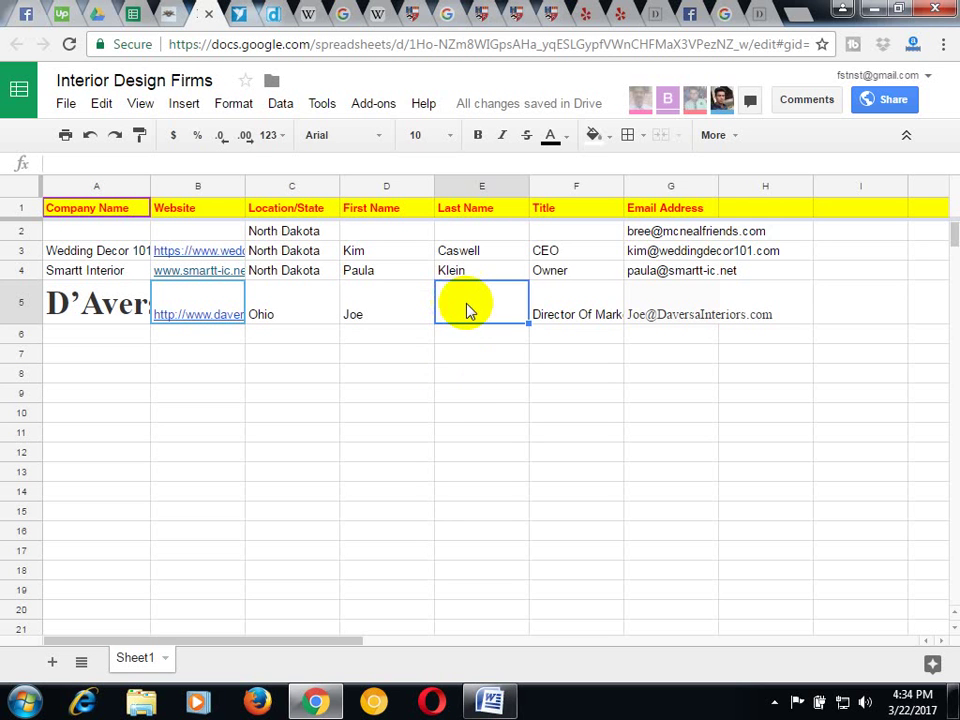
pyautogui.click(456, 395)
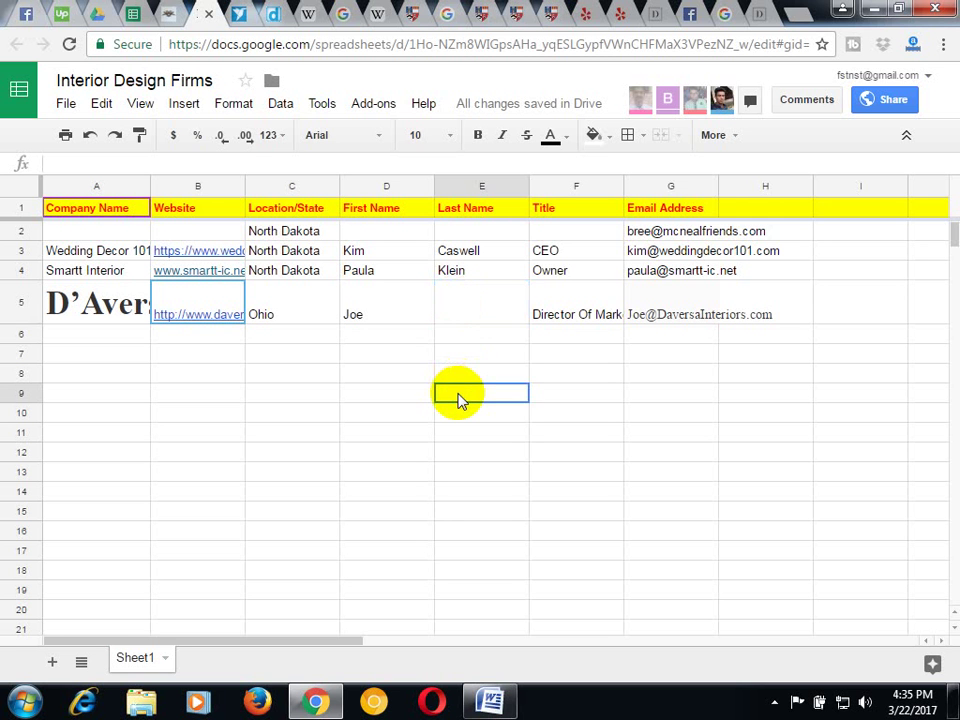
pyautogui.click(761, 12)
pyautogui.click(660, 12)
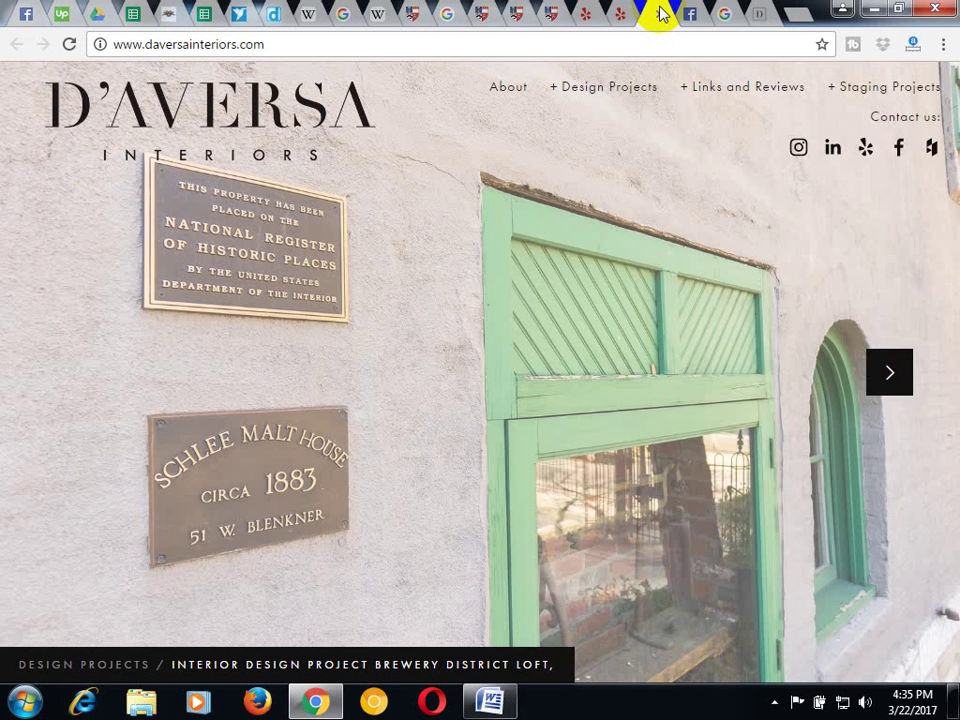
pyautogui.click(757, 12)
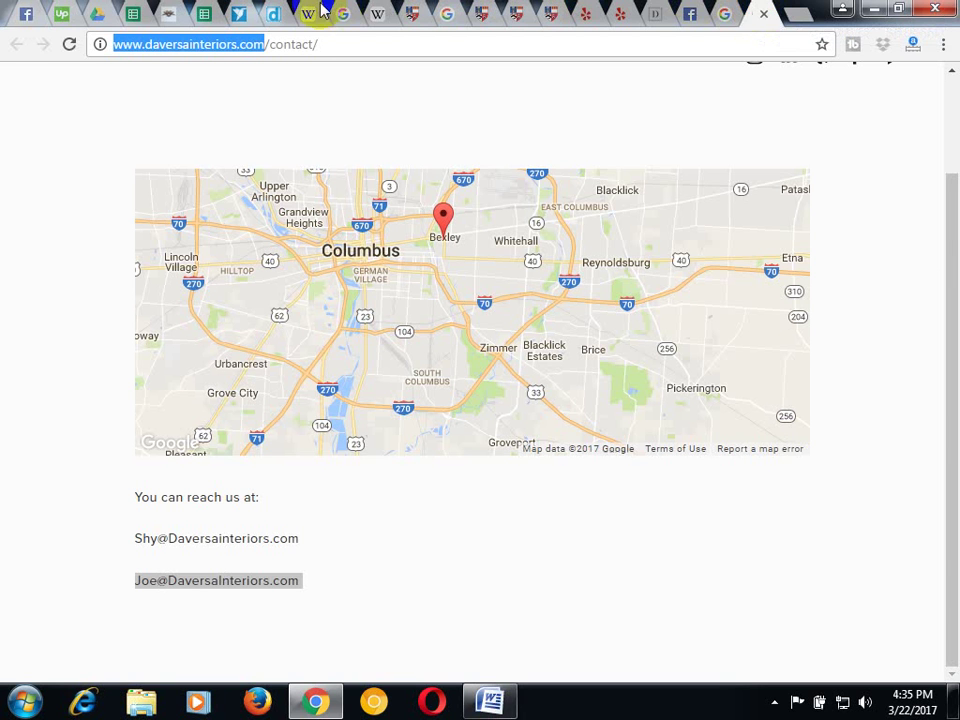
# Search Data.com Connect for "Interior designer OH", correcting the misspelled first word to Interior
pyautogui.click(280, 12)
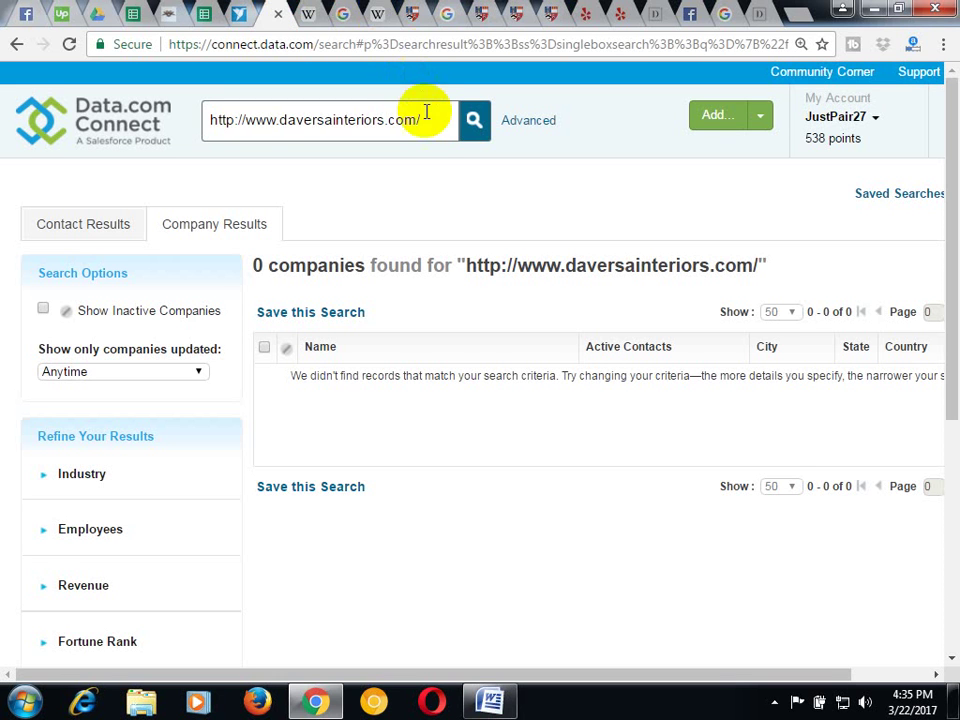
pyautogui.moveTo(424, 119); pyautogui.dragTo(185, 133)
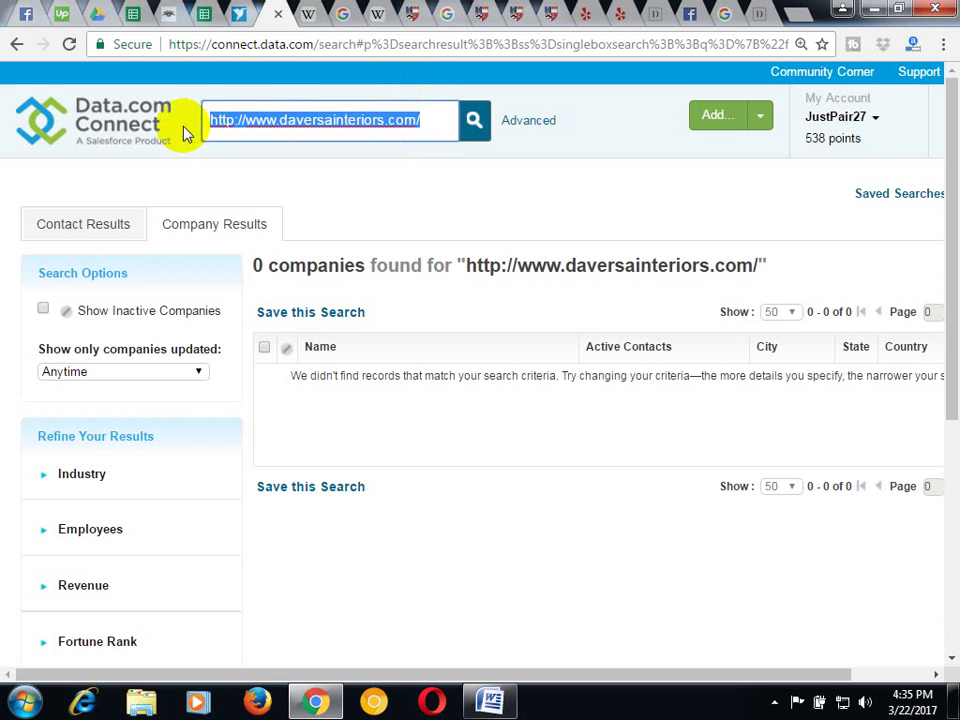
pyautogui.press('BackSpace')
pyautogui.write('Iteri')
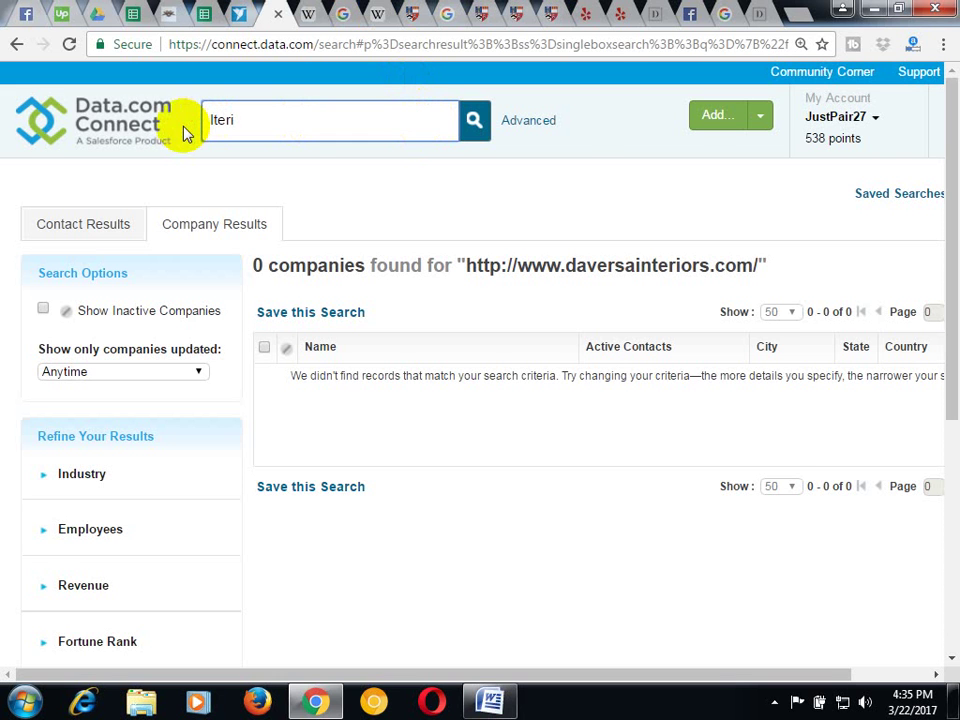
pyautogui.write('or ')
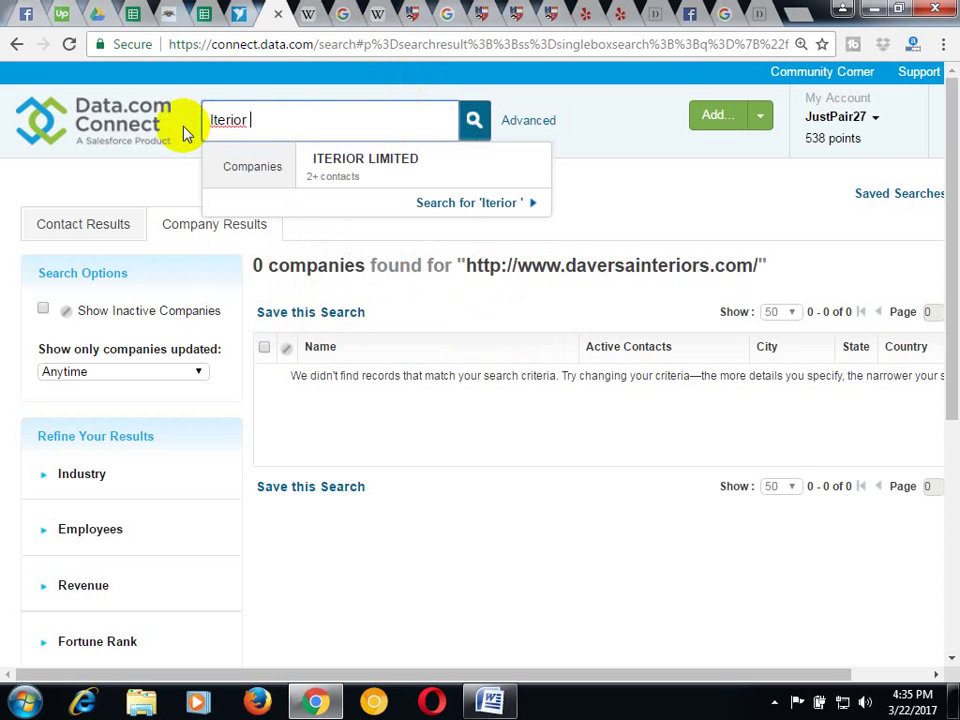
pyautogui.write('designer ')
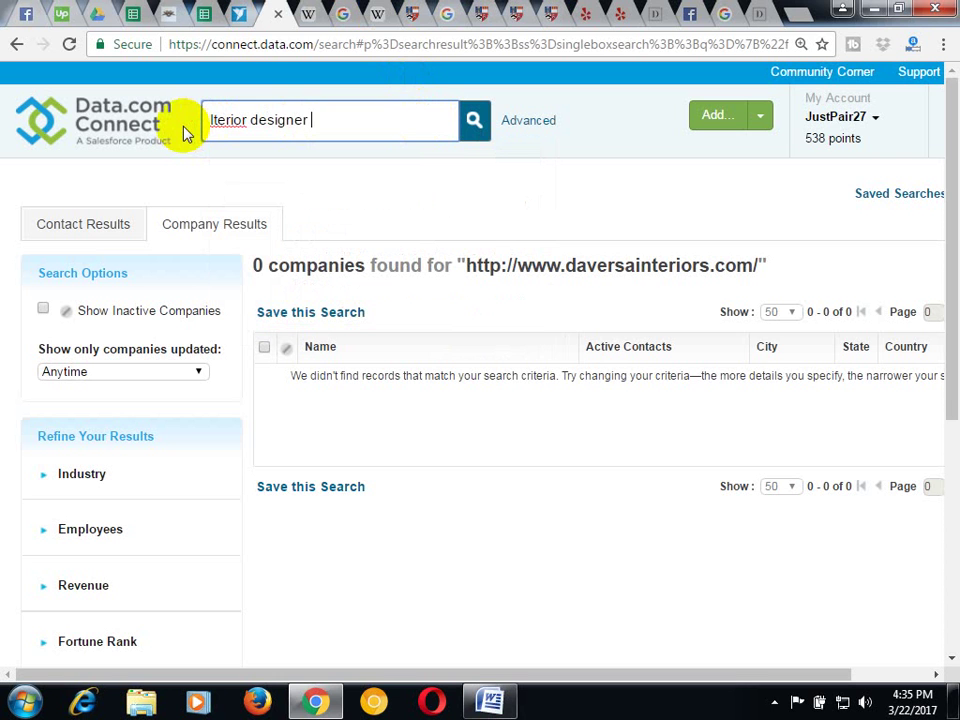
pyautogui.write('OH')
pyautogui.rightClick(219, 120)
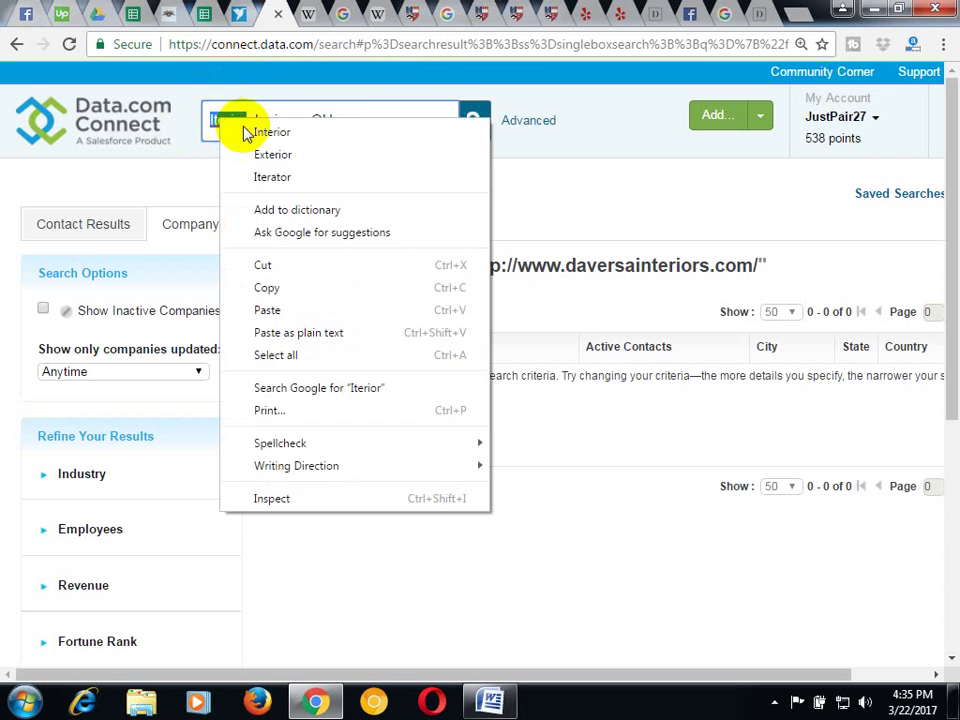
pyautogui.click(265, 132)
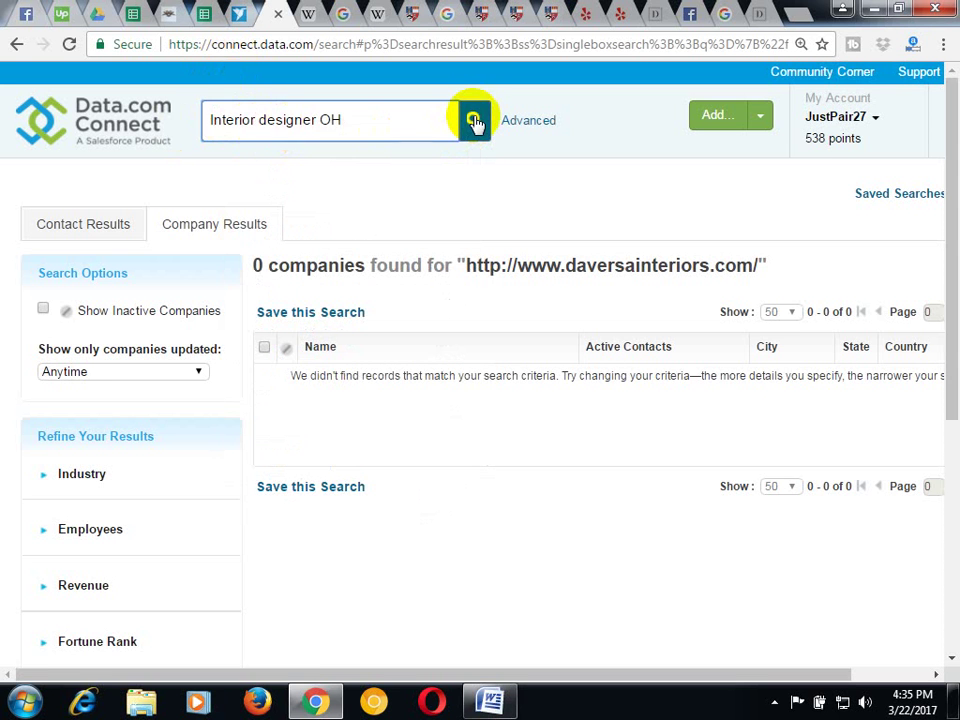
pyautogui.click(475, 121)
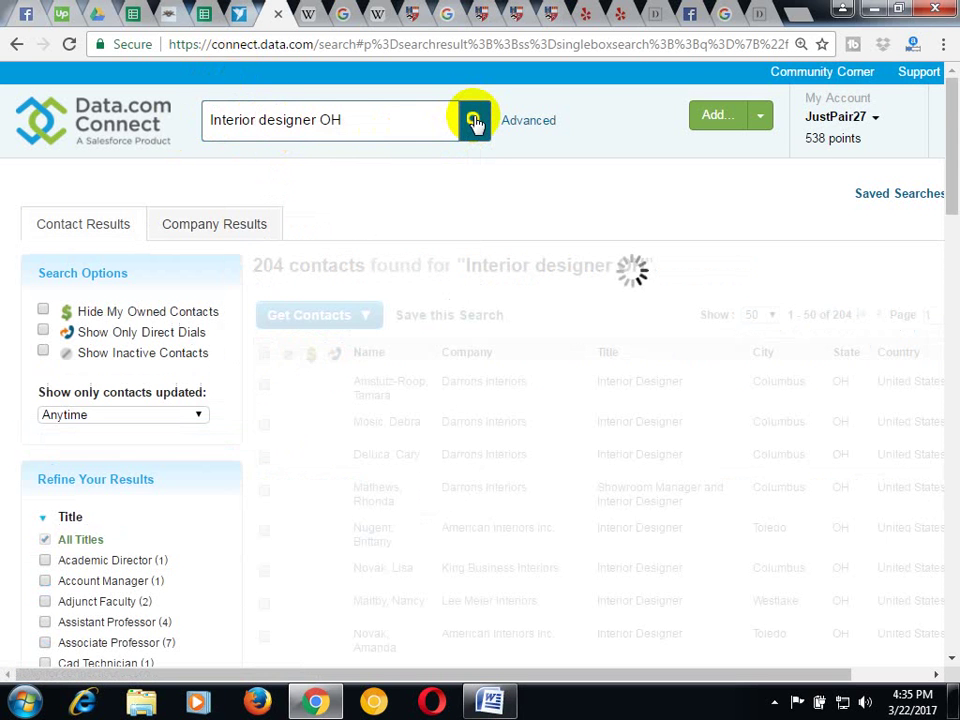
pyautogui.scroll(-3, 340, 285)
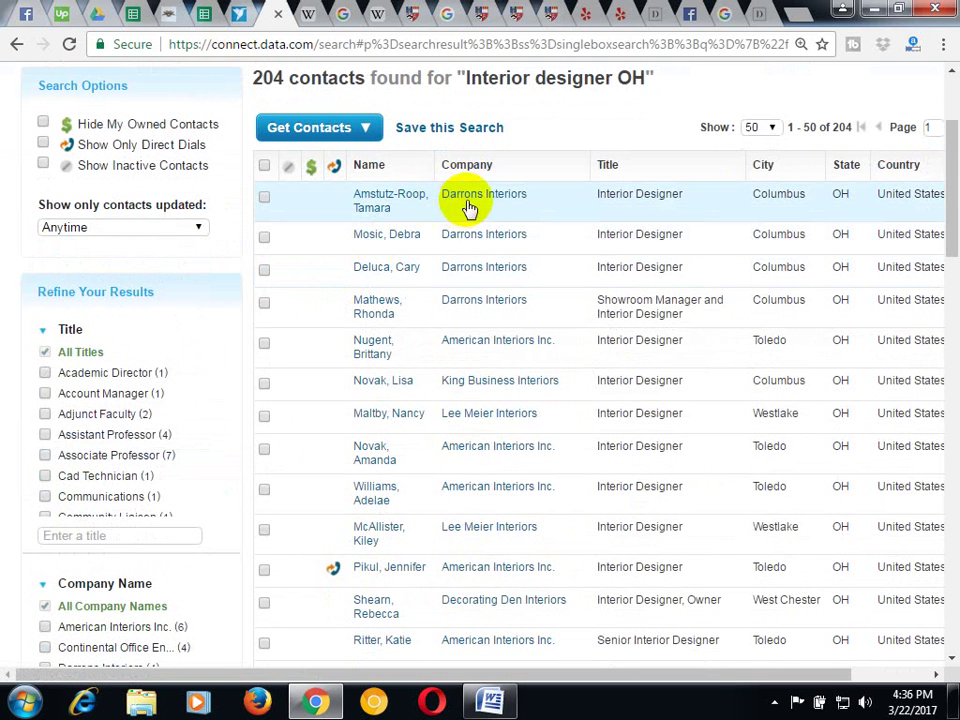
# Close the browser tabs for Wikipedia, the University of Aberdeen pages and searches, Yelp, and the D'Aversa Interiors home page
pyautogui.click(314, 12)
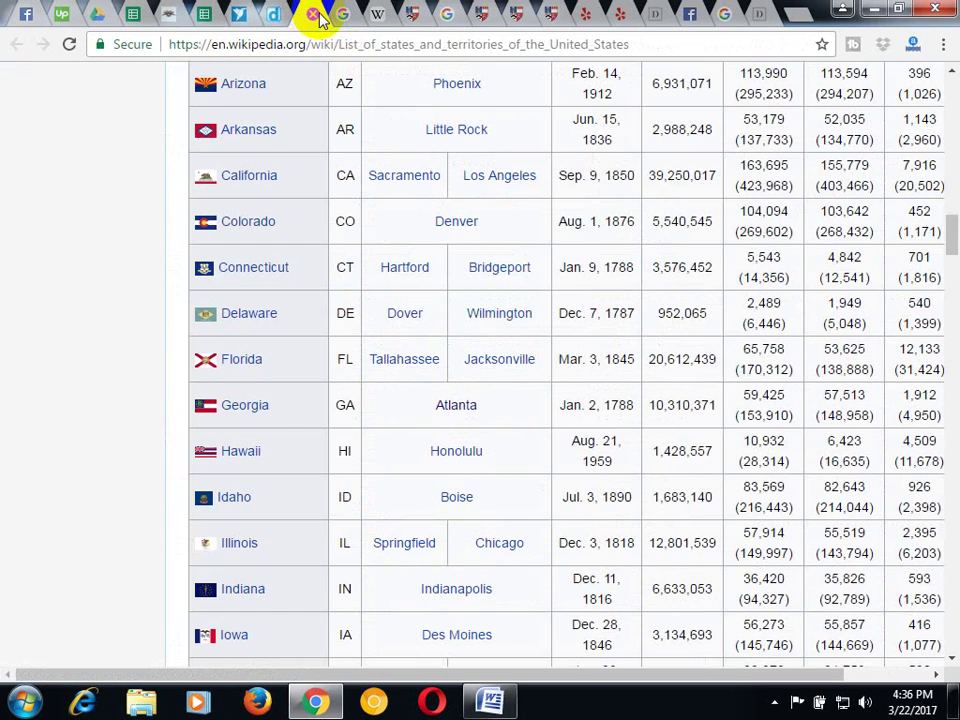
pyautogui.click(317, 16)
pyautogui.click(317, 16)
pyautogui.click(317, 16)
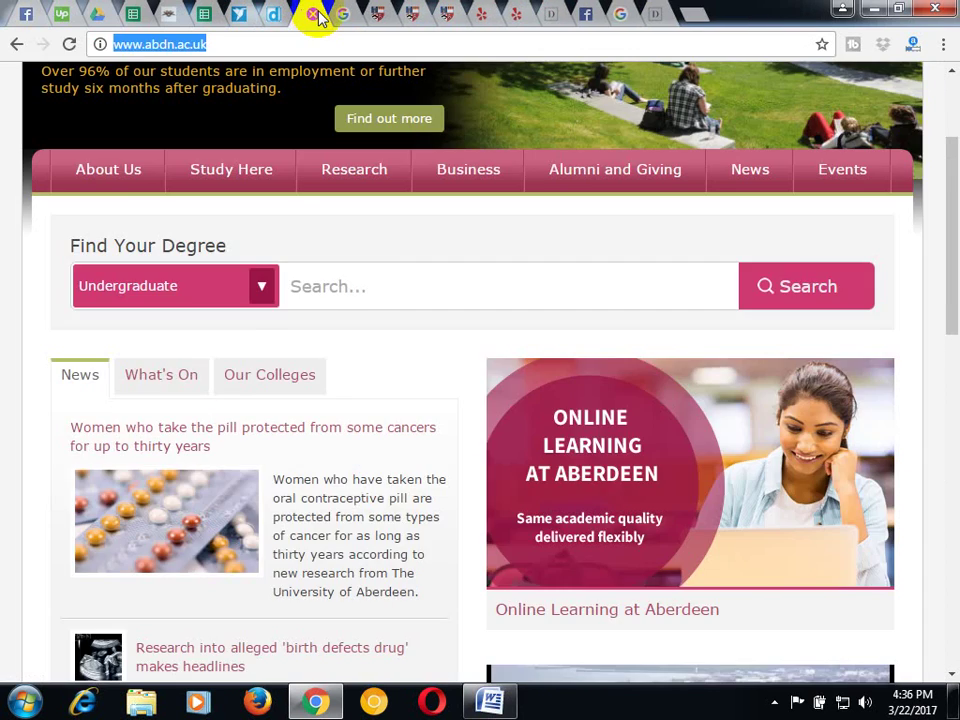
pyautogui.click(317, 16)
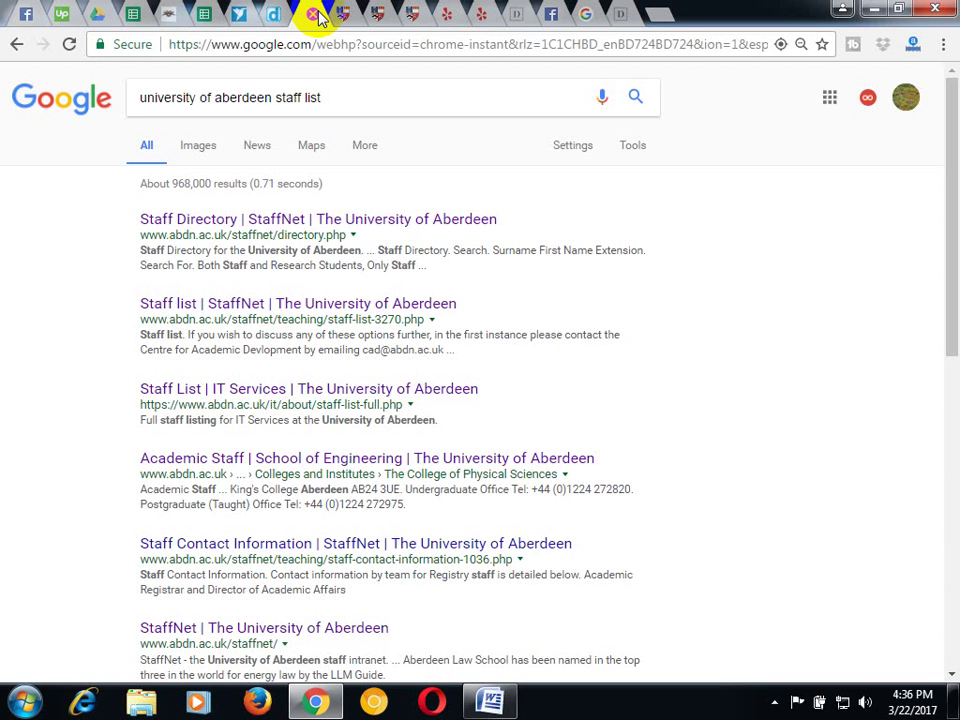
pyautogui.click(318, 16)
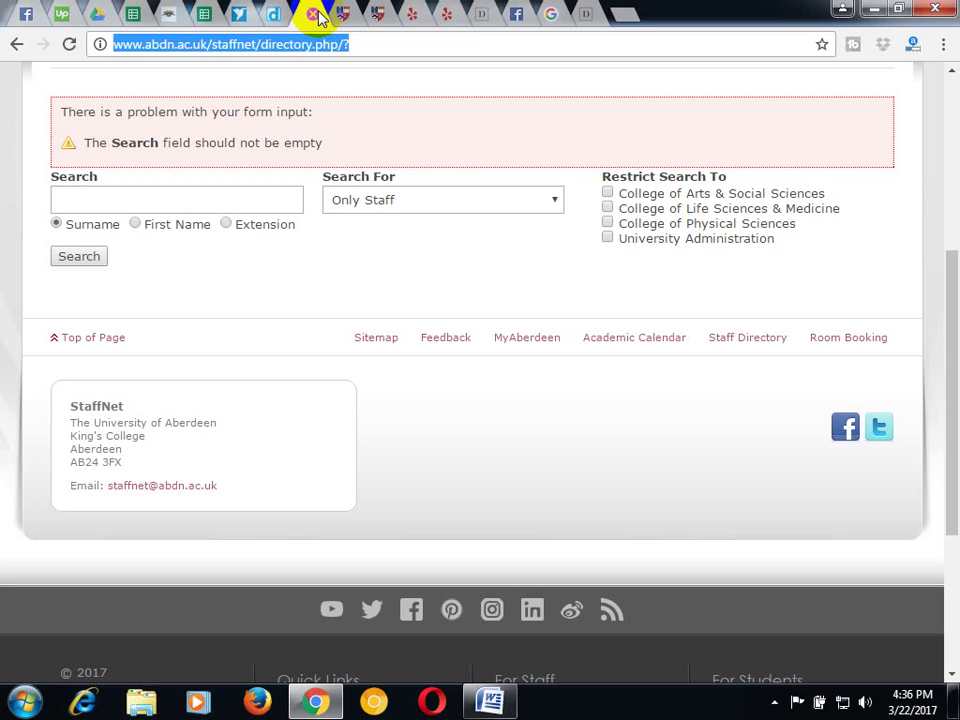
pyautogui.click(318, 16)
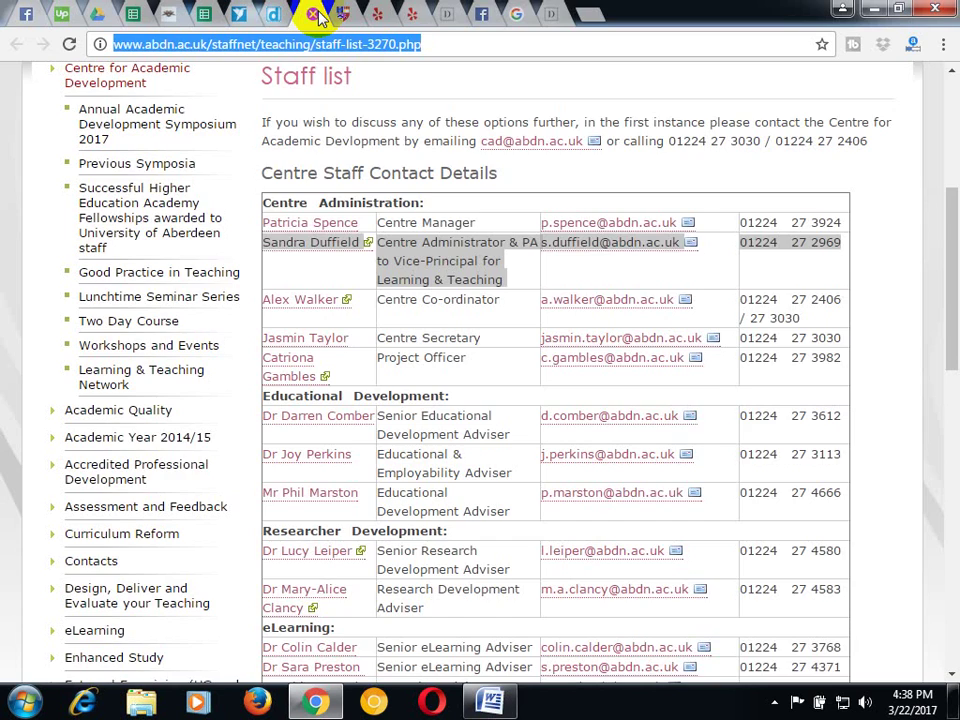
pyautogui.click(316, 14)
pyautogui.click(316, 15)
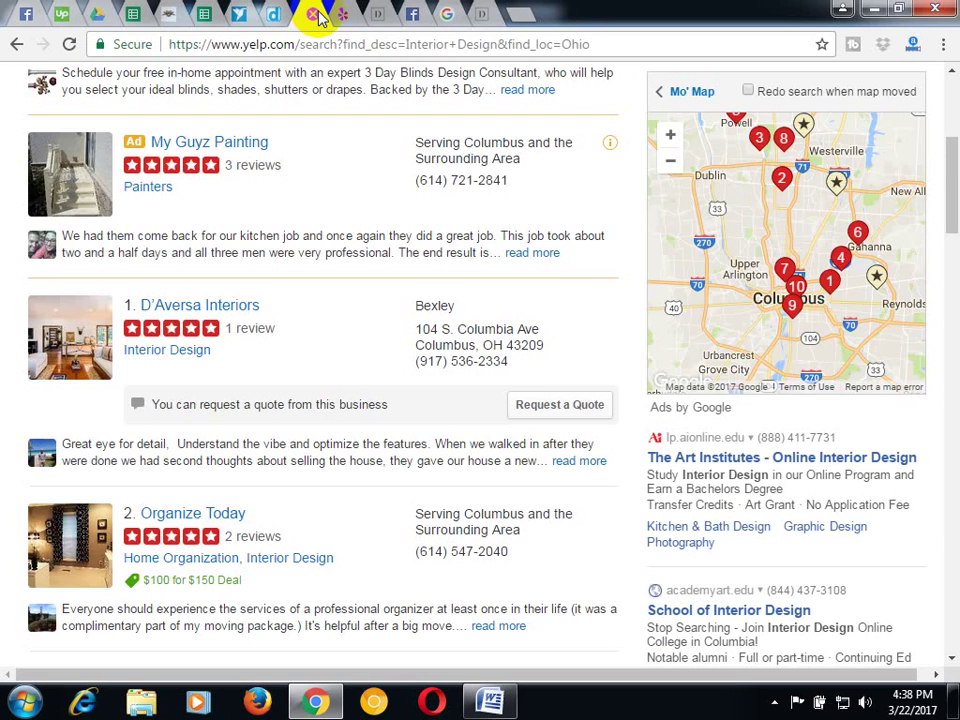
pyautogui.click(316, 14)
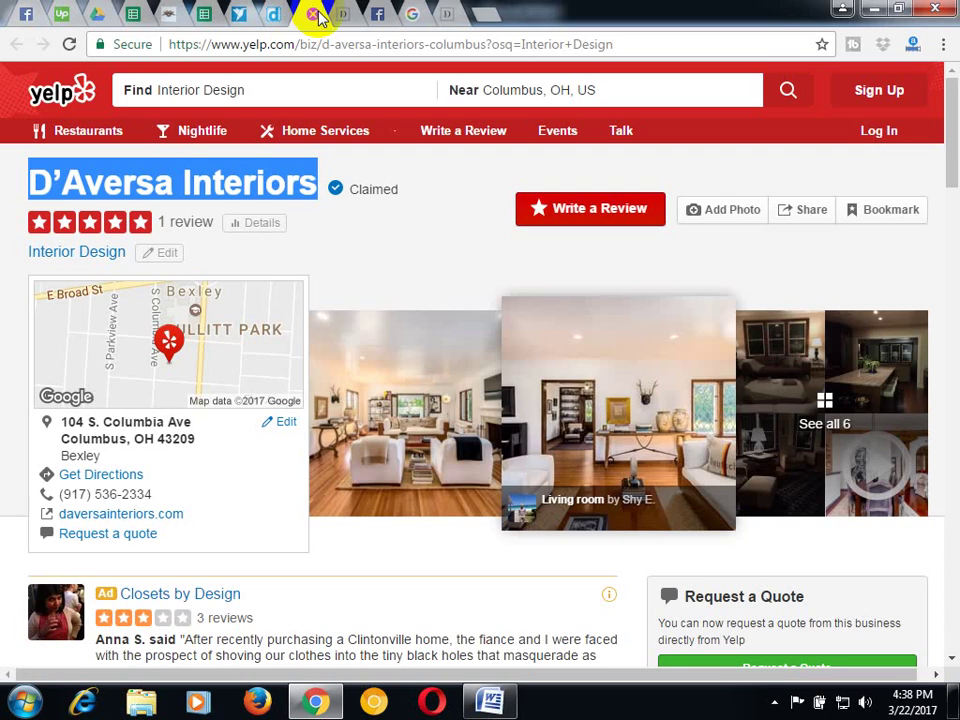
pyautogui.click(316, 15)
pyautogui.click(316, 15)
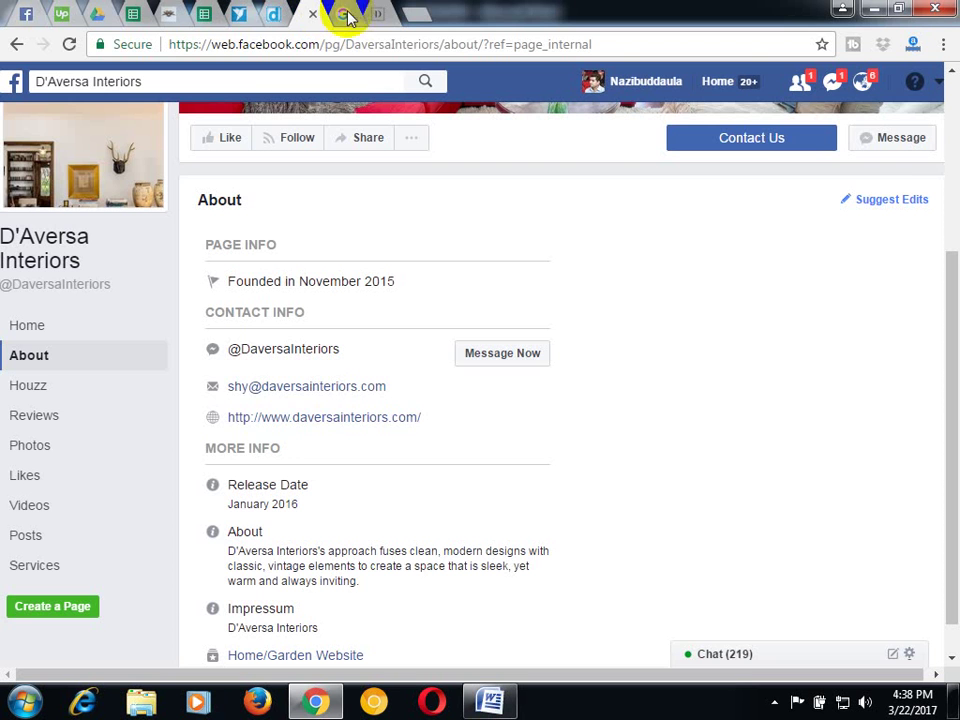
# Open the Darrons Interiors company record from the Data.com Connect results in a new tab and list its C-Level contacts
pyautogui.click(276, 14)
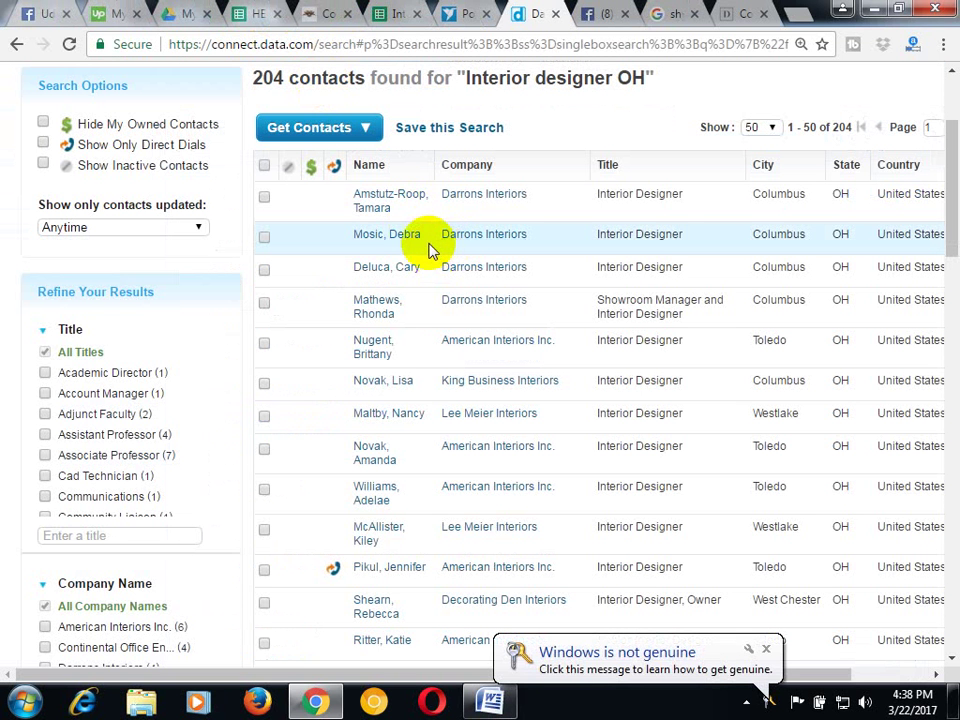
pyautogui.rightClick(484, 205)
pyautogui.click(522, 210)
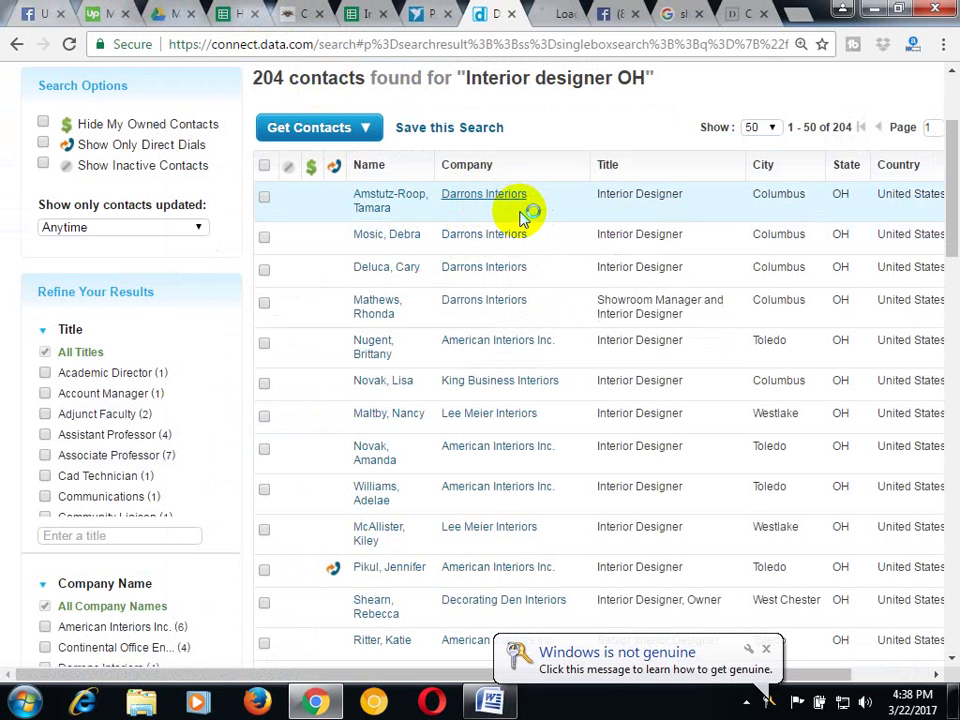
pyautogui.click(554, 15)
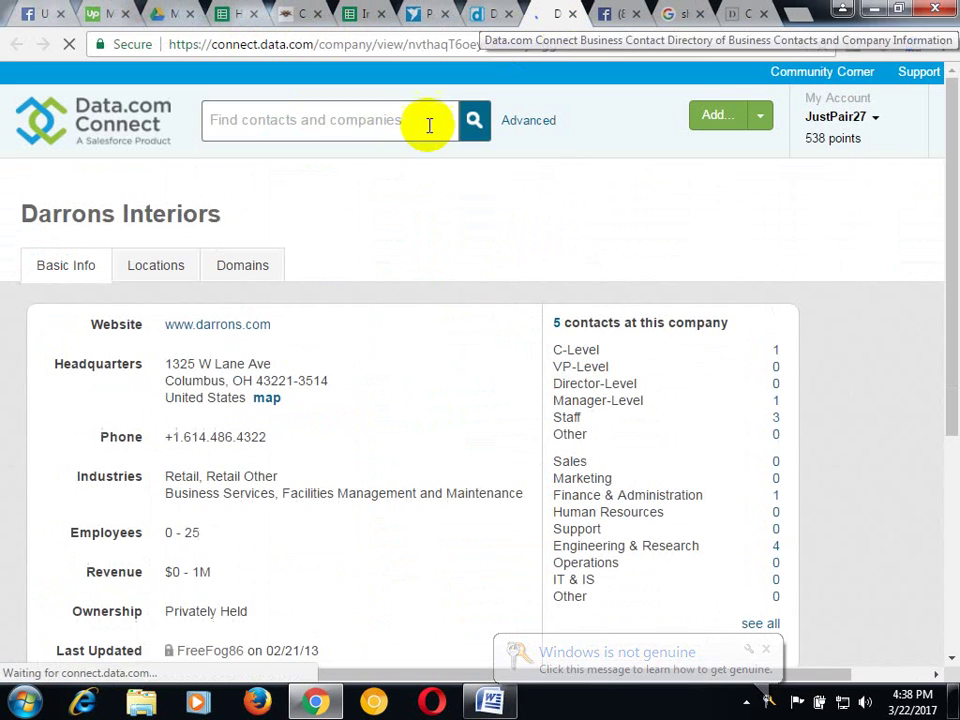
pyautogui.click(777, 353)
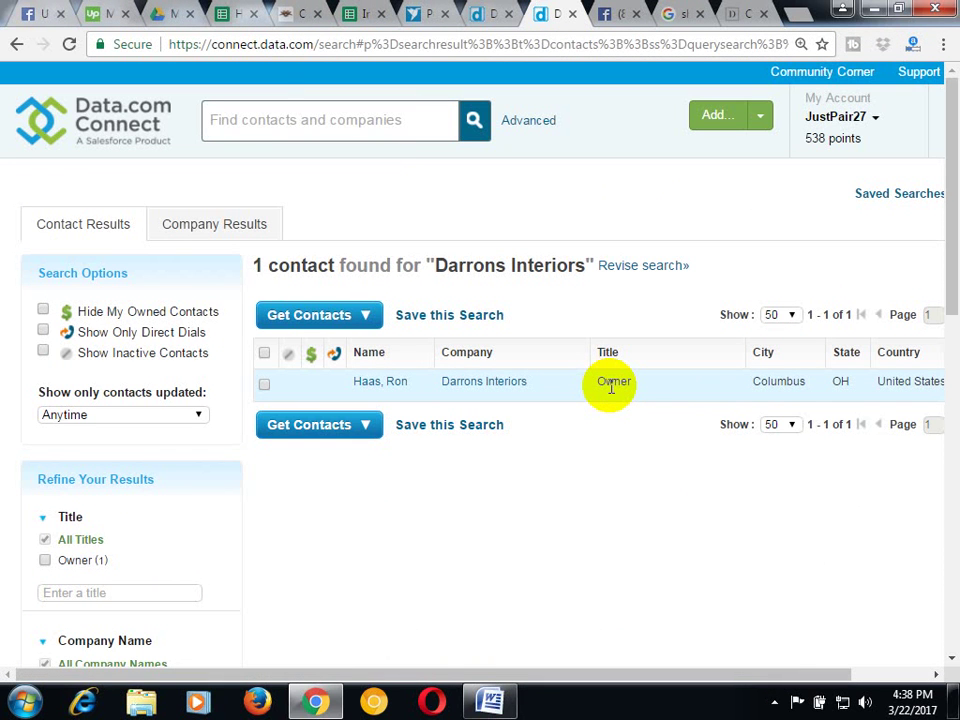
# Open the American Interiors Inc. company record from the Ohio designer results in a new tab and list its C-Level contacts
pyautogui.click(495, 14)
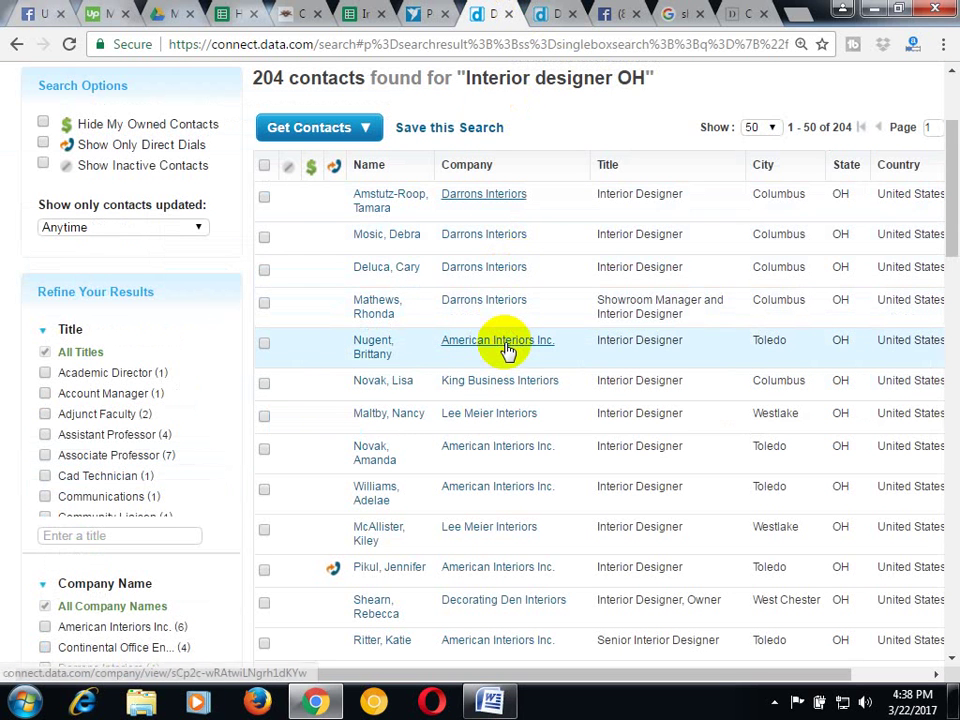
pyautogui.rightClick(512, 348)
pyautogui.click(545, 357)
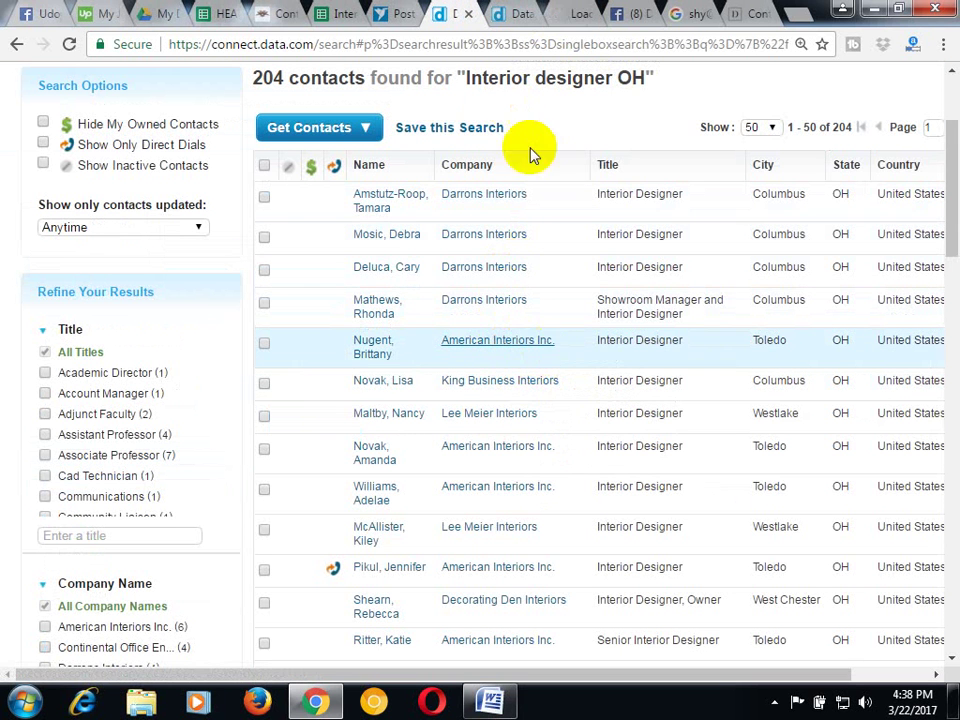
pyautogui.click(584, 16)
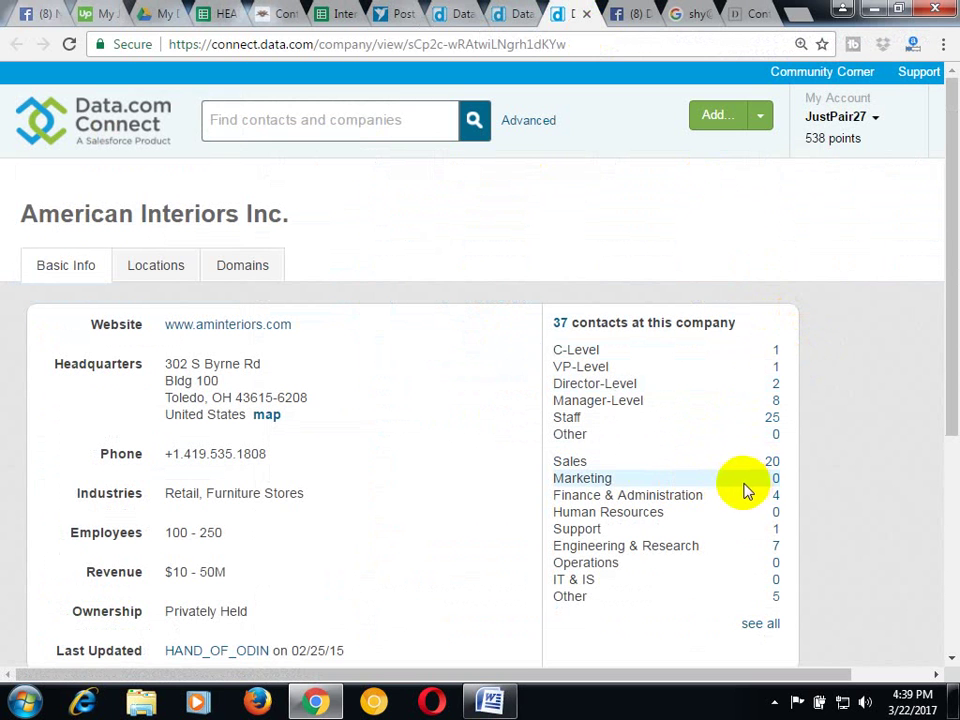
pyautogui.click(776, 352)
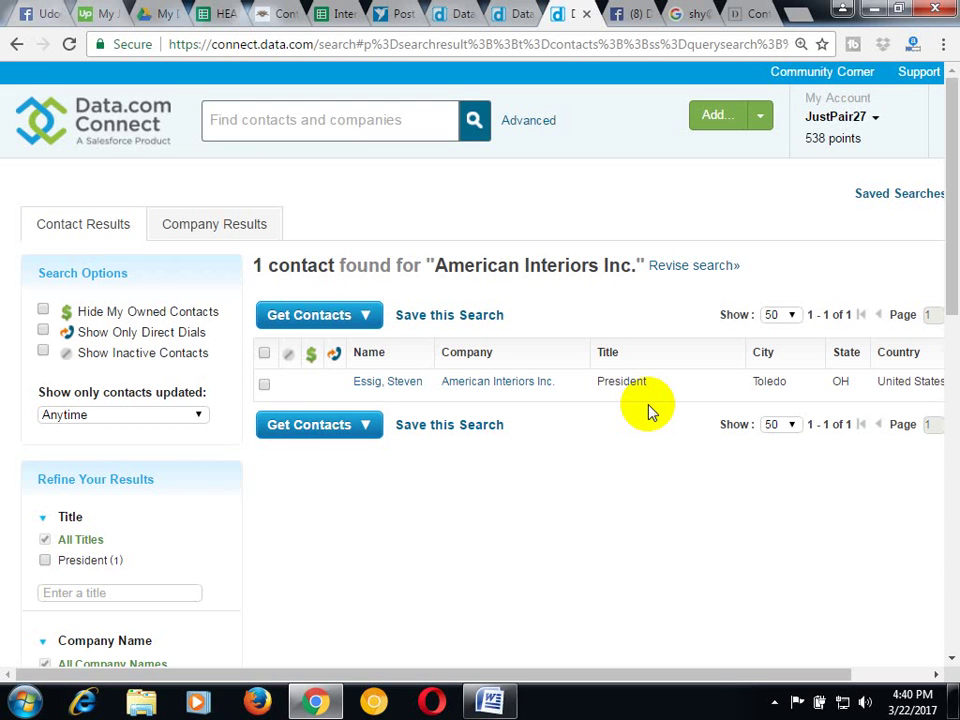
# Select the owner's contact record for Darrons Interiors and return to the American Interiors Inc. contact results
pyautogui.click(448, 14)
pyautogui.click(497, 13)
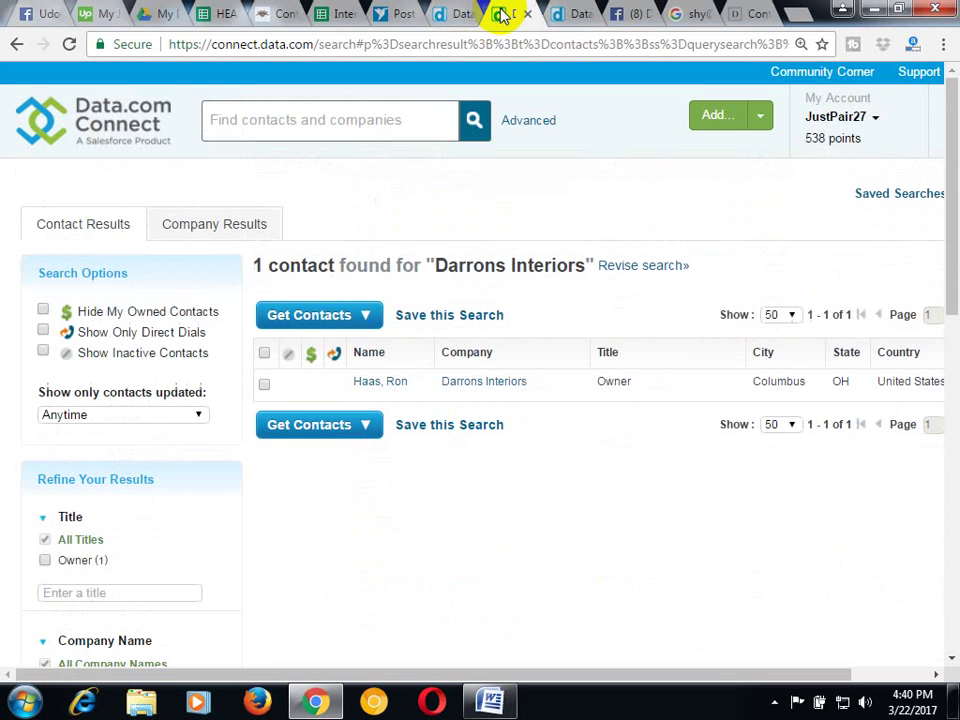
pyautogui.click(264, 386)
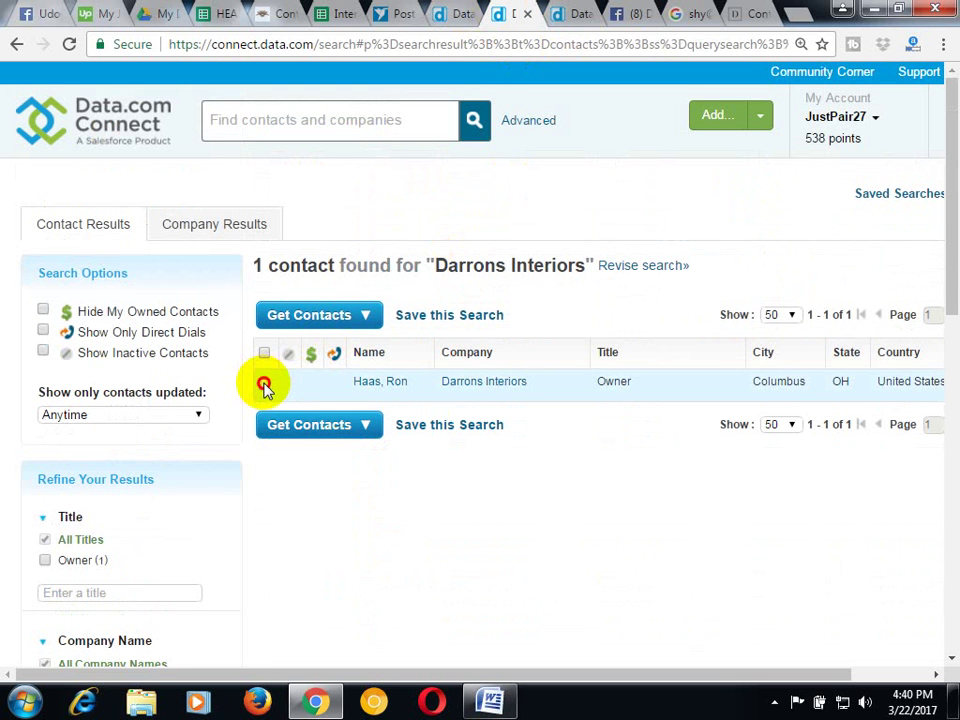
pyautogui.click(558, 16)
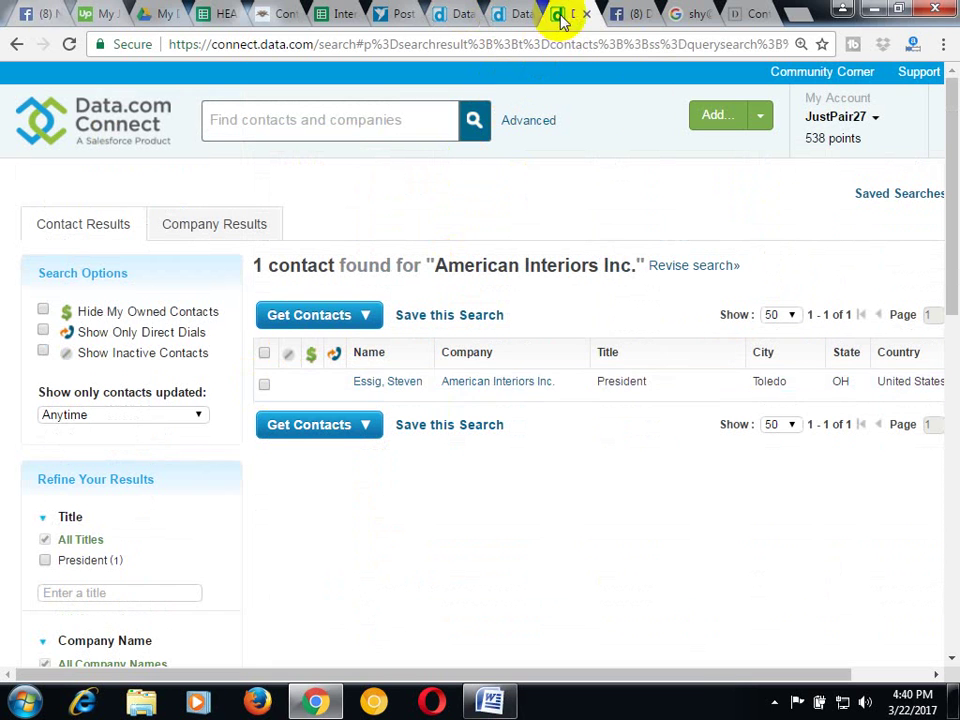
# Add the American Interiors Inc. president's contact to the cart, then go to the Data.com Connect home page and view the cart count
pyautogui.click(264, 385)
pyautogui.click(362, 427)
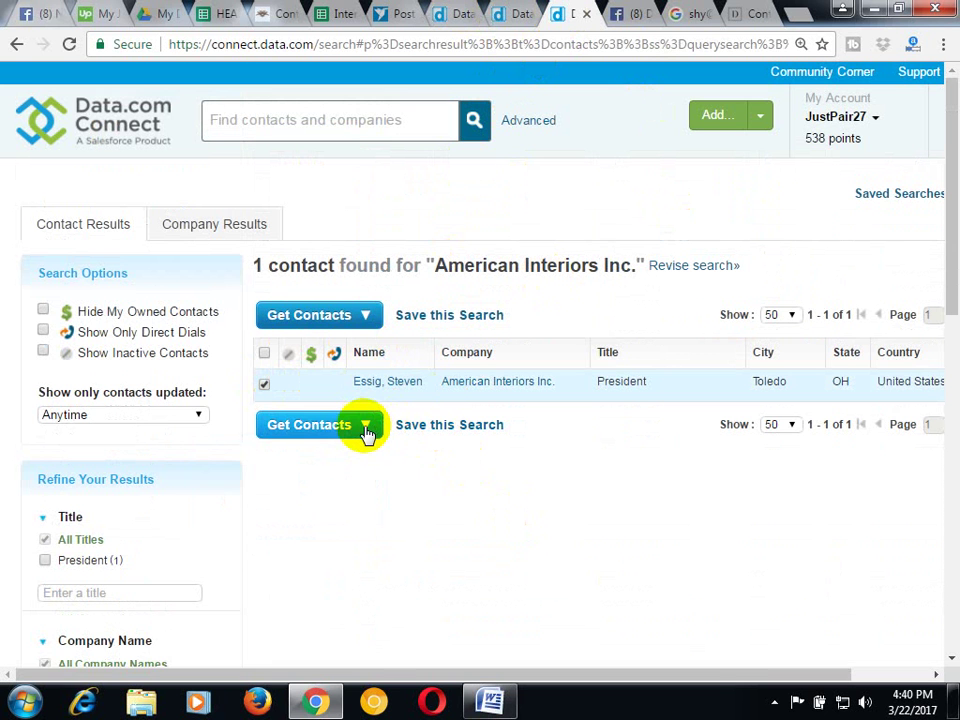
pyautogui.click(366, 428)
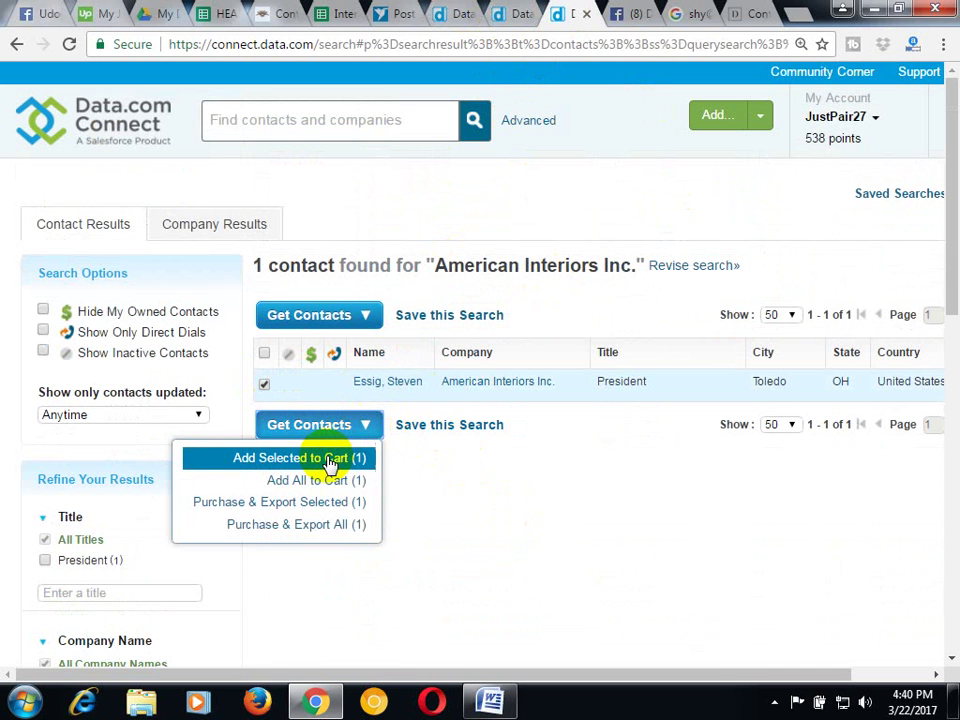
pyautogui.click(330, 458)
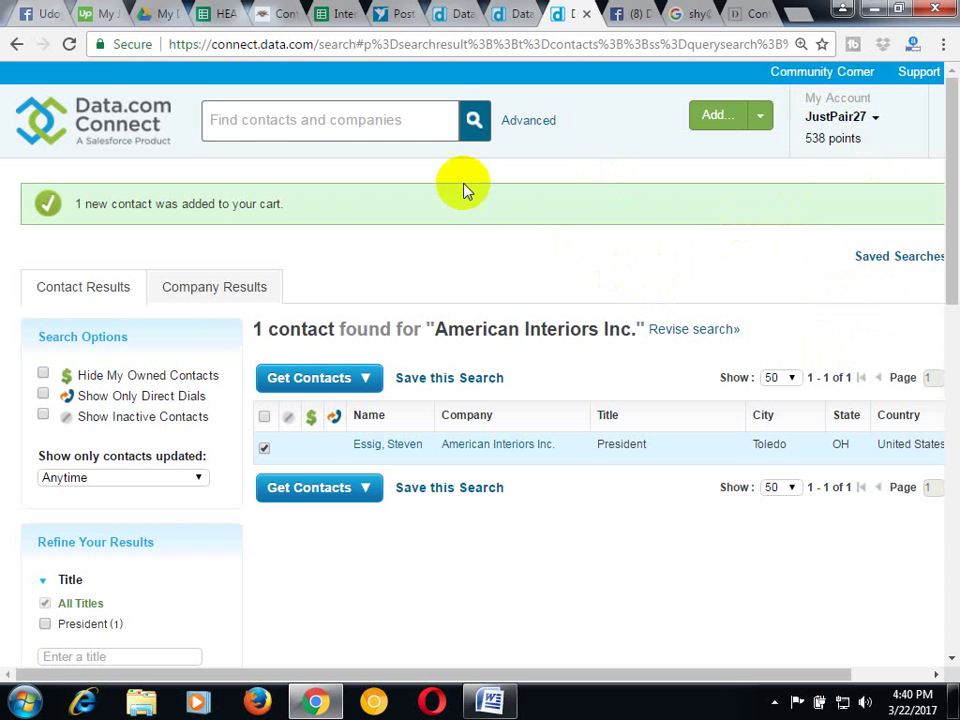
pyautogui.click(101, 123)
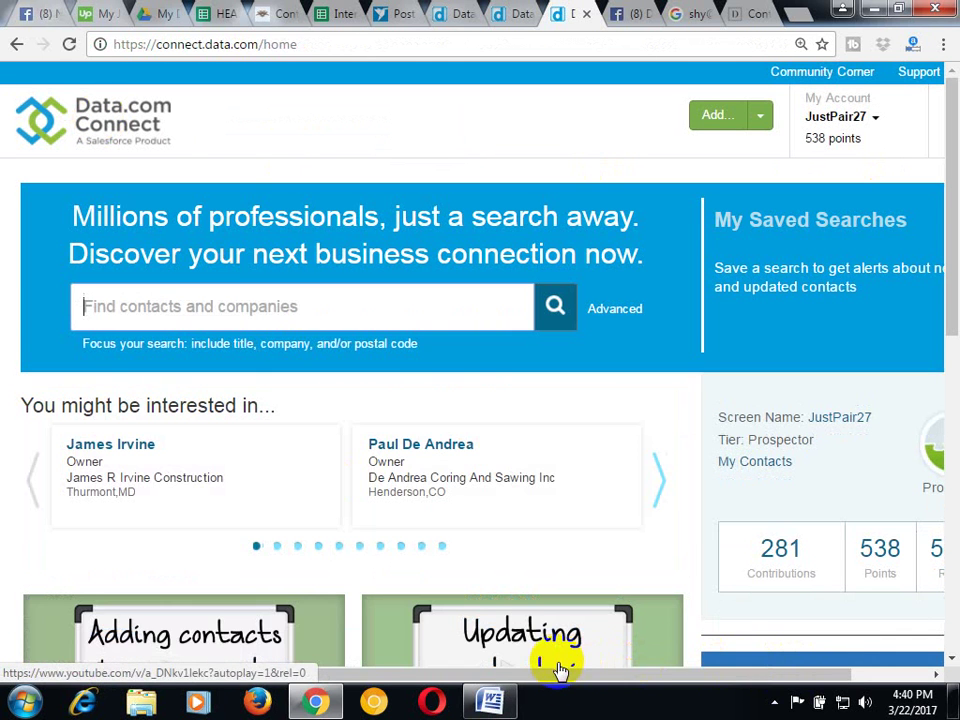
pyautogui.moveTo(561, 671); pyautogui.dragTo(720, 686)
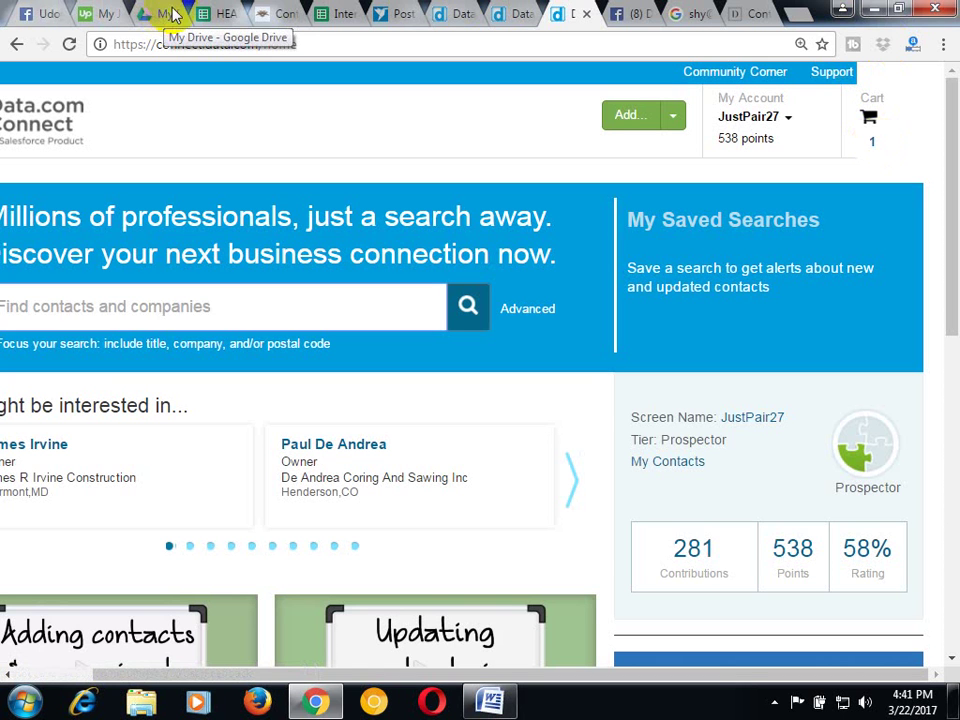
# Return to the "Interior designer OH" contact results, select all contacts on the page and clear that selection
pyautogui.click(210, 14)
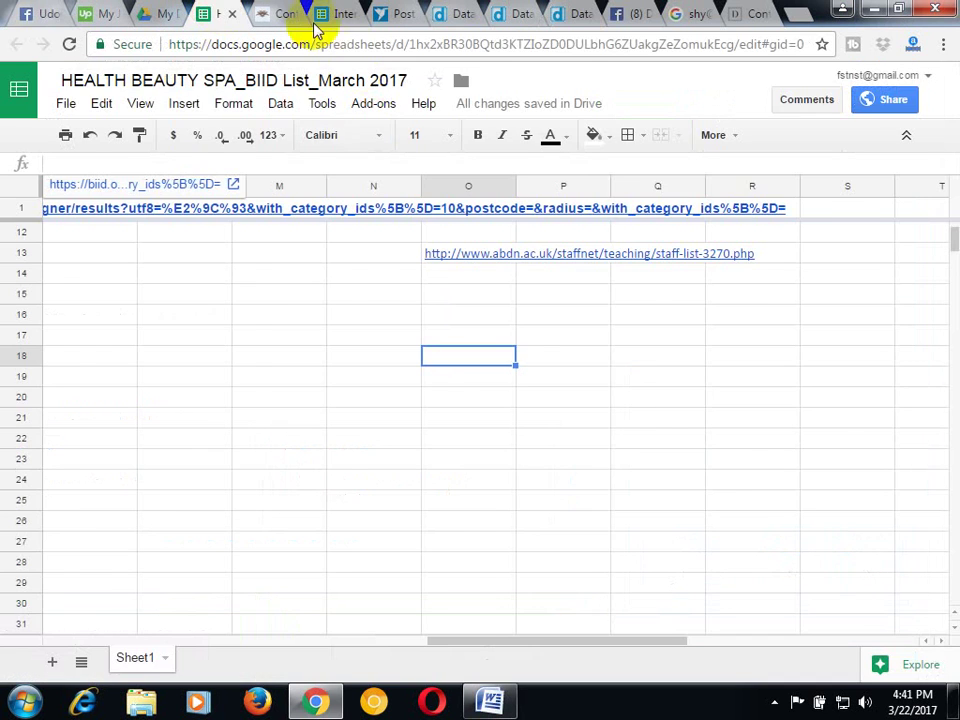
pyautogui.click(448, 14)
pyautogui.click(510, 14)
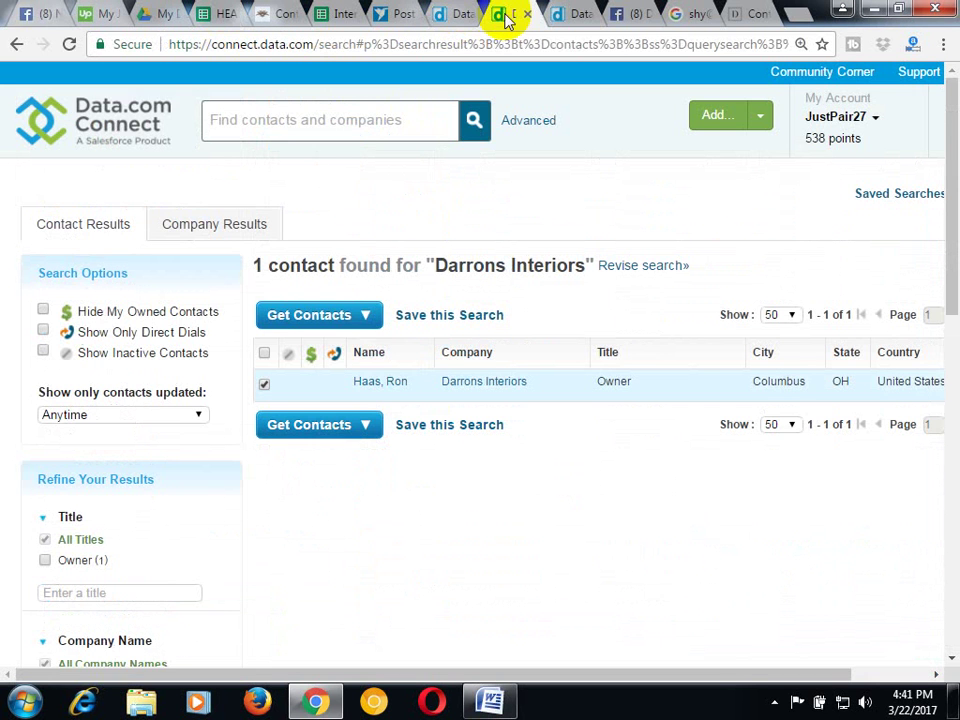
pyautogui.click(455, 14)
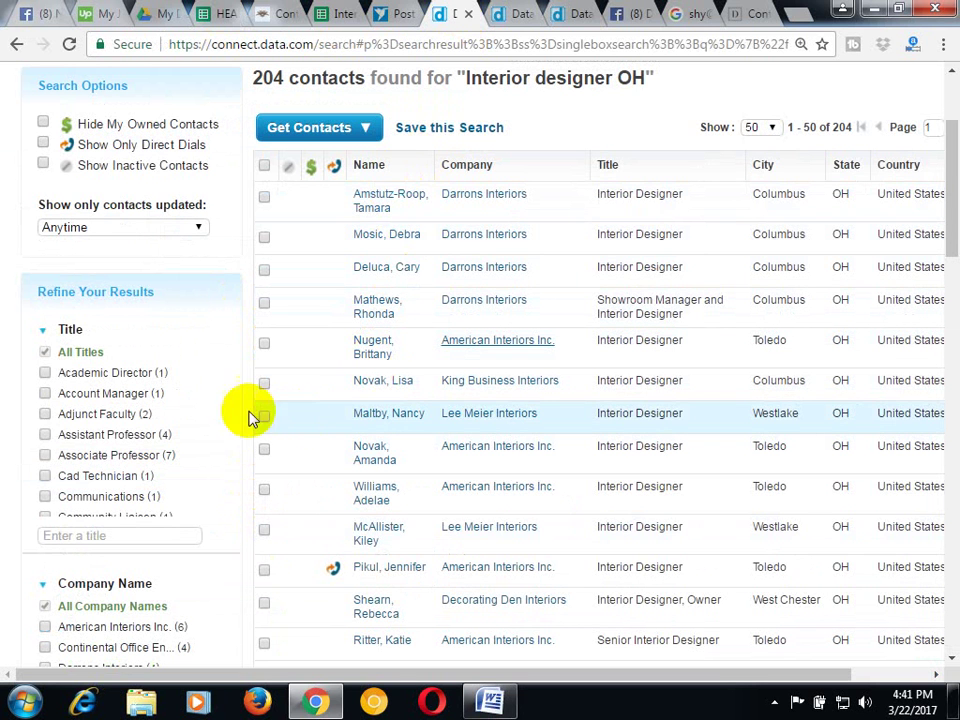
pyautogui.click(264, 166)
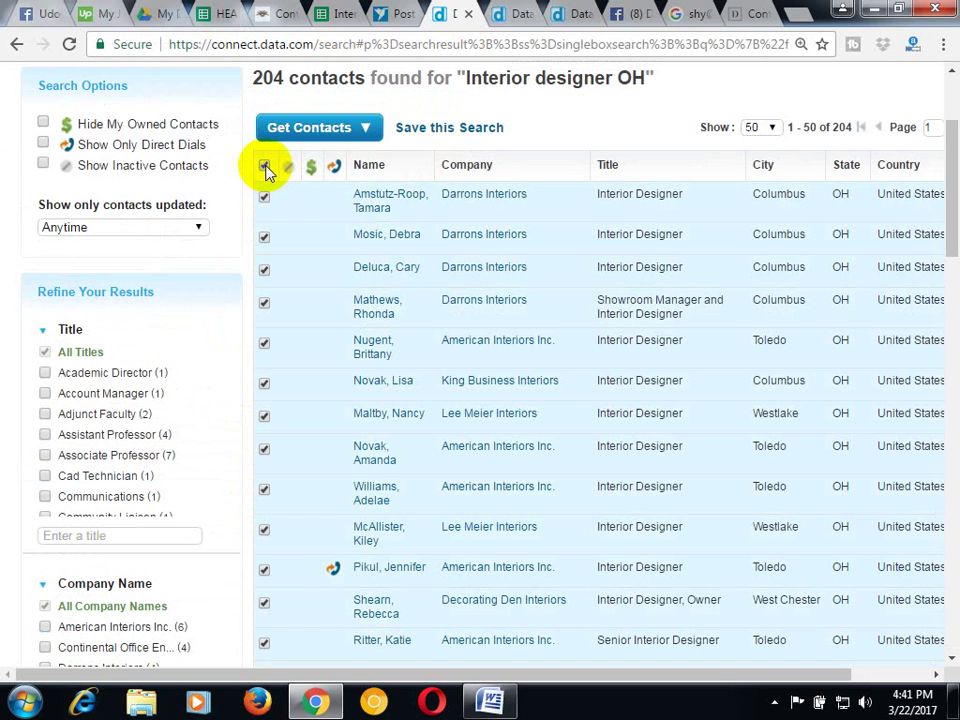
pyautogui.click(265, 168)
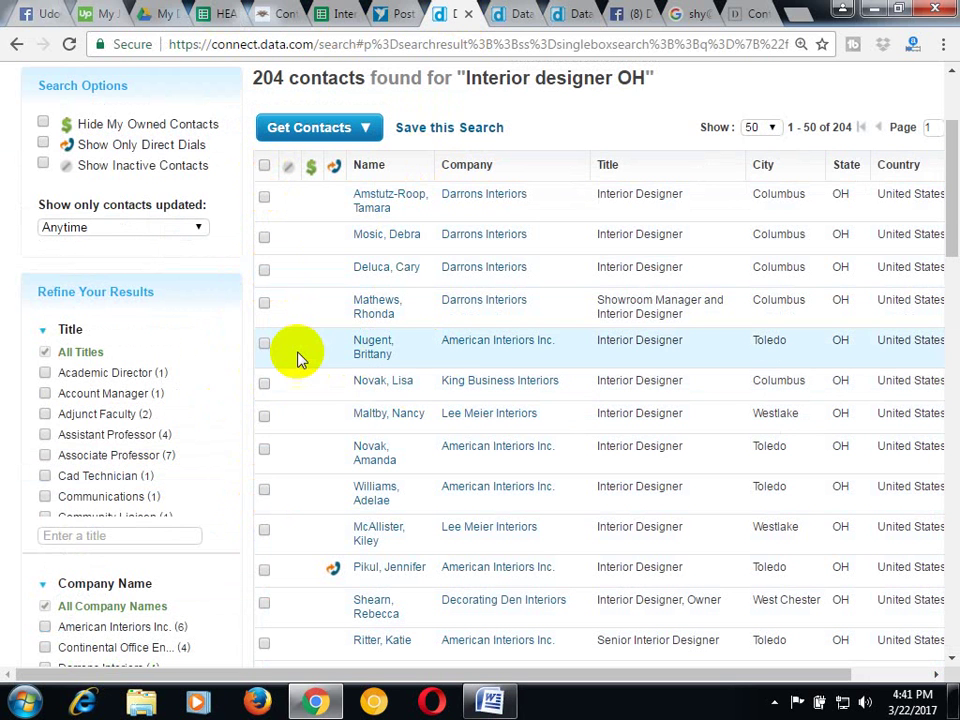
# Add the first American Interiors Inc. designer, the second Lee Meier Interiors designer and the American Interiors senior designer to the cart
pyautogui.click(264, 343)
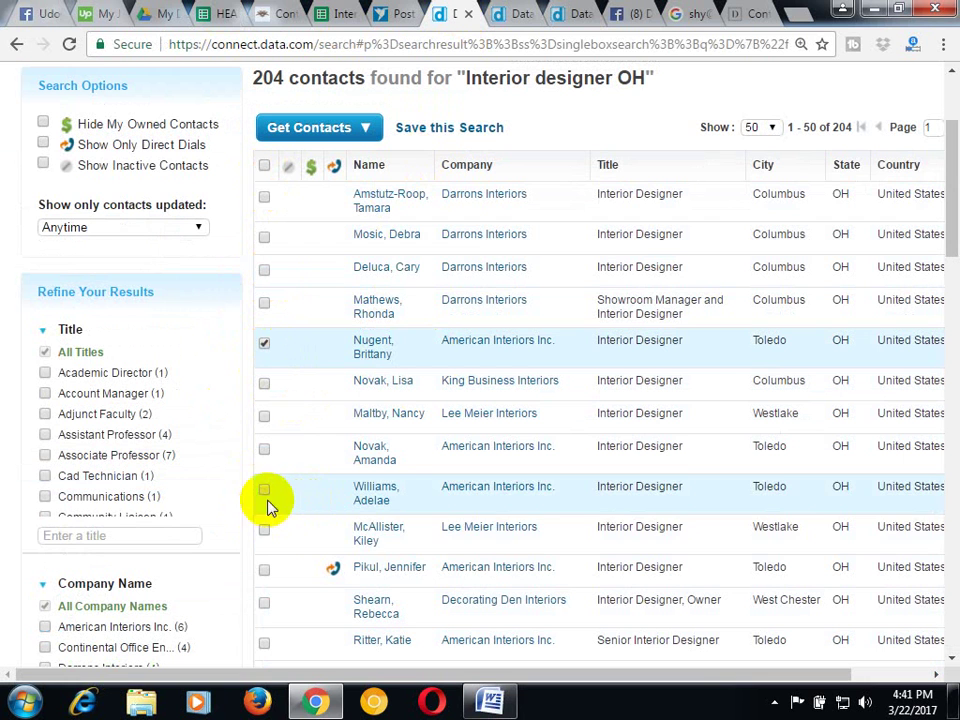
pyautogui.click(264, 530)
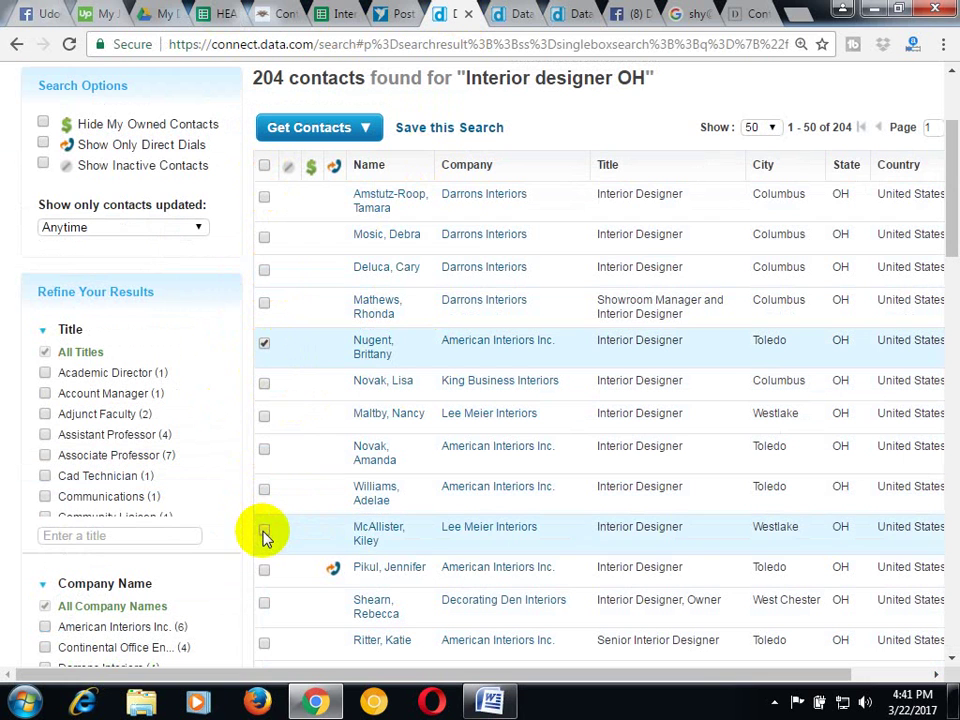
pyautogui.click(266, 644)
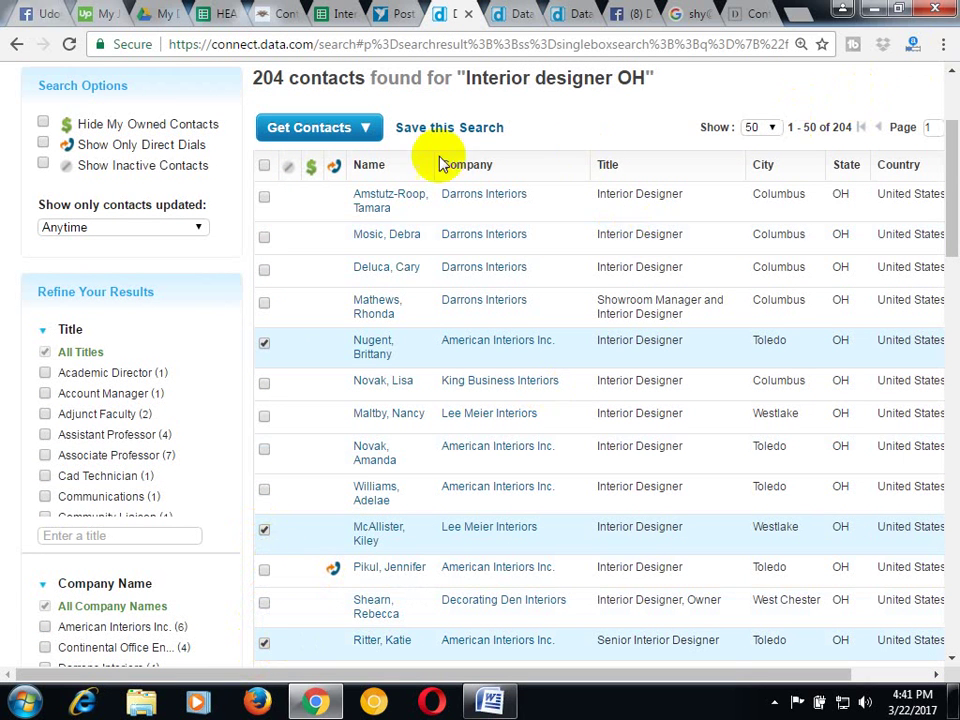
pyautogui.click(367, 129)
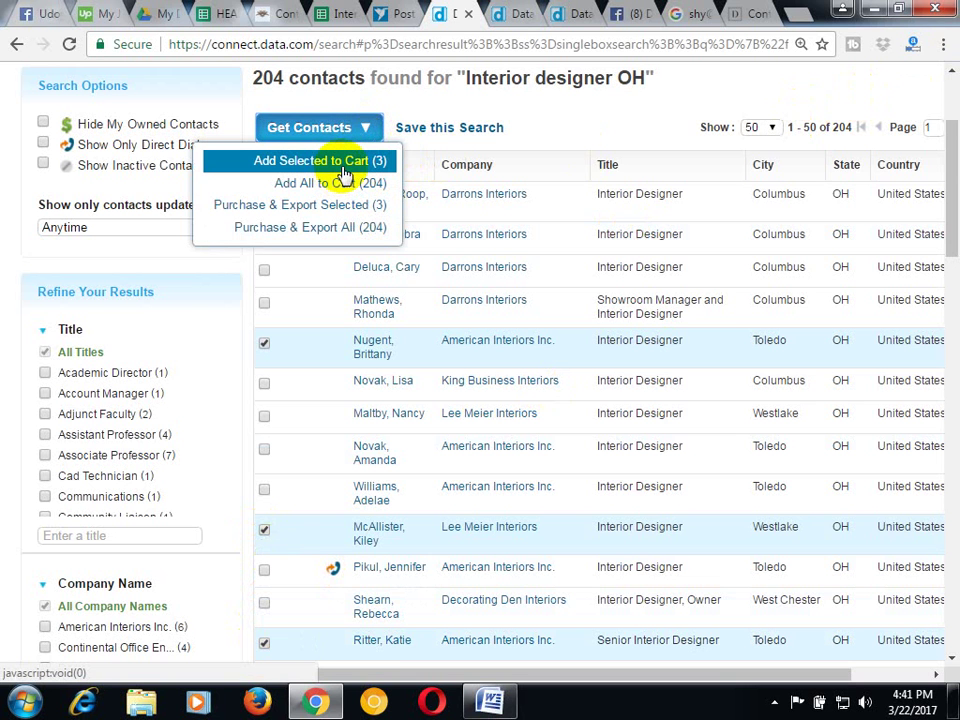
pyautogui.click(343, 164)
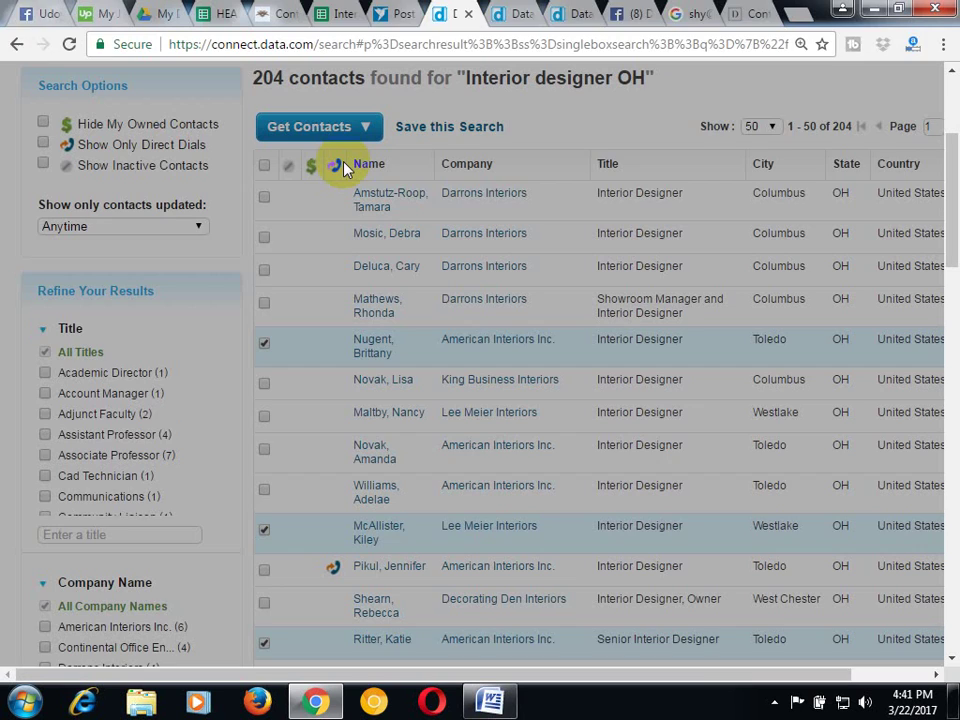
# Open the shopping cart to review the chosen contacts and their total point cost, then return to the Data.com Connect home page
pyautogui.click(276, 674)
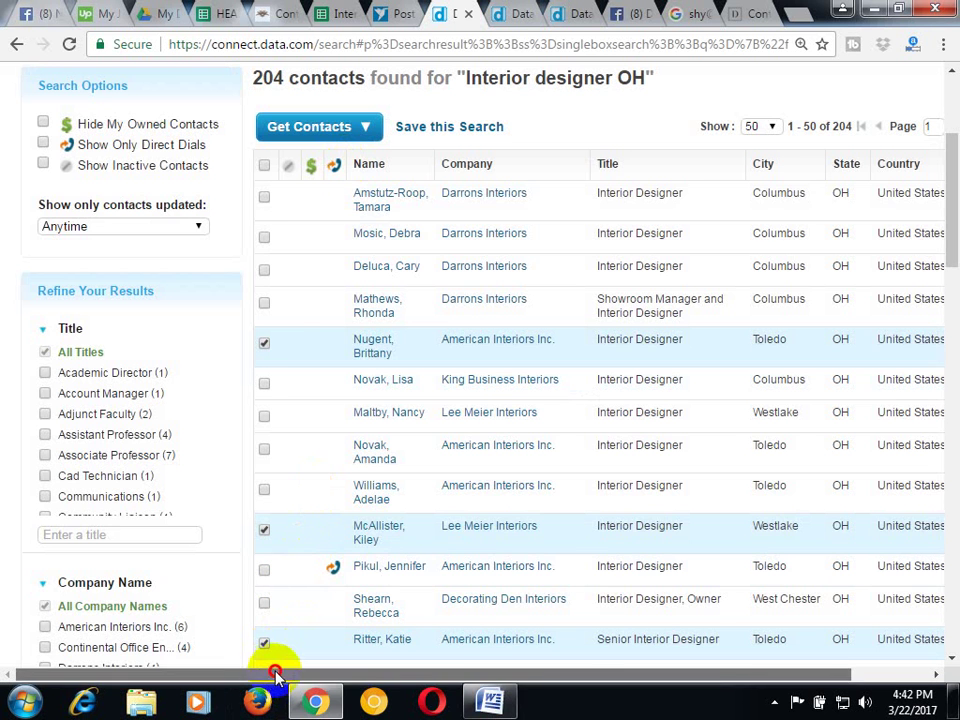
pyautogui.moveTo(276, 674); pyautogui.dragTo(546, 700)
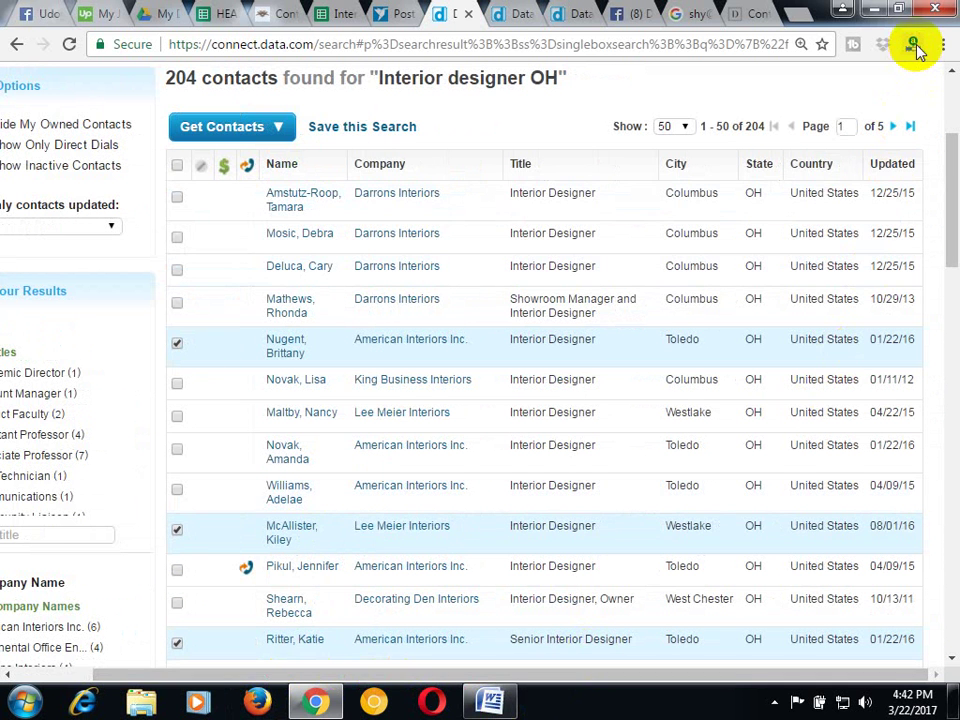
pyautogui.scroll(3, 430, 290)
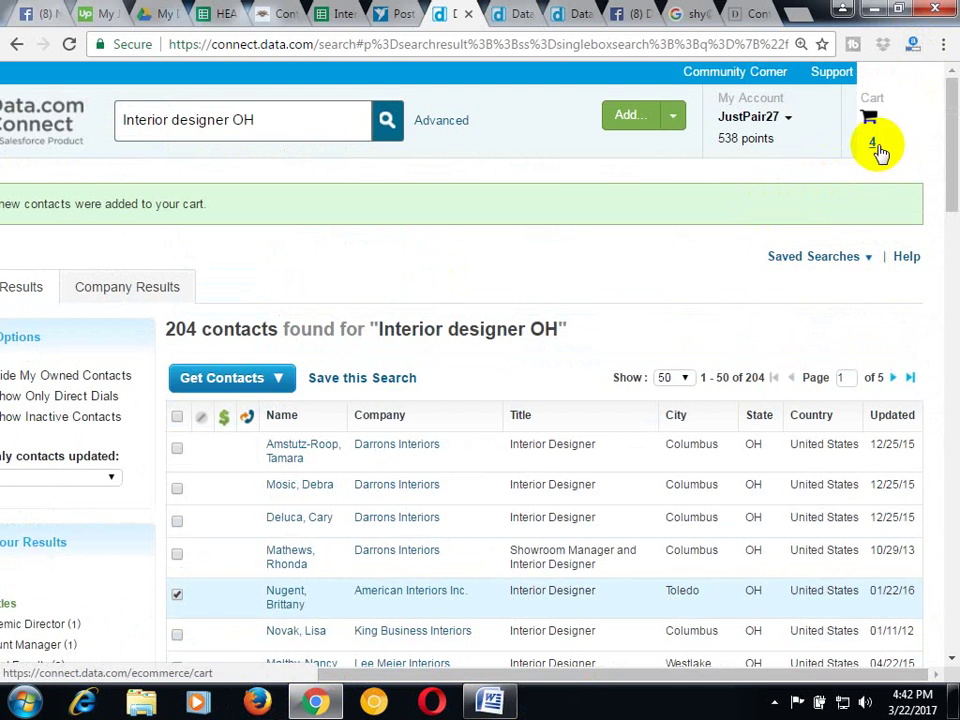
pyautogui.click(877, 148)
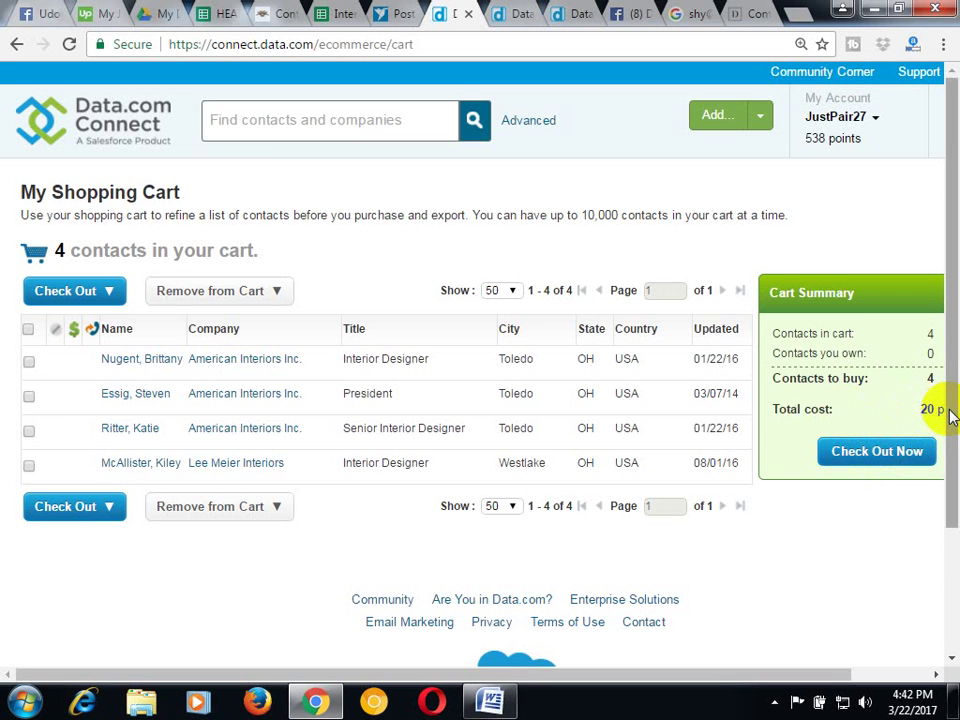
pyautogui.click(87, 133)
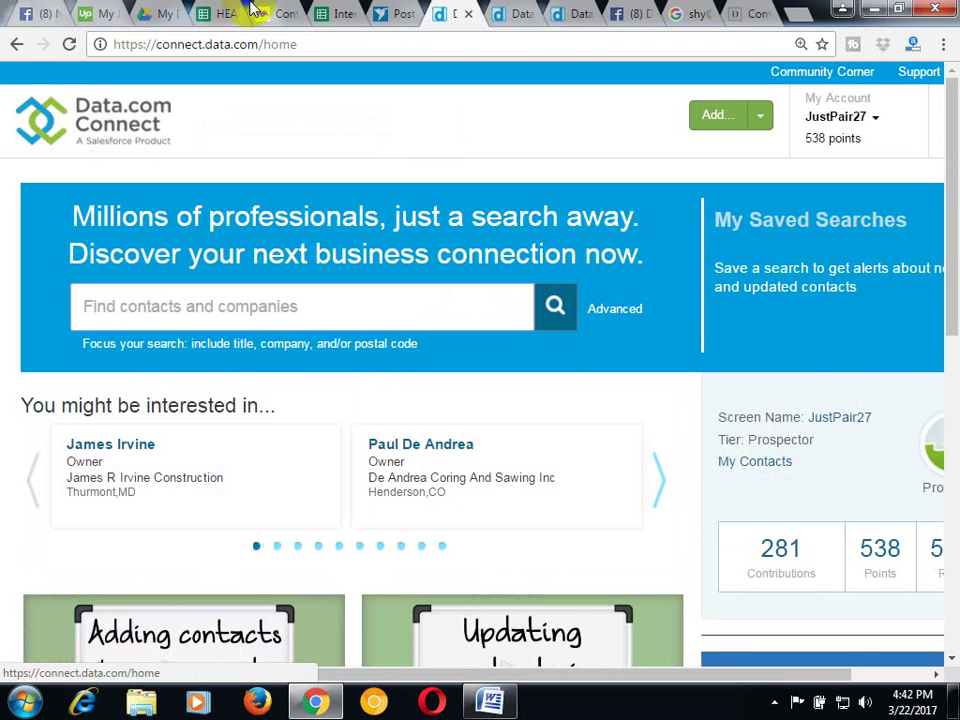
# Search Google for a person's first name plus "email address" and look through the first page of results
pyautogui.click(517, 17)
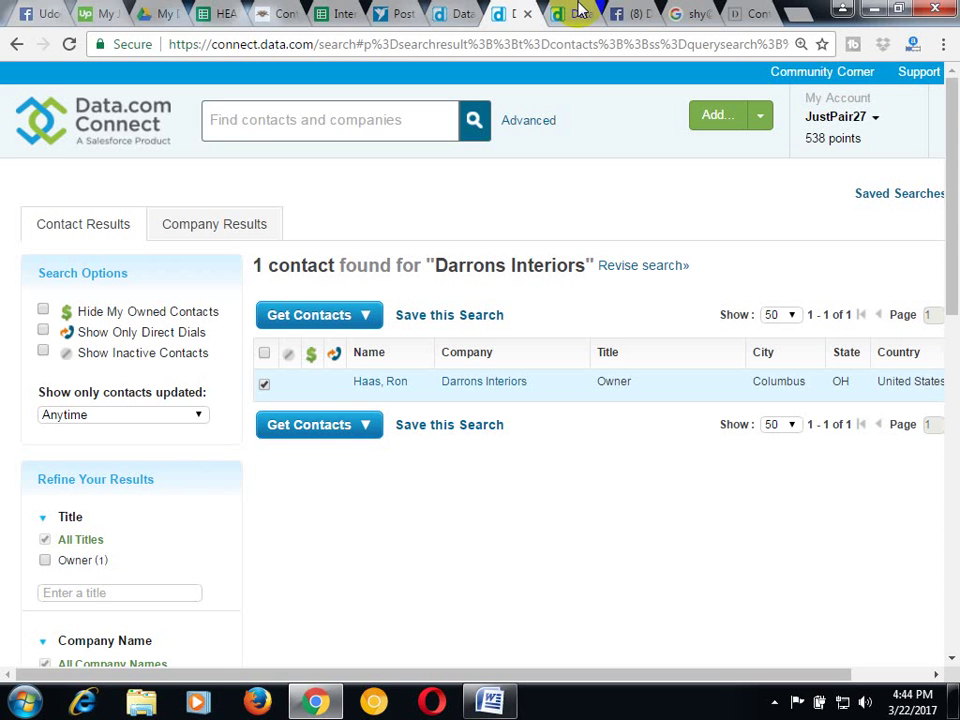
pyautogui.click(683, 13)
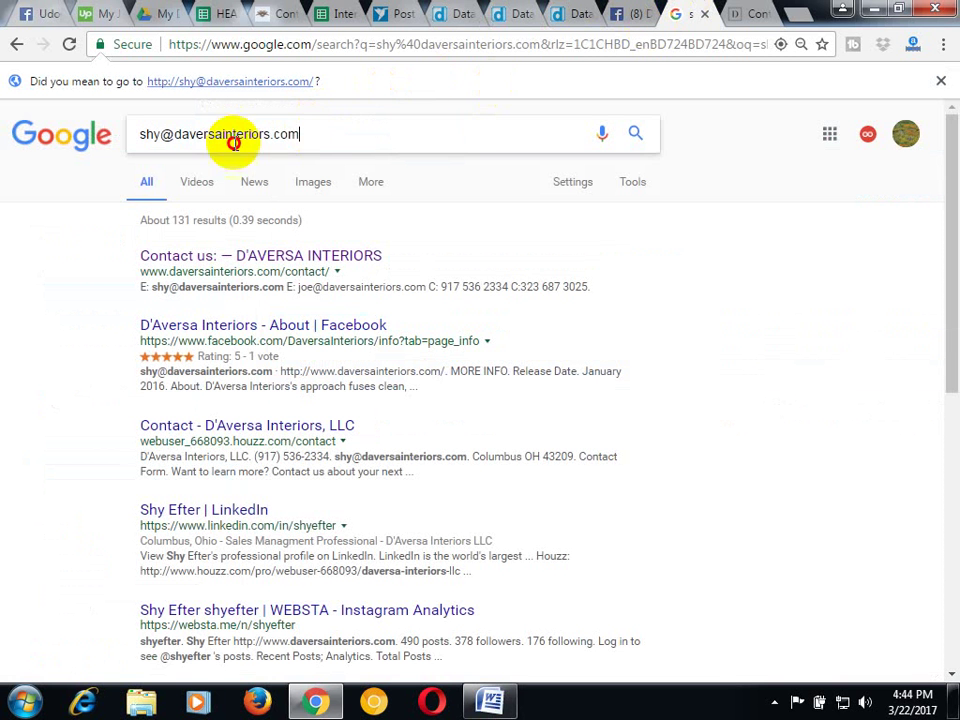
pyautogui.tripleClick(225, 138)
pyautogui.write('hai')
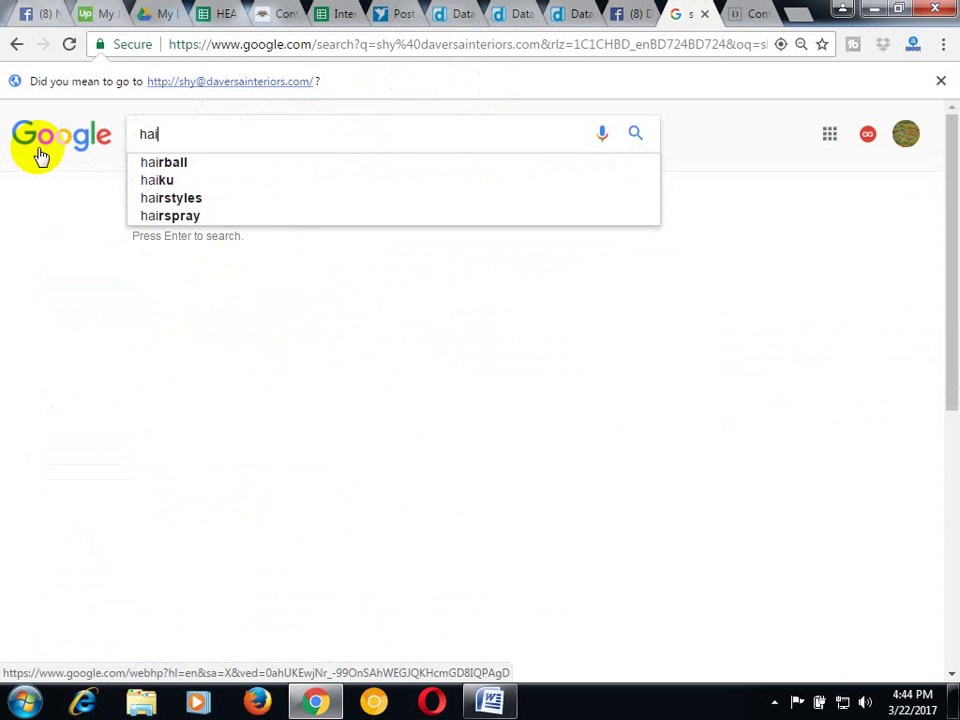
pyautogui.press('BackSpace')
pyautogui.write('fiz ')
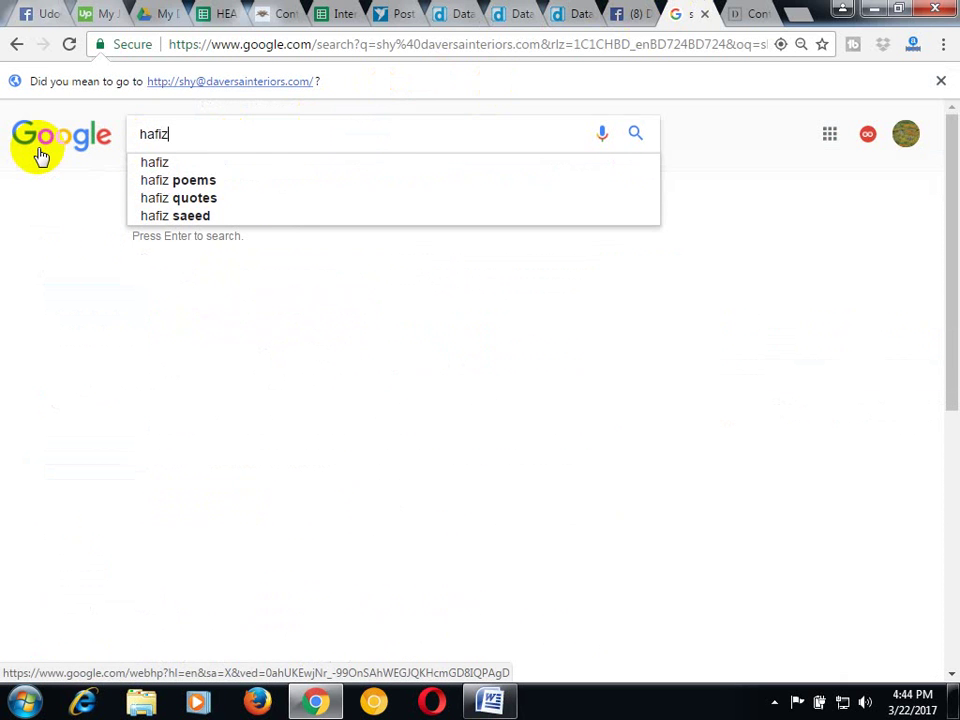
pyautogui.write('em')
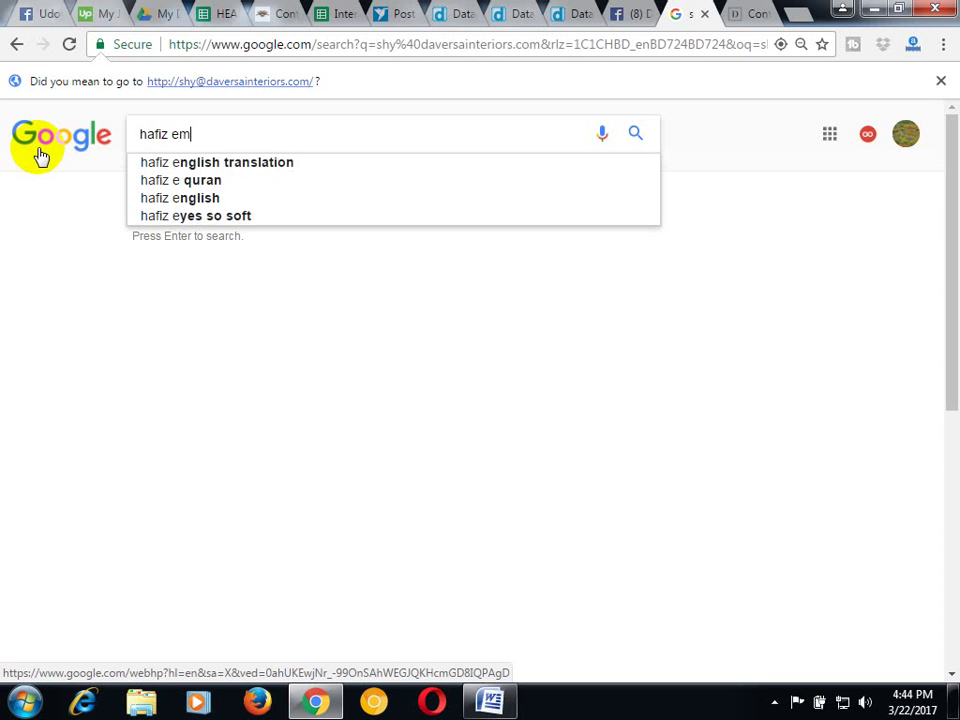
pyautogui.write('ail address')
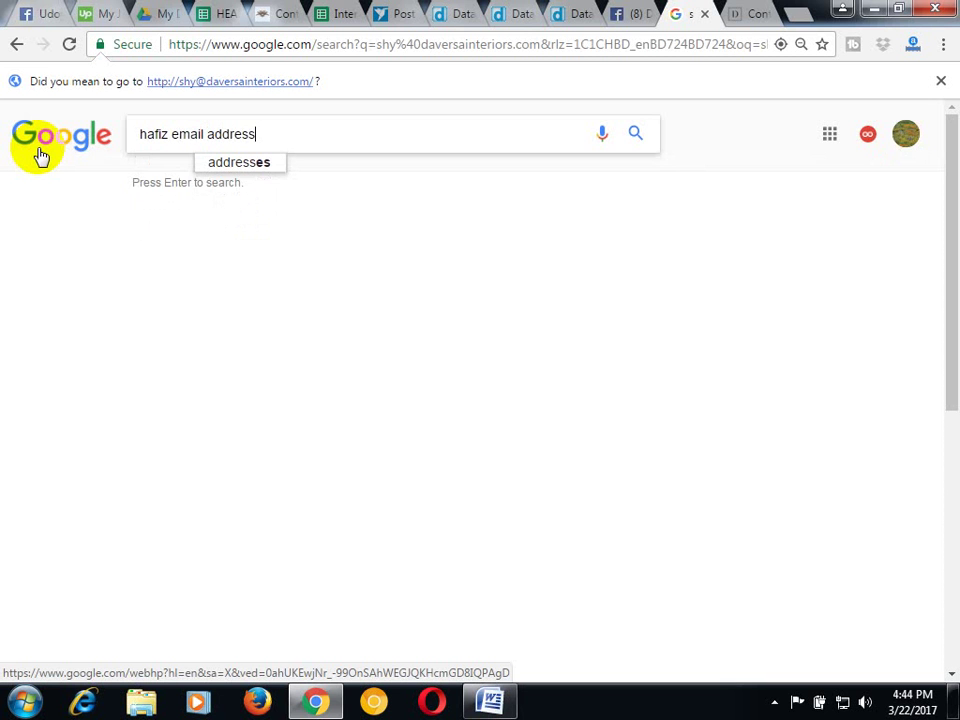
pyautogui.press('Return')
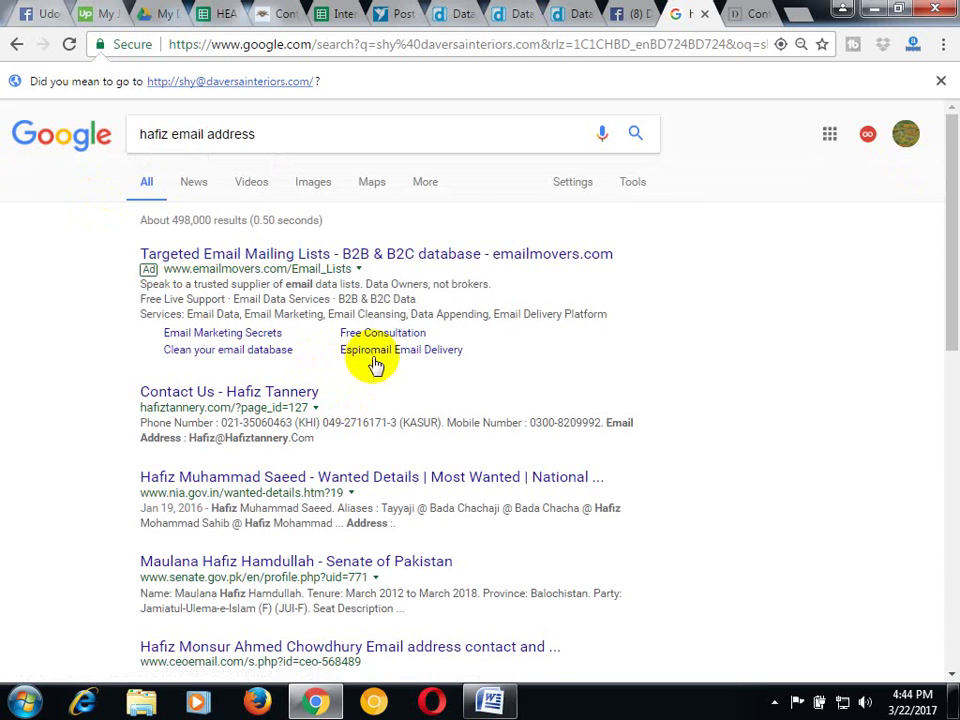
pyautogui.scroll(-2, 376, 365)
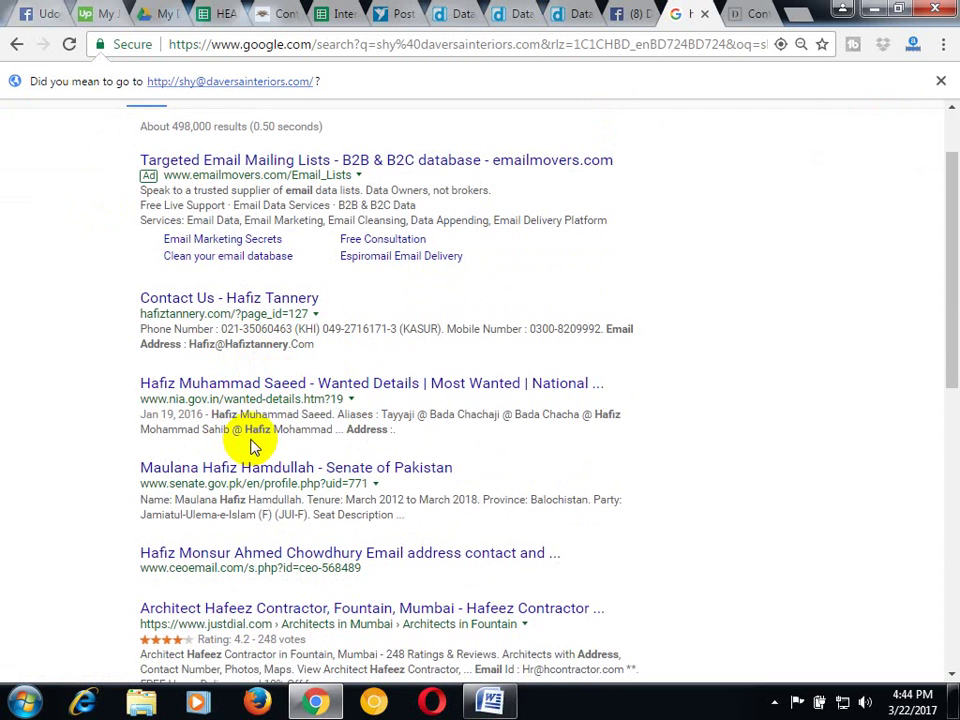
pyautogui.scroll(-4, 252, 410)
pyautogui.scroll(-3, 252, 410)
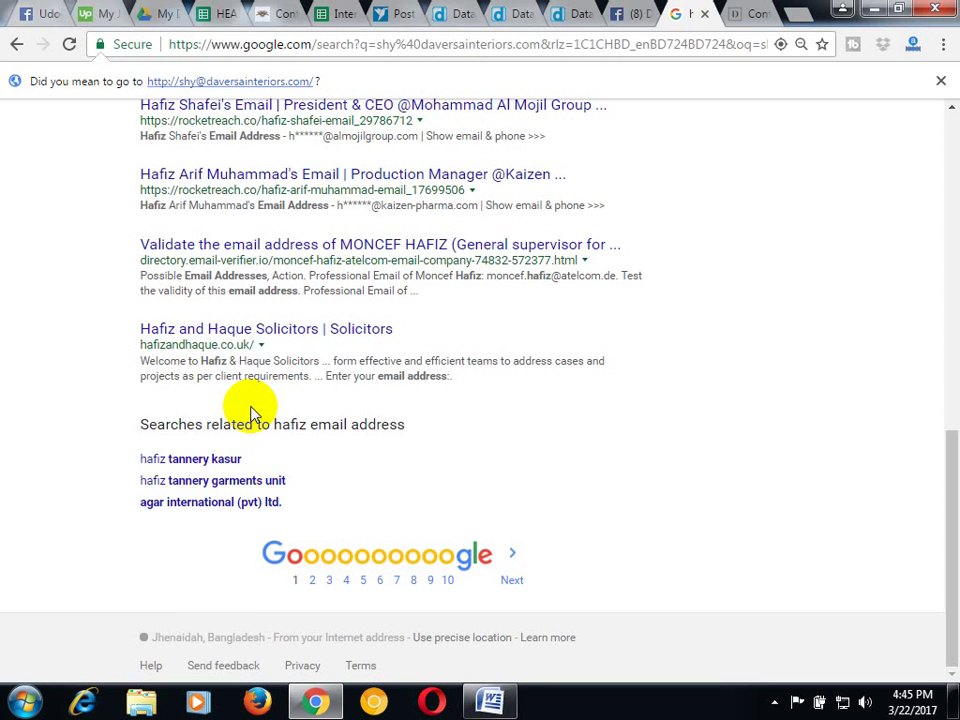
pyautogui.scroll(3, 248, 415)
pyautogui.scroll(5, 240, 410)
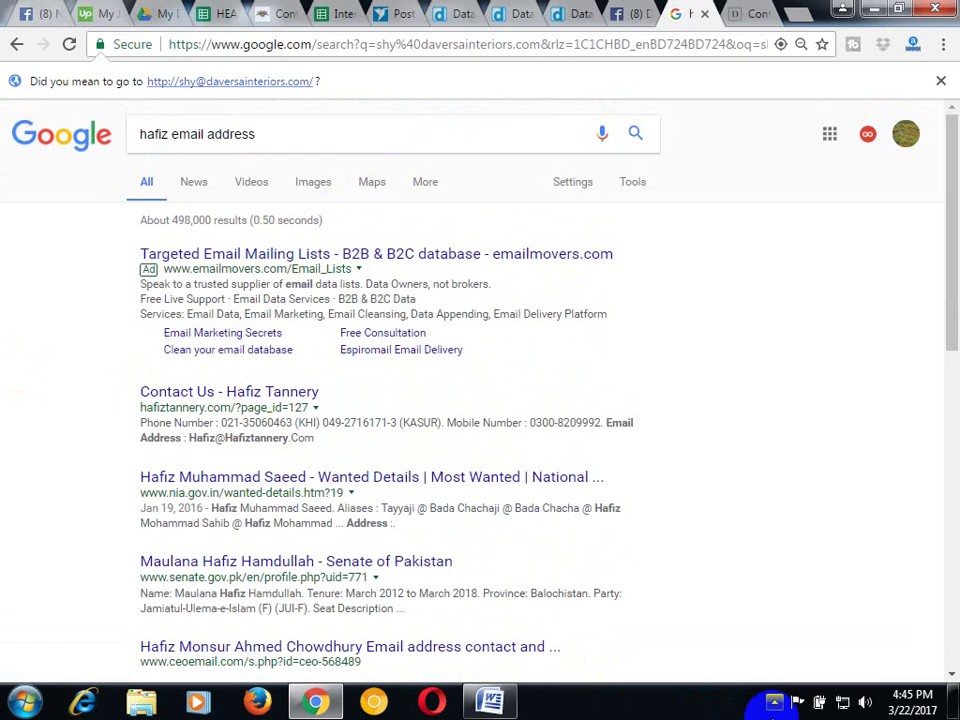
pyautogui.click(774, 703)
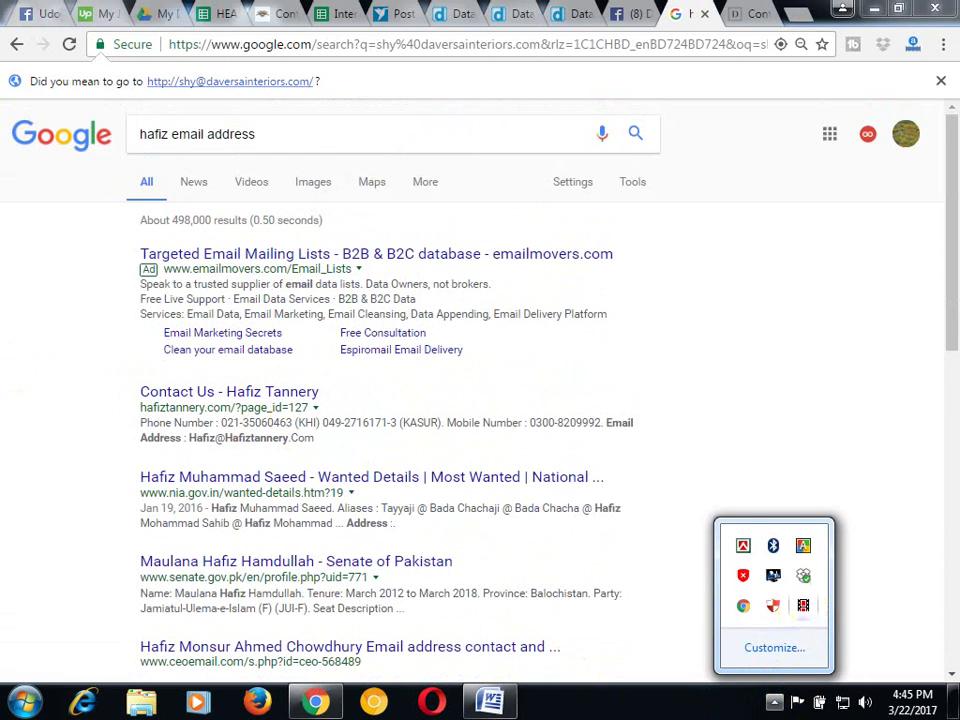